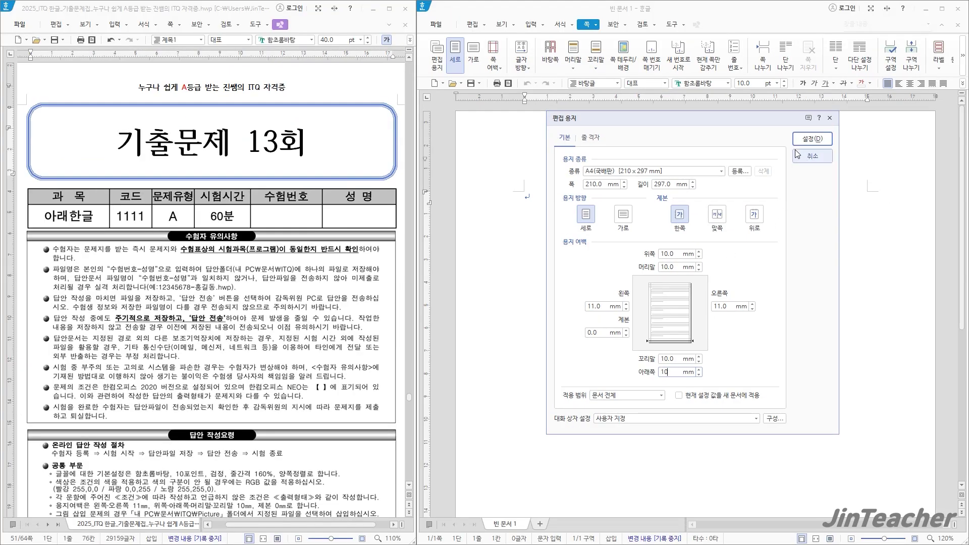
Apply the page setup and enter item numbers 1. and 2. on the first page, each followed by several blank lines
{"action": "left_click", "coordinate": [831, 122]}
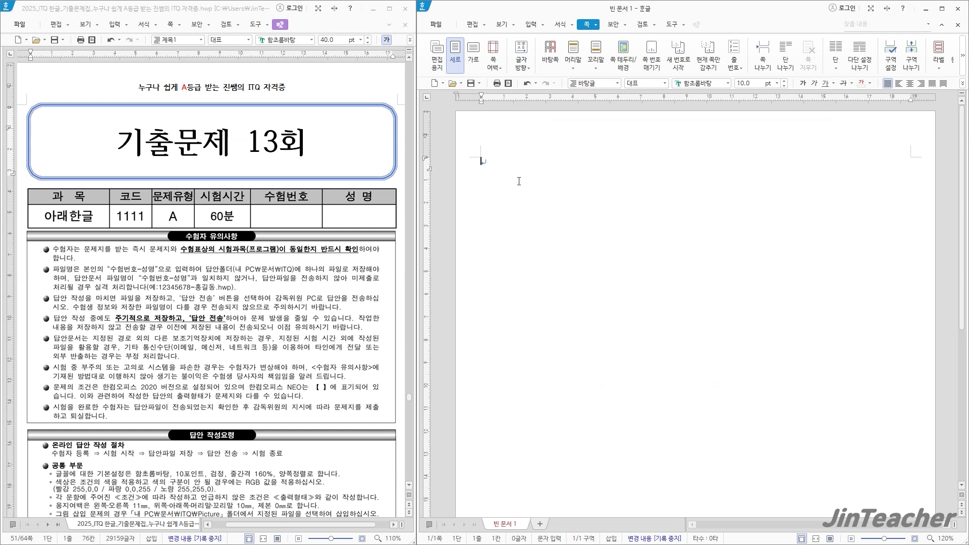
{"action": "key", "text": "Return"}
{"action": "type", "text": "2."}
{"action": "key", "text": "Return"}
{"action": "key", "text": "Return"}
{"action": "key", "text": "Return"}
{"action": "key", "text": "Return"}
{"action": "key", "text": "Return"}
{"action": "key", "text": "Return"}
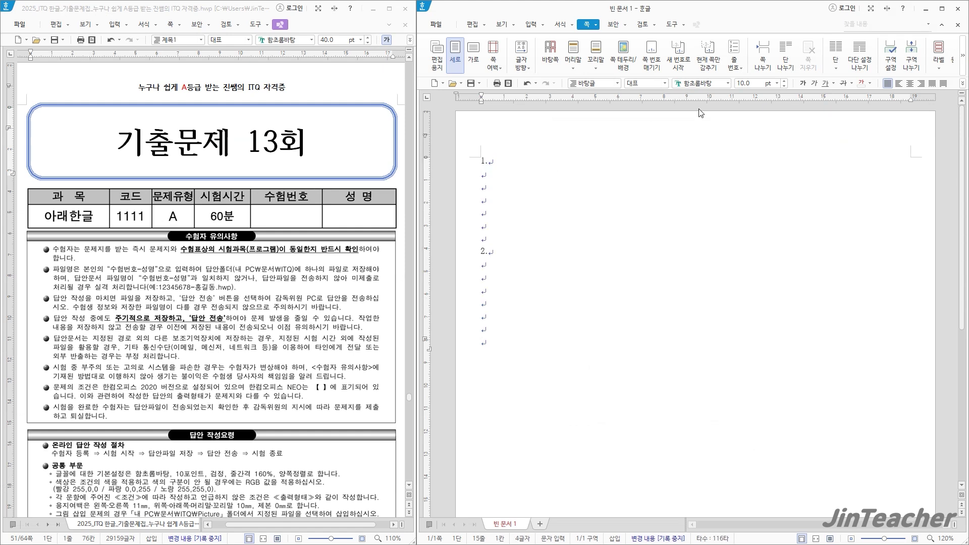
Insert a section break and enter item numbers 3. and 4. on the second page, each followed by several blank lines
{"action": "left_click", "coordinate": [911, 56]}
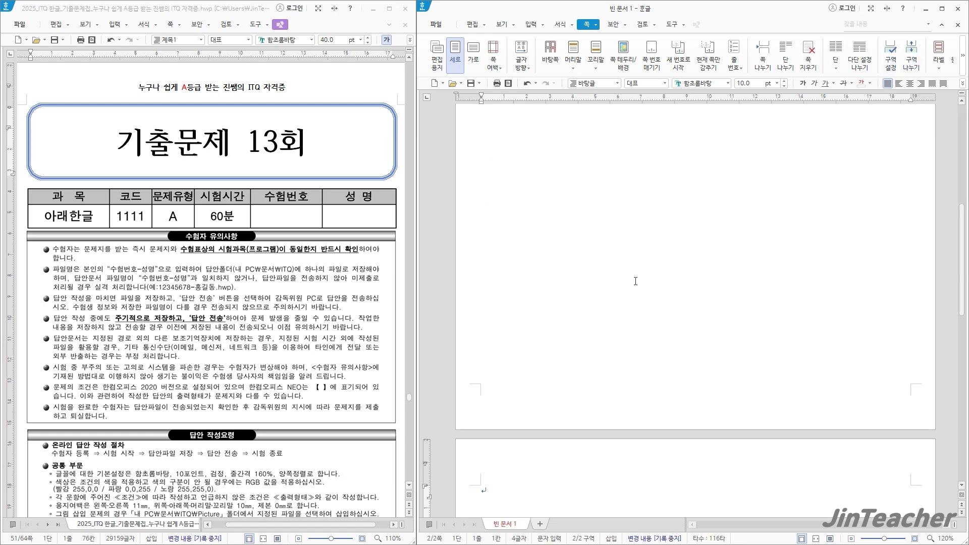
{"action": "scroll", "coordinate": [666, 252], "scroll_direction": "down", "scroll_amount": 5}
{"action": "type", "text": "3."}
{"action": "key", "text": "Return"}
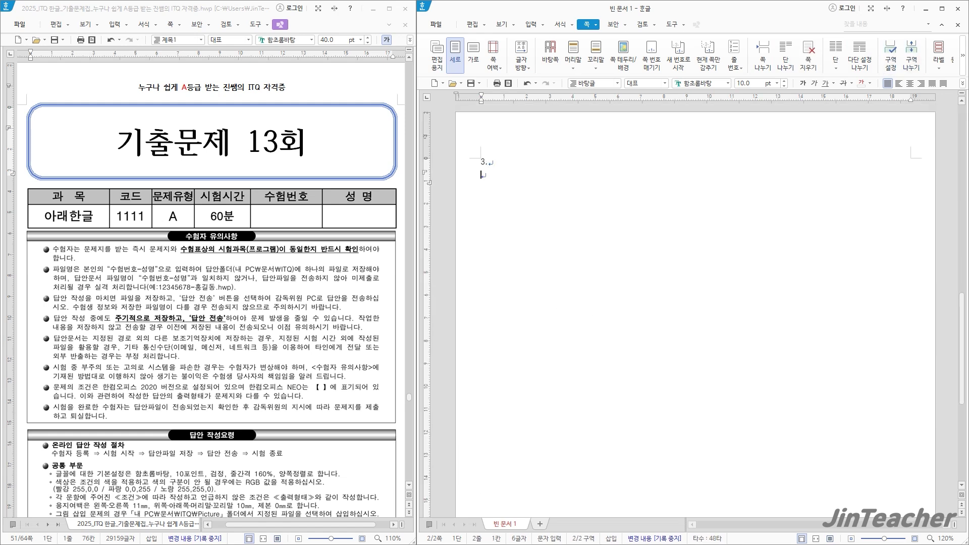
{"action": "key", "text": "Return"}
{"action": "key", "text": "Return"}
{"action": "key", "text": "Return"}
{"action": "key", "text": "Return"}
{"action": "key", "text": "Return"}
{"action": "key", "text": "Return"}
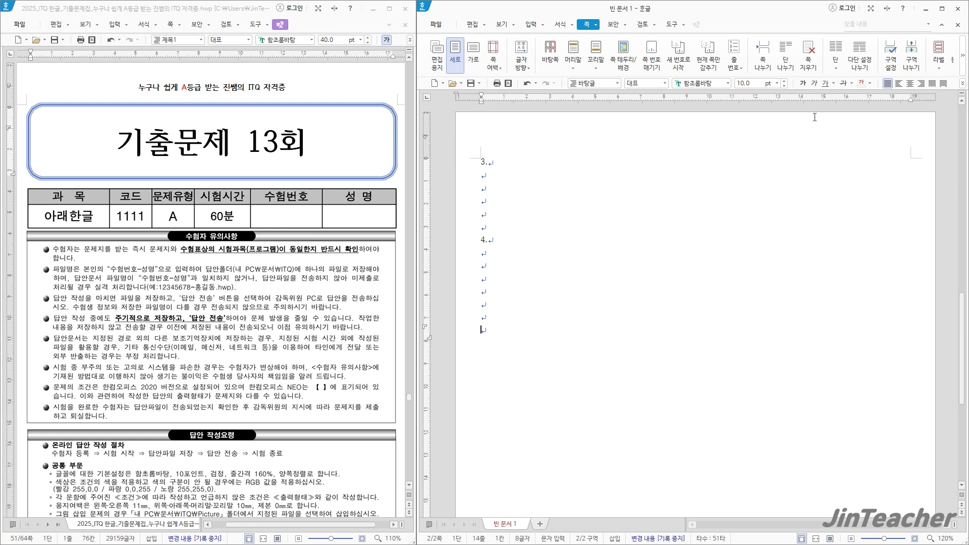
Insert another section break to start a third page and save the document as 12345678-기출문제13 in the ITQ folder
{"action": "left_click", "coordinate": [911, 55]}
{"action": "scroll", "coordinate": [614, 241], "scroll_direction": "down", "scroll_amount": 3}
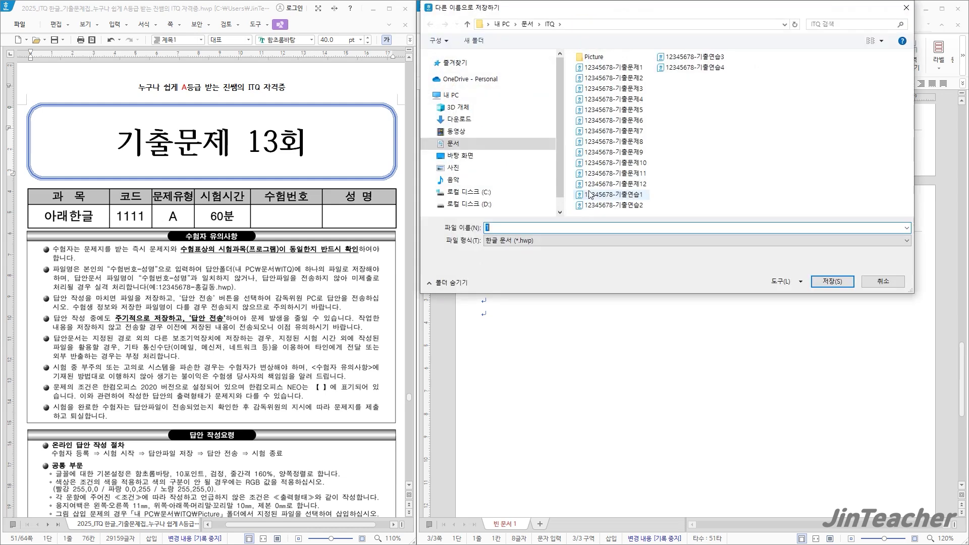
{"action": "left_click", "coordinate": [634, 185]}
{"action": "left_click", "coordinate": [604, 228]}
{"action": "key", "text": "BackSpace"}
{"action": "type", "text": "345678-기출문제13"}
{"action": "left_click", "coordinate": [832, 285]}
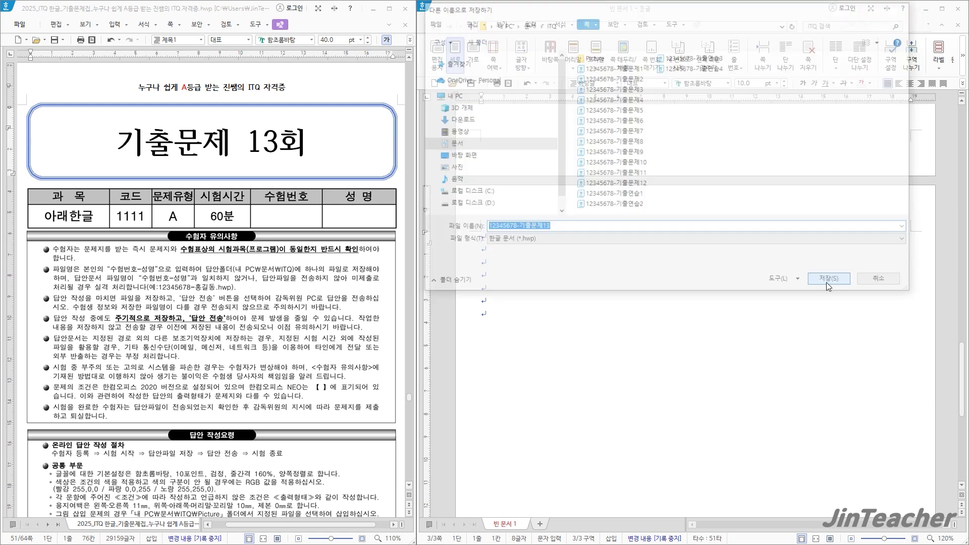
{"action": "scroll", "coordinate": [521, 235], "scroll_direction": "down", "scroll_amount": 1}
{"action": "scroll", "coordinate": [501, 224], "scroll_direction": "up", "scroll_amount": 1}
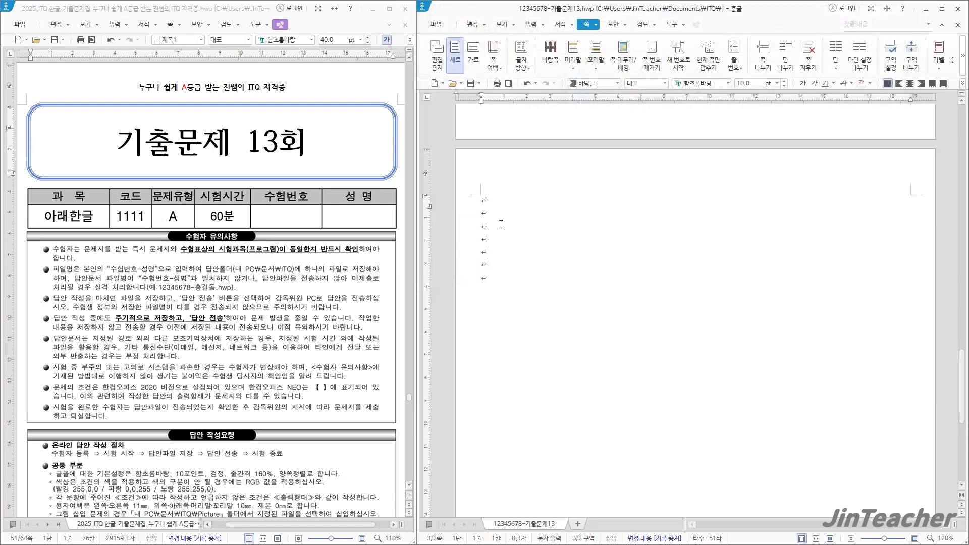
Add a header for both odd and even pages on the third page, without a preset layout, with the text 배움의 기회
{"action": "scroll", "coordinate": [367, 218], "scroll_direction": "down", "scroll_amount": 20}
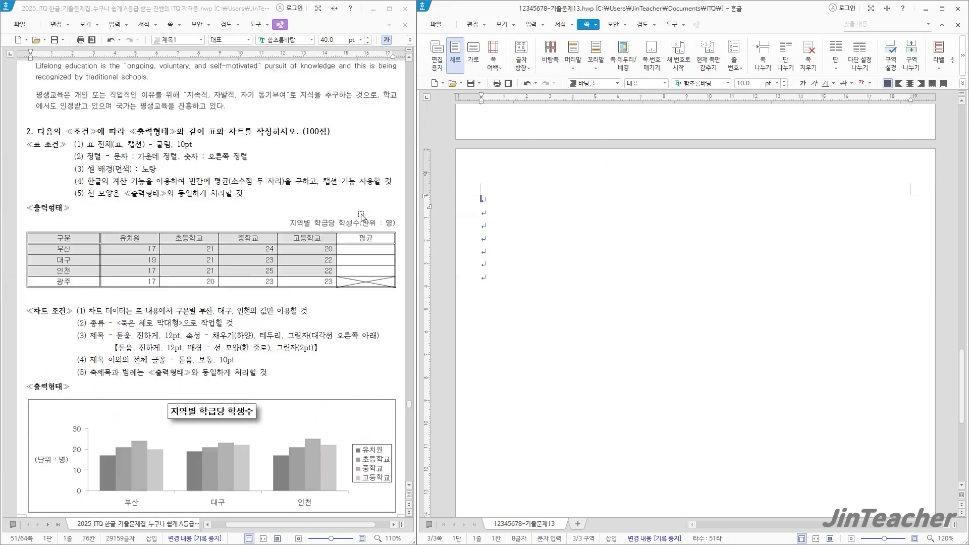
{"action": "scroll", "coordinate": [362, 217], "scroll_direction": "down", "scroll_amount": 20}
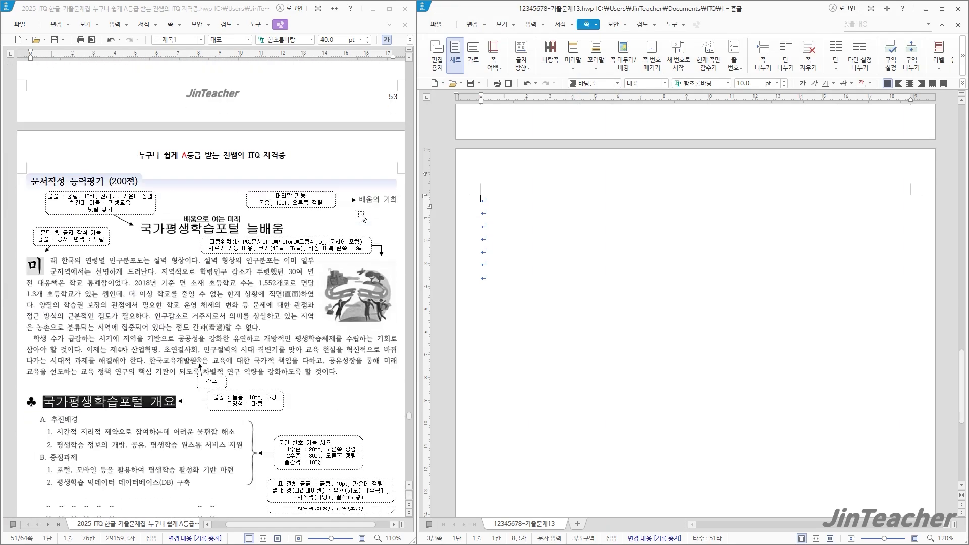
{"action": "scroll", "coordinate": [362, 217], "scroll_direction": "down", "scroll_amount": 1}
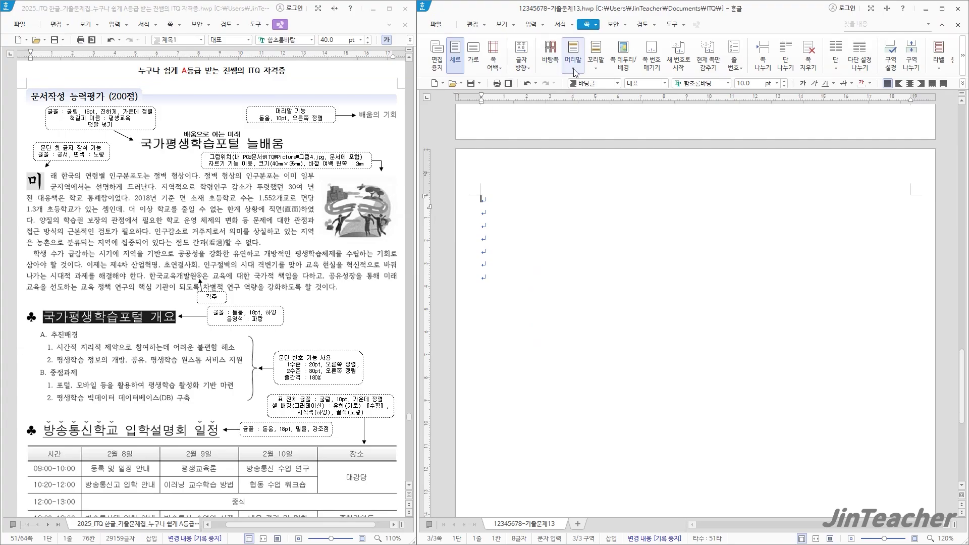
{"action": "left_click", "coordinate": [597, 25]}
{"action": "left_click", "coordinate": [605, 109]}
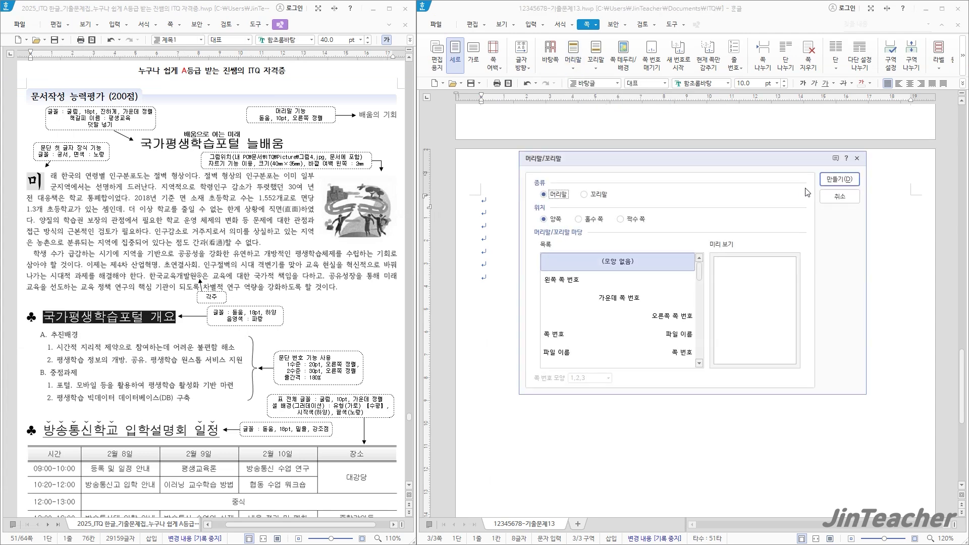
{"action": "left_click", "coordinate": [852, 182]}
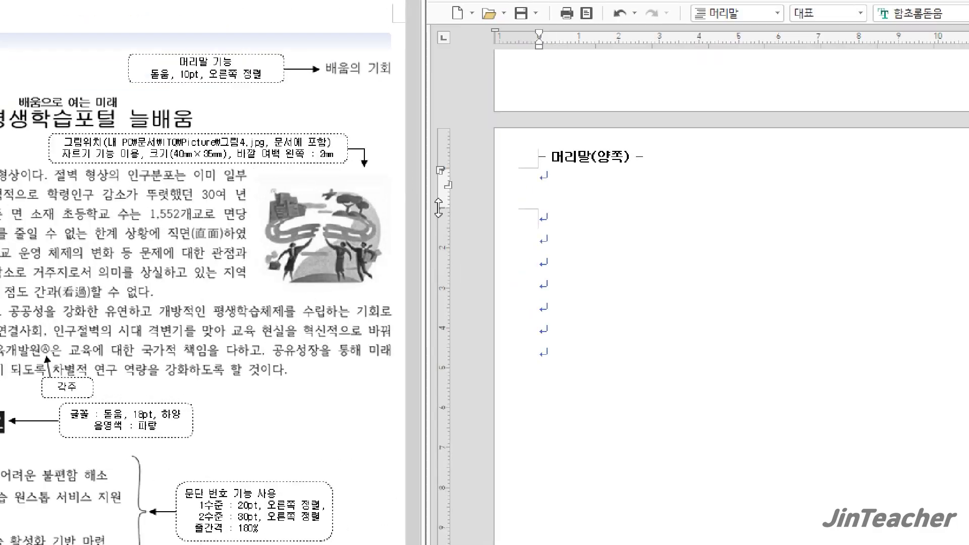
{"action": "type", "text": "배움의 기회"}
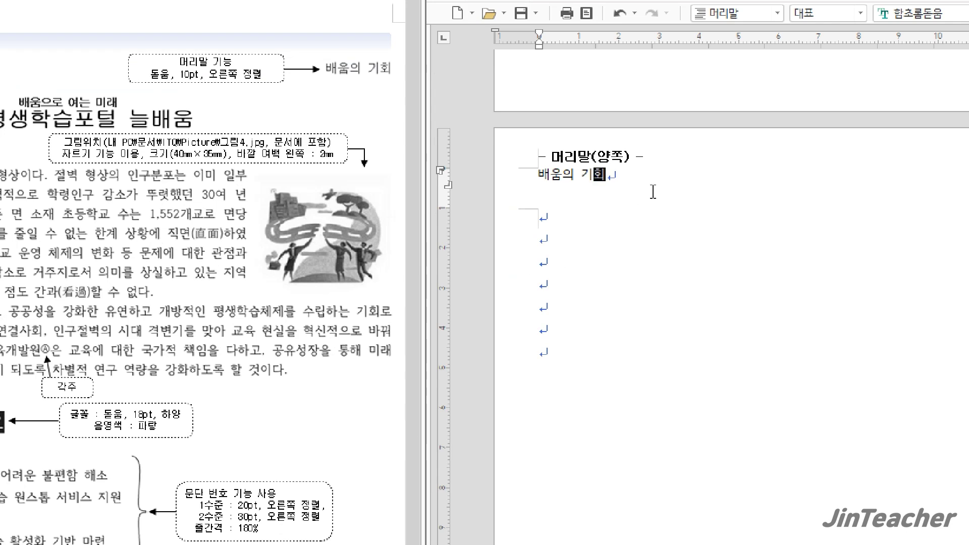
Format the header text in 돋움, 10 pt, right-aligned, and return to the document body
{"action": "left_click_drag", "start_coordinate": [651, 186], "coordinate": [504, 158]}
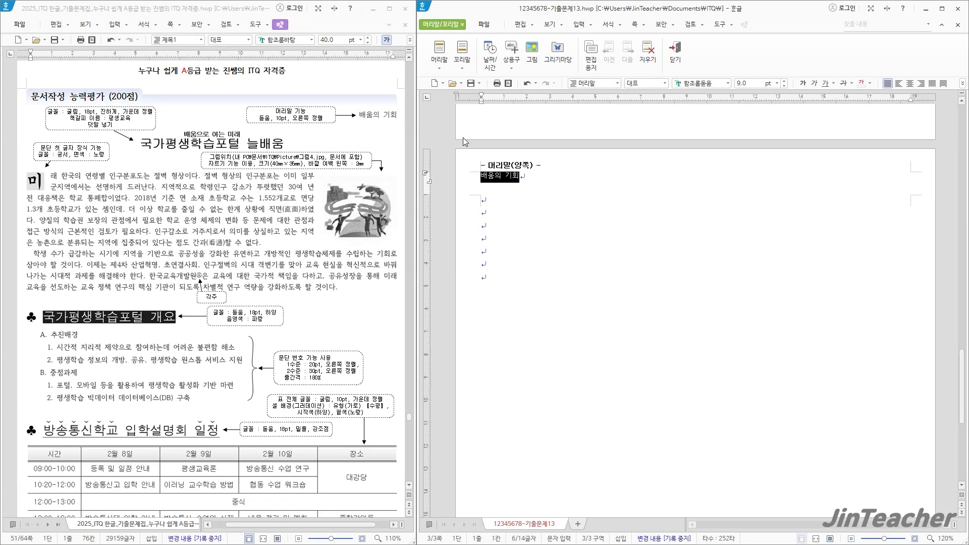
{"action": "left_click", "coordinate": [923, 14]}
{"action": "type", "text": "돋움"}
{"action": "key", "text": "Return"}
{"action": "left_click", "coordinate": [785, 81]}
{"action": "left_click", "coordinate": [920, 84]}
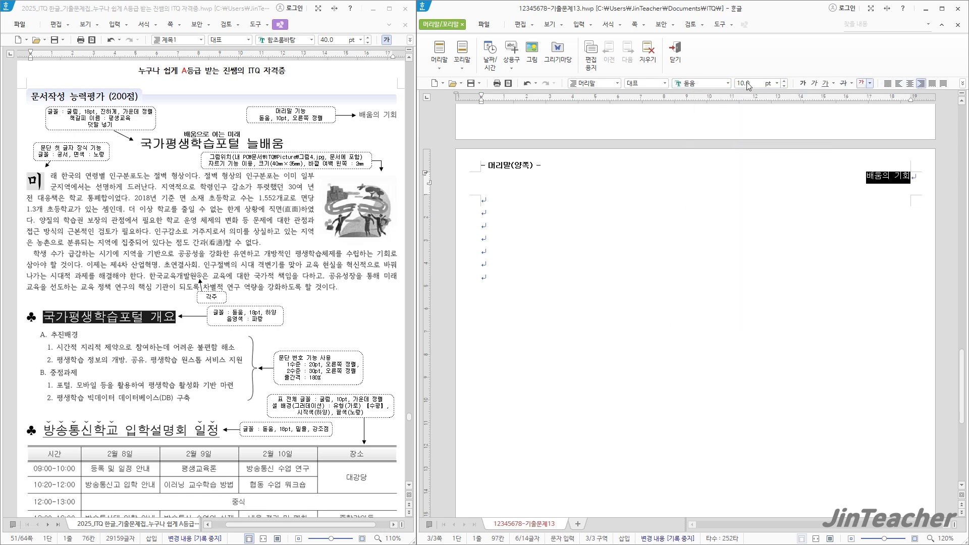
{"action": "left_click", "coordinate": [680, 53]}
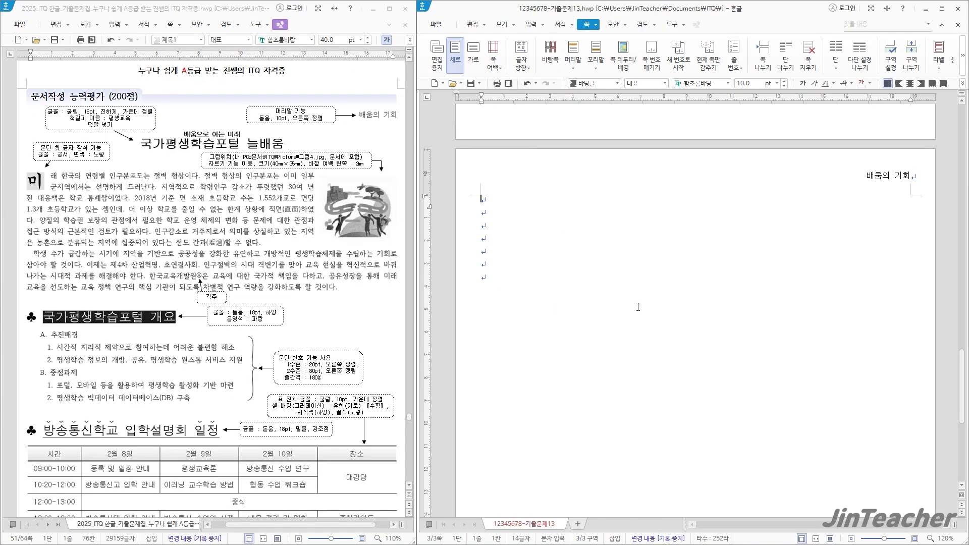
Enter the title 국가평생학습포털 늘배움 on the third page and format it in 굴림, 18 pt, bold and centred
{"action": "type", "text": "국가평생학습포털 "}
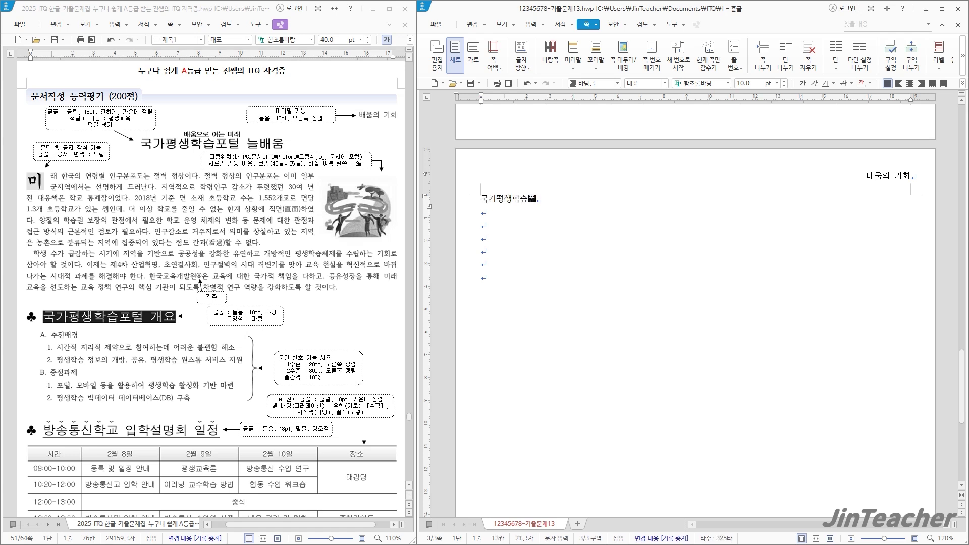
{"action": "type", "text": "늘배움"}
{"action": "key", "text": "shift+Home"}
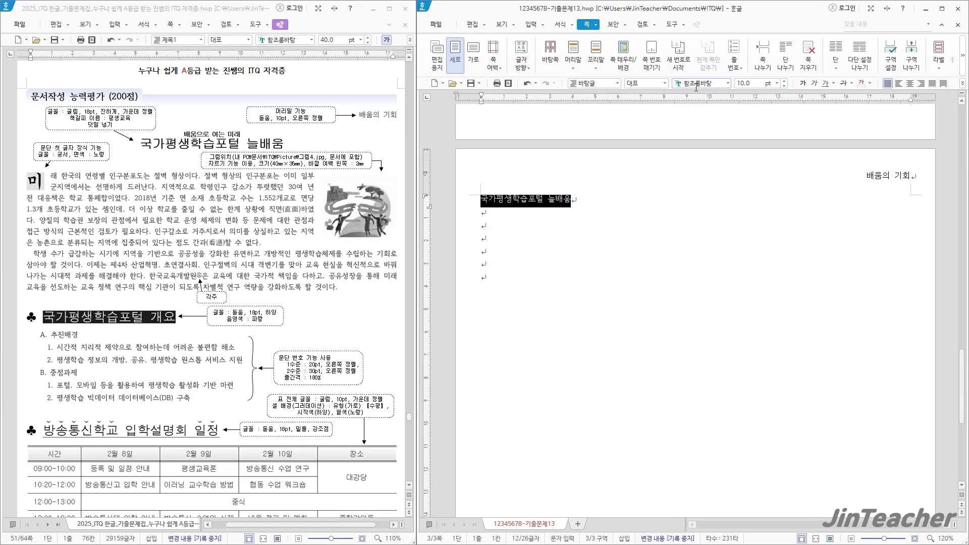
{"action": "left_click", "coordinate": [699, 84]}
{"action": "key", "text": "BackSpace"}
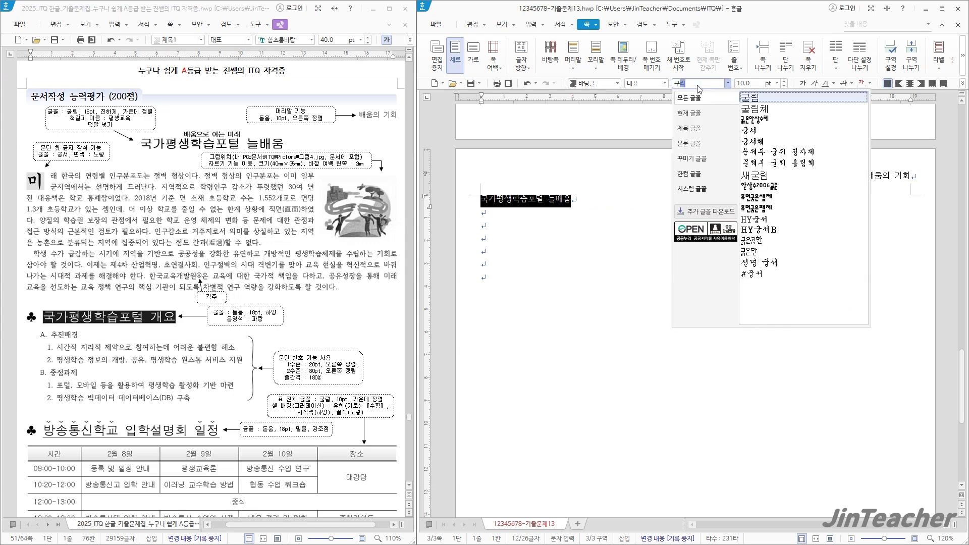
{"action": "type", "text": "굴림"}
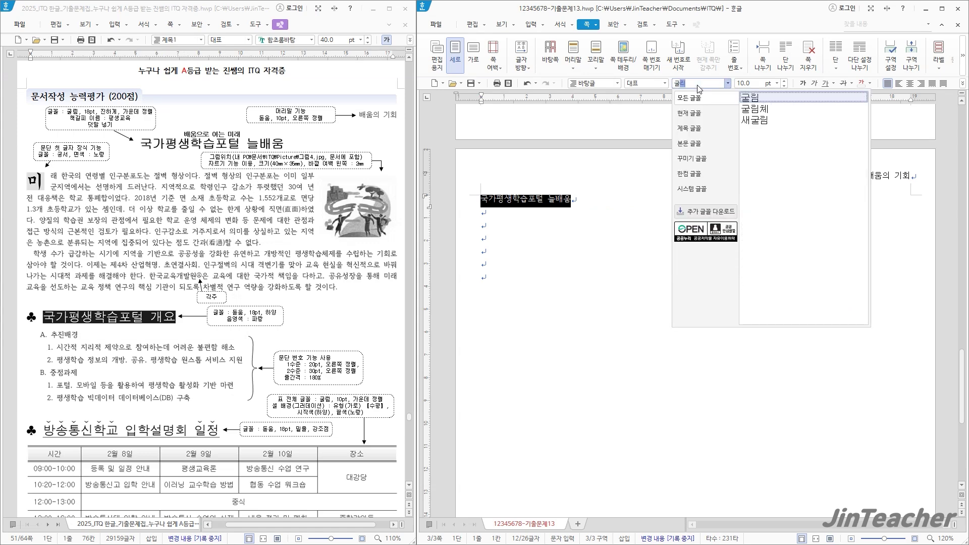
{"action": "key", "text": "Return"}
{"action": "left_click", "coordinate": [749, 84]}
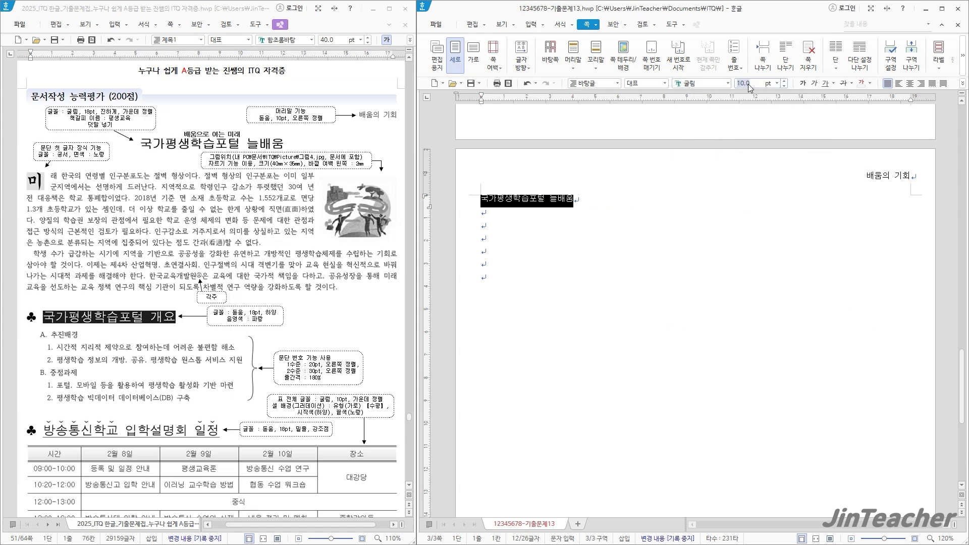
{"action": "type", "text": "18"}
{"action": "key", "text": "Return"}
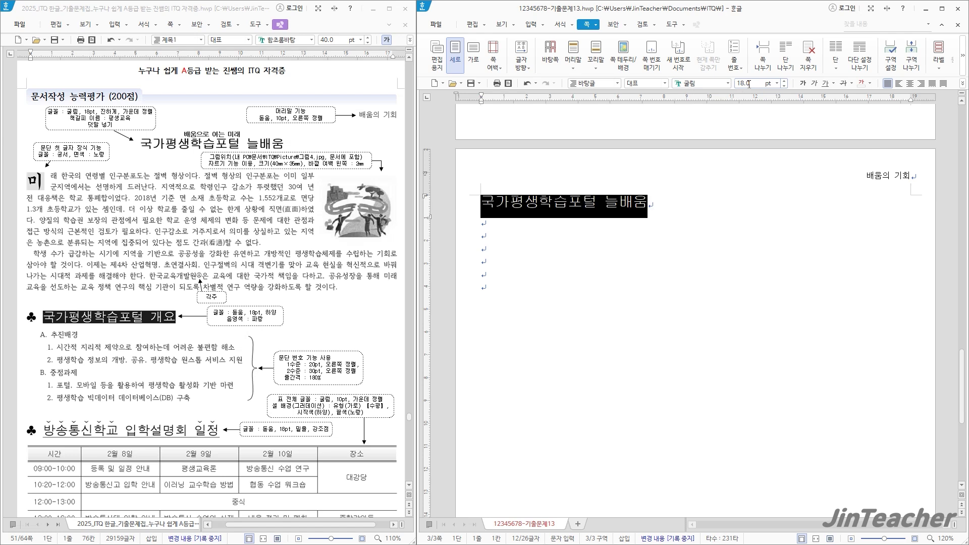
{"action": "left_click", "coordinate": [800, 83]}
{"action": "left_click", "coordinate": [910, 85]}
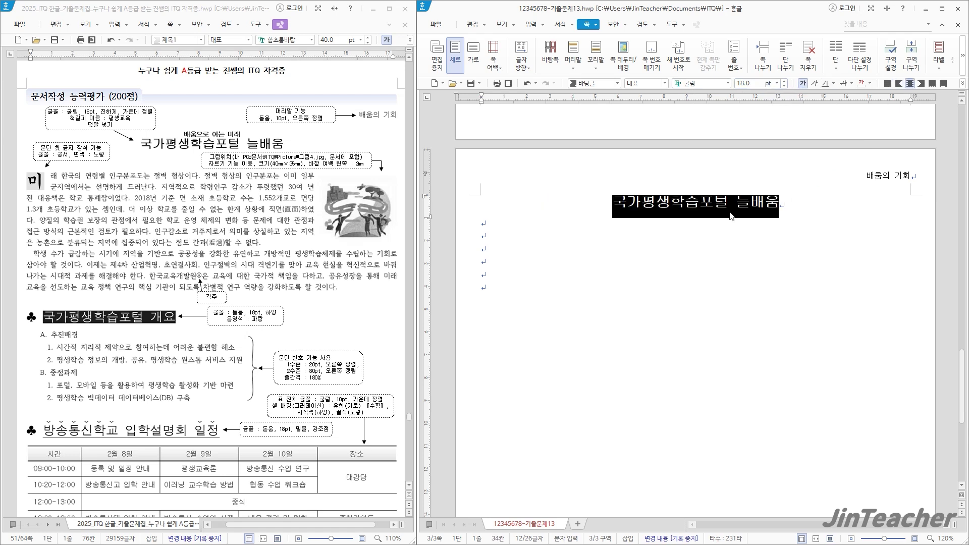
Add the ruby text (덧말) 배움으로 여는 미래 above the title
{"action": "left_click", "coordinate": [531, 24]}
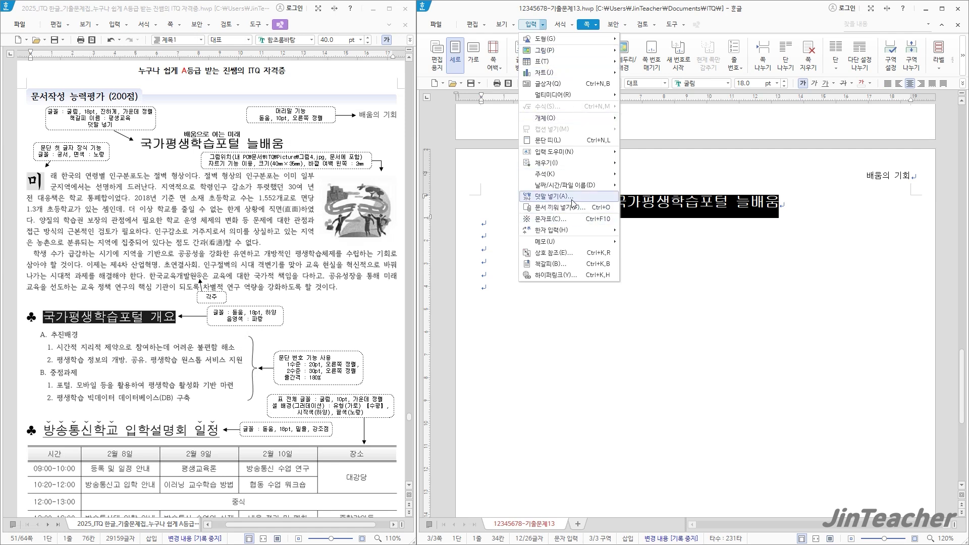
{"action": "left_click", "coordinate": [555, 196]}
{"action": "left_click_drag", "start_coordinate": [627, 214], "coordinate": [376, 112]}
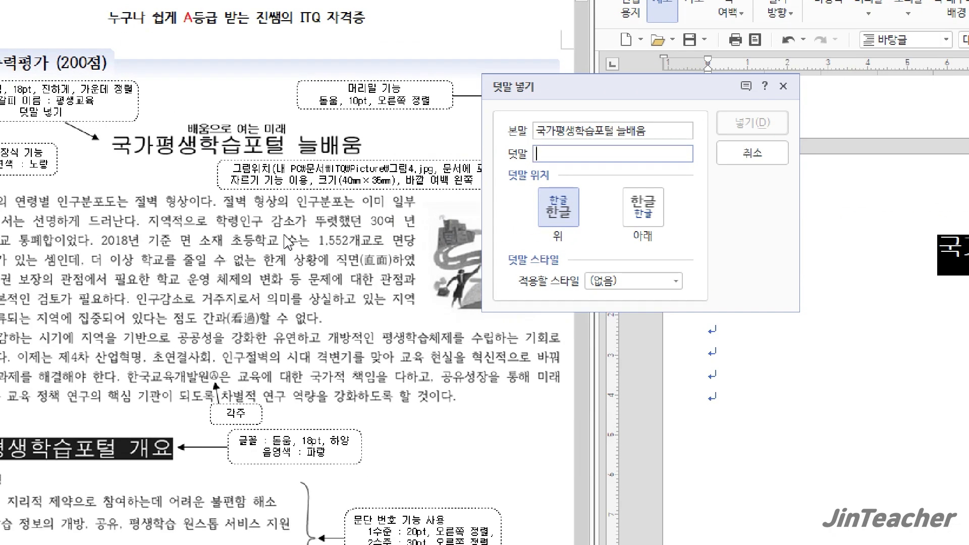
{"action": "type", "text": "배움으로 여는 미래"}
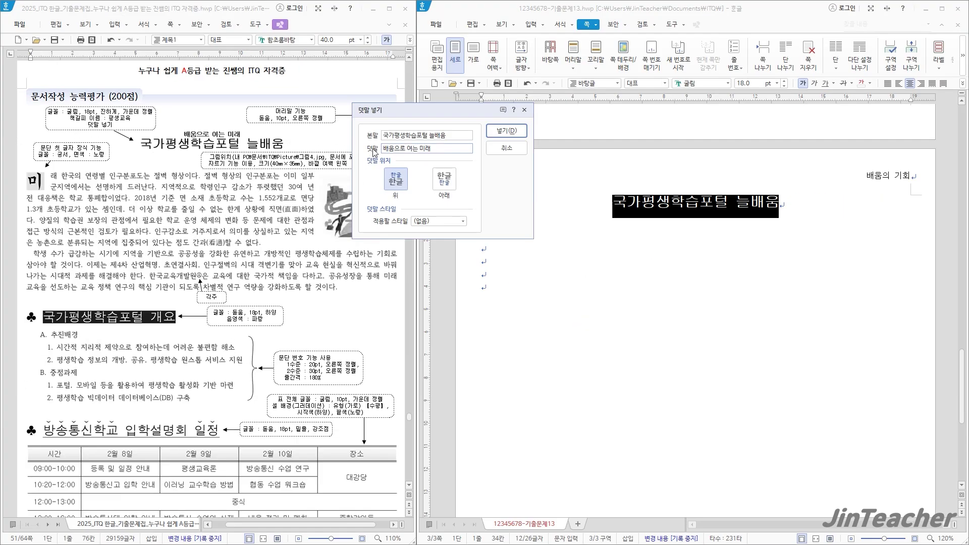
{"action": "left_click", "coordinate": [506, 131]}
Insert a bookmark named 평생교육 at the start of the title
{"action": "left_click", "coordinate": [616, 215]}
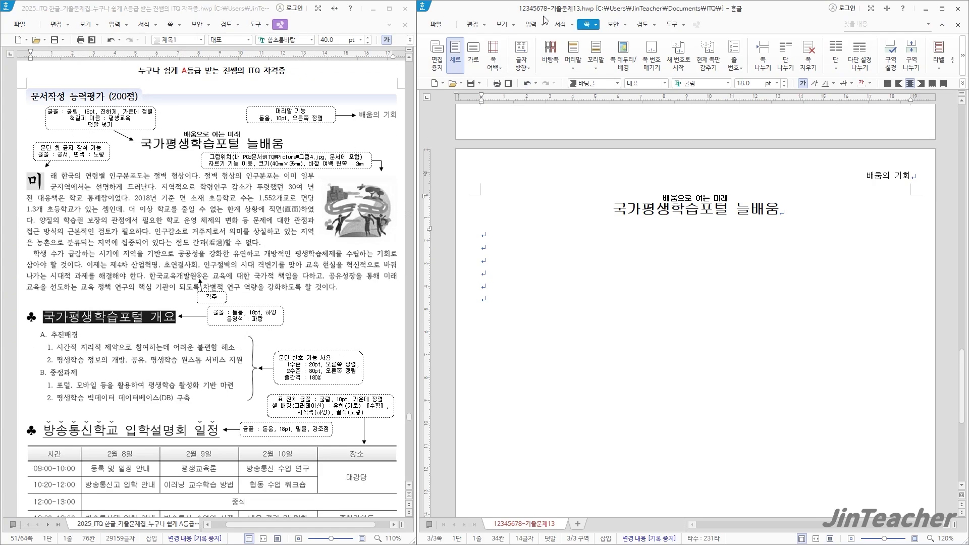
{"action": "left_click", "coordinate": [529, 24]}
{"action": "left_click", "coordinate": [764, 52]}
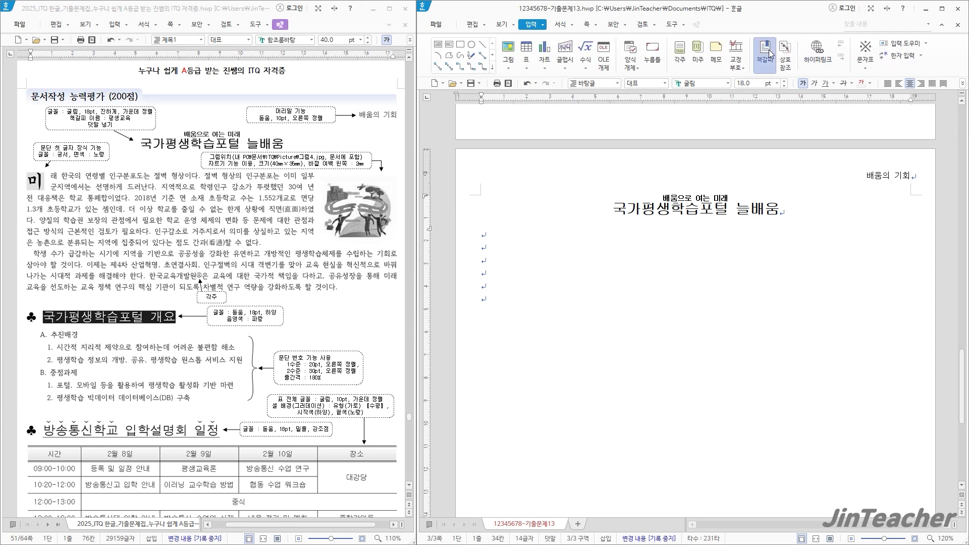
{"action": "type", "text": "평생교육"}
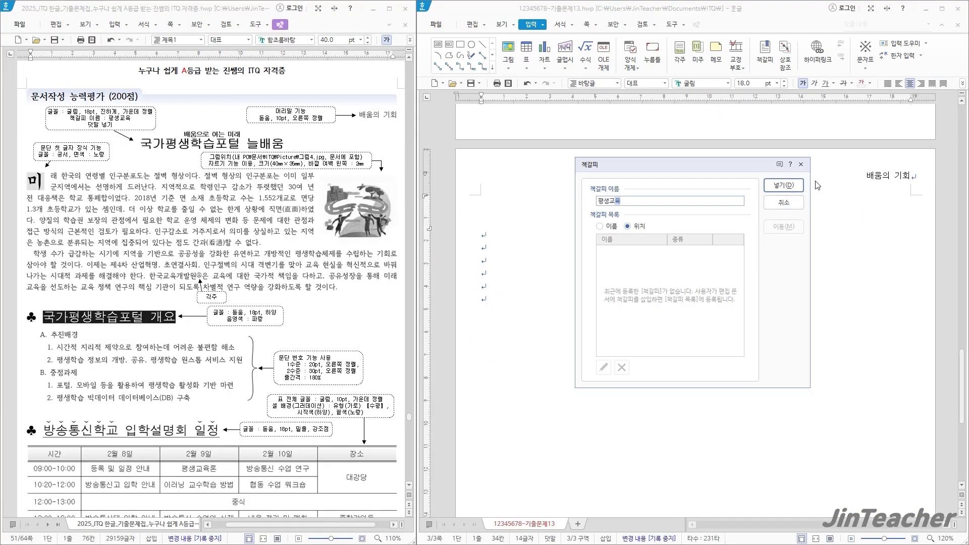
{"action": "left_click", "coordinate": [796, 185]}
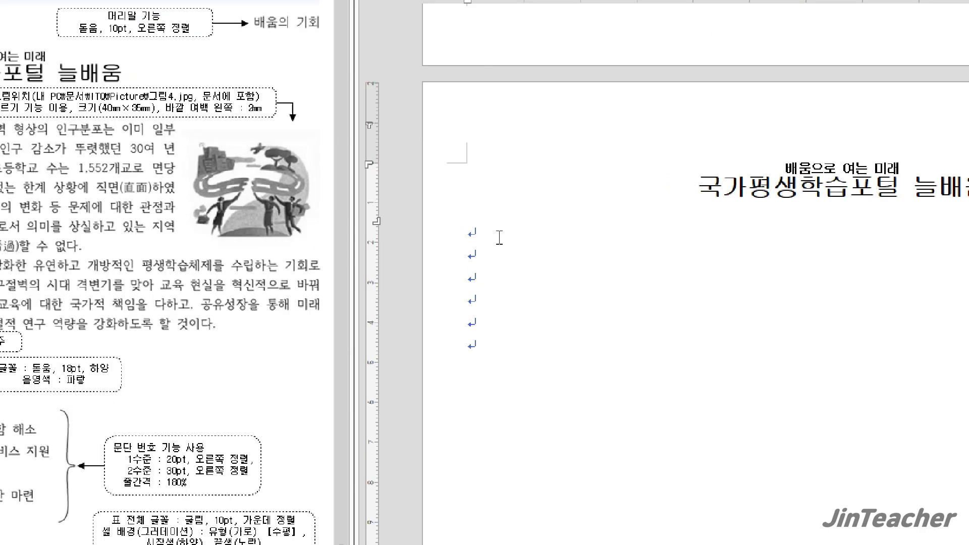
Enter the sheet's two body paragraphs, beginning 미래 한국의 연령별 인구분포도는 and 학생 수가 급감하는, one blank line below the title
{"action": "left_click", "coordinate": [496, 237]}
{"action": "left_click", "coordinate": [485, 260]}
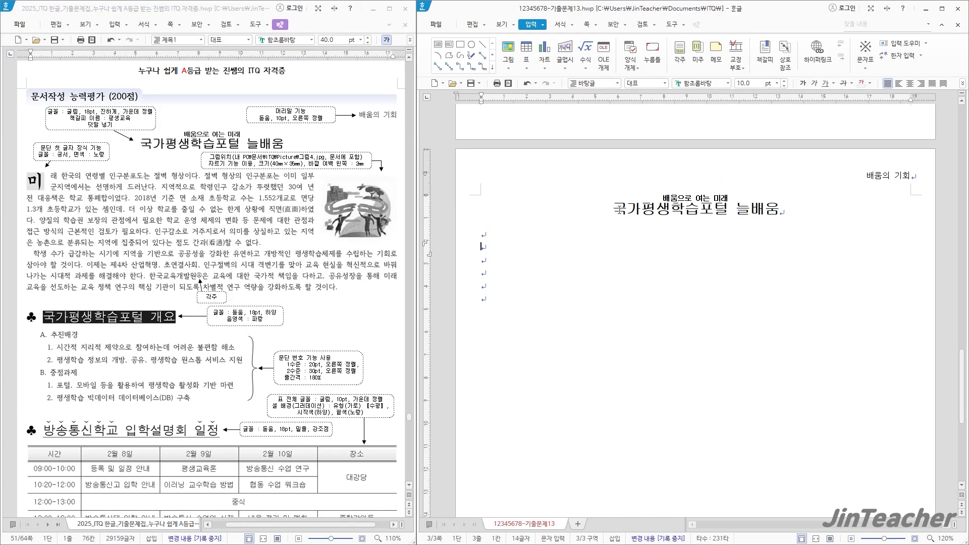
{"action": "scroll", "coordinate": [484, 261], "scroll_direction": "down", "scroll_amount": 1}
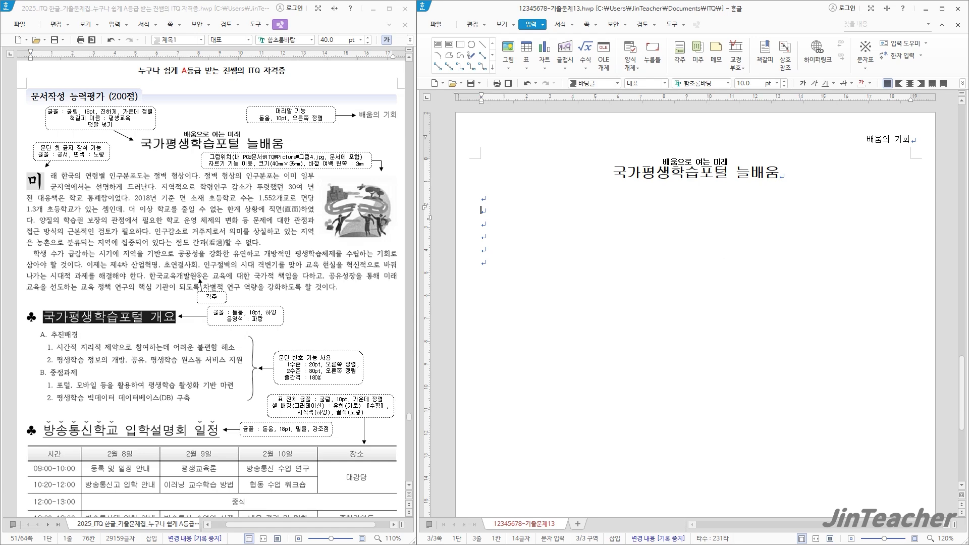
{"action": "type", "text": "미래 한국의 연령별 인구분포도는 절벽 형상이다. 절벽 형상의 인구분포는 이미 일부 군지역에서는 선명하게 드러난다. 지역적으로 학령인구 감소가 뚜렷했던 30여 년 전 대응책은 학교 통폐합이었다. 2018년 기준 면 소재 초등학교 수는 1,552개교로 면당 1.3개 초등학교가 있는 셈인데, 더 이상 학교를 줄일 수 없는 한계 상황에 직면하였다. 양질의 학습권 보장의 관점에서 필요한 학교 운영 체제의 변화 등 문제에 대한 관점과 접근 방식의 근본적인 검토가 필요하다. 인구감소로 거주지로서 의미를 상실하고 있는 지역은 농촌으로 분류되는 지역에 집중되어 있다는 점도 간과할 수 없다.\\n 학생 수가 급감하는 시기에 지역을 기반으로 공공성을 강화한 유연하고 개방적인 평생학습체제를 수립하는 기회로 삼아야 할 것이다. 이제는 제4차 산업혁명, 초연결사회, 인구절벽의 시대 격변기를 맞아 교육 현실을 혁신적으로 바꿔 나가는 시대적 과제를 해결해야 한다. 한국교육개발원은 교육에 대한 국가적 책임을 다하고, 공유성장을 통해 미래 교육을 선도하는 교육 정책 연구의 핵심 기관이 되도록 차별적 연구 역량을 강화하도록 할 것이다."}
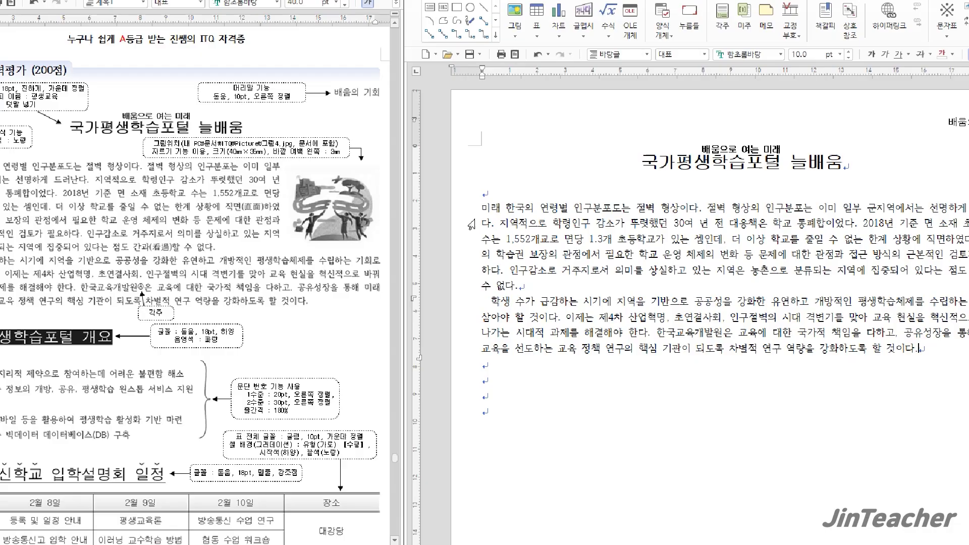
{"action": "left_click", "coordinate": [479, 211]}
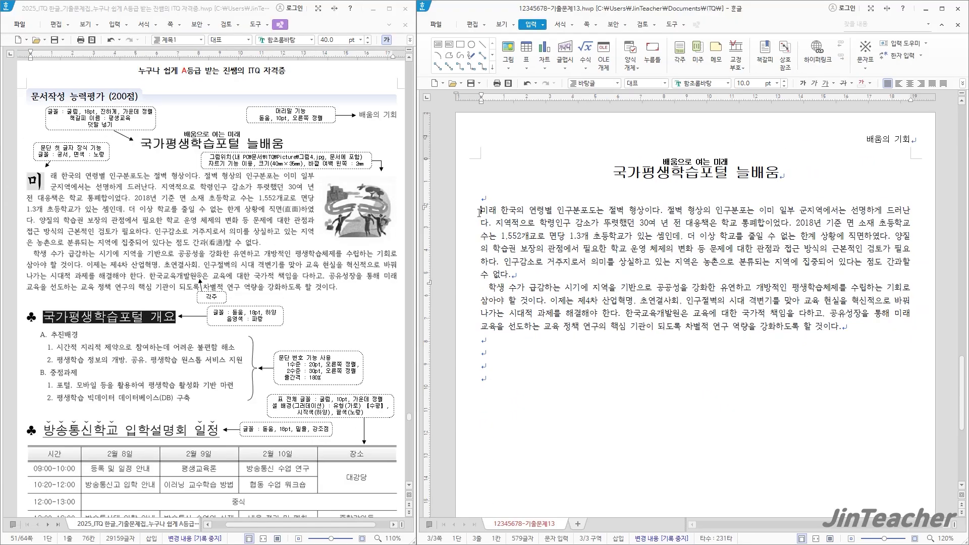
Decorate the first letter of the opening body paragraph as a two-line drop cap in 궁서 with a yellow fill
{"action": "left_click", "coordinate": [560, 25]}
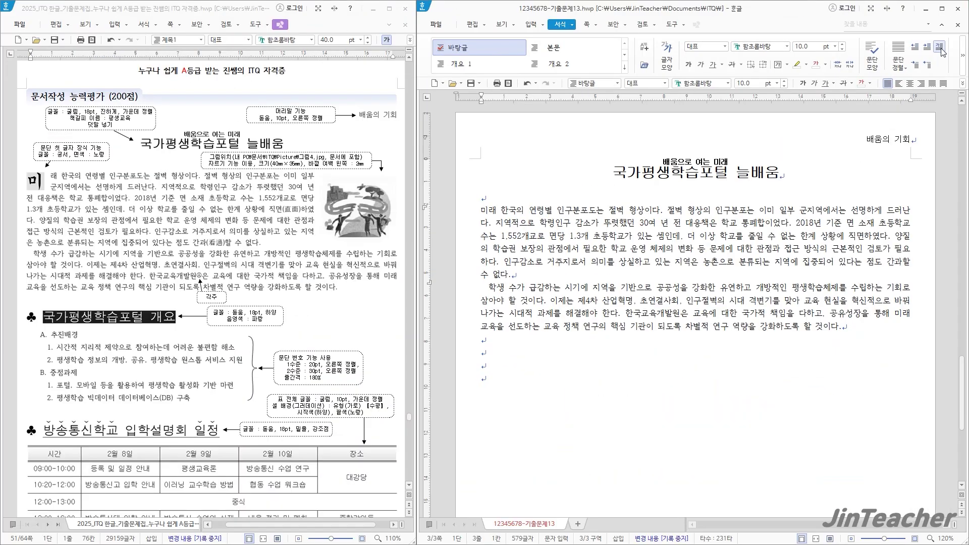
{"action": "left_click", "coordinate": [919, 71]}
{"action": "left_click_drag", "start_coordinate": [365, 327], "coordinate": [67, 214]}
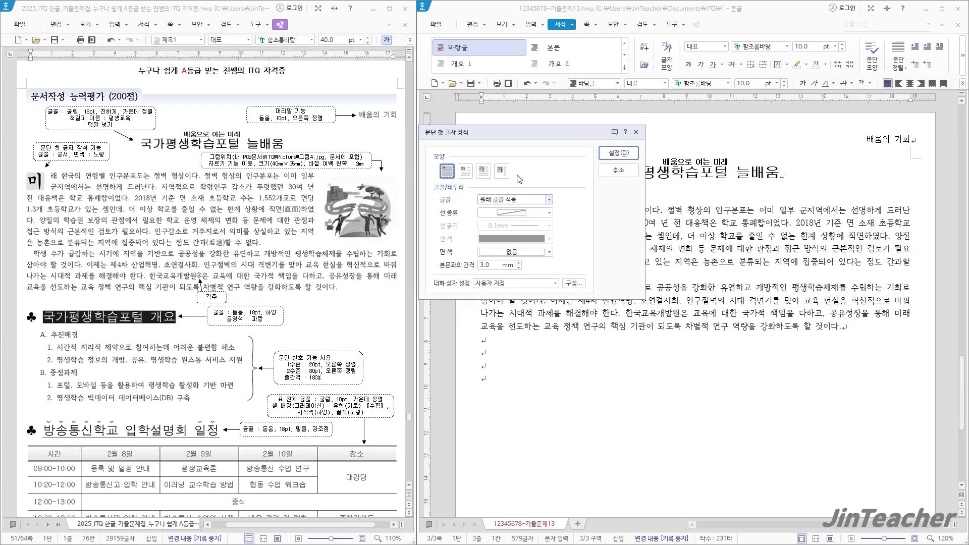
{"action": "left_click", "coordinate": [470, 172]}
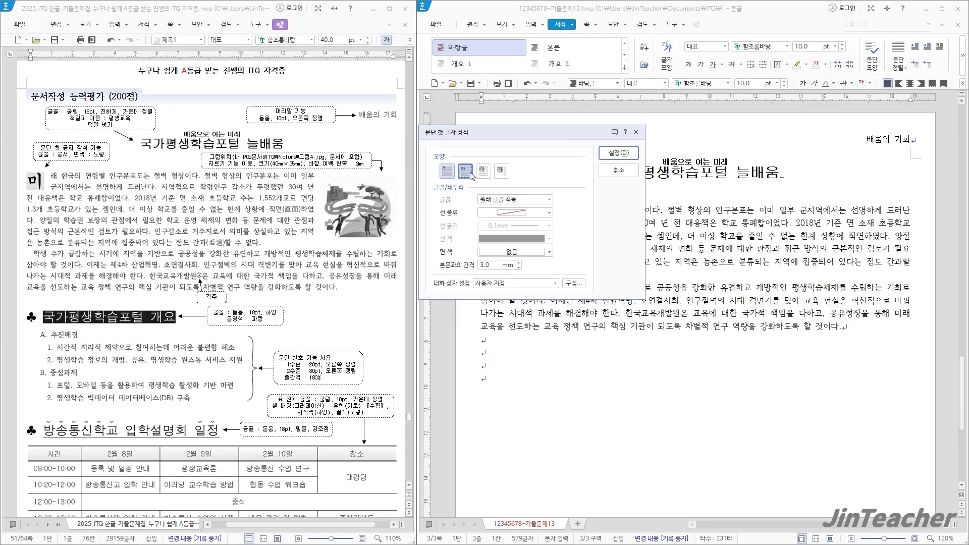
{"action": "left_click", "coordinate": [528, 200]}
{"action": "left_click", "coordinate": [493, 304]}
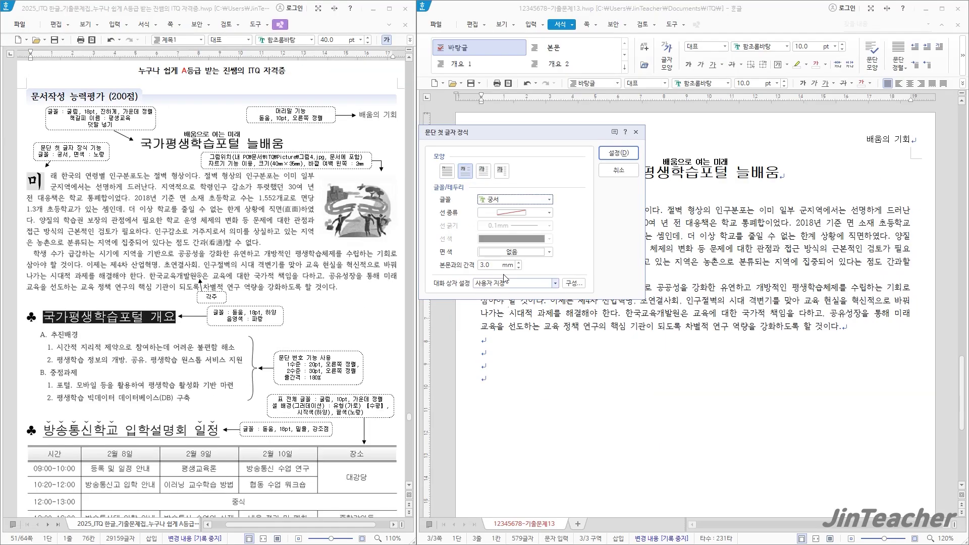
{"action": "left_click", "coordinate": [507, 255]}
{"action": "left_click", "coordinate": [515, 346]}
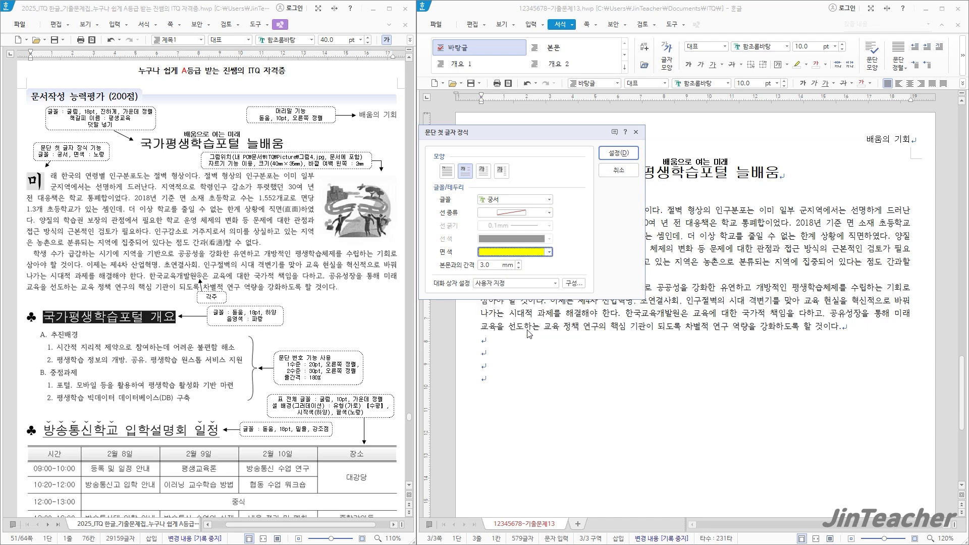
{"action": "left_click", "coordinate": [620, 154]}
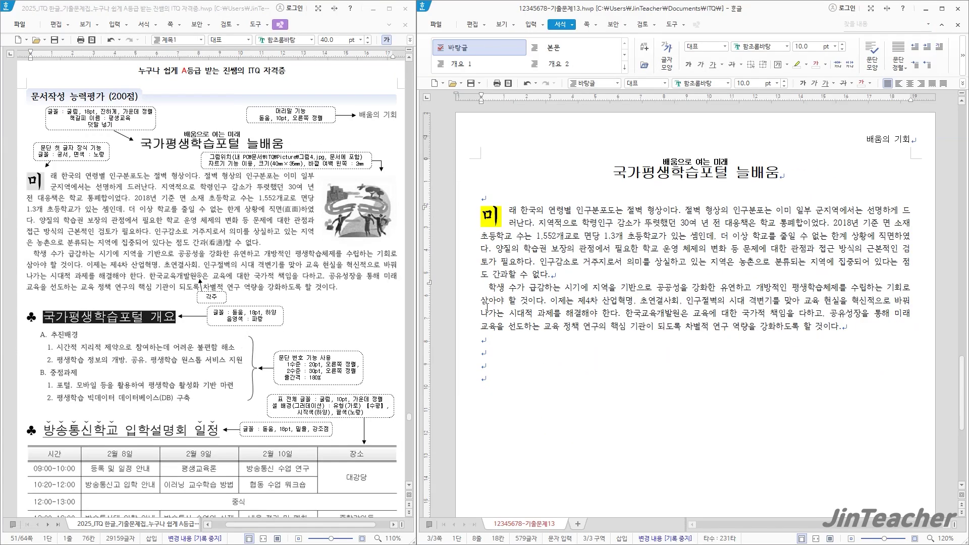
Add the Hanja 直面 to the word 직면 in the first body paragraph, using the 한글(漢字) format
{"action": "left_click_drag", "start_coordinate": [895, 236], "coordinate": [881, 236]}
{"action": "key", "text": "Hangul_Hanja"}
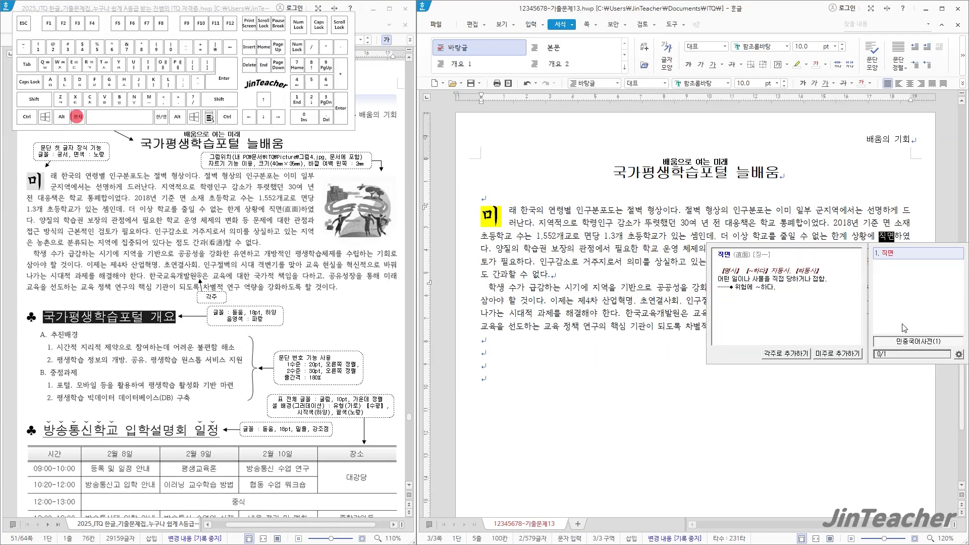
{"action": "left_click_drag", "start_coordinate": [439, 171], "coordinate": [531, 150]}
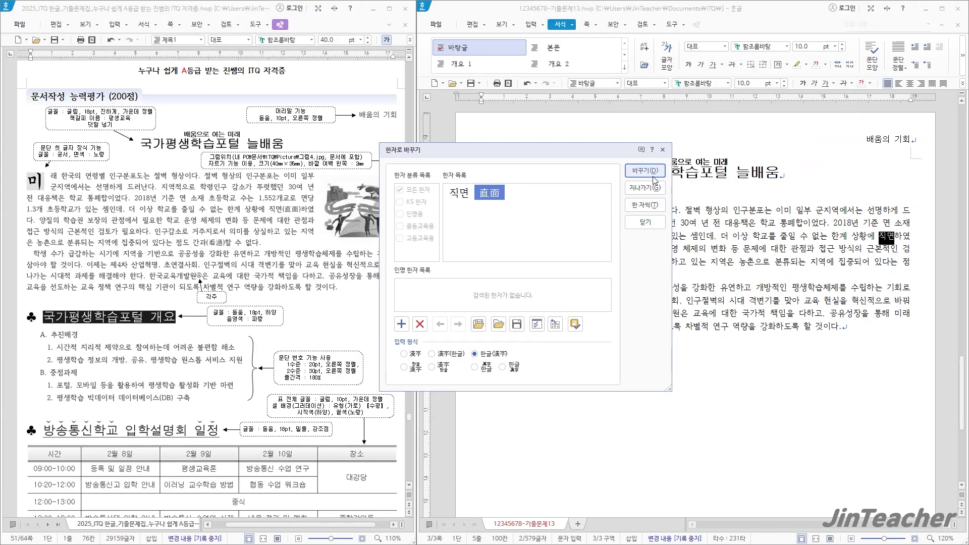
{"action": "left_click", "coordinate": [644, 171]}
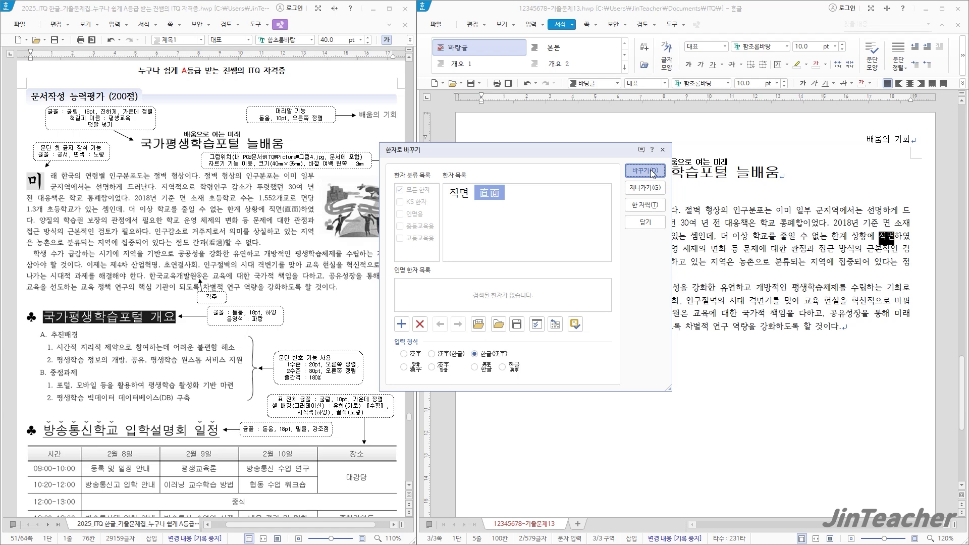
{"action": "left_click", "coordinate": [600, 272]}
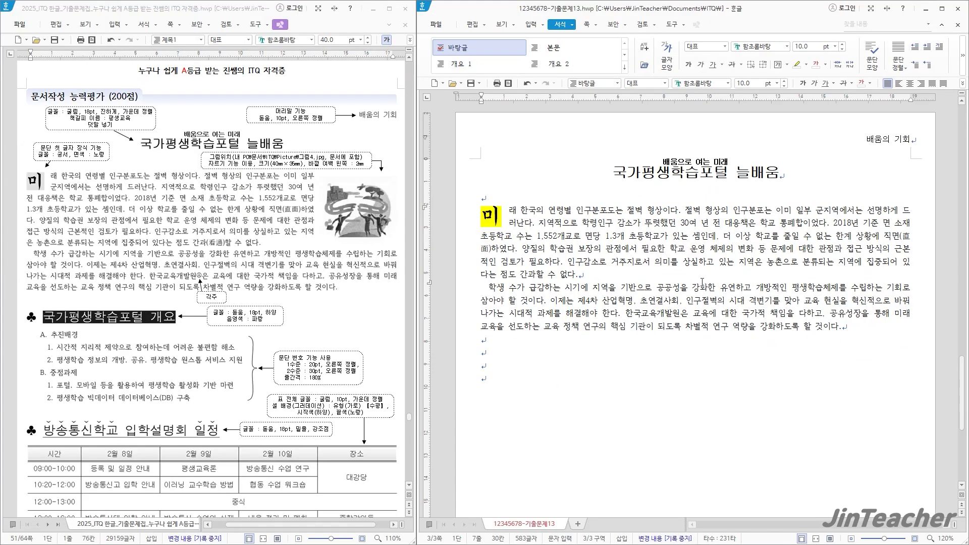
Add the Hanja 看過 to the word 간과 at the end of the first body paragraph, in 한글(漢字) format
{"action": "left_click_drag", "start_coordinate": [536, 277], "coordinate": [521, 275]}
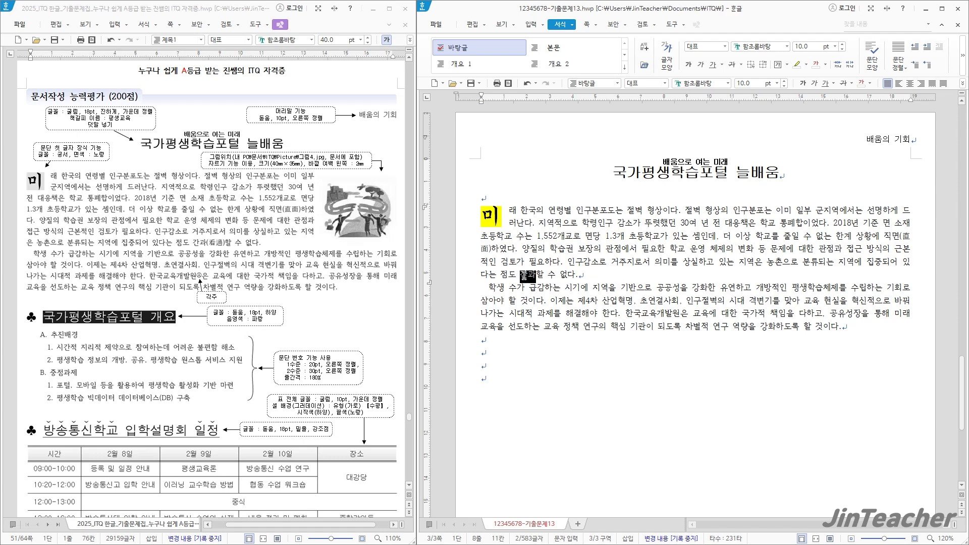
{"action": "key", "text": "Hangul_Hanja"}
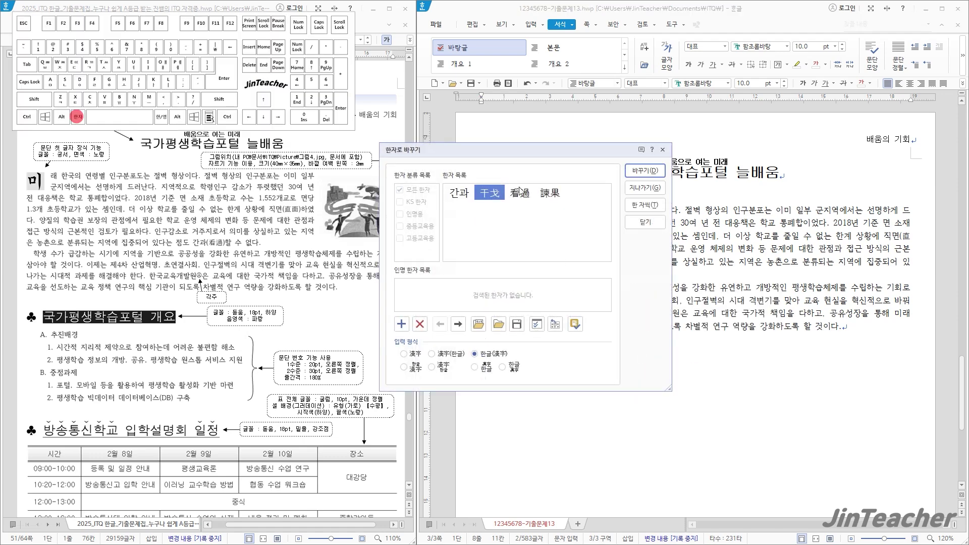
{"action": "left_click_drag", "start_coordinate": [499, 154], "coordinate": [501, 187]}
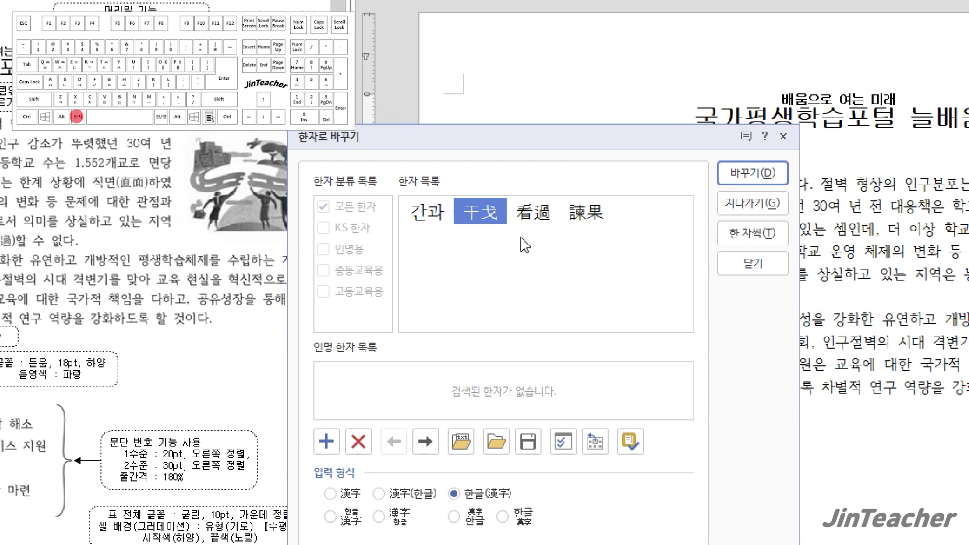
{"action": "left_click", "coordinate": [523, 227]}
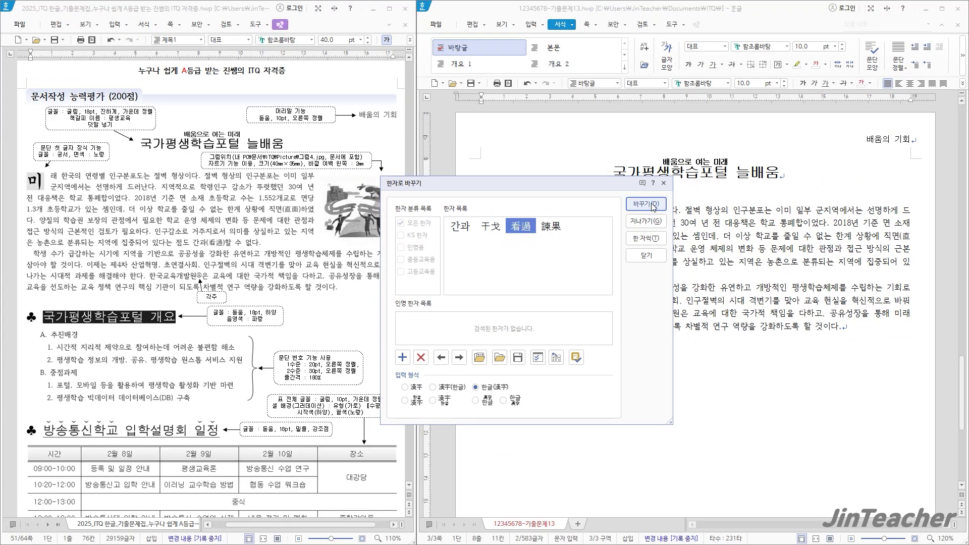
{"action": "left_click", "coordinate": [652, 205]}
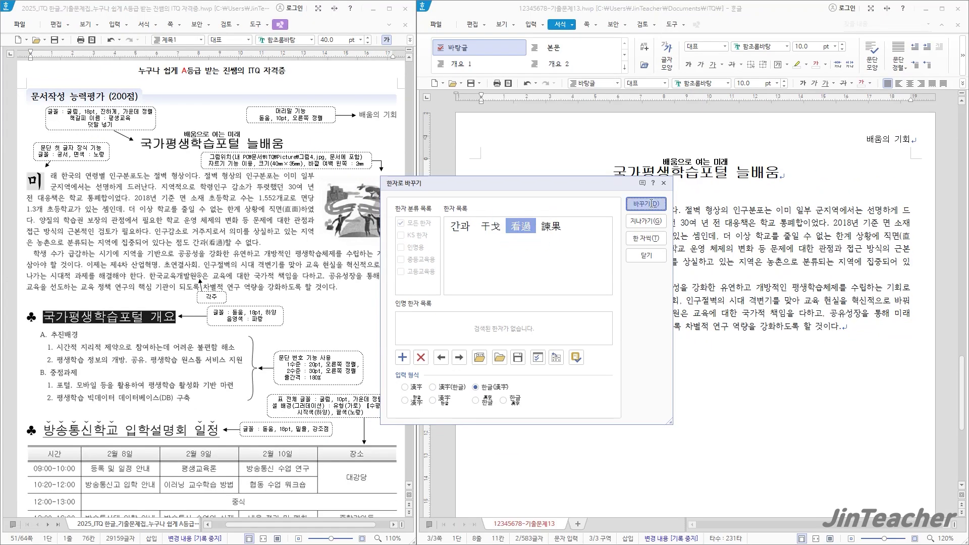
{"action": "left_click", "coordinate": [623, 274]}
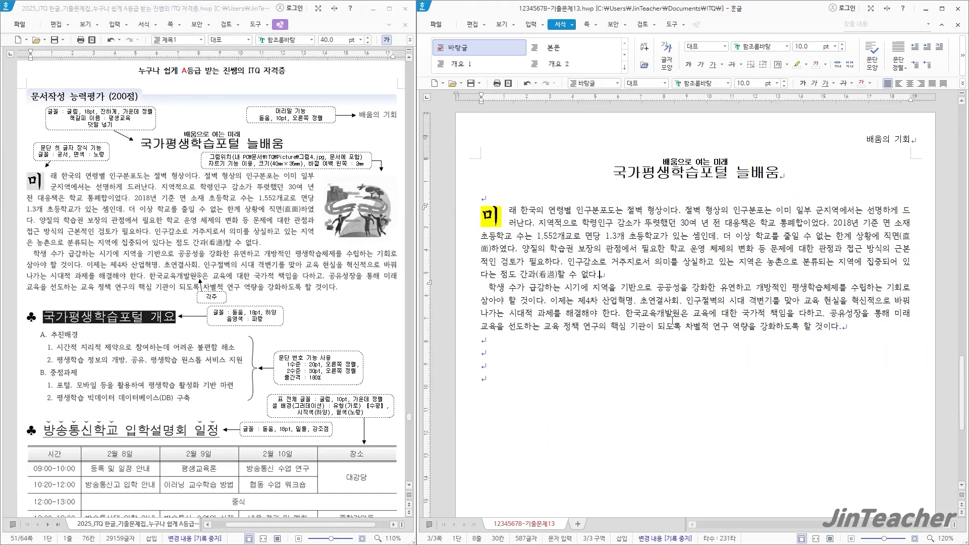
Insert a footnote after 한국교육개발원 reading 1972년 정부 출연금으로 설립한 교육 연구 기관으로 평생교육을 담당
{"action": "left_click", "coordinate": [679, 313]}
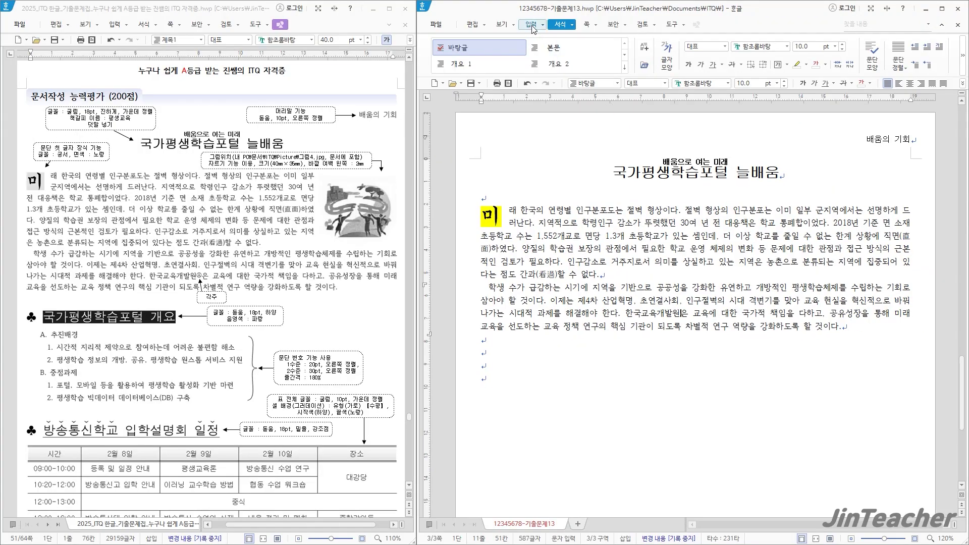
{"action": "left_click", "coordinate": [531, 25]}
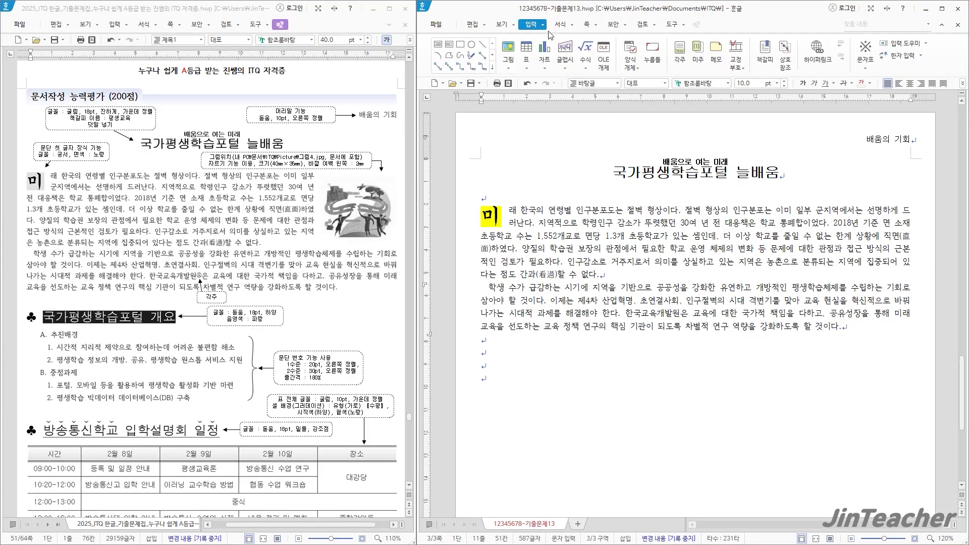
{"action": "left_click", "coordinate": [680, 54]}
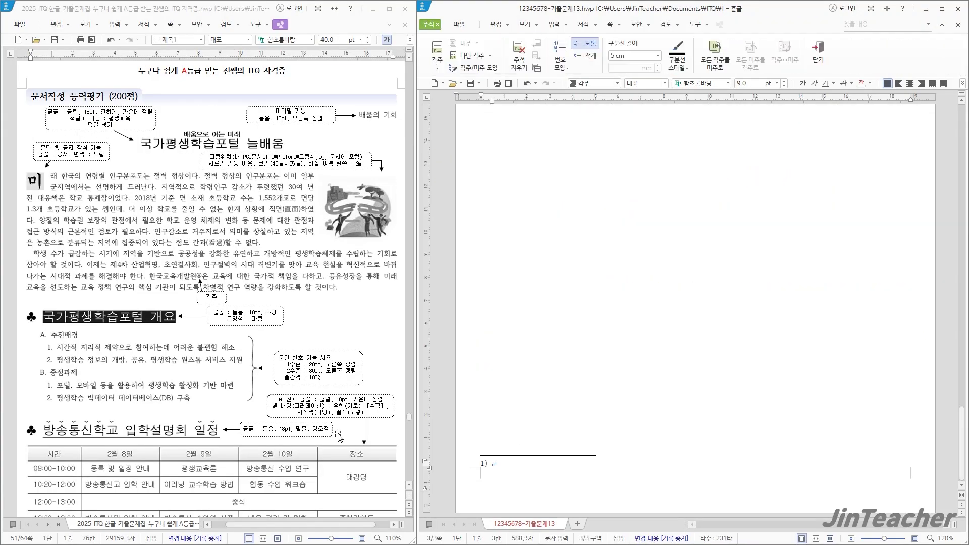
{"action": "scroll", "coordinate": [338, 437], "scroll_direction": "down", "scroll_amount": 5}
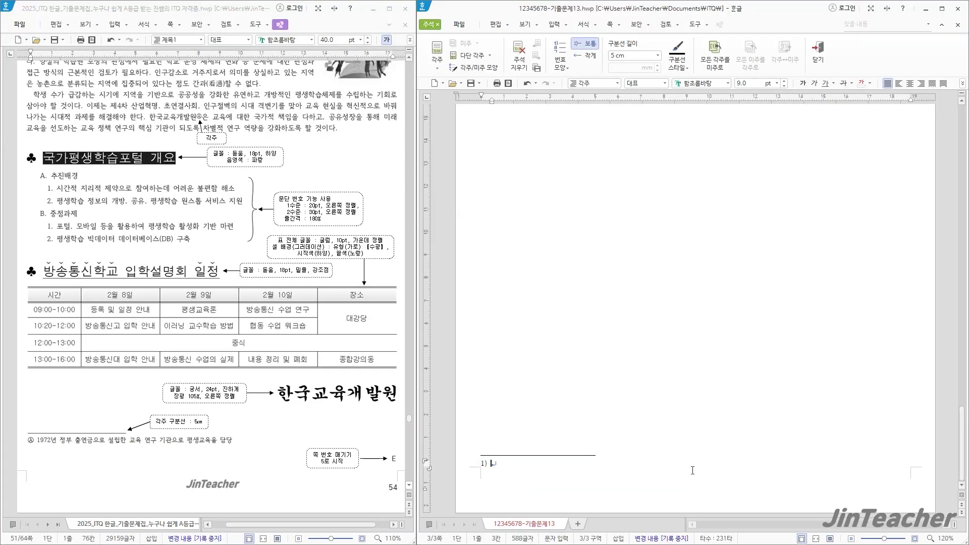
{"action": "type", "text": "1972년 정부 출연금으로 설립한 교육 연구 기관으로 평생교육을 담당"}
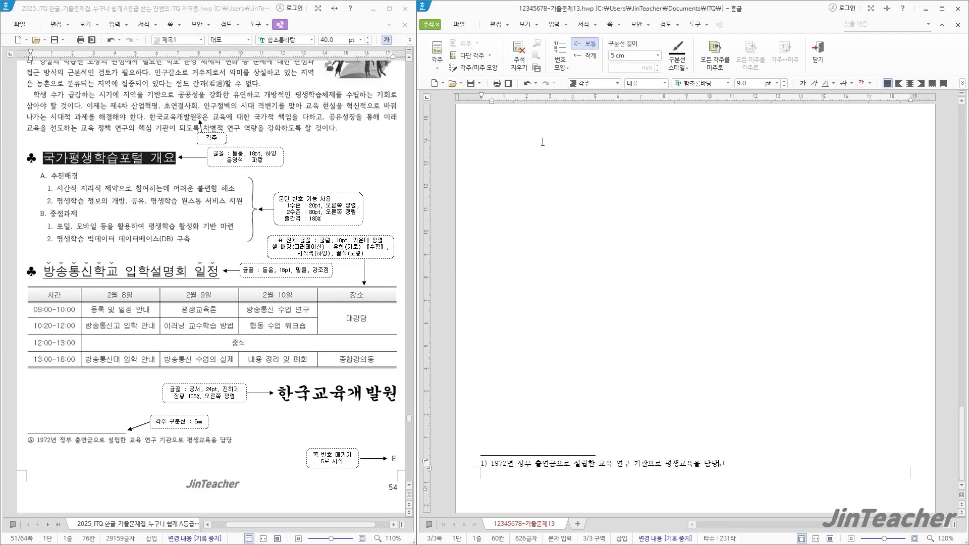
Set the footnote number format to Ⓐ,Ⓑ,Ⓒ and return to the body text
{"action": "left_click", "coordinate": [492, 68]}
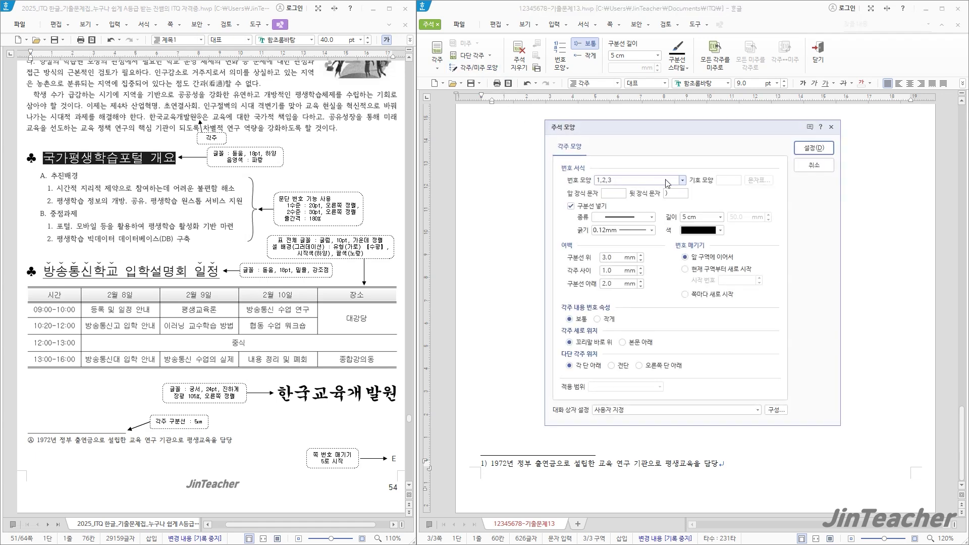
{"action": "left_click", "coordinate": [682, 182]}
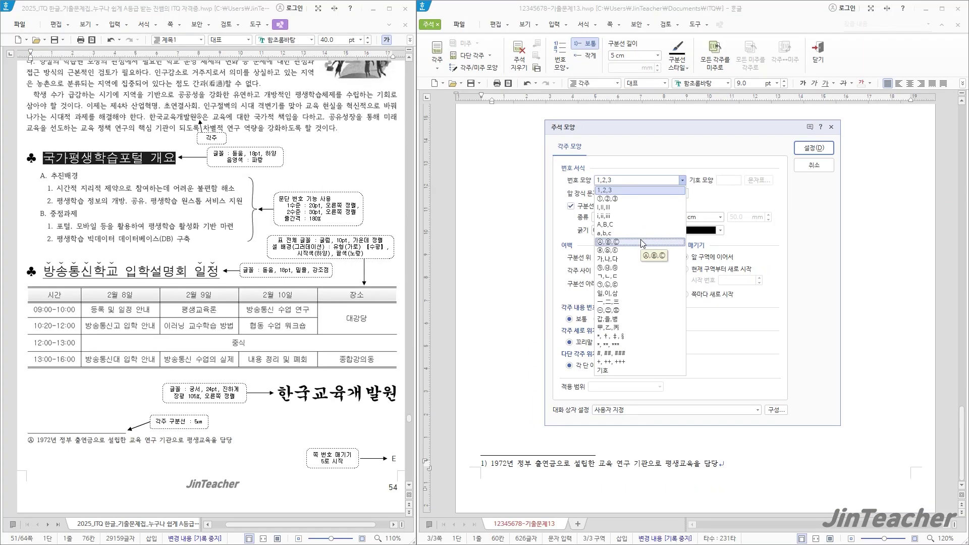
{"action": "left_click", "coordinate": [641, 243]}
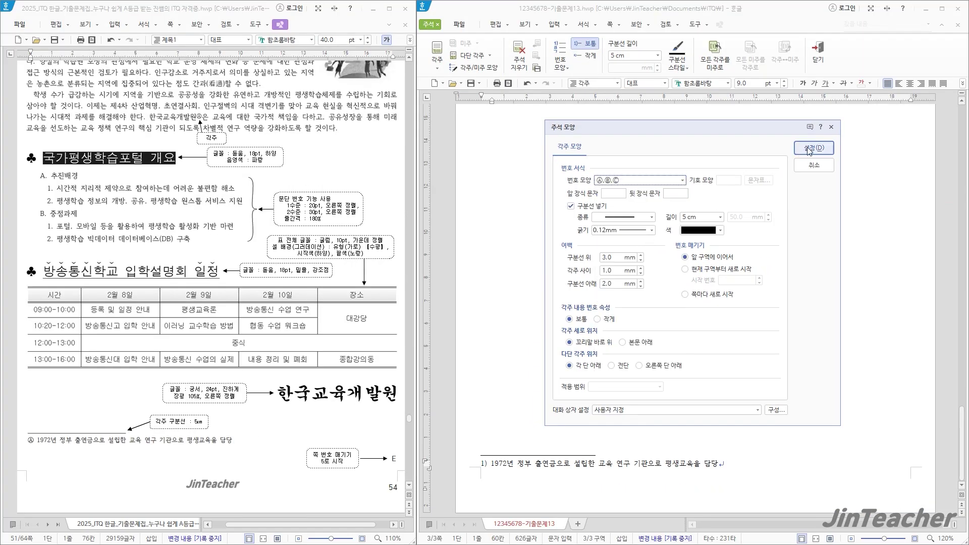
{"action": "left_click", "coordinate": [942, 79]}
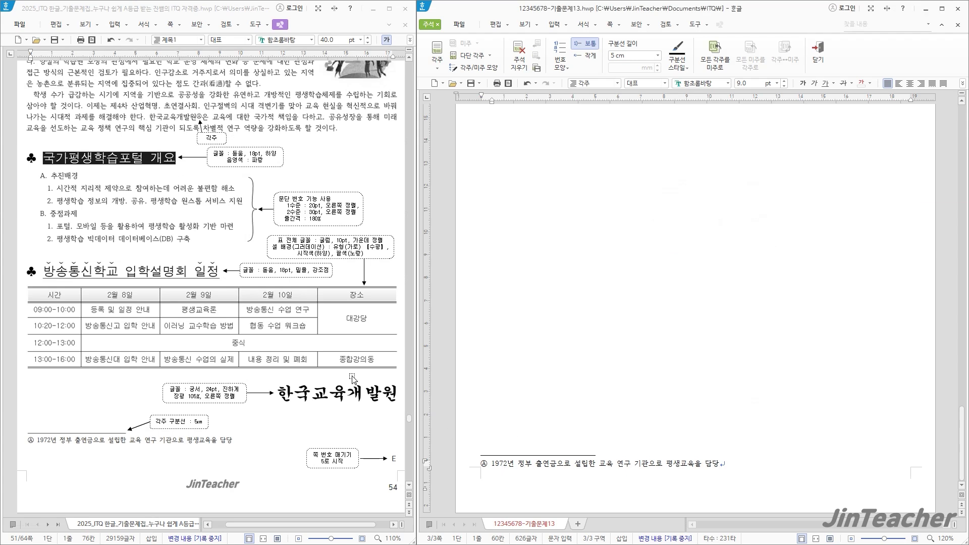
{"action": "scroll", "coordinate": [352, 379], "scroll_direction": "up", "scroll_amount": 4}
{"action": "scroll", "coordinate": [543, 354], "scroll_direction": "up", "scroll_amount": 10}
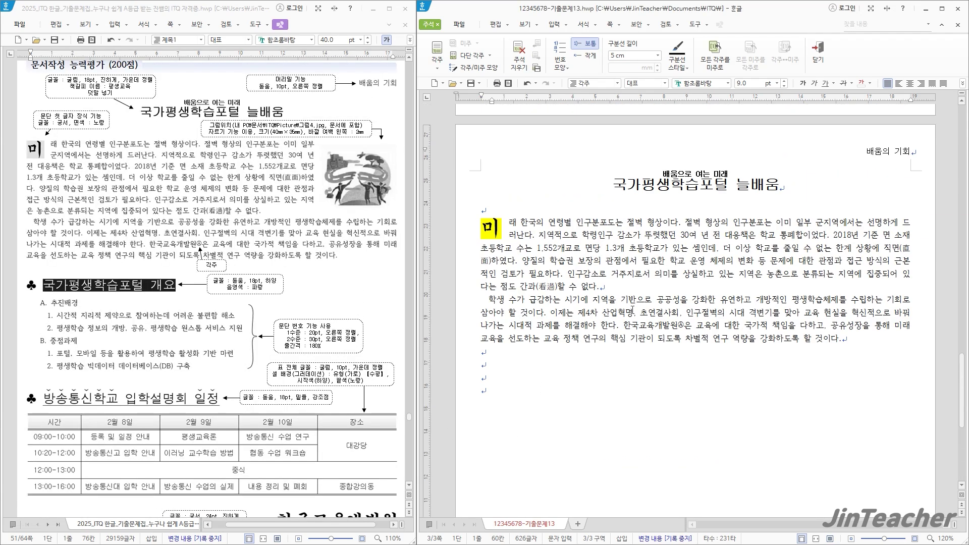
{"action": "key", "text": "shift+Escape"}
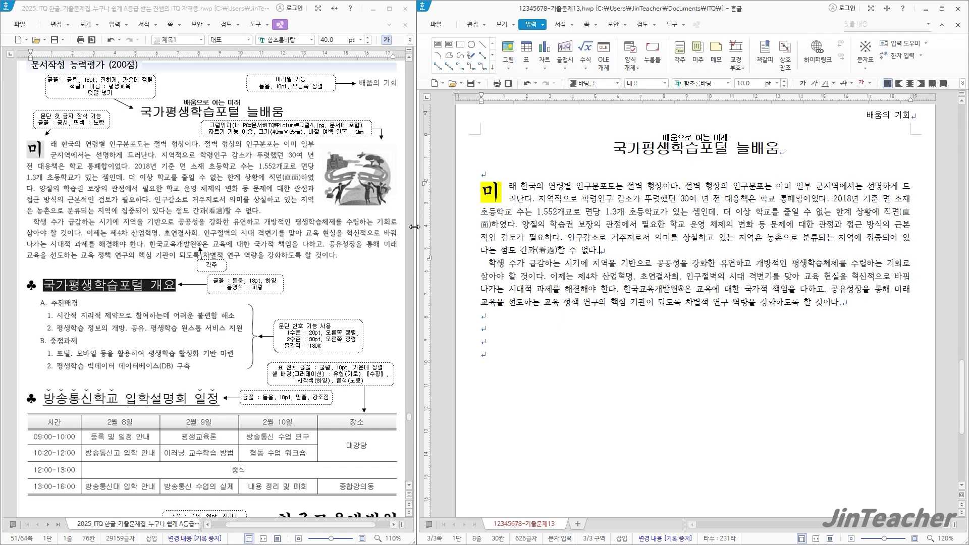
Insert the picture 그림4 from the ITQ Picture folder over the body text, about 66 × 86 mm
{"action": "left_click", "coordinate": [508, 49]}
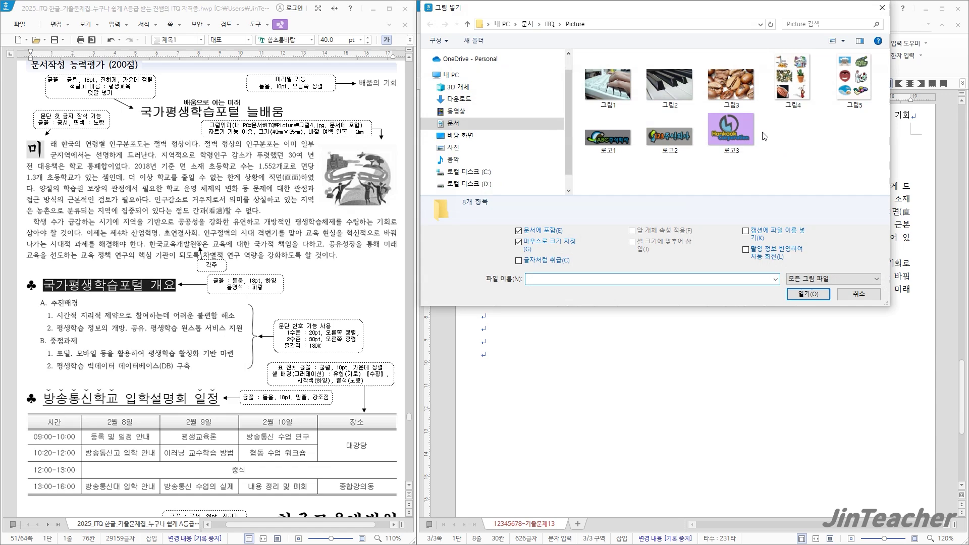
{"action": "left_click", "coordinate": [798, 81]}
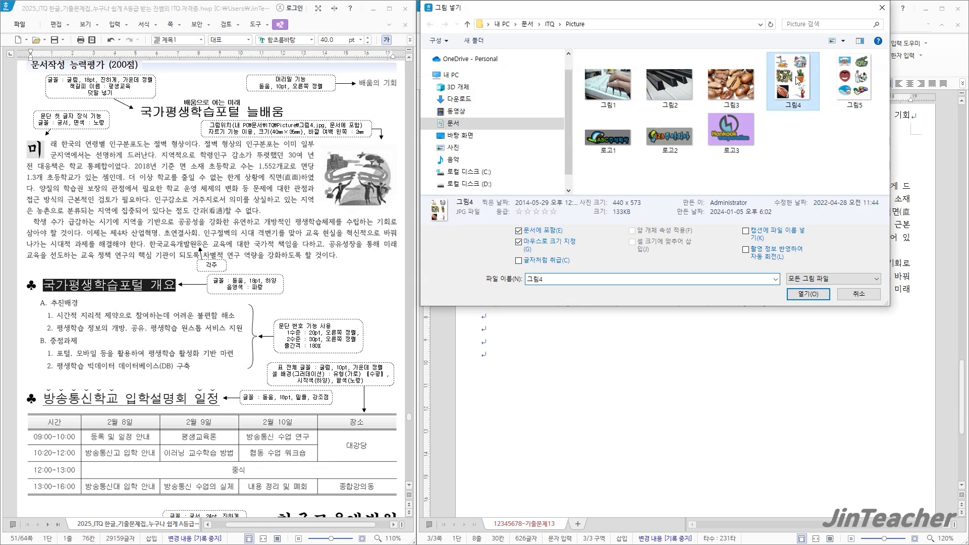
{"action": "left_click", "coordinate": [808, 294]}
{"action": "left_click_drag", "start_coordinate": [584, 221], "coordinate": [733, 389]}
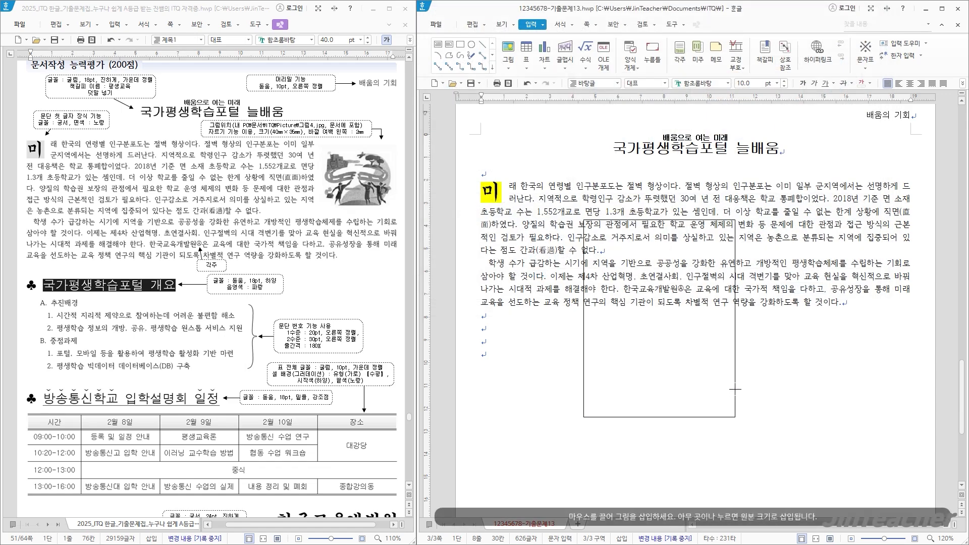
Crop the inserted picture to its upper-right illustration, about 27 × 25 mm
{"action": "left_click", "coordinate": [847, 48]}
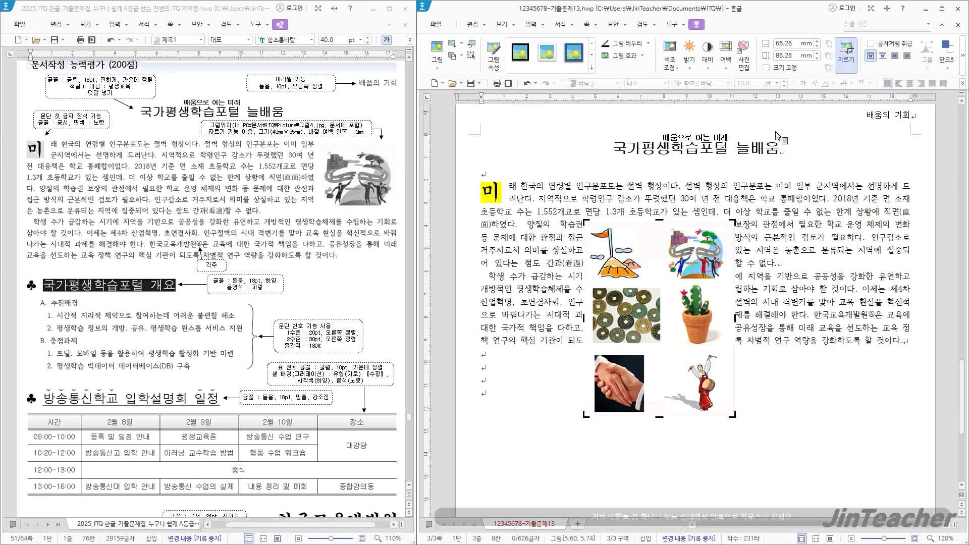
{"action": "left_click_drag", "start_coordinate": [584, 414], "coordinate": [664, 281]}
{"action": "mouse_move", "coordinate": [733, 220]}
{"action": "left_mouse_down"}
{"action": "mouse_move", "coordinate": [750, 205]}
{"action": "mouse_move", "coordinate": [727, 225]}
{"action": "left_mouse_up"}
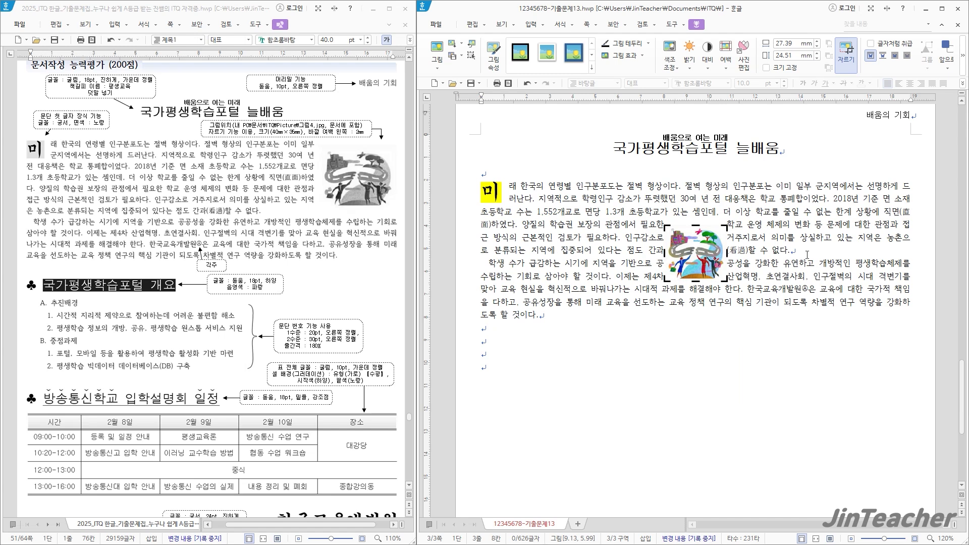
{"action": "left_click", "coordinate": [807, 255]}
Set the picture's width to 40 mm and height to 35 mm, and lock its size
{"action": "double_click", "coordinate": [699, 267]}
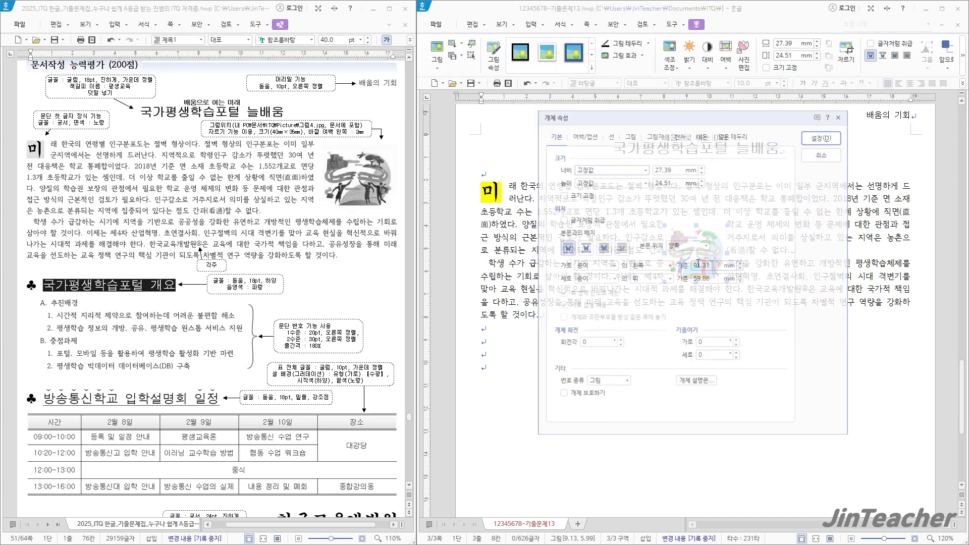
{"action": "left_click_drag", "start_coordinate": [606, 115], "coordinate": [504, 98]}
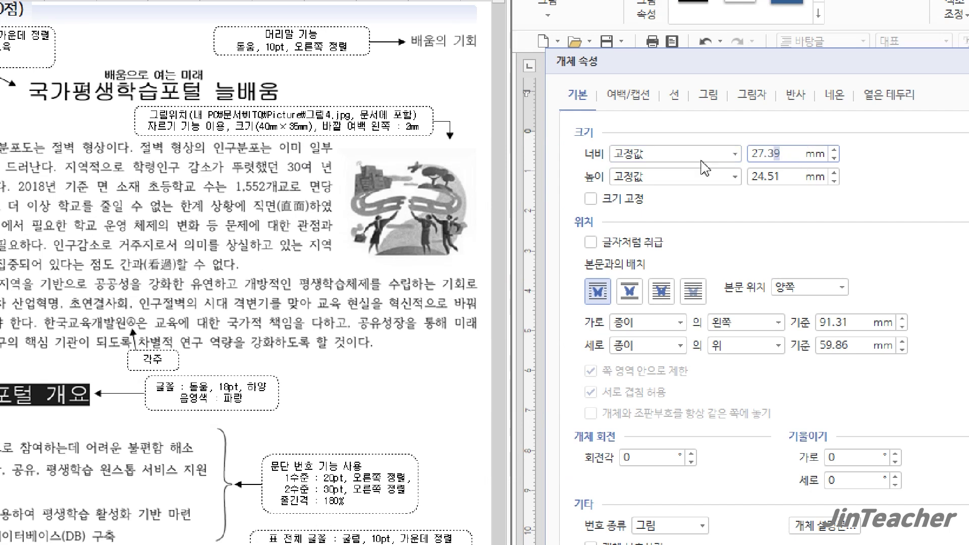
{"action": "left_click_drag", "start_coordinate": [804, 154], "coordinate": [651, 169]}
{"action": "type", "text": "40"}
{"action": "key", "text": "Tab"}
{"action": "key", "text": "Tab"}
{"action": "type", "text": "3"}
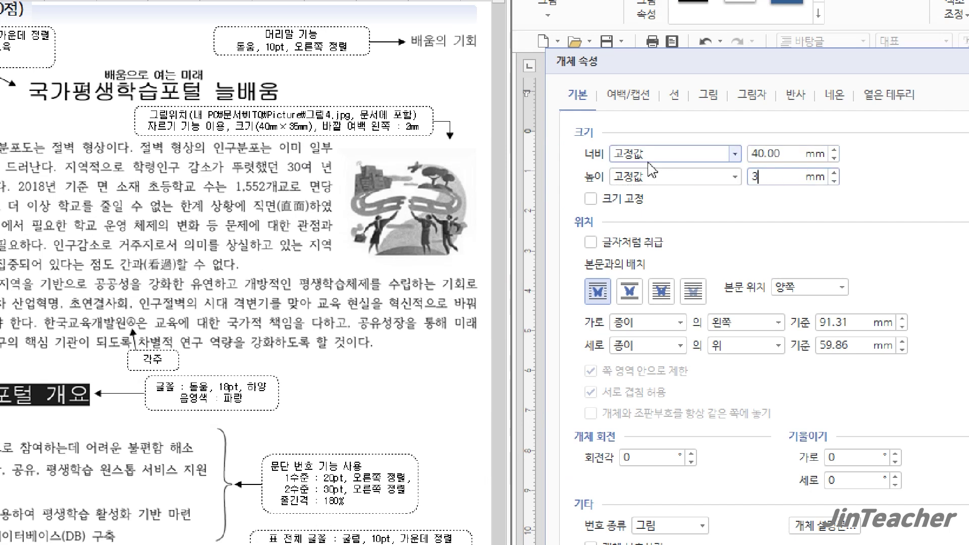
{"action": "type", "text": "5"}
{"action": "left_click", "coordinate": [590, 198]}
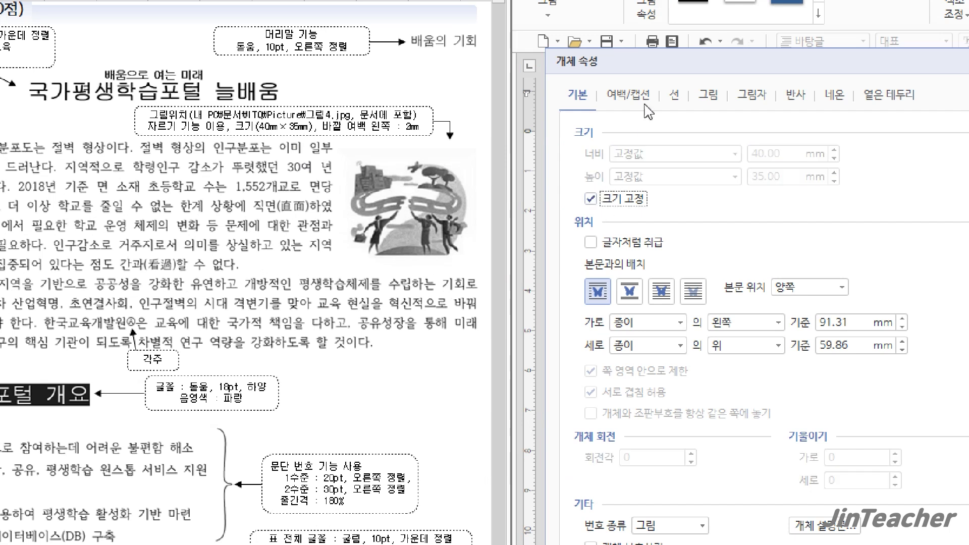
Set the picture's left outer margin to 2 mm and place it at the right edge of the first body paragraph
{"action": "left_click", "coordinate": [628, 95]}
{"action": "left_click", "coordinate": [691, 150]}
{"action": "left_click", "coordinate": [691, 150]}
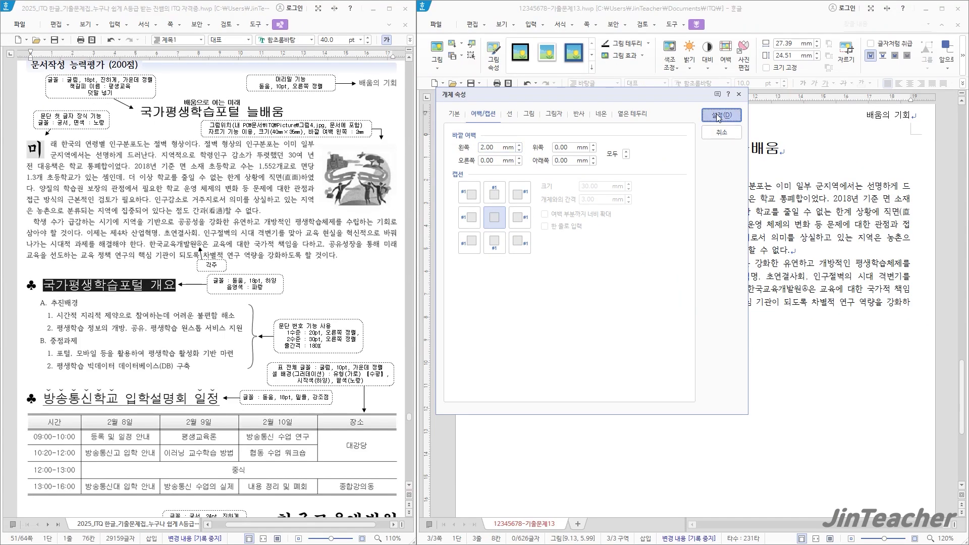
{"action": "left_click", "coordinate": [721, 117]}
{"action": "left_click_drag", "start_coordinate": [719, 273], "coordinate": [877, 229]}
{"action": "left_click", "coordinate": [753, 263]}
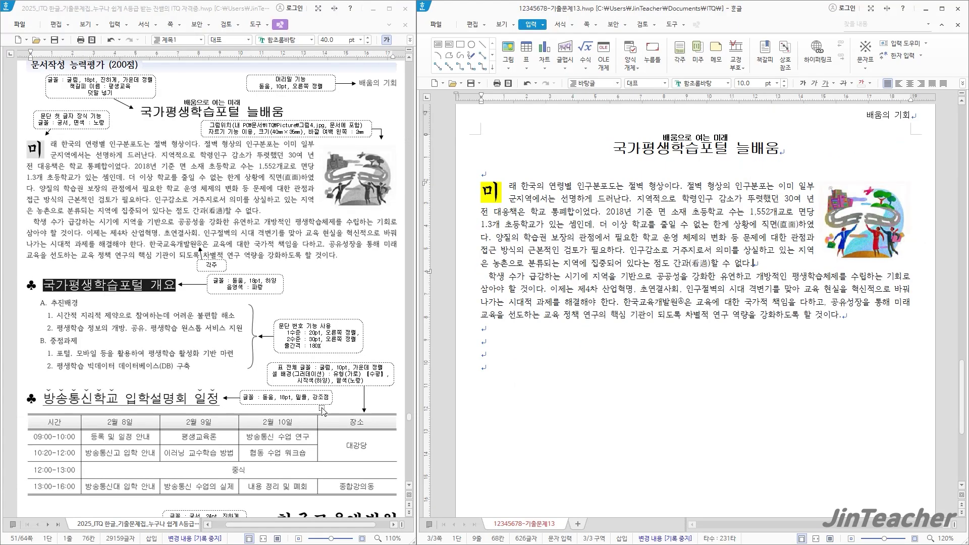
Below the body text, insert ♣ and enter the heading 국가평생학습포털 개요, its six outline lines, and the heading ♣ 방송통신학교 입학설명회 일정
{"action": "scroll", "coordinate": [525, 342], "scroll_direction": "down", "scroll_amount": 3}
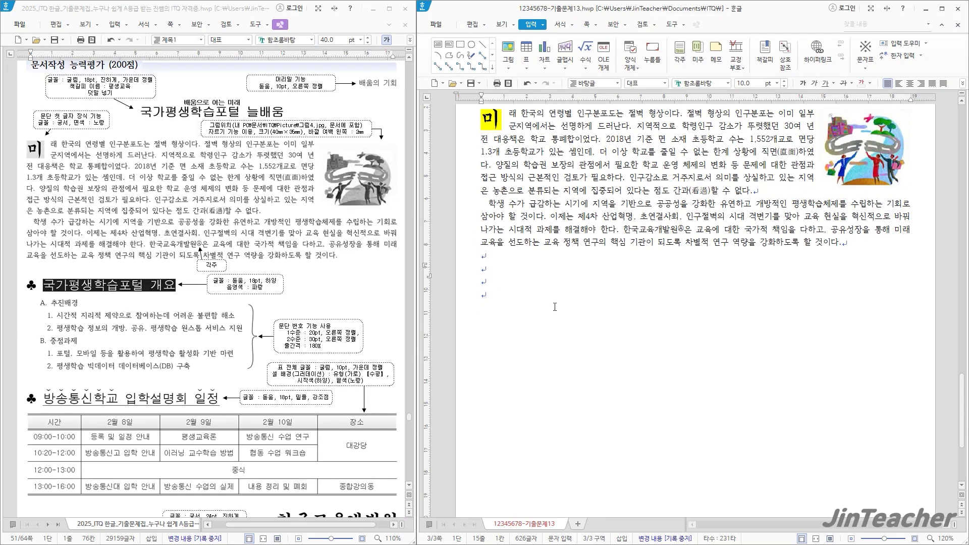
{"action": "key", "text": "Hangul_Hanja"}
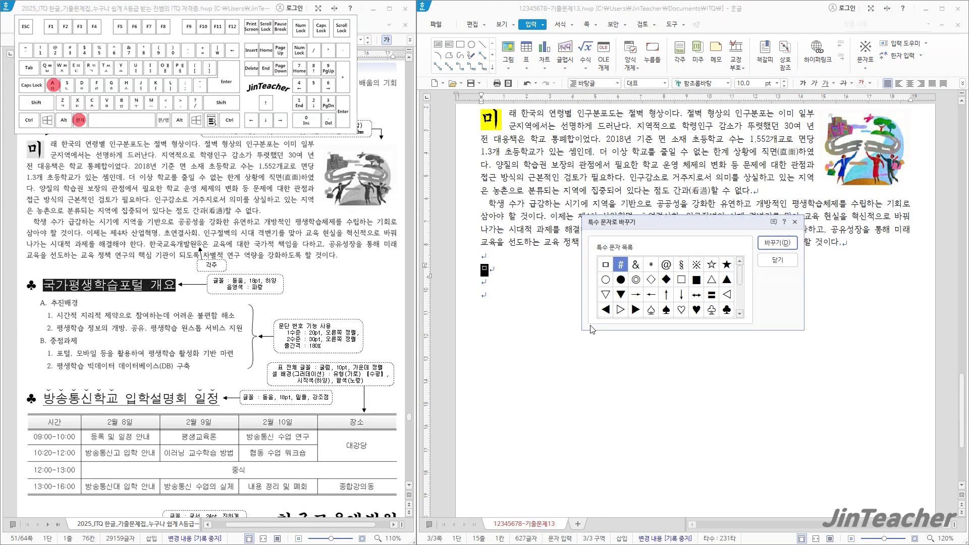
{"action": "left_click", "coordinate": [726, 309]}
{"action": "left_click", "coordinate": [776, 242]}
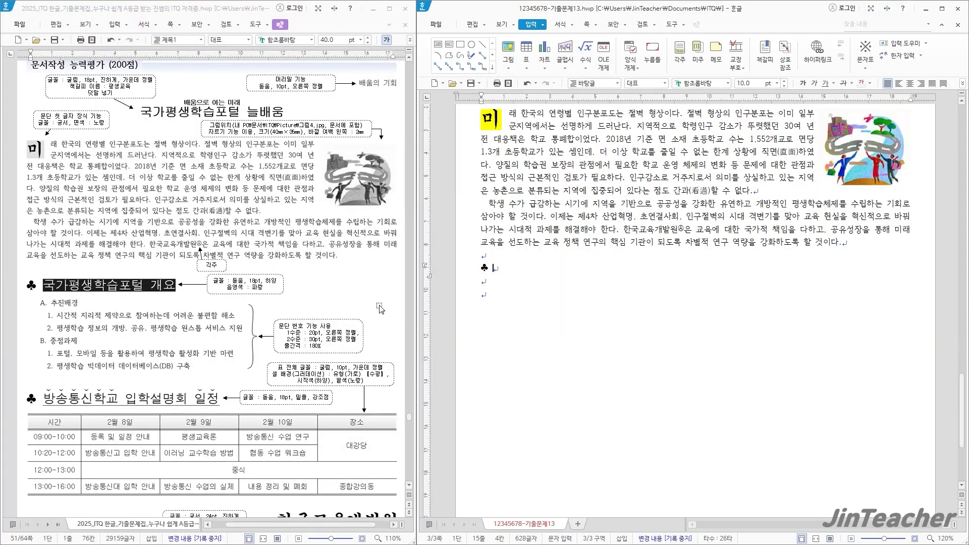
{"action": "scroll", "coordinate": [379, 309], "scroll_direction": "down", "scroll_amount": 3}
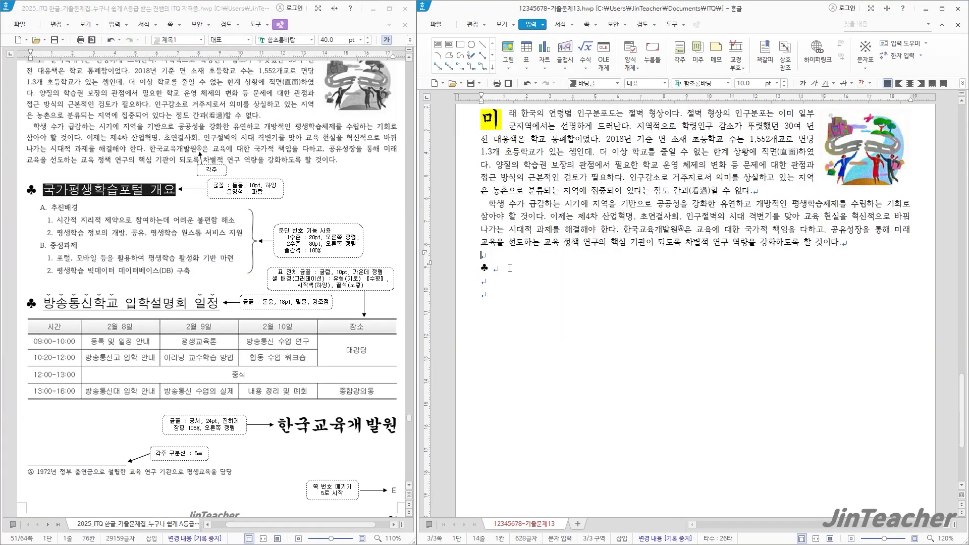
{"action": "type", "text": "국가평생학습포털 개요 추진배경 시간적 지리적 제약으로 참여하는데 어려운 불편함 해소 평생학습 정보의 개방, 공유, 평생학습 원스톱 서비스 지원 중점과제 포털, 모바일 등을 활용하여 평생학습 활성화 기반 마련 평생학습 빅데이터 데이터베이스(DB) 구축  ♣ 방송통신학교 입학설명회 일정"}
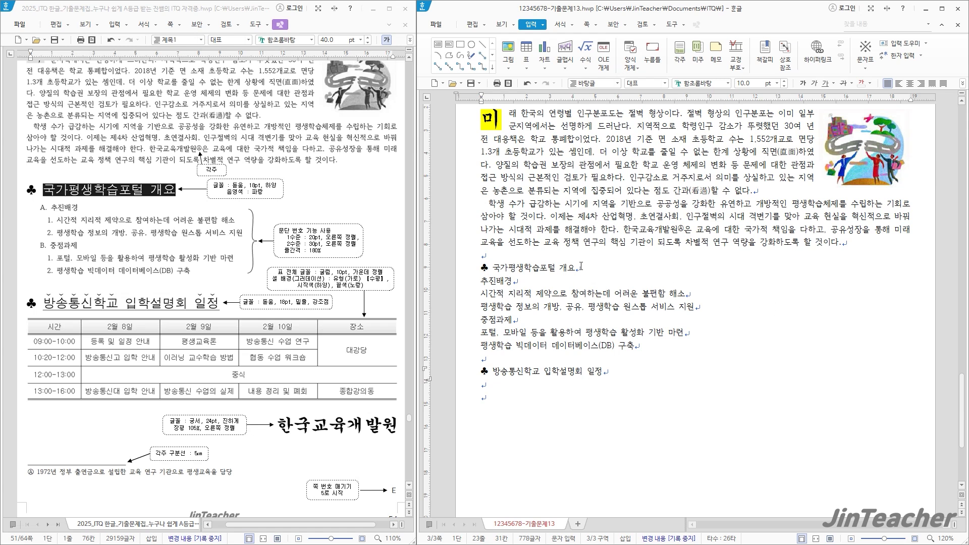
Set the ♣ 국가평생학습포털 개요 heading to 18 pt and try to apply the 돋움 font to it
{"action": "left_click_drag", "start_coordinate": [581, 266], "coordinate": [483, 268]}
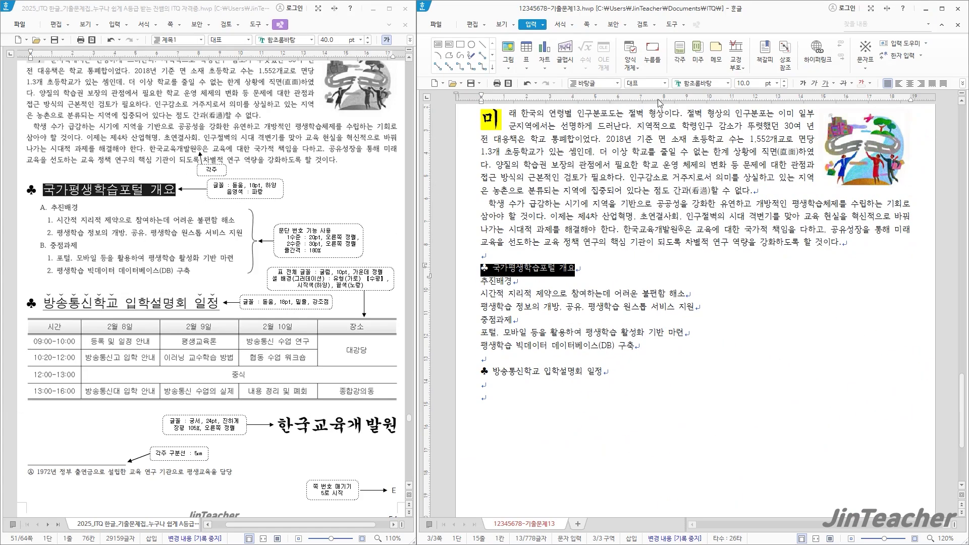
{"action": "left_click", "coordinate": [688, 85]}
{"action": "type", "text": "돋움"}
{"action": "key", "text": "Return"}
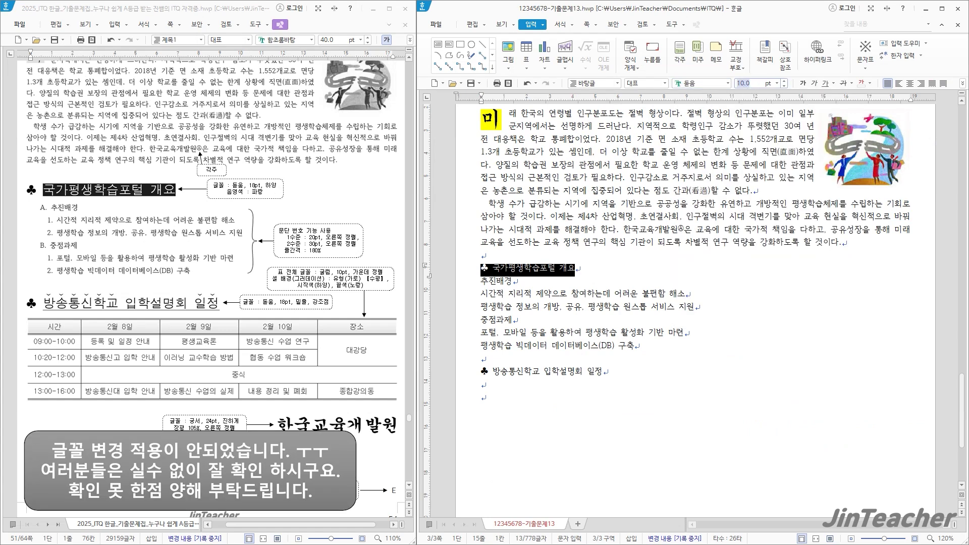
{"action": "left_click", "coordinate": [744, 84]}
{"action": "type", "text": "18"}
{"action": "key", "text": "Return"}
{"action": "left_click", "coordinate": [689, 275]}
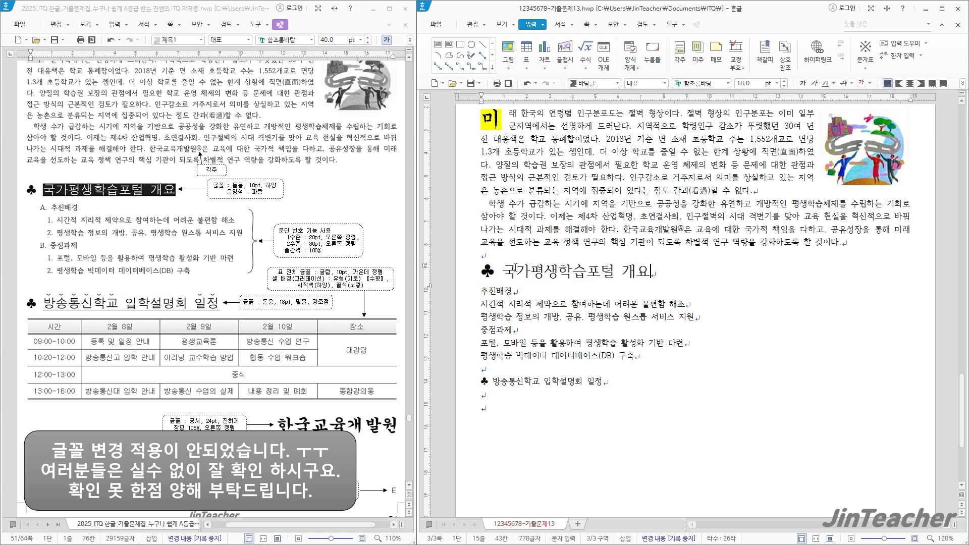
Give the heading text 국가평생학습포털 개요, without its ♣, a white font colour and blue shading
{"action": "mouse_move", "coordinate": [505, 273]}
{"action": "left_mouse_down"}
{"action": "mouse_move", "coordinate": [623, 276]}
{"action": "mouse_move", "coordinate": [624, 286]}
{"action": "mouse_move", "coordinate": [656, 275]}
{"action": "mouse_move", "coordinate": [502, 273]}
{"action": "left_mouse_up"}
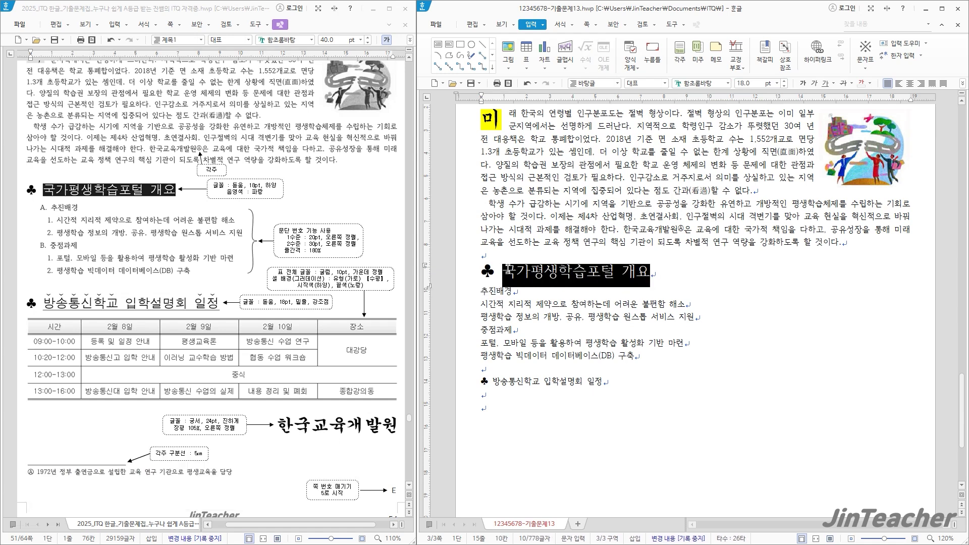
{"action": "left_click", "coordinate": [472, 24]}
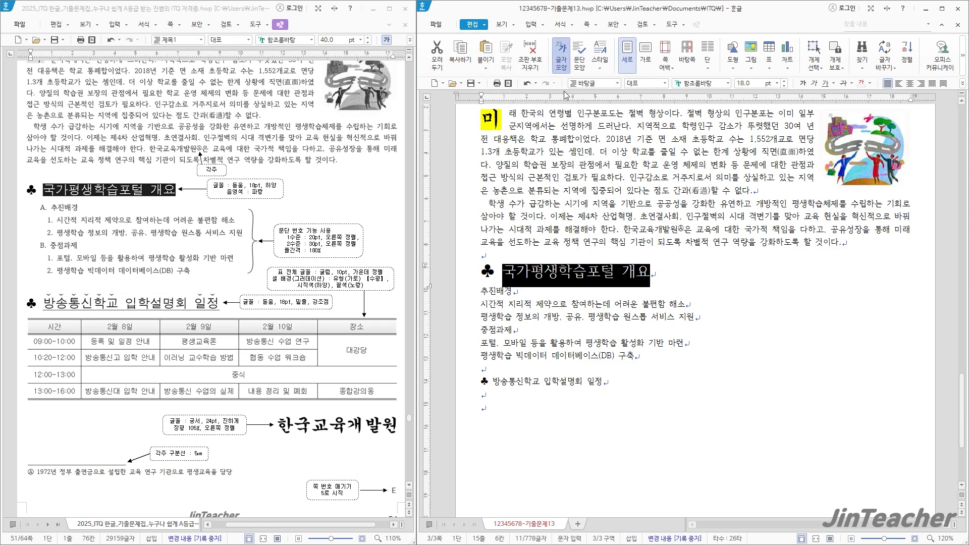
{"action": "left_click", "coordinate": [561, 58]}
{"action": "left_click", "coordinate": [632, 282]}
{"action": "left_click", "coordinate": [604, 320]}
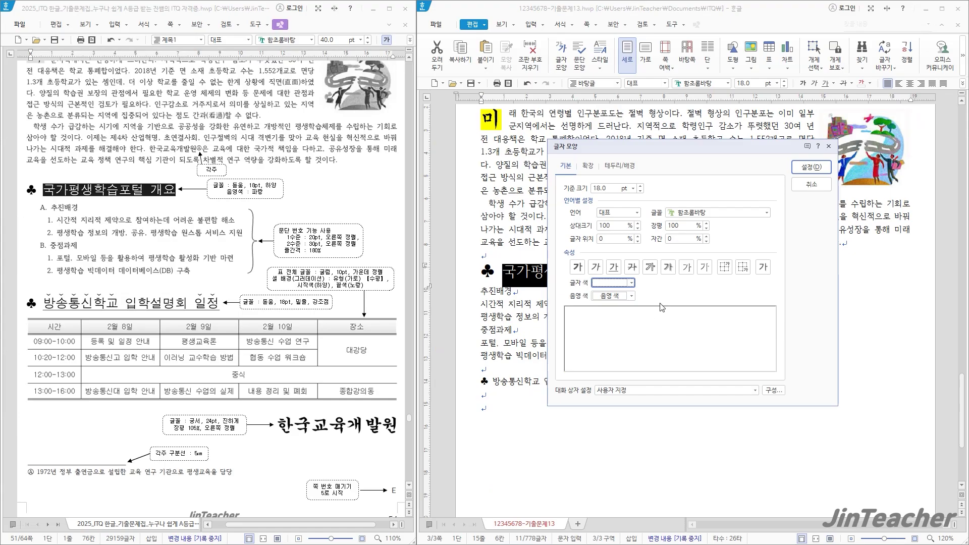
{"action": "left_click", "coordinate": [631, 296]}
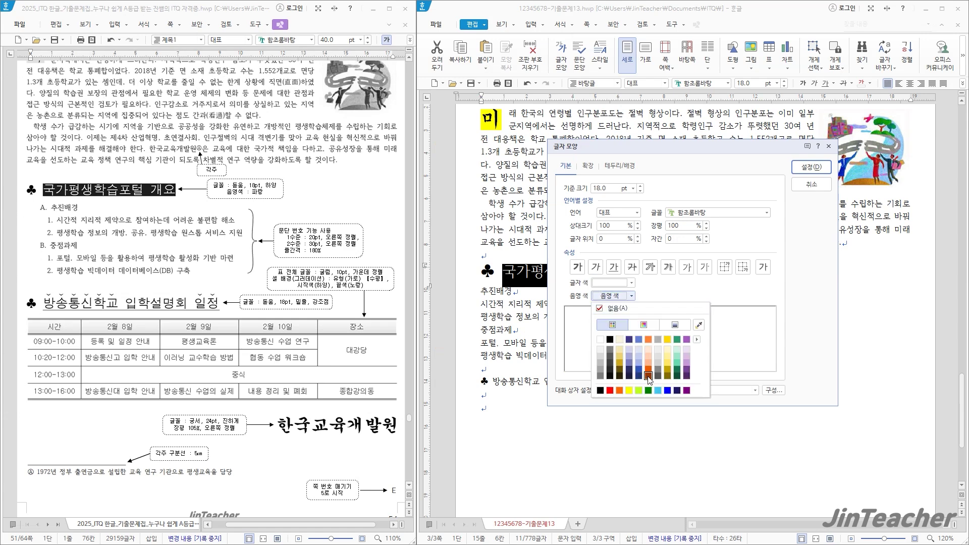
{"action": "left_click", "coordinate": [667, 391]}
{"action": "left_click", "coordinate": [813, 171]}
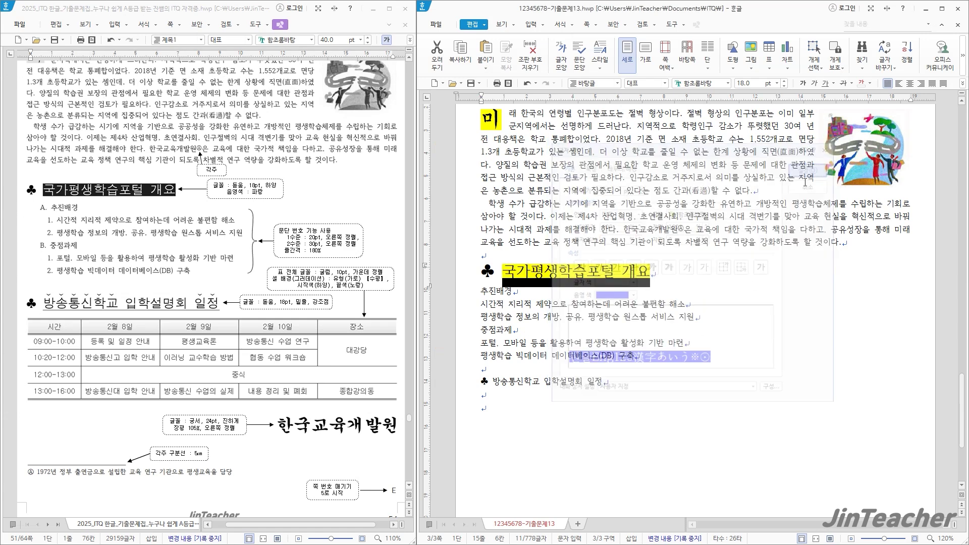
Format the ♣ 방송통신학교 입학설명회 일정 heading in 돋움 at 18 pt
{"action": "left_click_drag", "start_coordinate": [628, 386], "coordinate": [474, 374]}
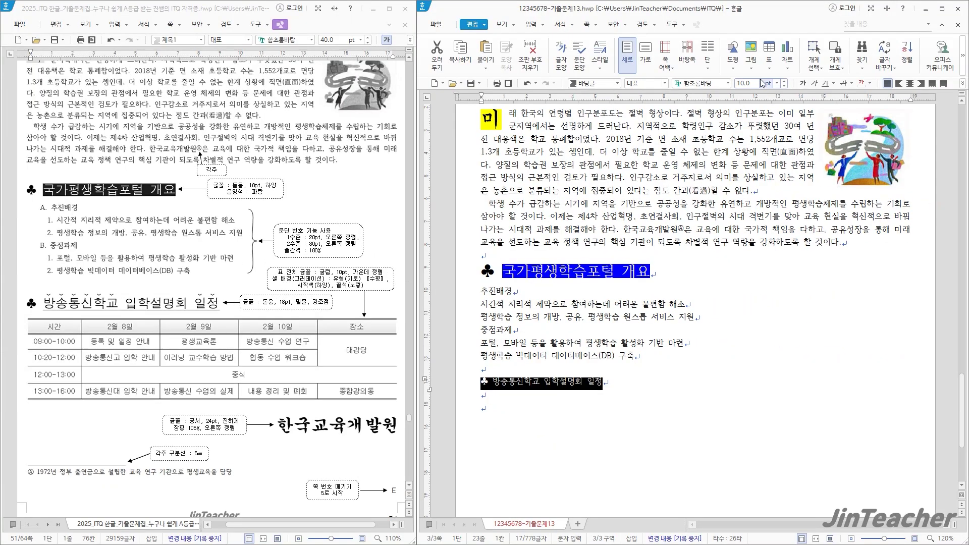
{"action": "left_click", "coordinate": [706, 82]}
{"action": "type", "text": "돋움"}
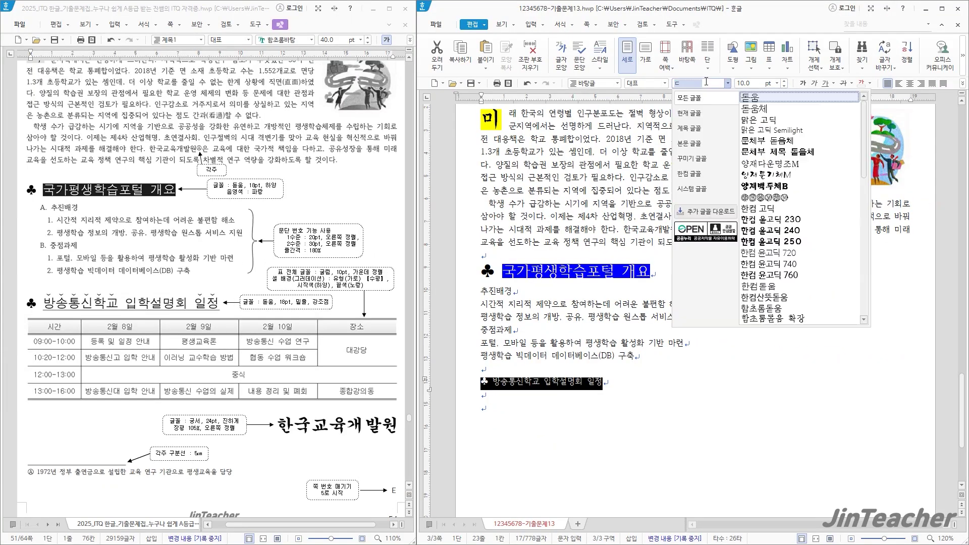
{"action": "key", "text": "Return"}
{"action": "left_click", "coordinate": [754, 84]}
{"action": "key", "text": "Return"}
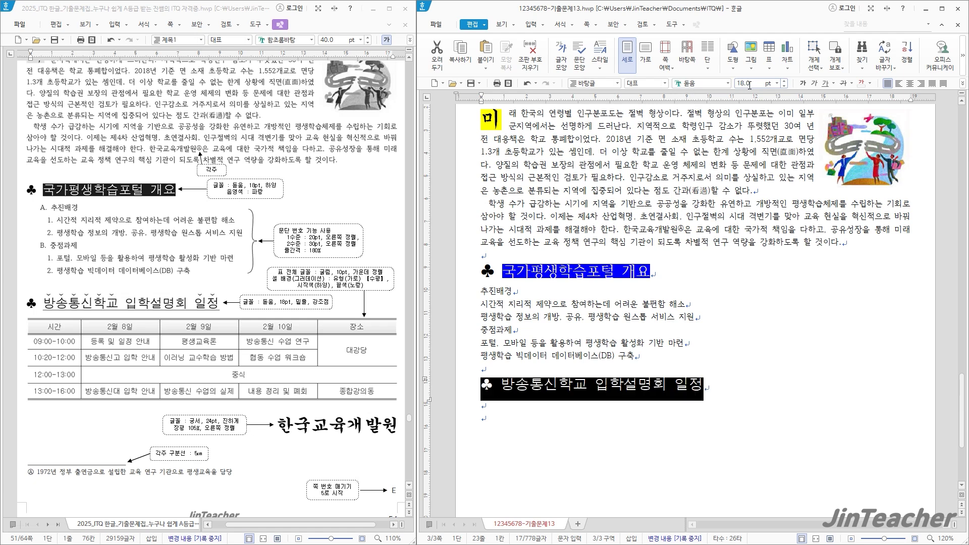
{"action": "left_click", "coordinate": [810, 380]}
Underline the heading text 방송통신학교 입학설명회 일정, leaving out the ♣ symbol
{"action": "left_click_drag", "start_coordinate": [500, 386], "coordinate": [707, 413]}
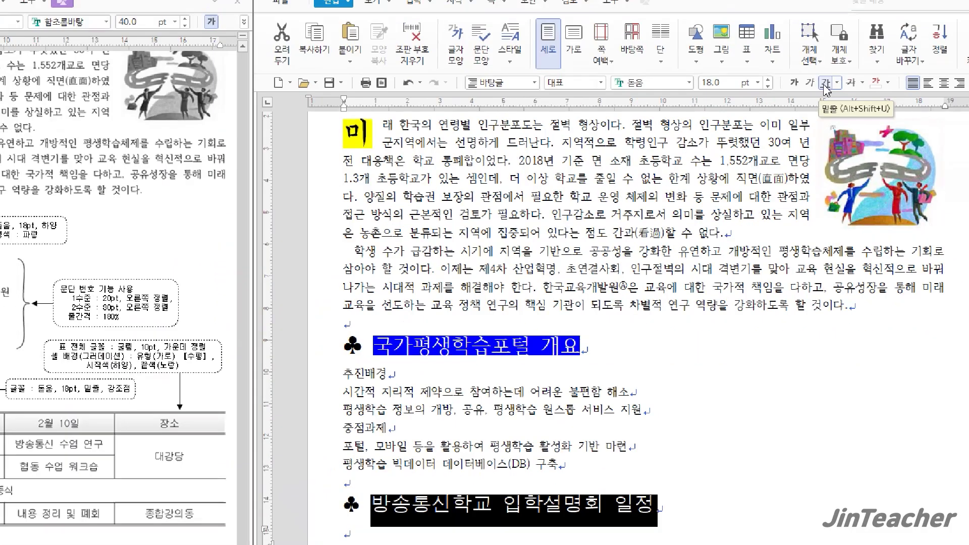
{"action": "left_click", "coordinate": [825, 86]}
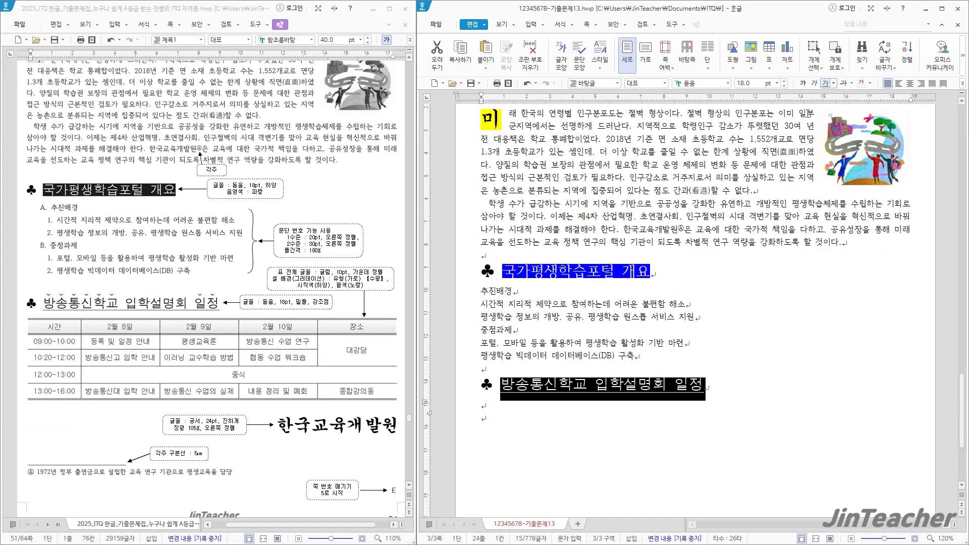
{"action": "left_click", "coordinate": [733, 394]}
Add the ˇ emphasis mark above each character of 방송통신학교 in the second heading
{"action": "left_click_drag", "start_coordinate": [502, 383], "coordinate": [584, 389]}
{"action": "left_click", "coordinate": [561, 53]}
{"action": "left_click", "coordinate": [593, 167]}
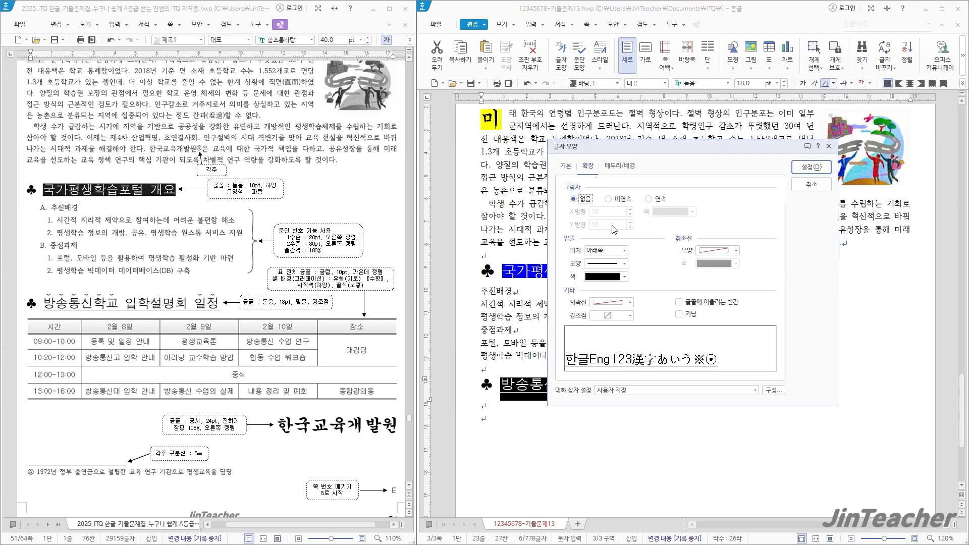
{"action": "left_click", "coordinate": [629, 316]}
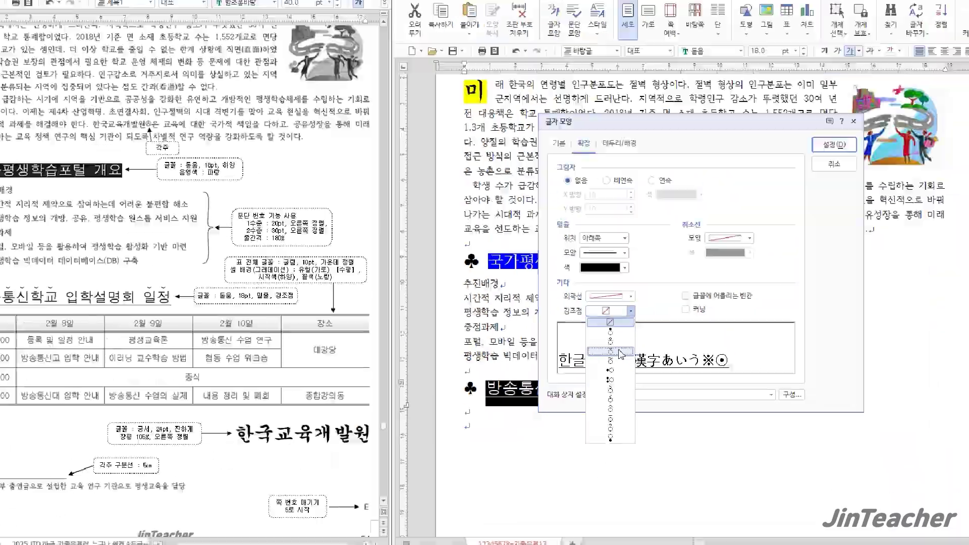
{"action": "left_click", "coordinate": [612, 353]}
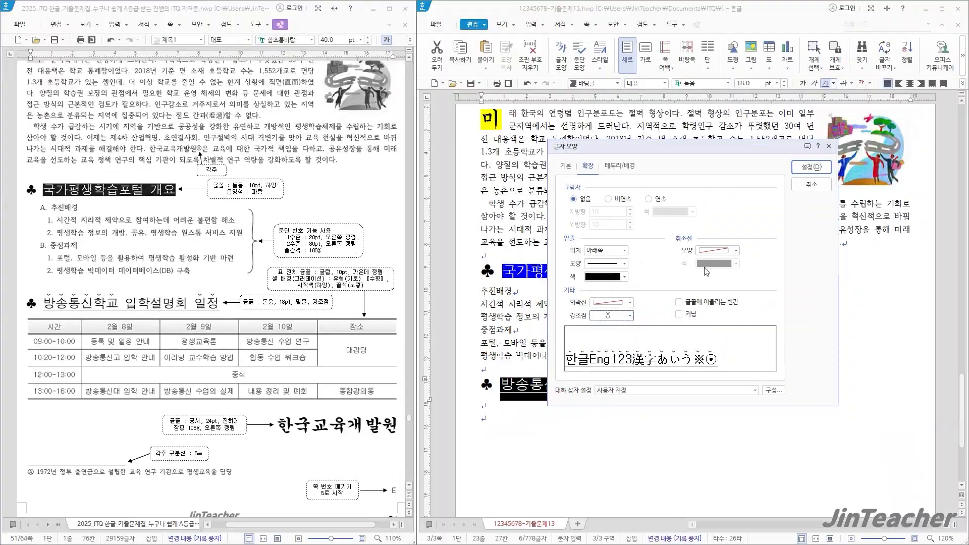
{"action": "left_click", "coordinate": [810, 167]}
{"action": "left_click", "coordinate": [716, 306]}
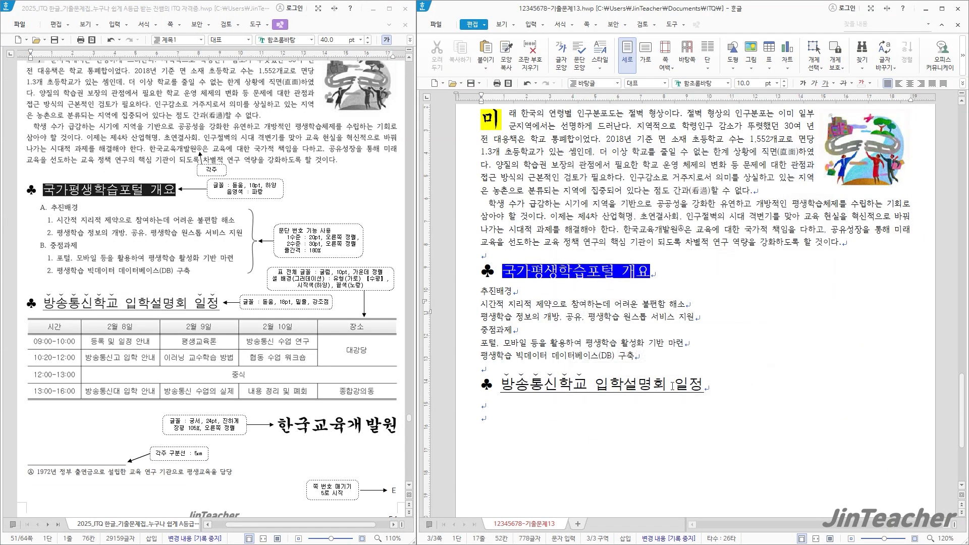
Add the same ˇ emphasis mark above the word 일정 in the second heading
{"action": "left_click_drag", "start_coordinate": [672, 385], "coordinate": [704, 385]}
{"action": "scroll", "coordinate": [751, 342], "scroll_direction": "down", "scroll_amount": 3}
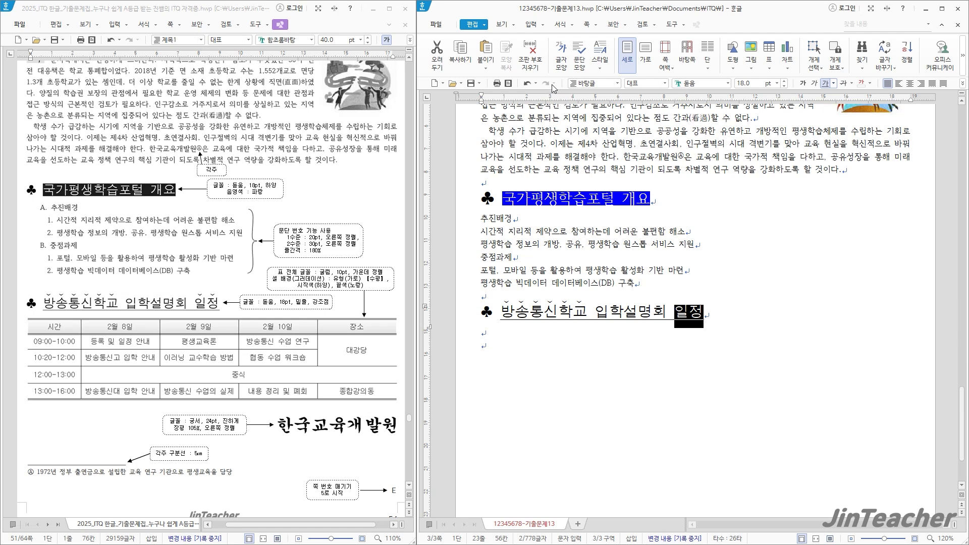
{"action": "left_click", "coordinate": [561, 52]}
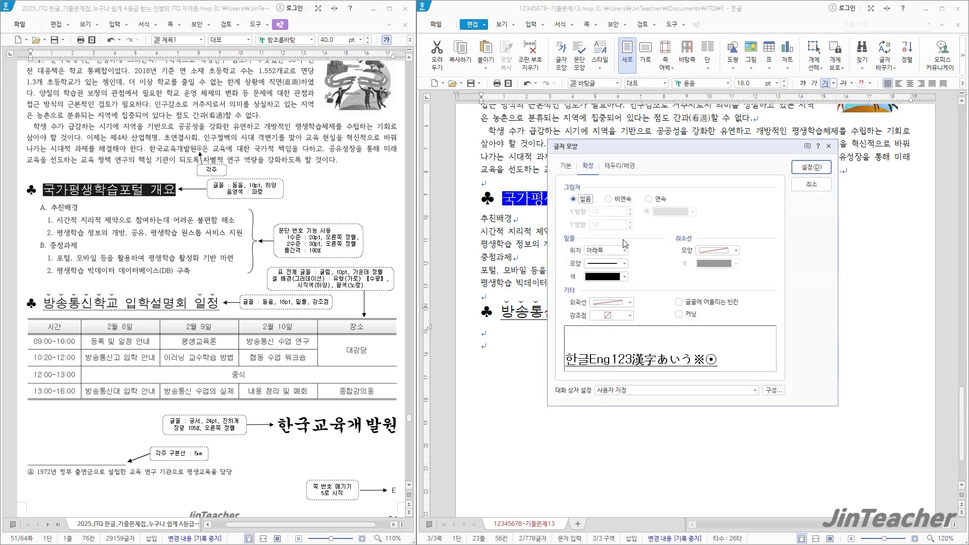
{"action": "left_click", "coordinate": [629, 316]}
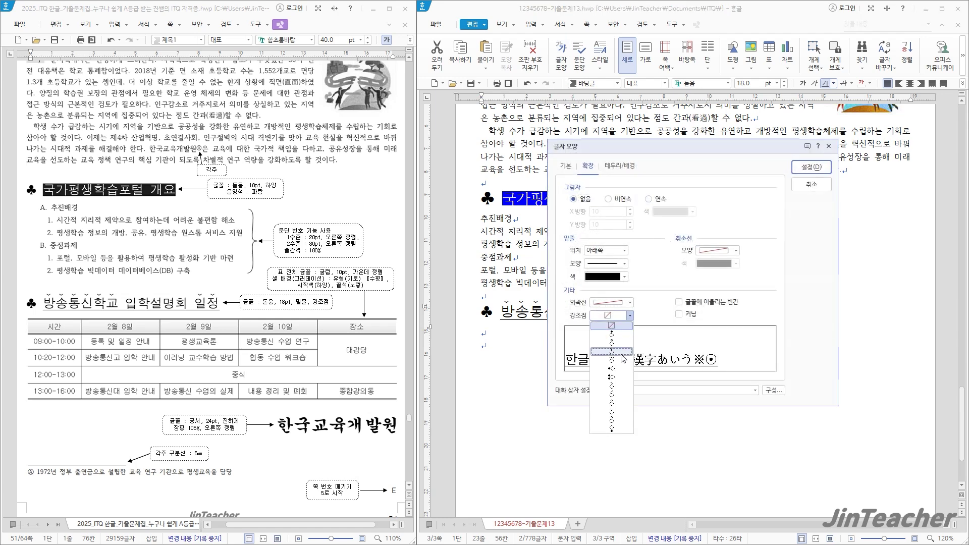
{"action": "left_click", "coordinate": [621, 353]}
{"action": "left_click", "coordinate": [811, 167]}
{"action": "left_click", "coordinate": [744, 315]}
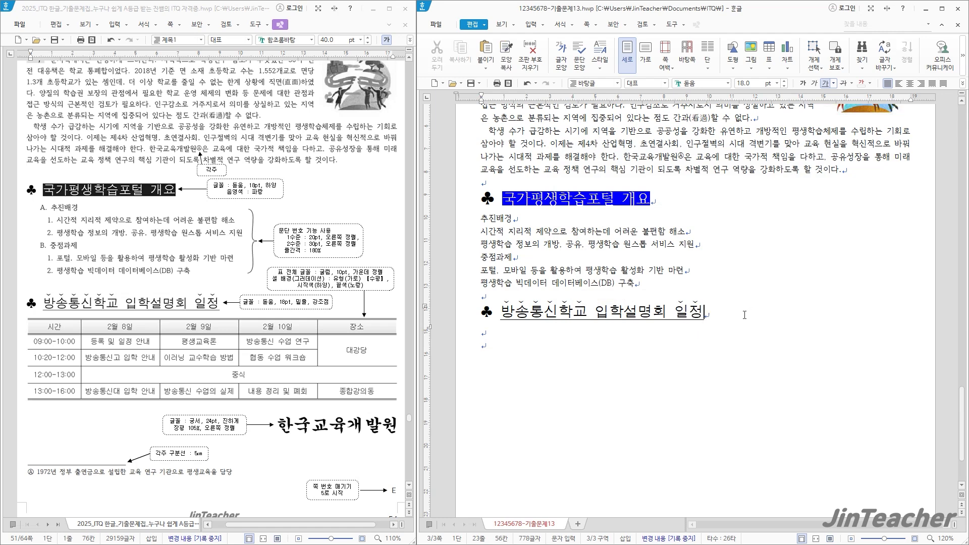
Give the six lines from 추진배경 to 데이터베이스(DB) 구축 the A., 1., 가., (a) paragraph numbering format
{"action": "left_click_drag", "start_coordinate": [508, 219], "coordinate": [509, 281]}
{"action": "right_click", "coordinate": [539, 236]}
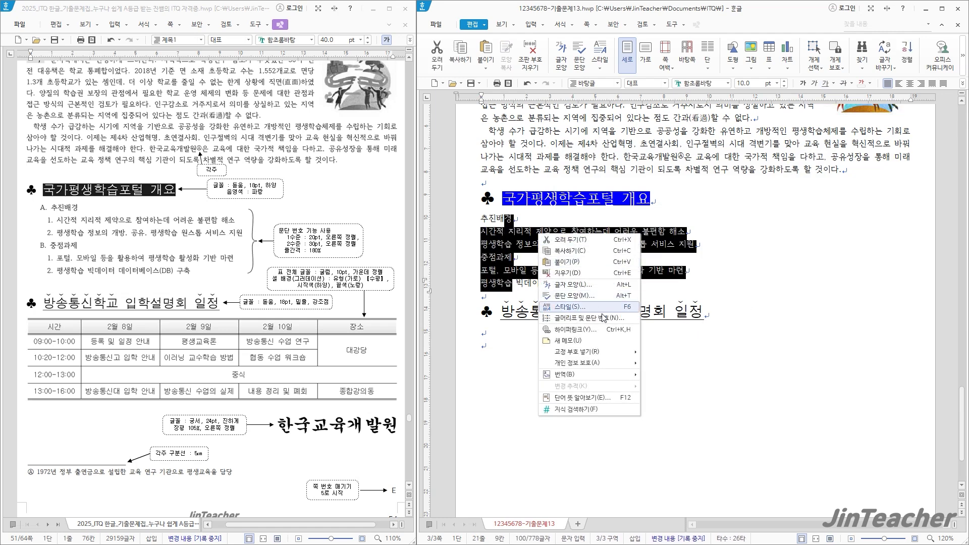
{"action": "left_click", "coordinate": [583, 318]}
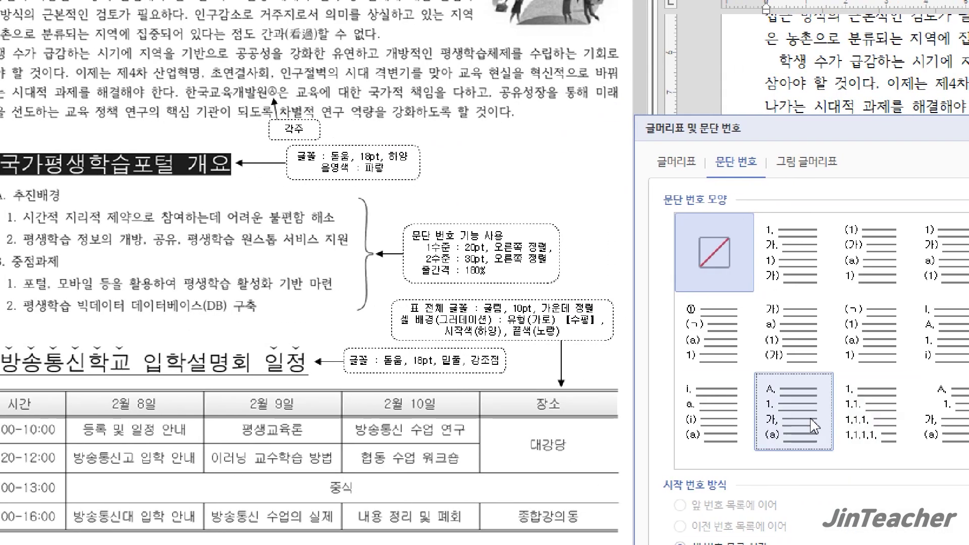
{"action": "left_click", "coordinate": [875, 426]}
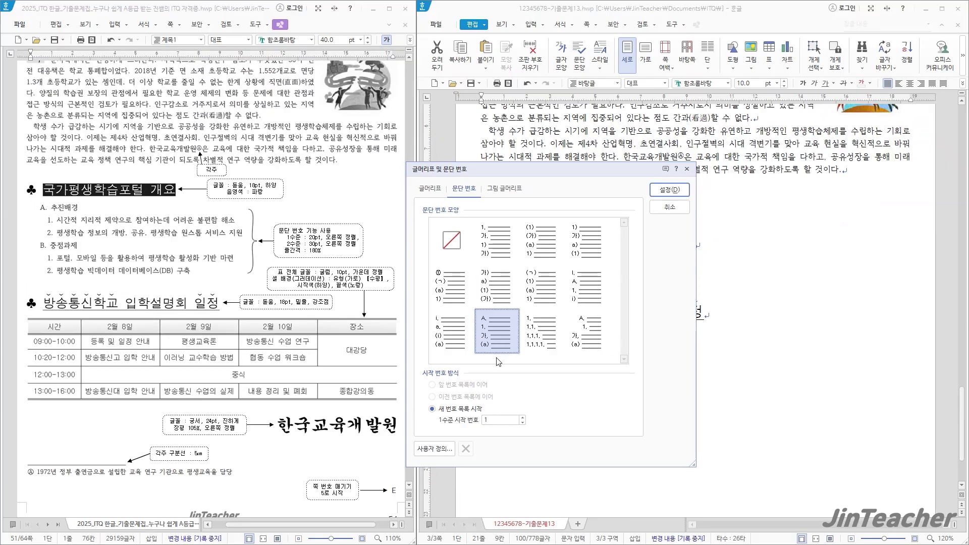
Customize level 1 of the paragraph numbering with a 20 pt width adjustment and right (오른쪽) alignment
{"action": "left_click", "coordinate": [434, 448]}
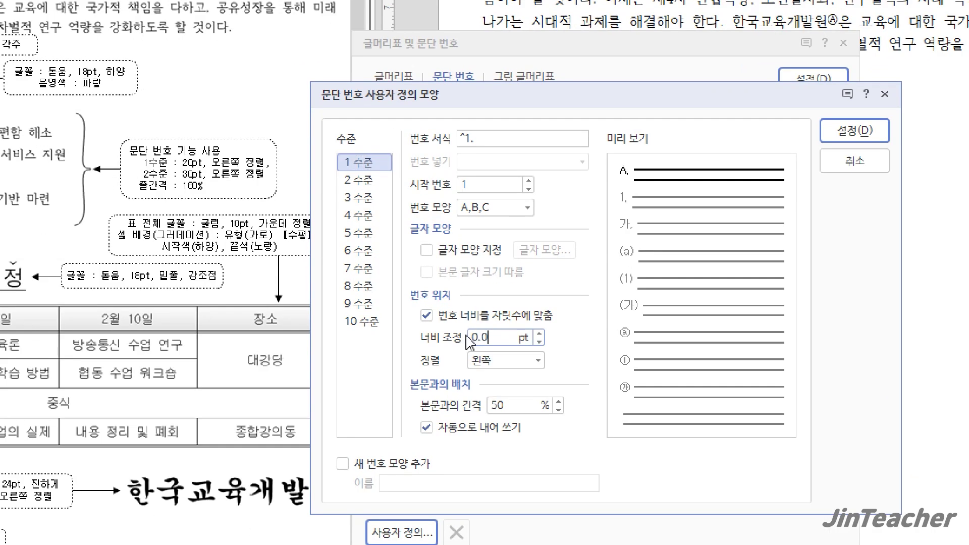
{"action": "double_click", "coordinate": [473, 337]}
{"action": "type", "text": "20"}
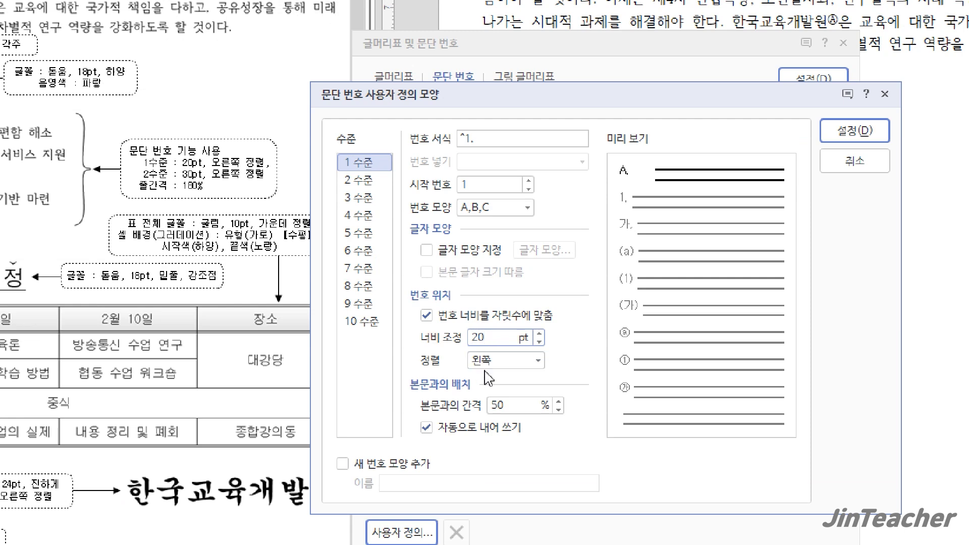
{"action": "left_click", "coordinate": [517, 366]}
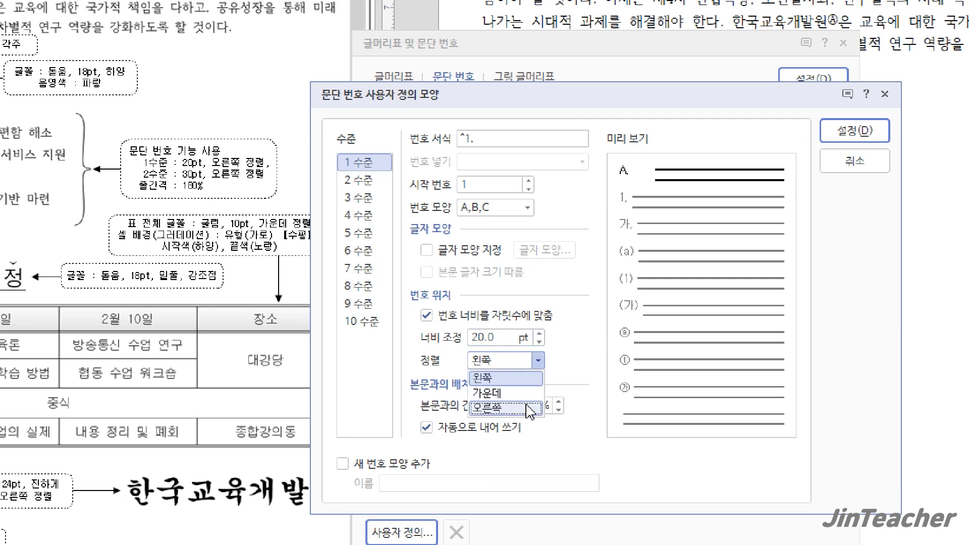
{"action": "left_click", "coordinate": [499, 407]}
Set level 2 of the numbering to a 30 pt width adjustment with right (오른쪽) alignment, and apply the numbering to the outline lines
{"action": "left_click", "coordinate": [358, 180]}
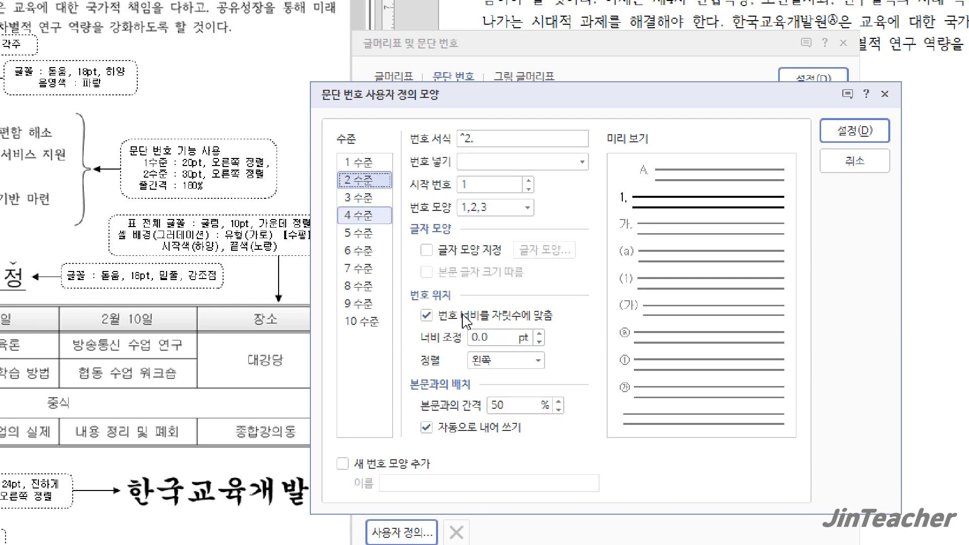
{"action": "left_click", "coordinate": [429, 339]}
{"action": "type", "text": "30"}
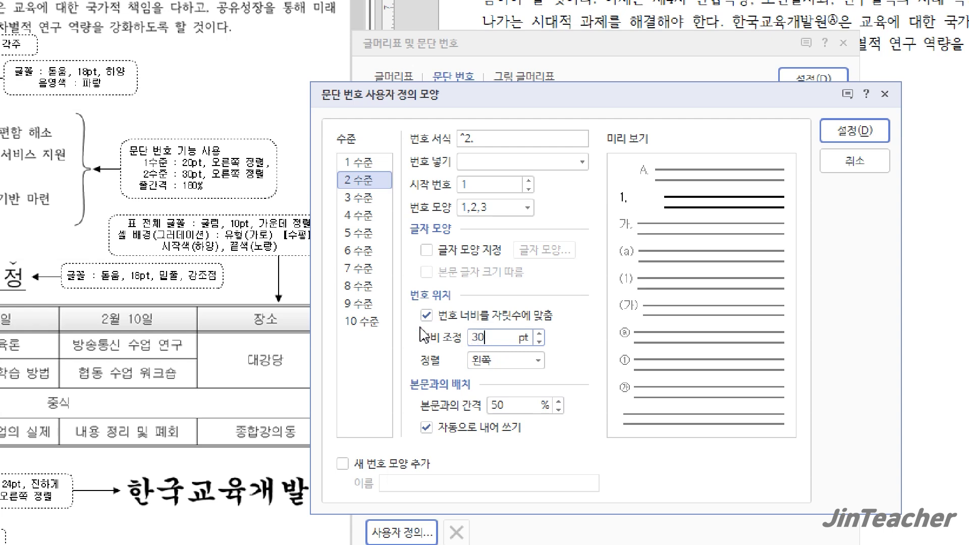
{"action": "left_click", "coordinate": [504, 360]}
{"action": "left_click", "coordinate": [502, 404]}
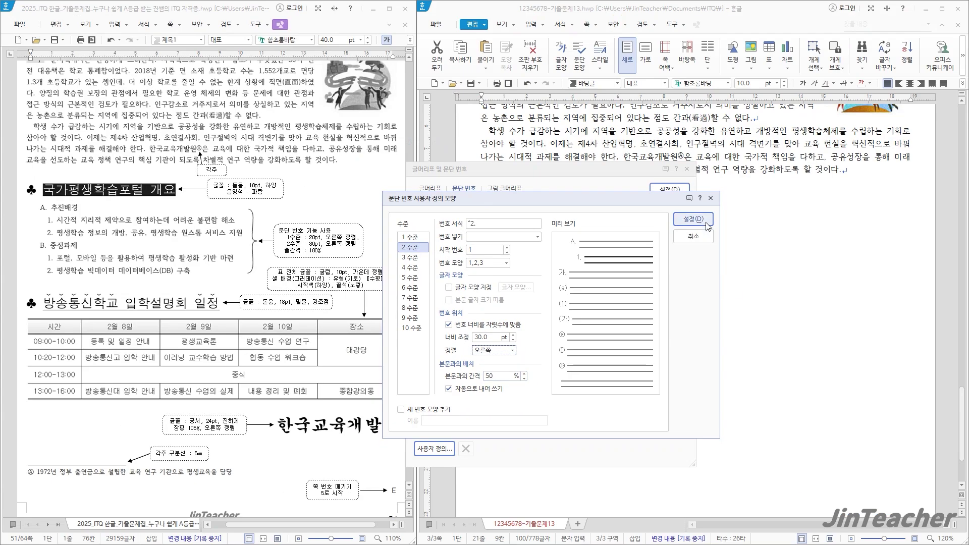
{"action": "left_click", "coordinate": [705, 222]}
{"action": "left_click", "coordinate": [672, 190]}
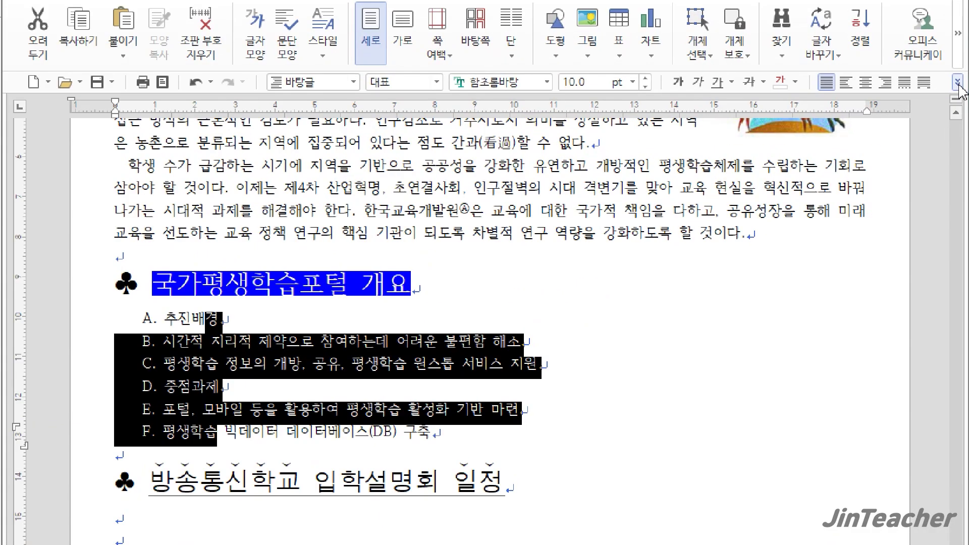
Set the line spacing of the numbered outline lines to 180%
{"action": "left_click", "coordinate": [962, 86]}
{"action": "left_click", "coordinate": [956, 102]}
{"action": "left_click", "coordinate": [955, 103]}
{"action": "left_click", "coordinate": [956, 102]}
{"action": "left_click", "coordinate": [956, 102]}
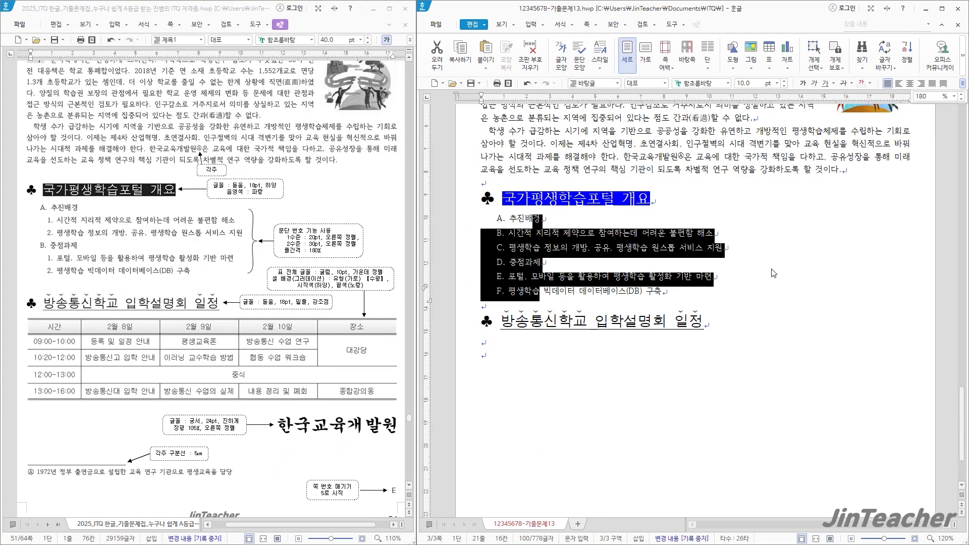
Demote the two lines under 추진배경 by one numbering level so they are numbered 1. and 2
{"action": "left_click_drag", "start_coordinate": [571, 232], "coordinate": [570, 249]}
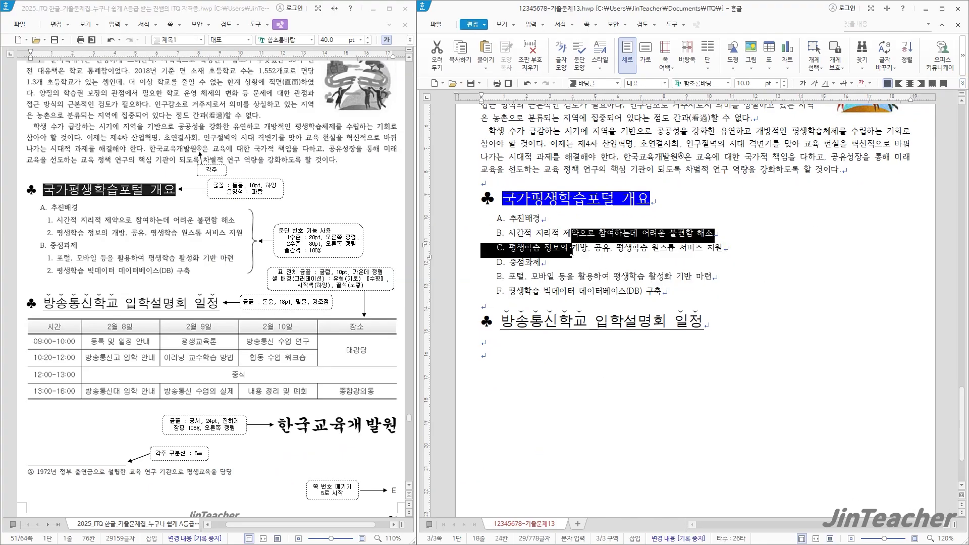
{"action": "left_click", "coordinate": [560, 24]}
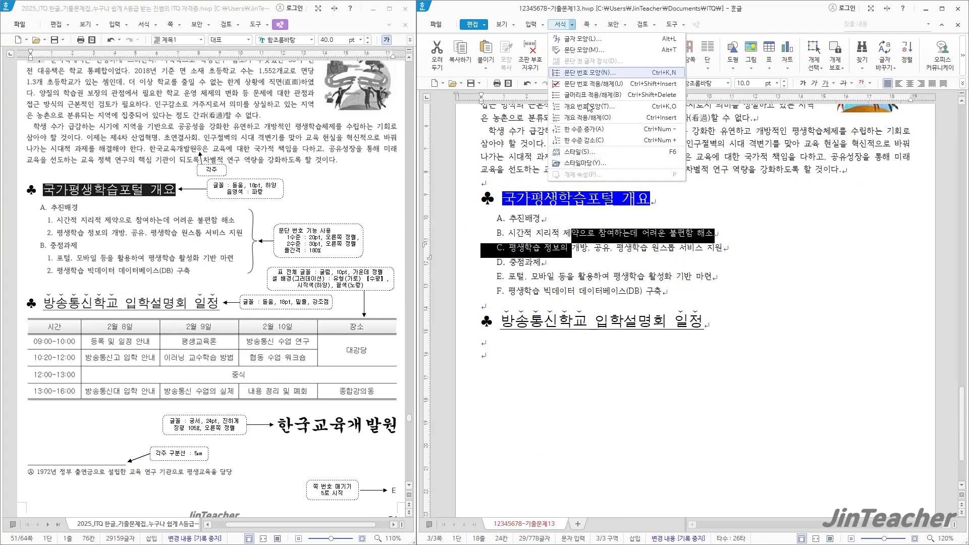
{"action": "left_click", "coordinate": [595, 142]}
{"action": "left_click", "coordinate": [619, 248]}
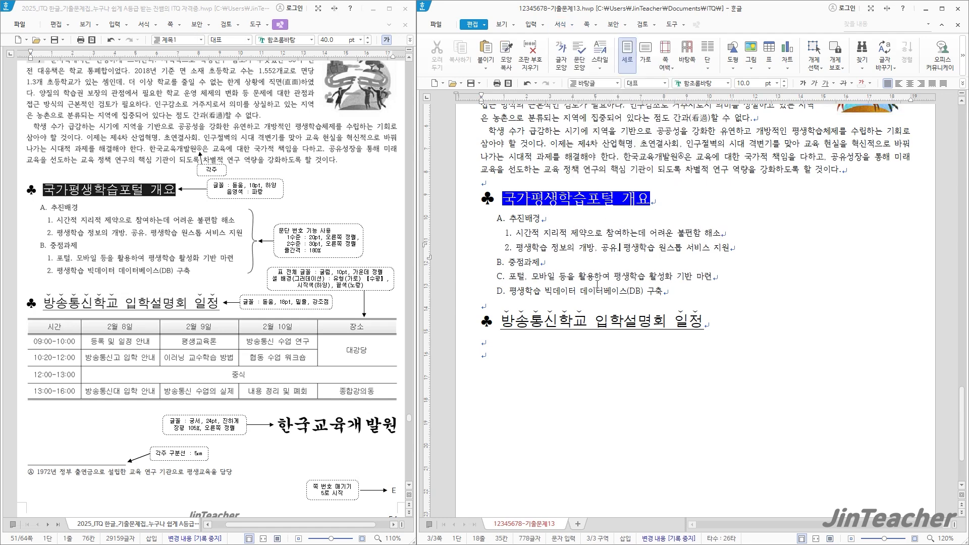
Demote the two lines under 중점과제 to the second numbering level
{"action": "left_click_drag", "start_coordinate": [596, 281], "coordinate": [600, 299]}
{"action": "left_click", "coordinate": [561, 24]}
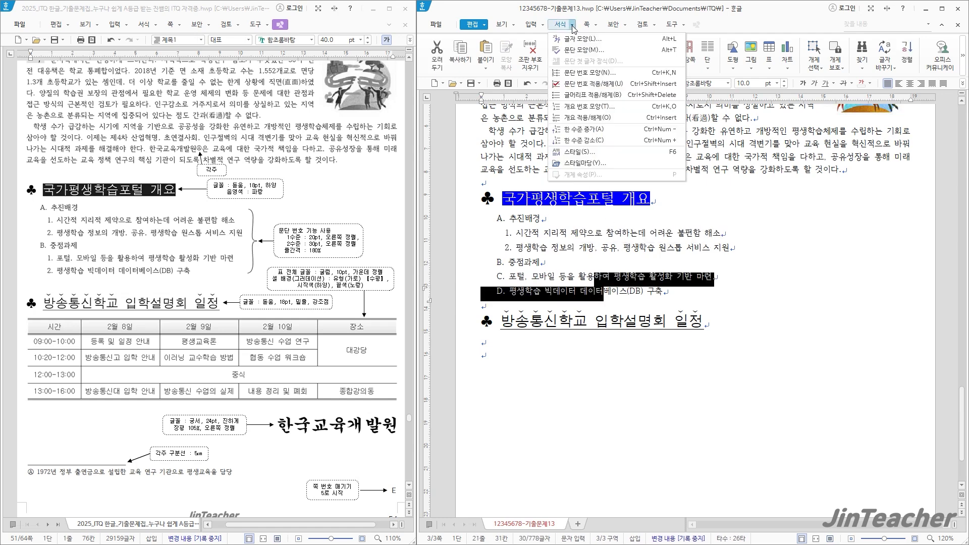
{"action": "left_click", "coordinate": [597, 140]}
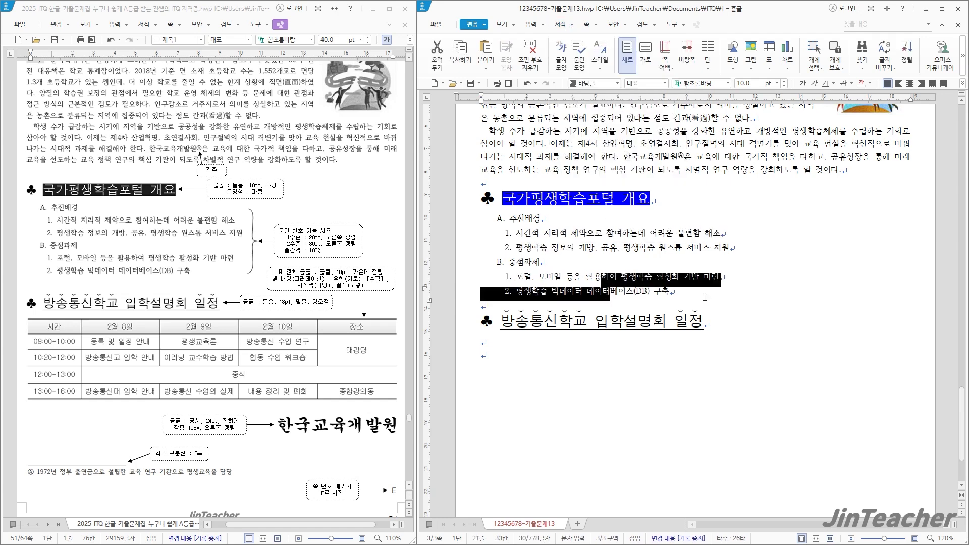
{"action": "left_click", "coordinate": [730, 321]}
Insert a table of five rows and five columns, treated as a character, below the 방송통신학교 입학설명회 일정 heading
{"action": "scroll", "coordinate": [730, 321], "scroll_direction": "down", "scroll_amount": 1}
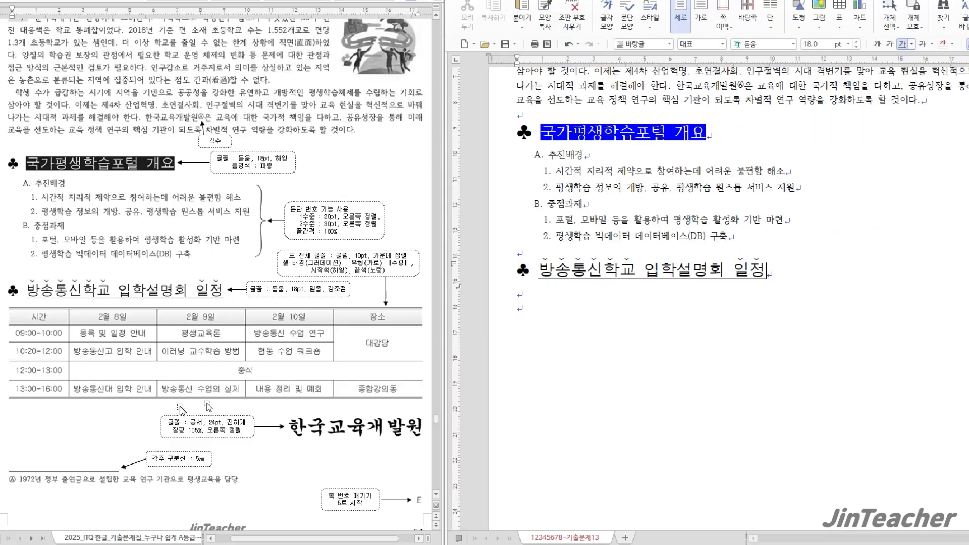
{"action": "left_click_drag", "start_coordinate": [502, 160], "coordinate": [656, 160]}
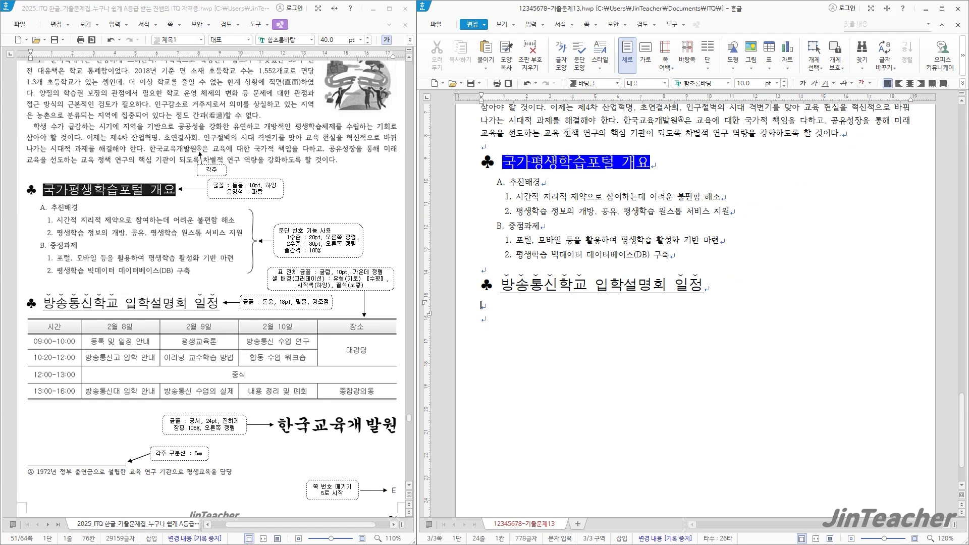
{"action": "left_click", "coordinate": [768, 49]}
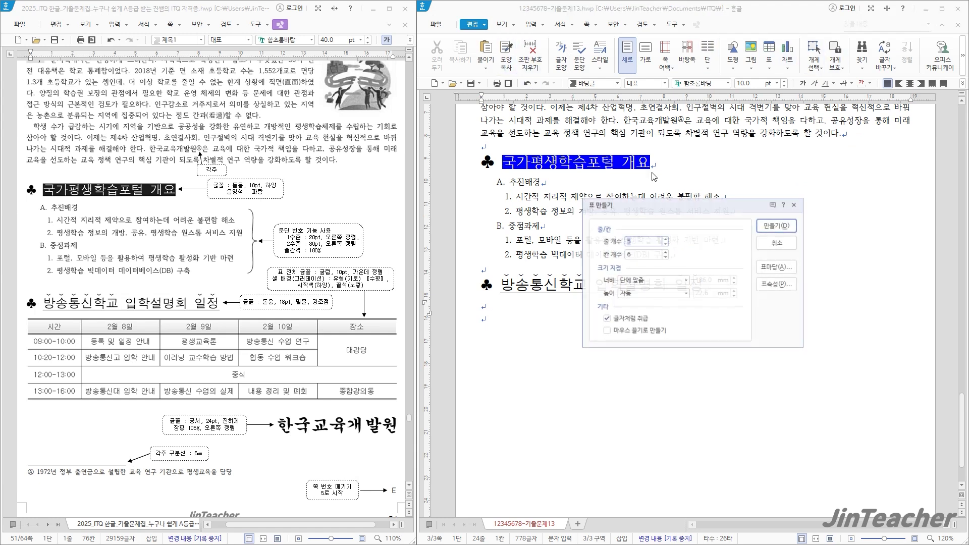
{"action": "left_click_drag", "start_coordinate": [611, 206], "coordinate": [453, 295]}
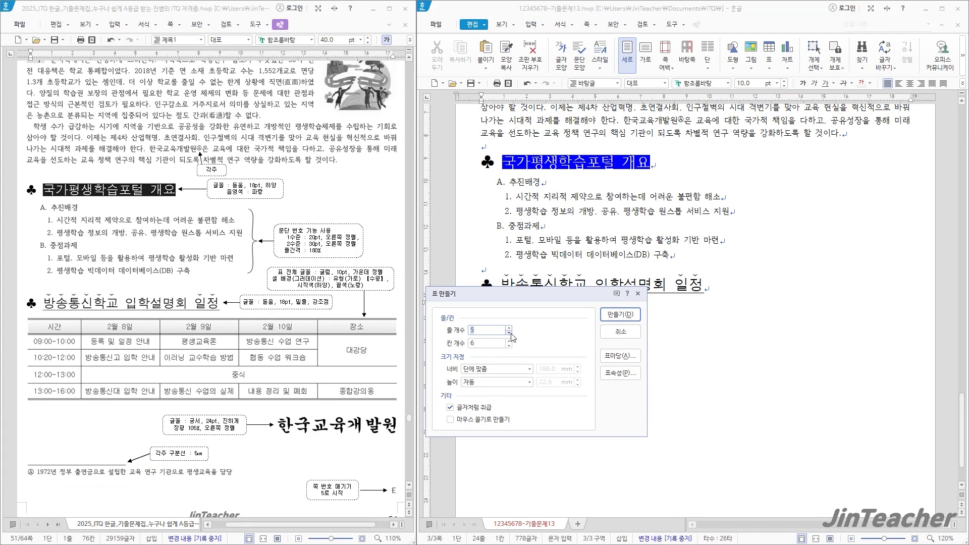
{"action": "left_click", "coordinate": [890, 261]}
{"action": "left_click", "coordinate": [620, 315]}
{"action": "scroll", "coordinate": [605, 364], "scroll_direction": "down", "scroll_amount": 1}
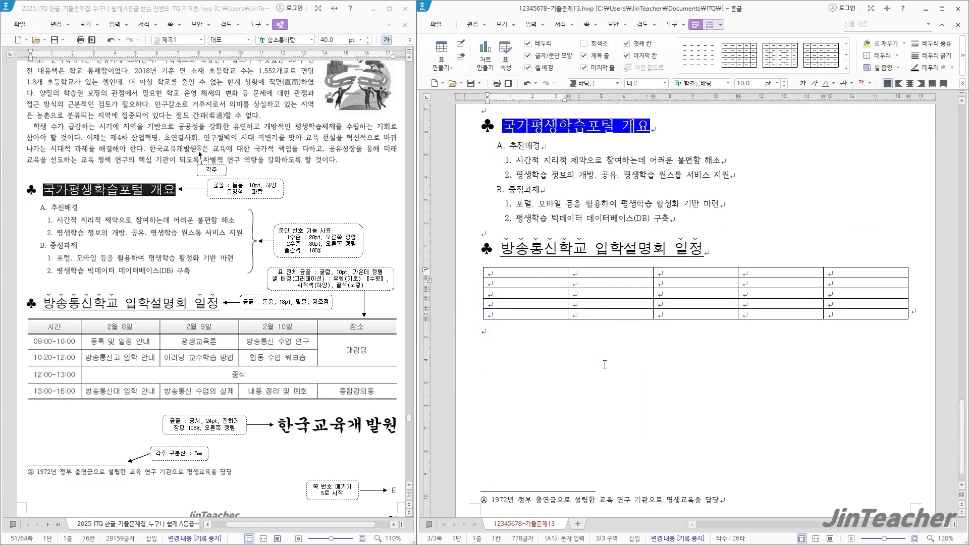
{"action": "scroll", "coordinate": [605, 360], "scroll_direction": "up", "scroll_amount": 1}
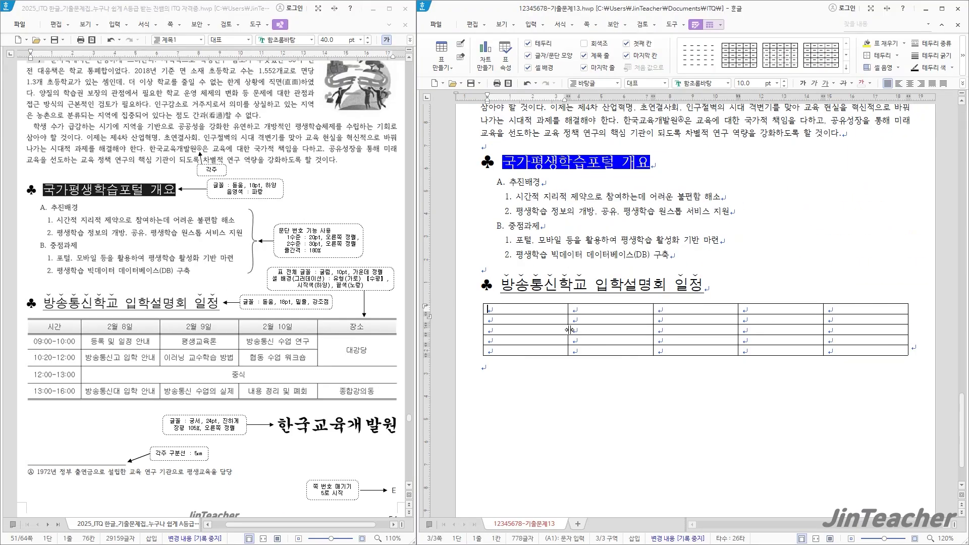
Narrow the table's first column and make the other four columns equally wide
{"action": "left_click_drag", "start_coordinate": [569, 329], "coordinate": [542, 332]}
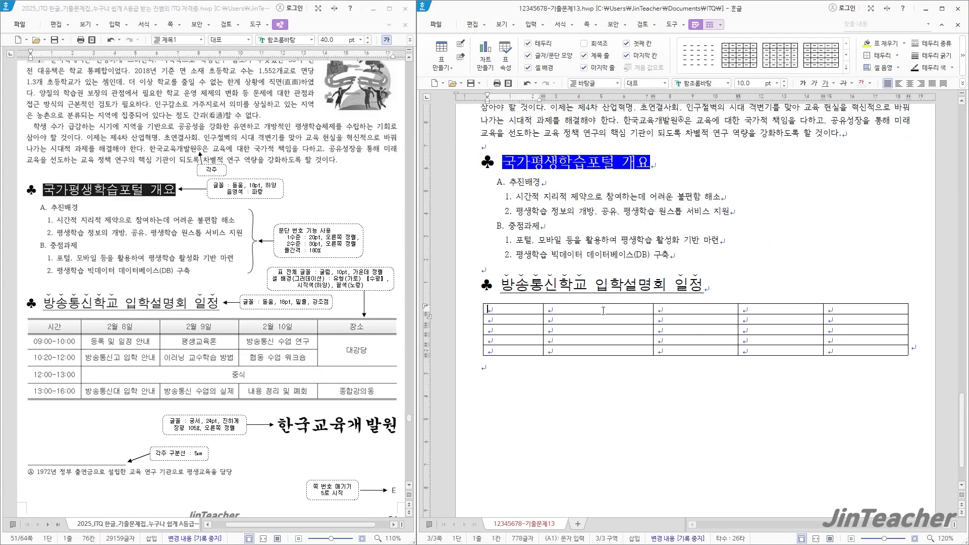
{"action": "left_click_drag", "start_coordinate": [603, 311], "coordinate": [859, 353]}
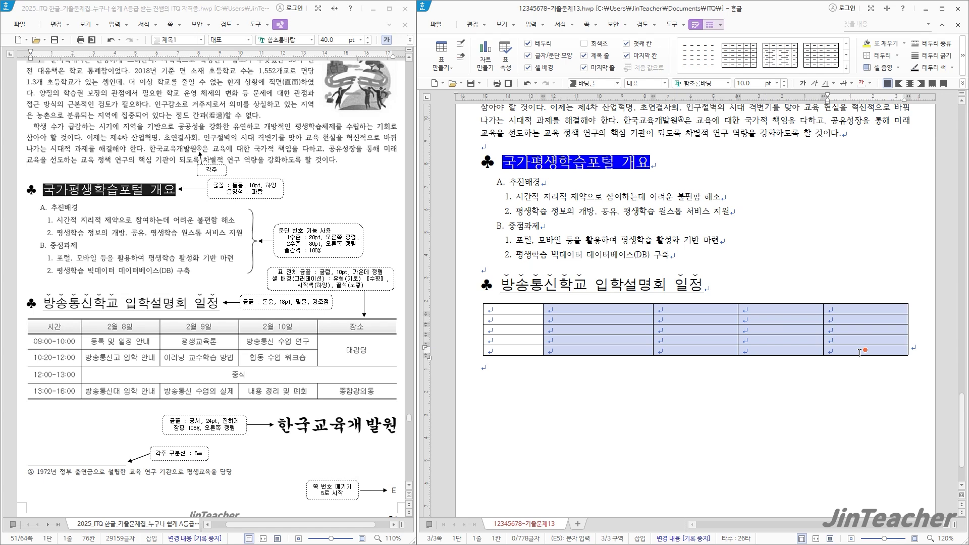
{"action": "key", "text": "w"}
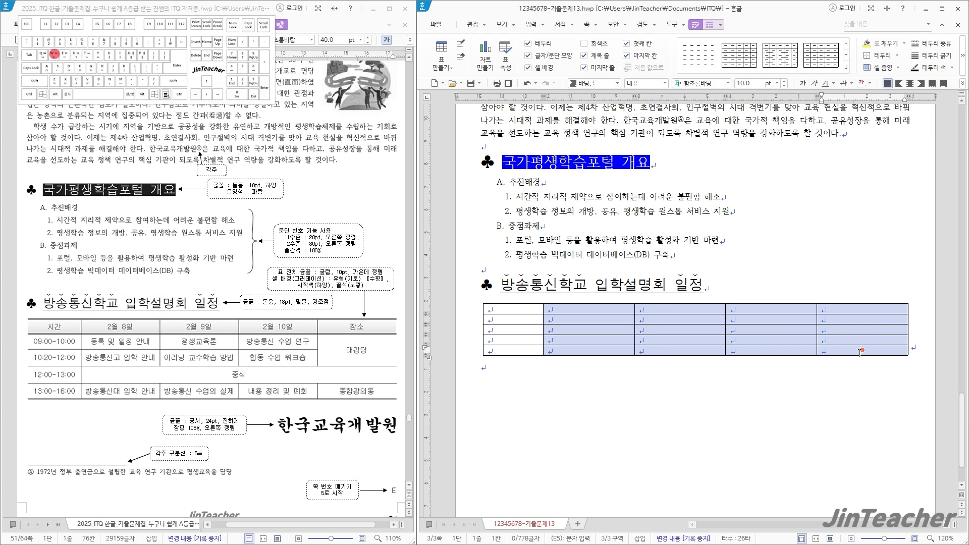
{"action": "left_click", "coordinate": [583, 375]}
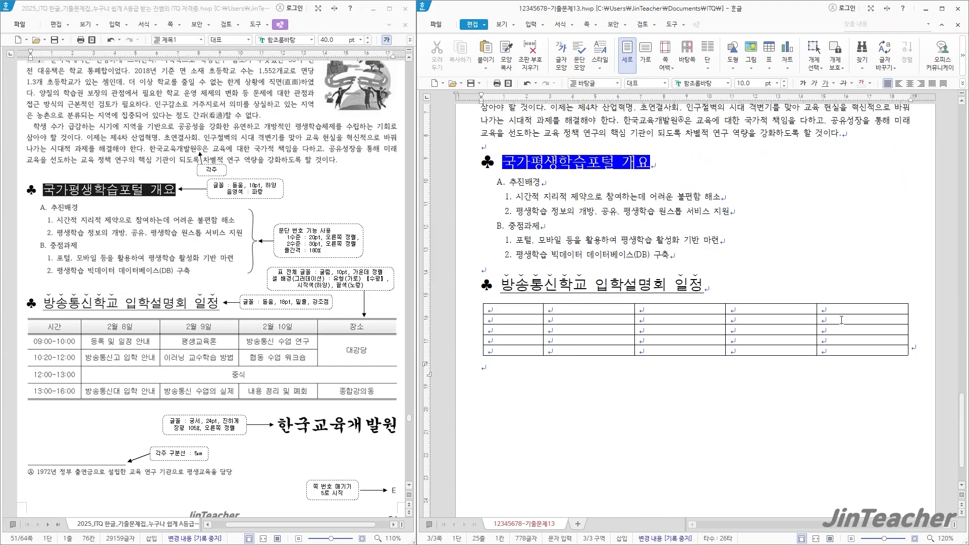
Merge the second and third cells of the last column, and merge columns two to five of the fourth row
{"action": "left_click_drag", "start_coordinate": [841, 319], "coordinate": [844, 331]}
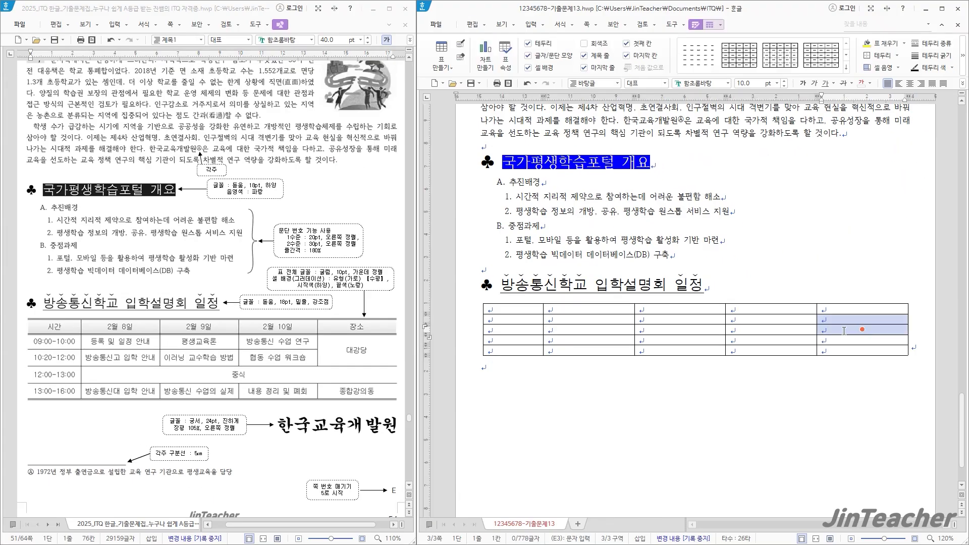
{"action": "key", "text": "m"}
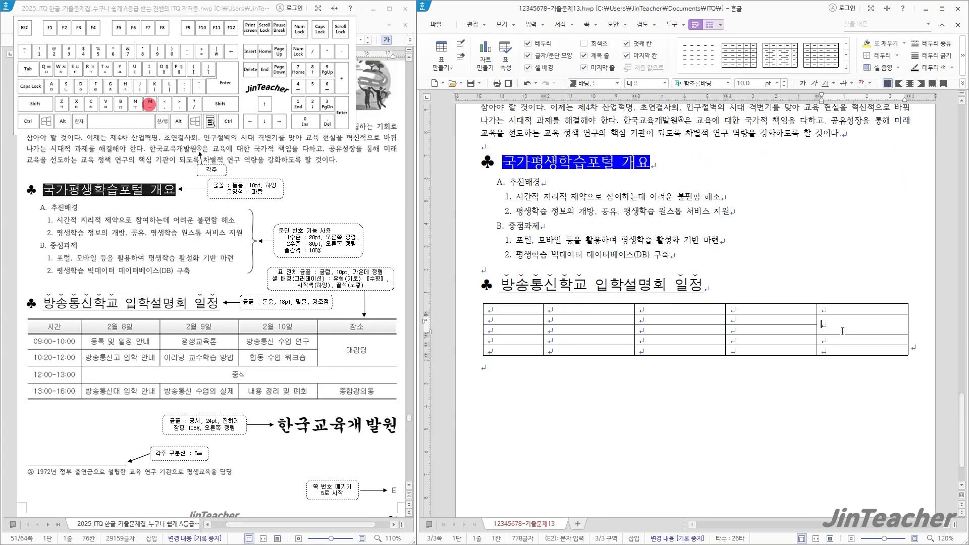
{"action": "left_click_drag", "start_coordinate": [621, 341], "coordinate": [858, 339]}
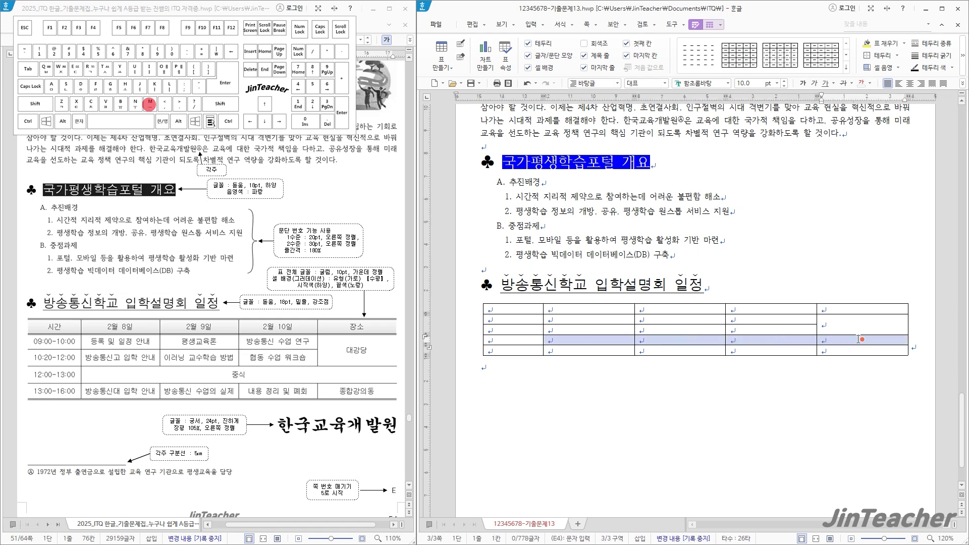
{"action": "key", "text": "m"}
Fill in the table with the reference sheet's schedule, from the 시간, 2월 8일, 2월 9일, 2월 10일, 장소 header row through the 13:00-16:00 row
{"action": "left_click", "coordinate": [525, 309]}
{"action": "type", "text": "시가"}
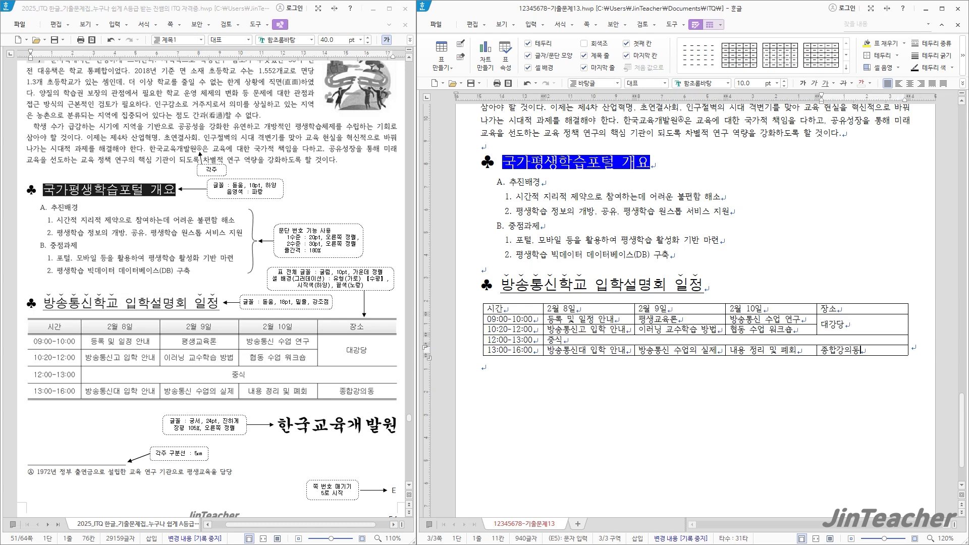
Set all the table text in the 굴림 font and centre it in the cells
{"action": "left_click_drag", "start_coordinate": [534, 312], "coordinate": [839, 359]}
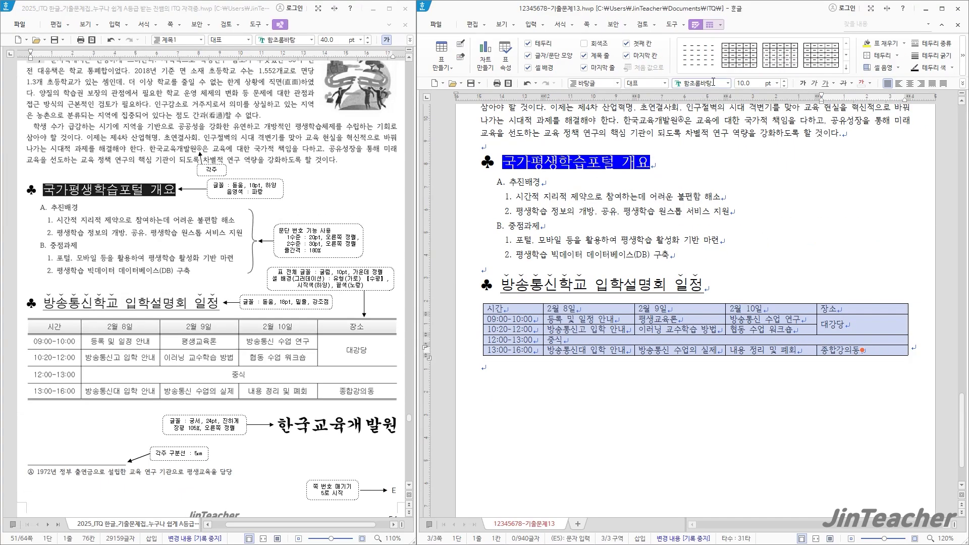
{"action": "type", "text": "굴림"}
{"action": "key", "text": "Return"}
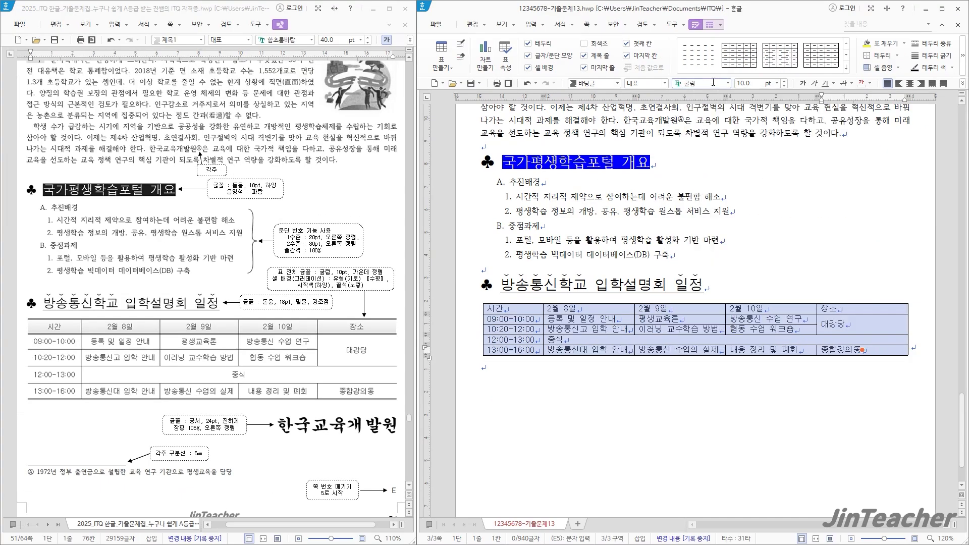
{"action": "left_click", "coordinate": [909, 83]}
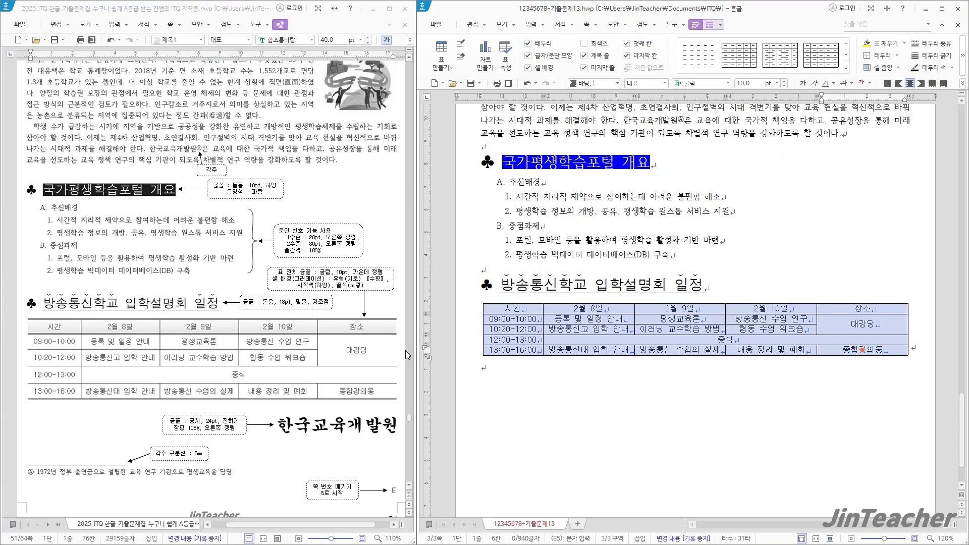
Remove the outer left and right borders of the whole table
{"action": "key", "text": "l"}
{"action": "left_click", "coordinate": [605, 176]}
{"action": "left_click", "coordinate": [606, 185]}
{"action": "left_click", "coordinate": [680, 171]}
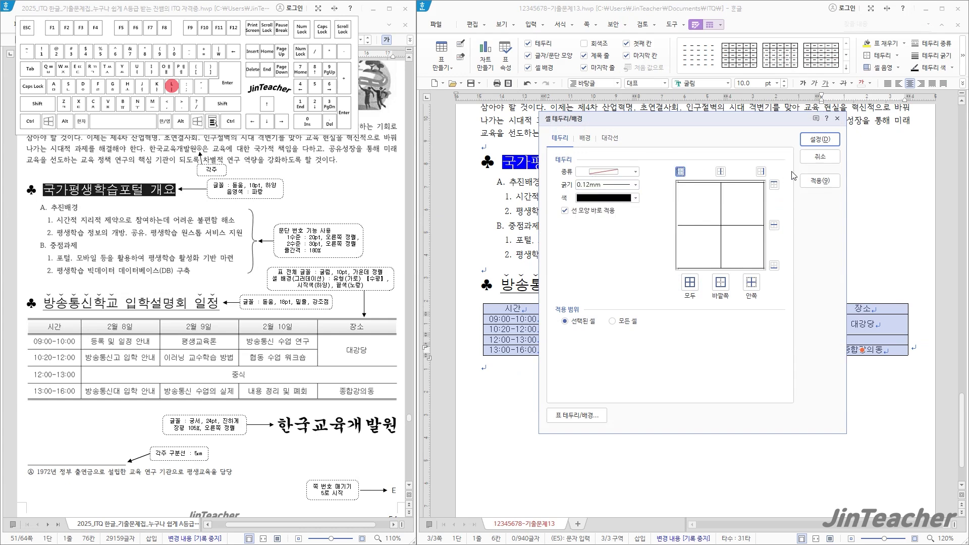
{"action": "left_click", "coordinate": [761, 172]}
{"action": "left_click", "coordinate": [820, 143]}
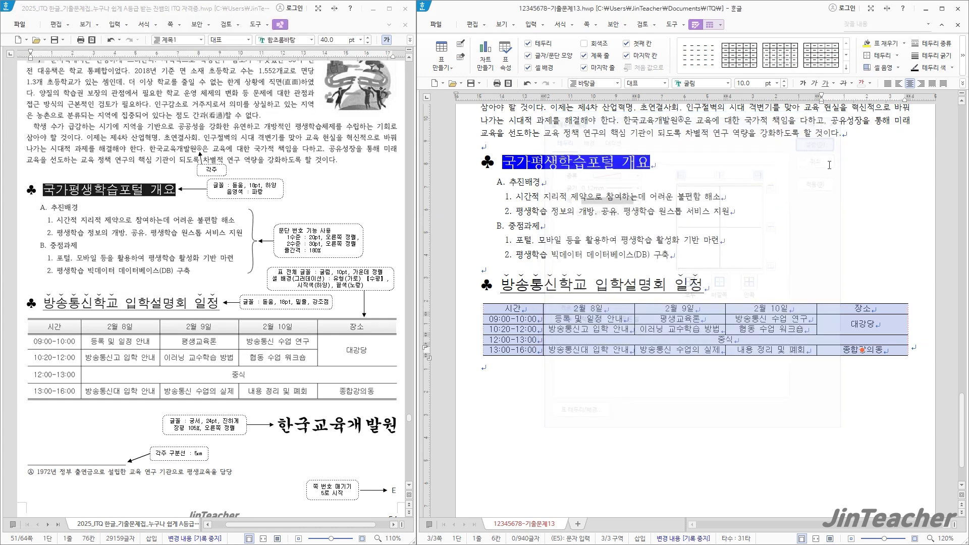
Give the table's header row 0.5 mm double-line borders along its top and bottom edges
{"action": "key", "text": "Escape"}
{"action": "left_click_drag", "start_coordinate": [534, 309], "coordinate": [839, 310]}
{"action": "key", "text": "l"}
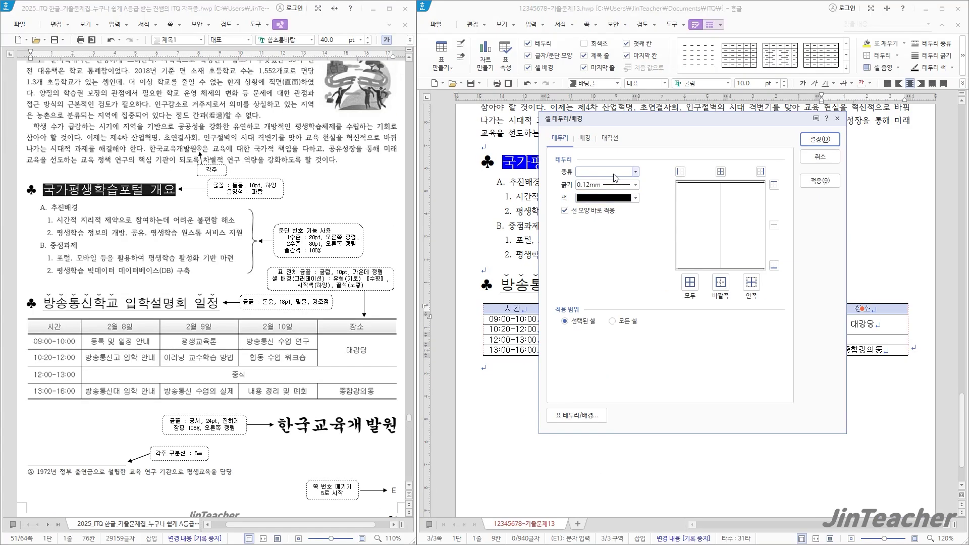
{"action": "left_click", "coordinate": [793, 61]}
{"action": "left_click", "coordinate": [625, 252]}
{"action": "left_click", "coordinate": [773, 184]}
{"action": "left_click", "coordinate": [774, 264]}
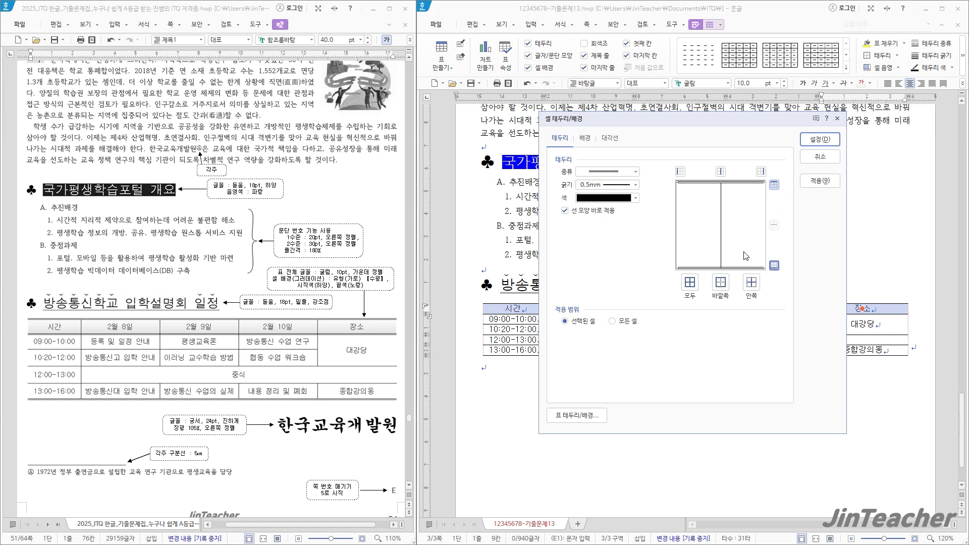
Fill the header row with a 가로 gradient running from white to yellow and apply the cell settings
{"action": "left_click", "coordinate": [584, 138]}
{"action": "left_click", "coordinate": [585, 225]}
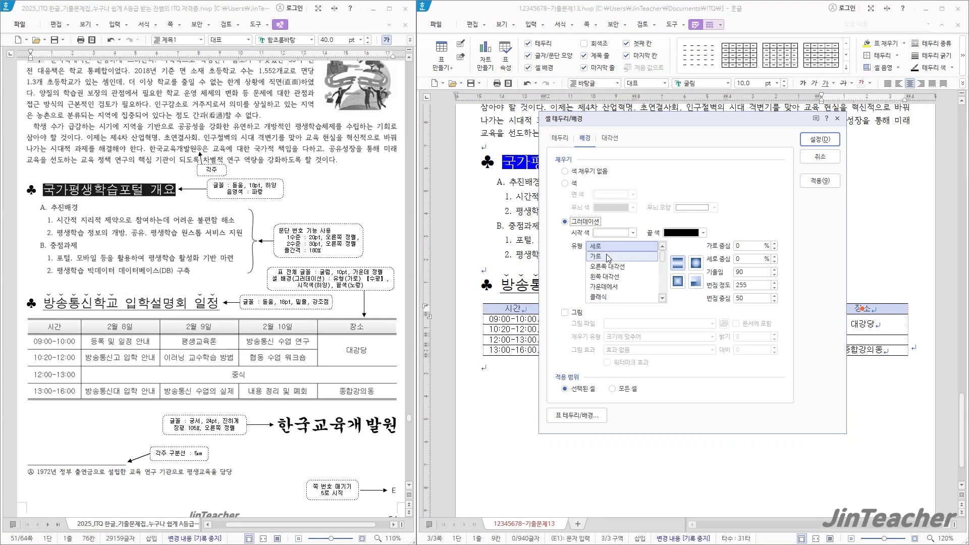
{"action": "left_click", "coordinate": [608, 257]}
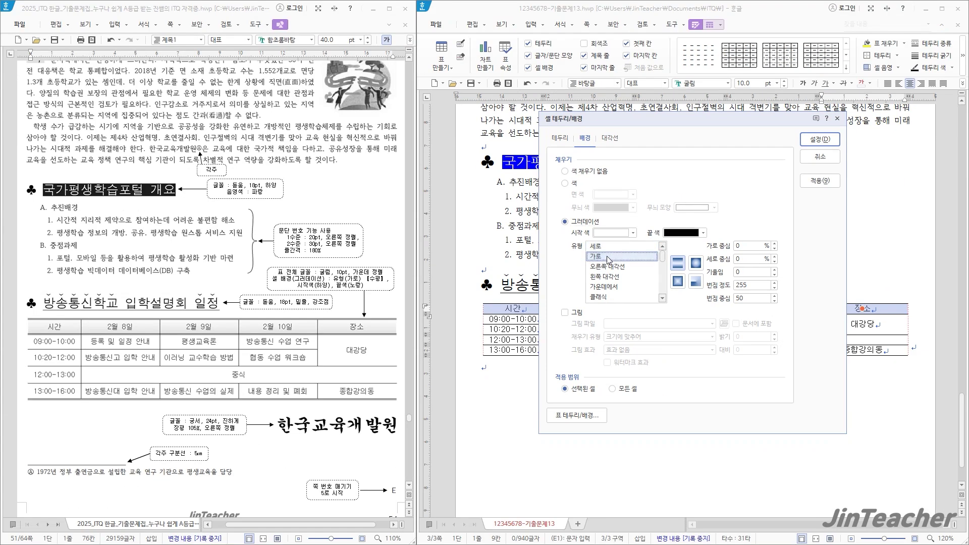
{"action": "left_click", "coordinate": [689, 233]}
{"action": "left_click", "coordinate": [700, 316]}
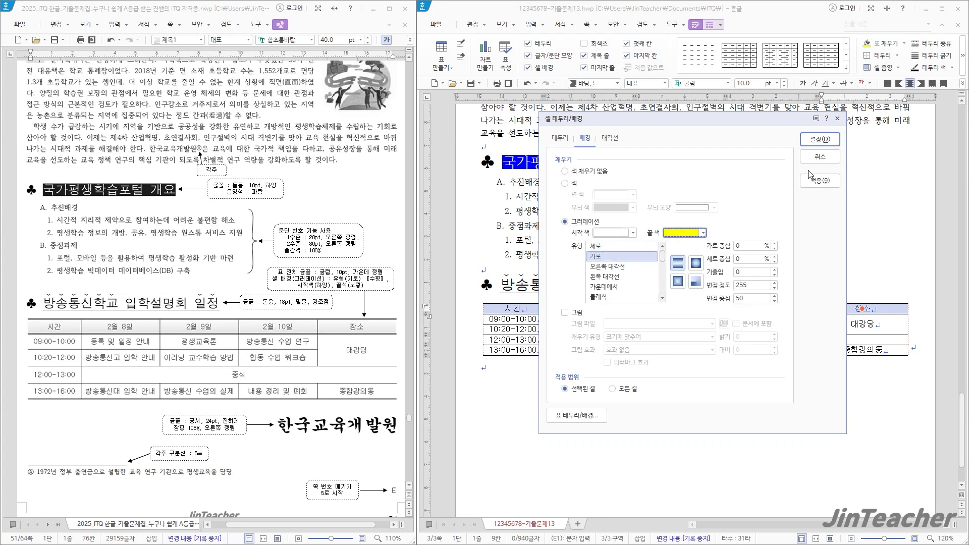
{"action": "left_click", "coordinate": [820, 139]}
{"action": "left_click", "coordinate": [539, 367]}
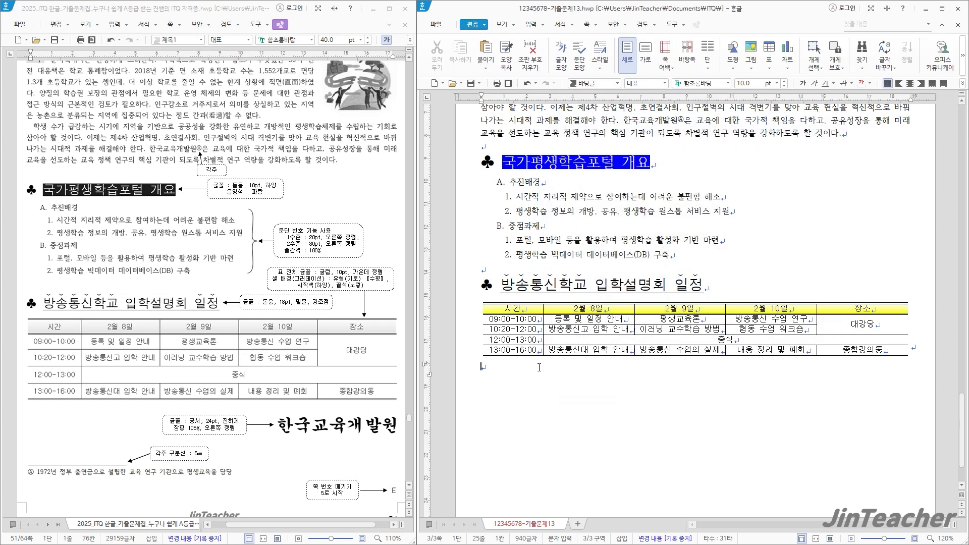
Give the table's last row a 0.5 mm double-line bottom border
{"action": "left_click_drag", "start_coordinate": [532, 350], "coordinate": [863, 349]}
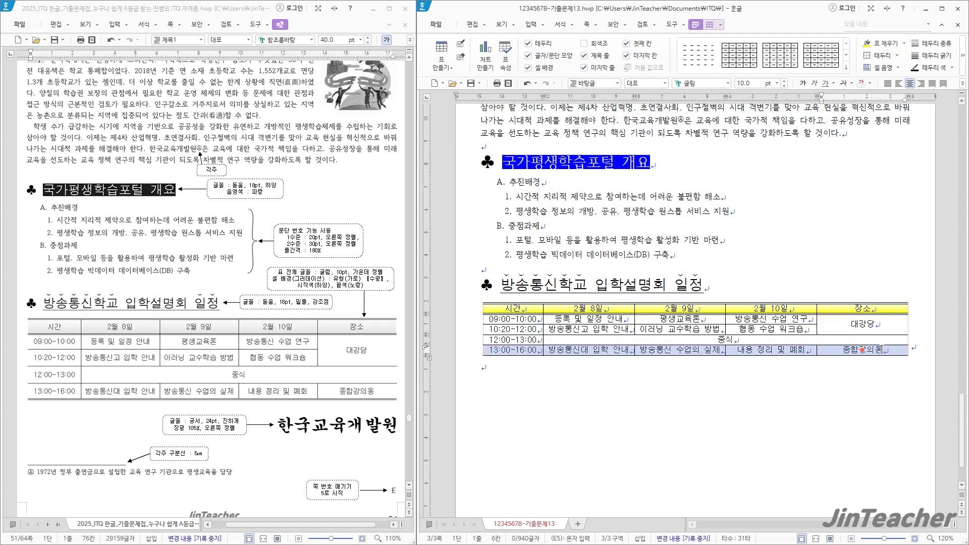
{"action": "key", "text": "l"}
{"action": "left_click", "coordinate": [636, 172]}
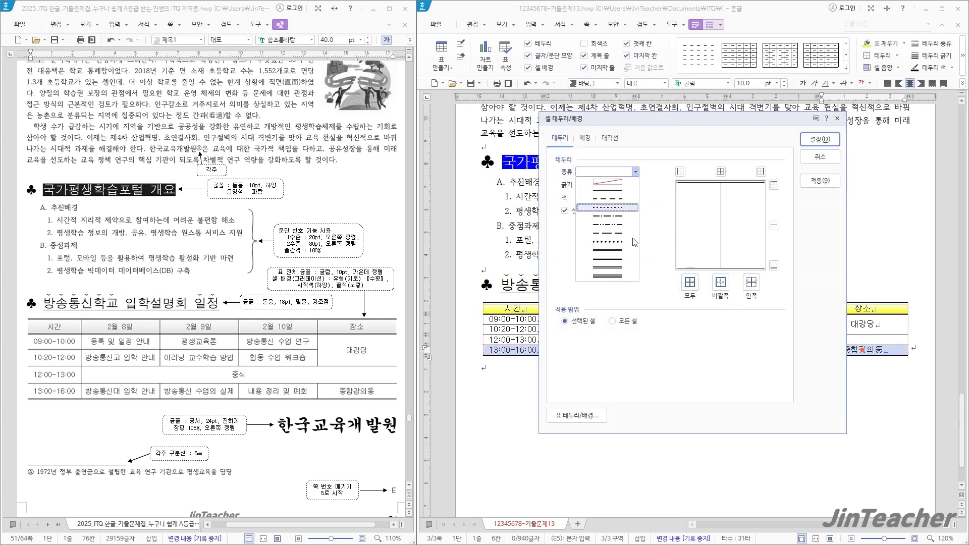
{"action": "left_click", "coordinate": [606, 251]}
{"action": "left_click", "coordinate": [774, 265]}
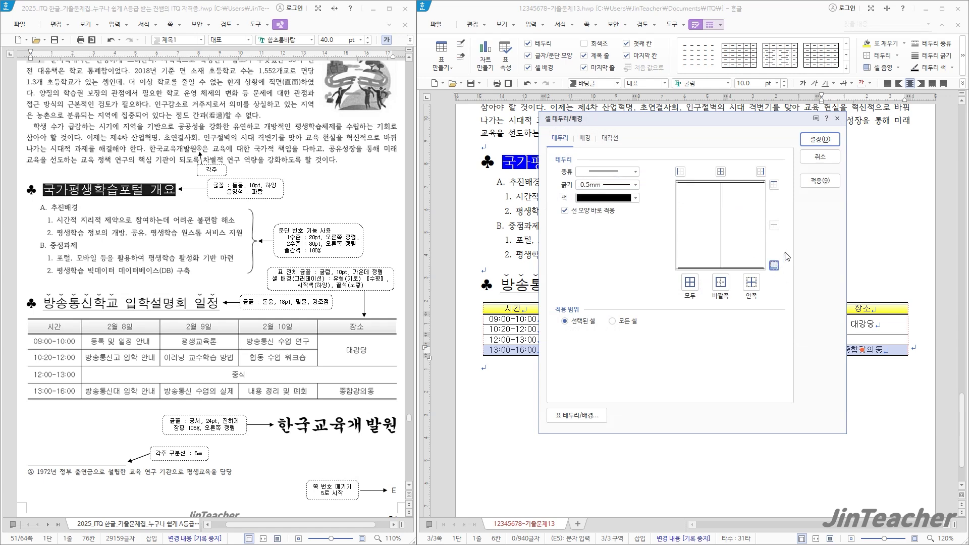
{"action": "left_click", "coordinate": [819, 139]}
{"action": "left_click", "coordinate": [760, 381]}
Increase the height of all the table rows by four increments to match the reference sheet's spacing
{"action": "left_click_drag", "start_coordinate": [534, 310], "coordinate": [853, 350]}
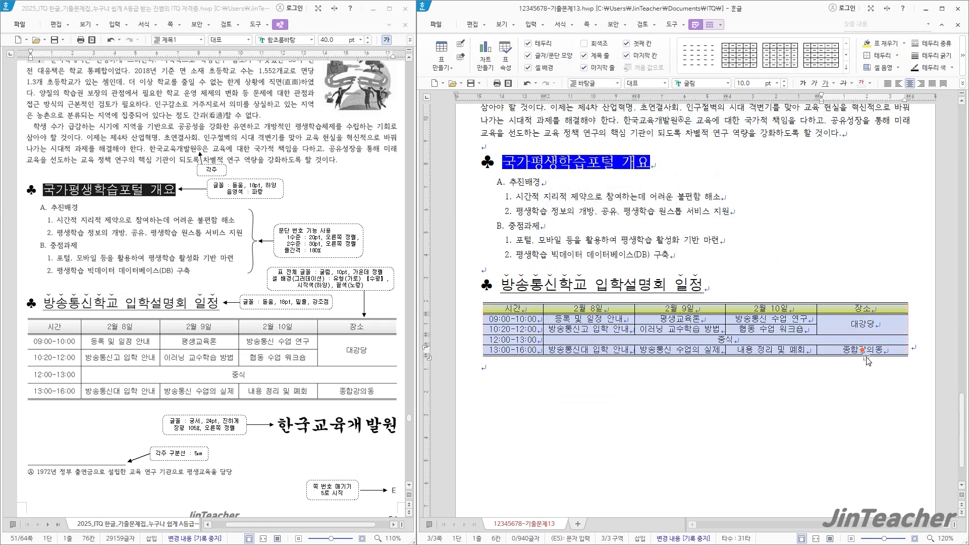
{"action": "key", "text": "ctrl+Down"}
{"action": "key", "text": "ctrl+Down"}
{"action": "key", "text": "ctrl+Down"}
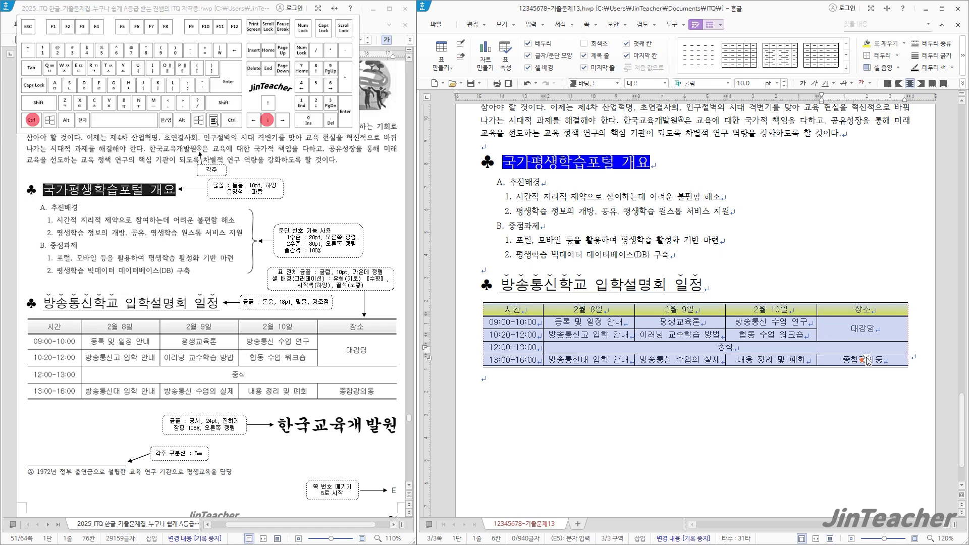
{"action": "key", "text": "ctrl+Down"}
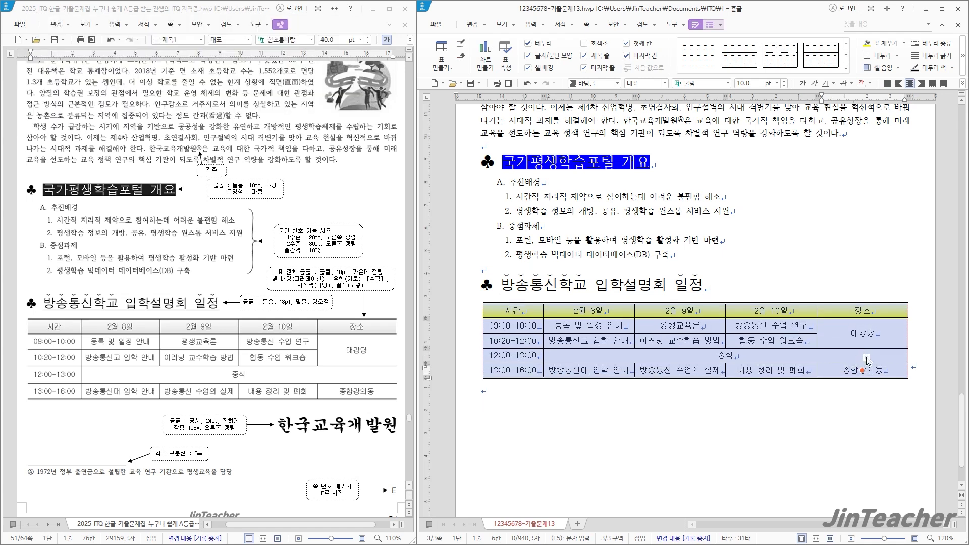
{"action": "left_click", "coordinate": [655, 408]}
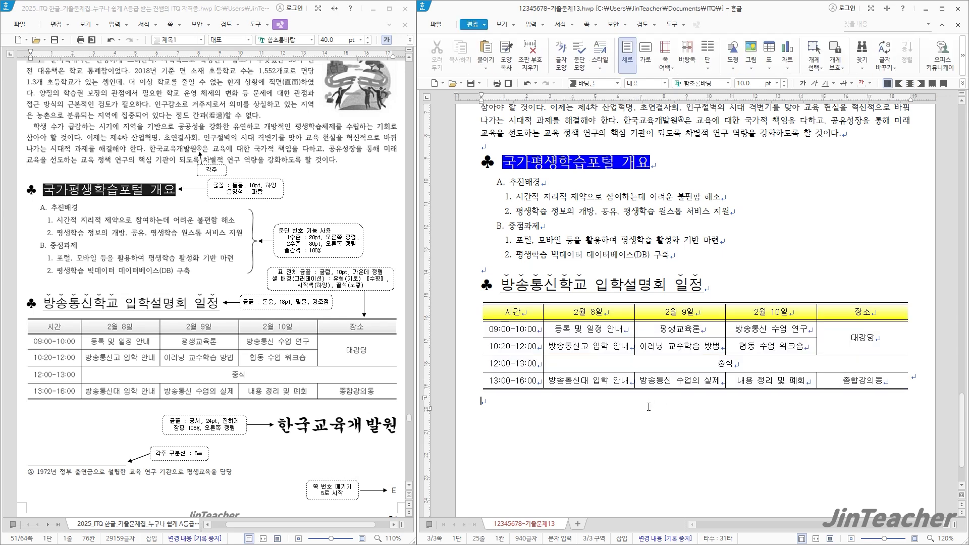
Add the line 한국교육개발원 below the table, leaving a blank line between, and format it in bold 24 pt 궁서
{"action": "scroll", "coordinate": [655, 409], "scroll_direction": "down", "scroll_amount": 3}
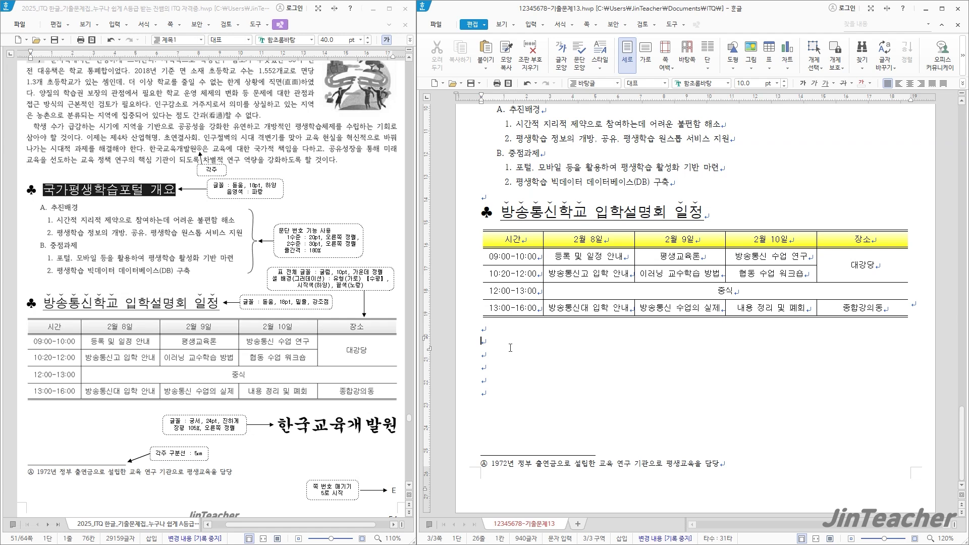
{"action": "type", "text": "한국교육개발원"}
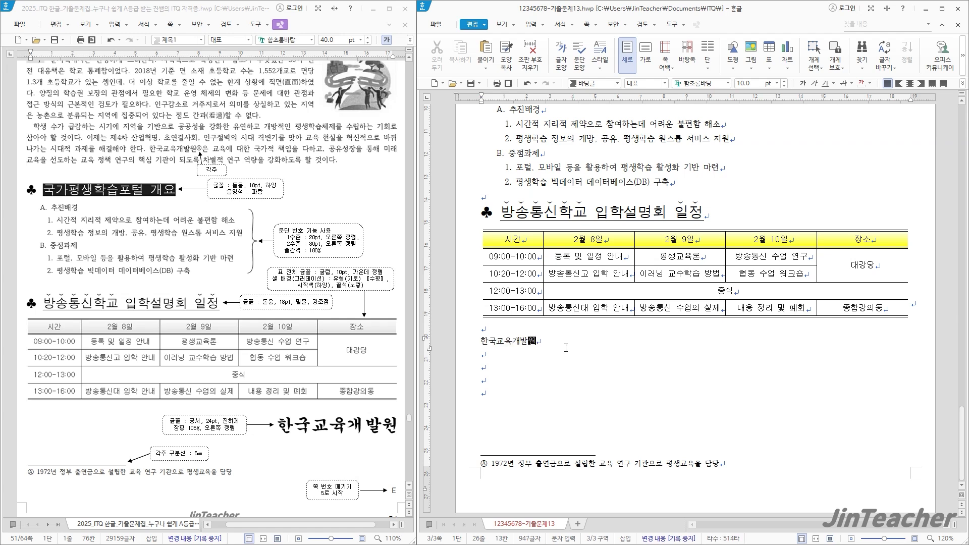
{"action": "left_click_drag", "start_coordinate": [565, 348], "coordinate": [475, 349]}
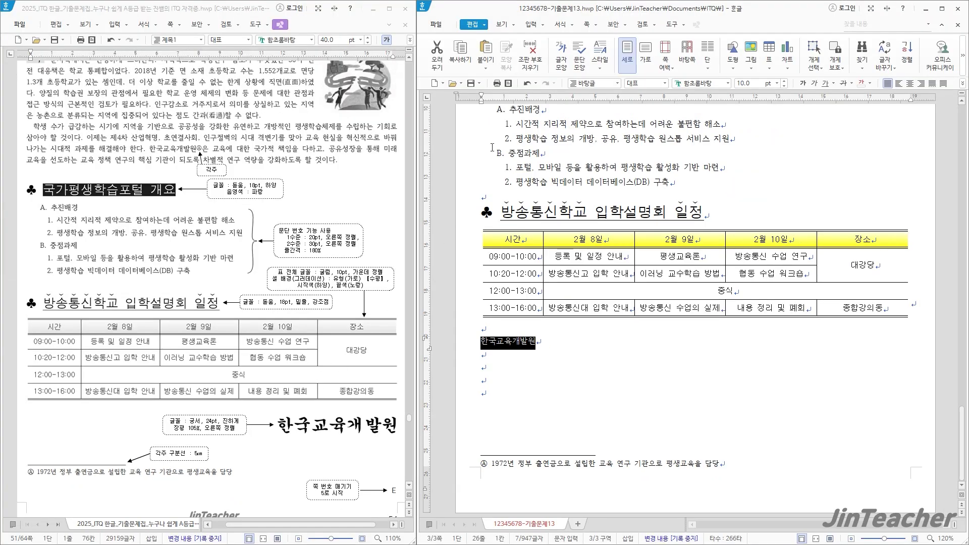
{"action": "left_click", "coordinate": [561, 54]}
{"action": "left_click", "coordinate": [567, 166]}
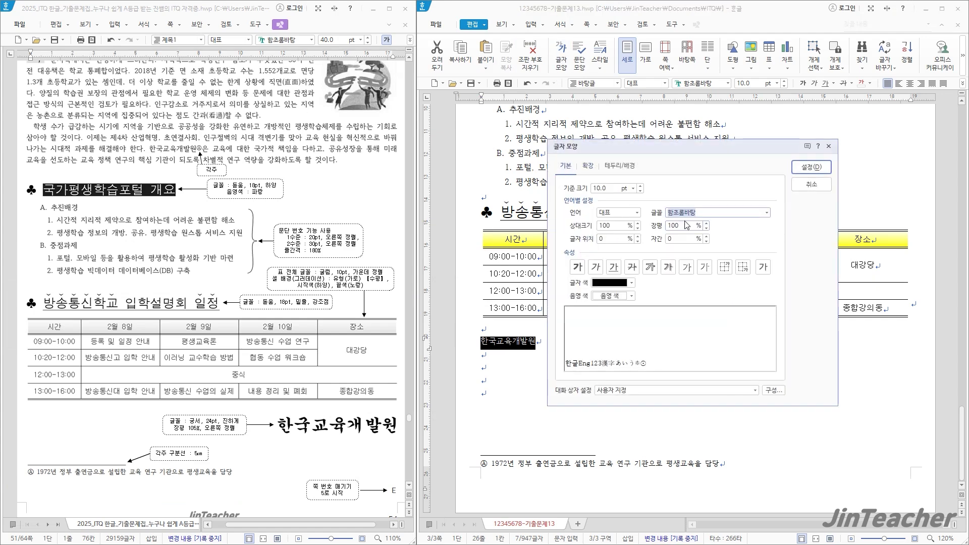
{"action": "type", "text": "궁서"}
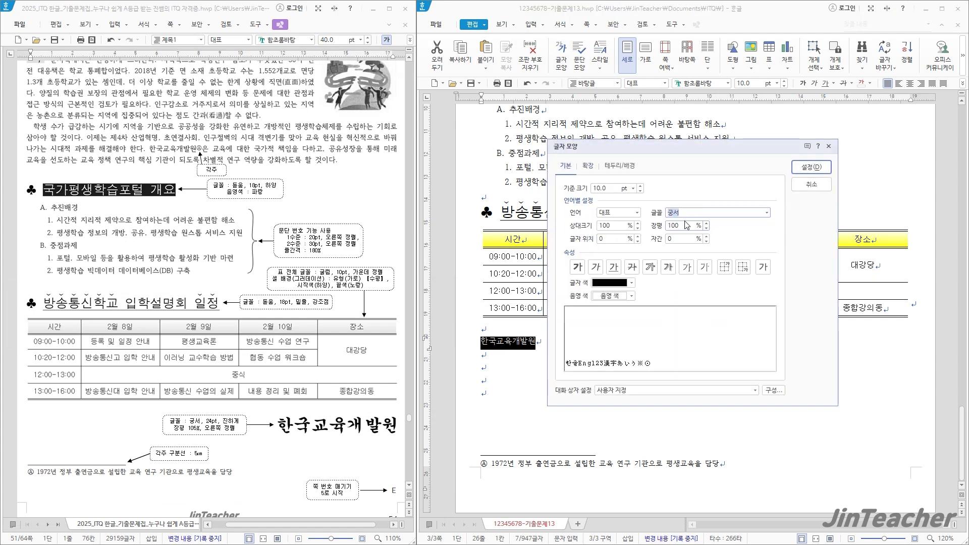
{"action": "left_click_drag", "start_coordinate": [611, 188], "coordinate": [560, 192]}
{"action": "type", "text": "24"}
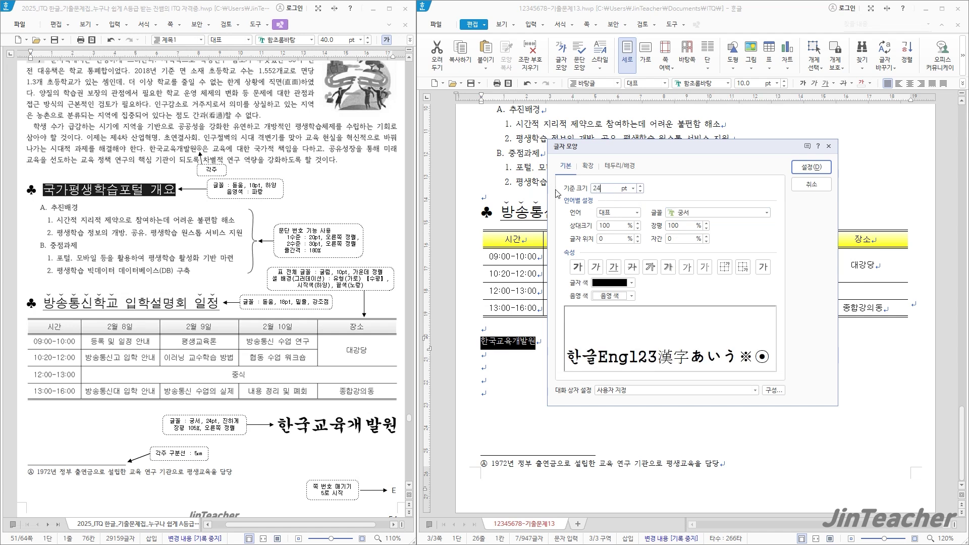
{"action": "left_click", "coordinate": [578, 267]}
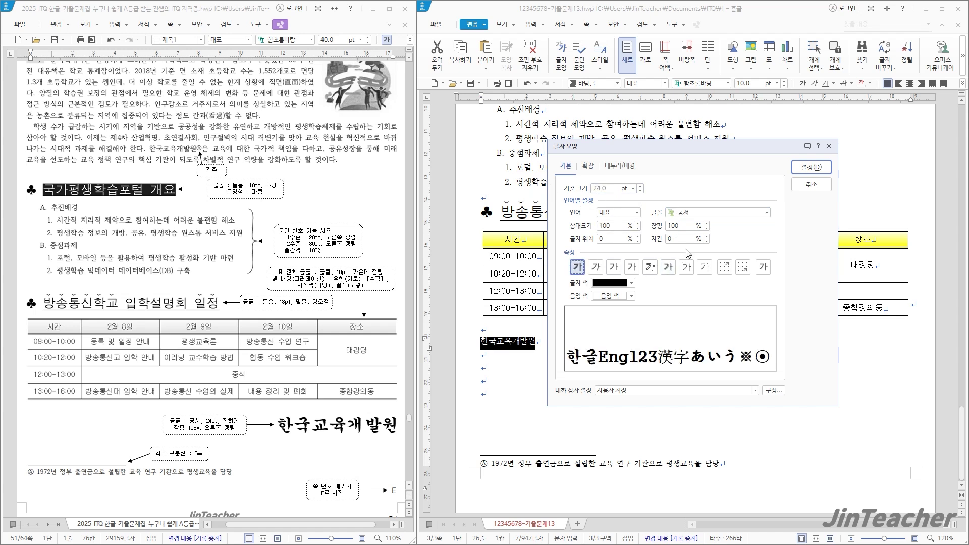
Set the character width (장평) of 한국교육개발원 to 105% and right-align the line
{"action": "left_click", "coordinate": [706, 225]}
{"action": "left_click", "coordinate": [707, 224]}
{"action": "left_click", "coordinate": [707, 225]}
{"action": "left_click", "coordinate": [706, 225]}
{"action": "left_click", "coordinate": [707, 224]}
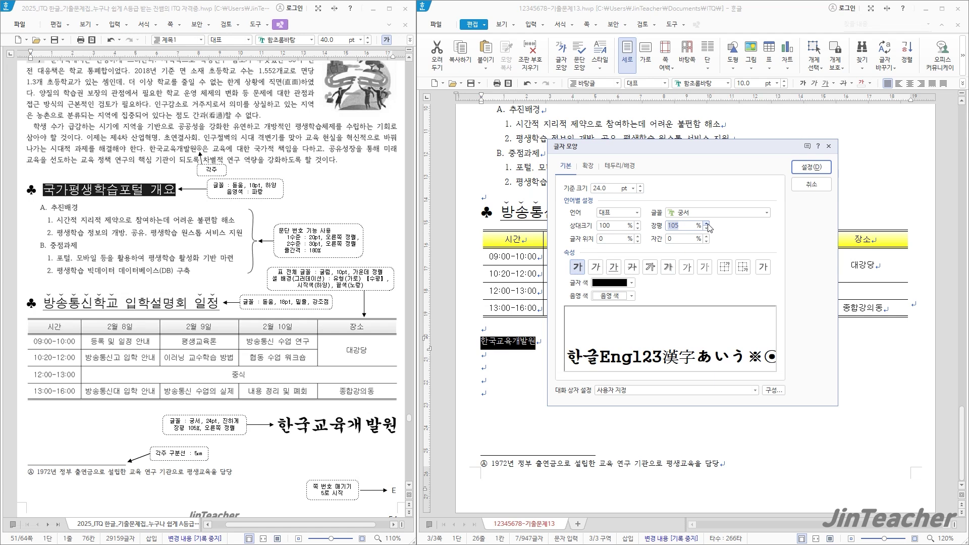
{"action": "left_click", "coordinate": [811, 166]}
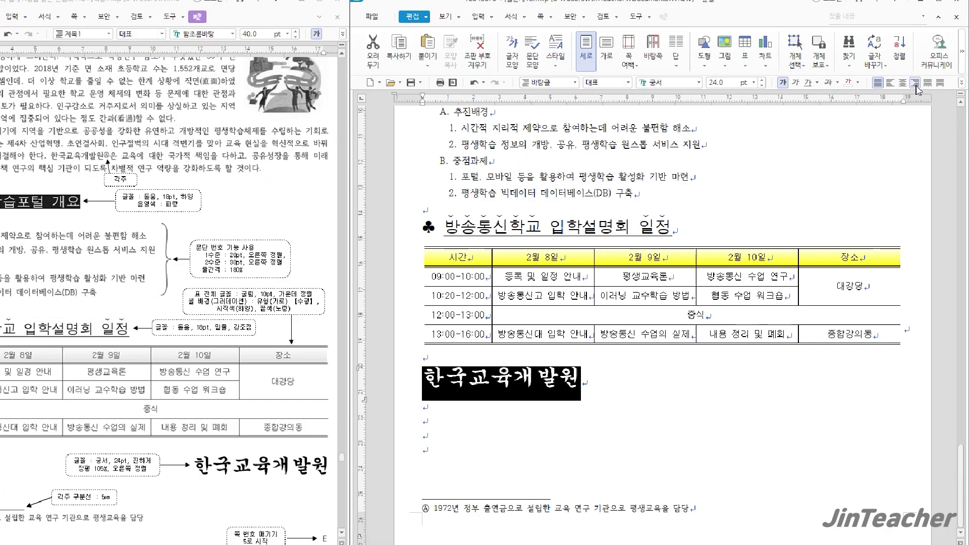
{"action": "left_click", "coordinate": [910, 84]}
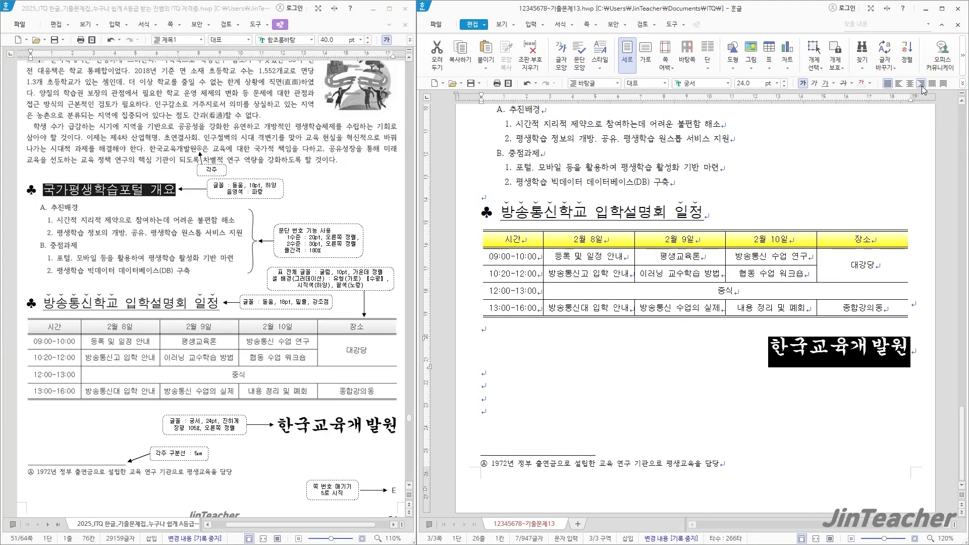
{"action": "left_click", "coordinate": [559, 391]}
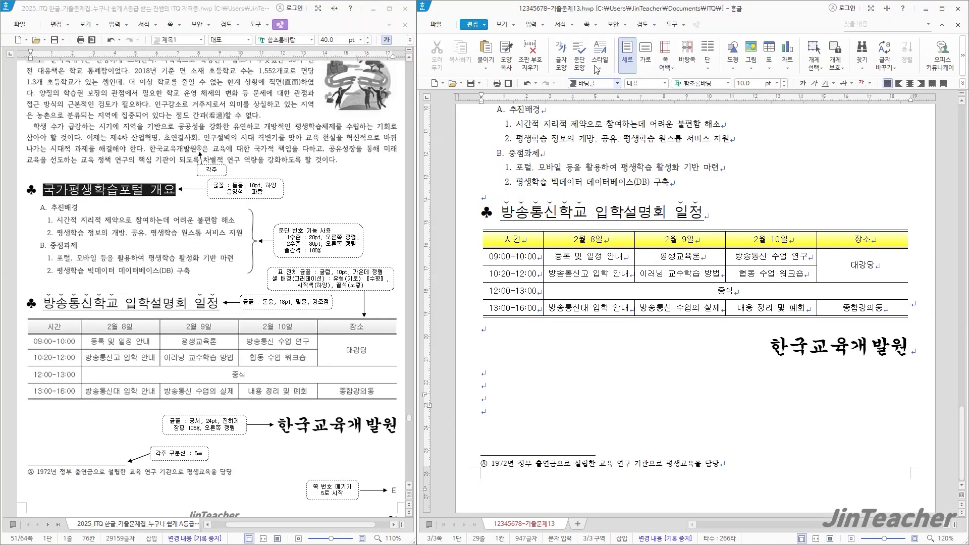
Insert a page number at the page's bottom right in A,B,C format, without dashes, starting from 5
{"action": "left_click", "coordinate": [587, 24]}
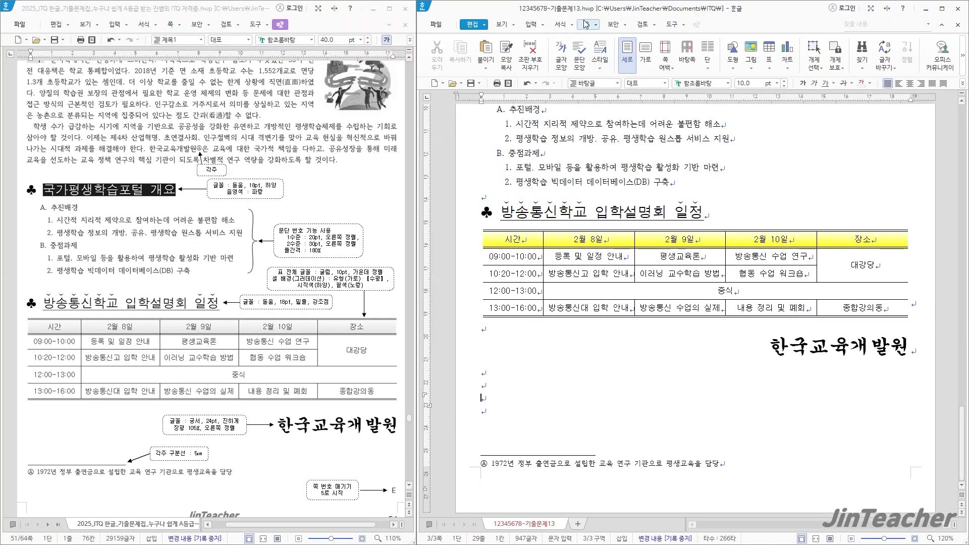
{"action": "left_click", "coordinate": [651, 53]}
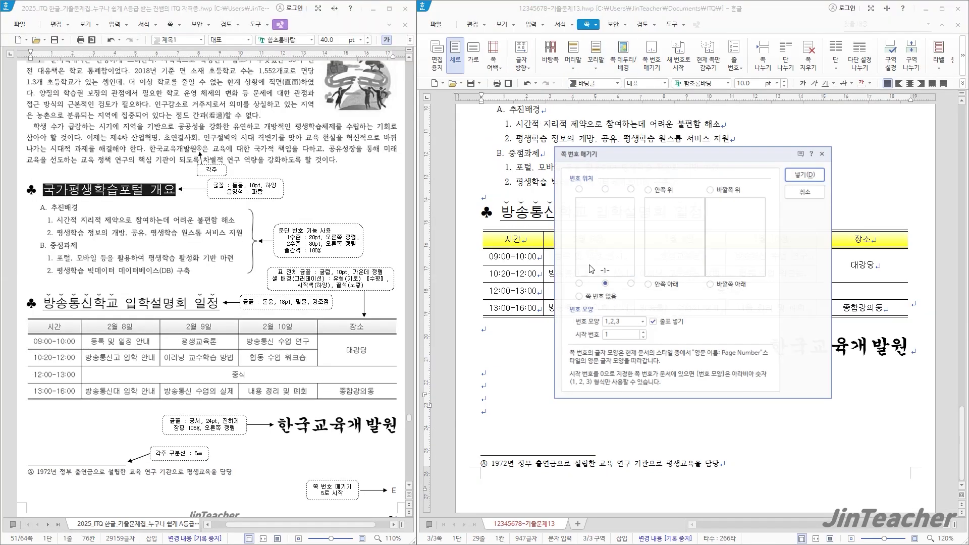
{"action": "left_click", "coordinate": [631, 283]}
{"action": "left_click", "coordinate": [653, 322]}
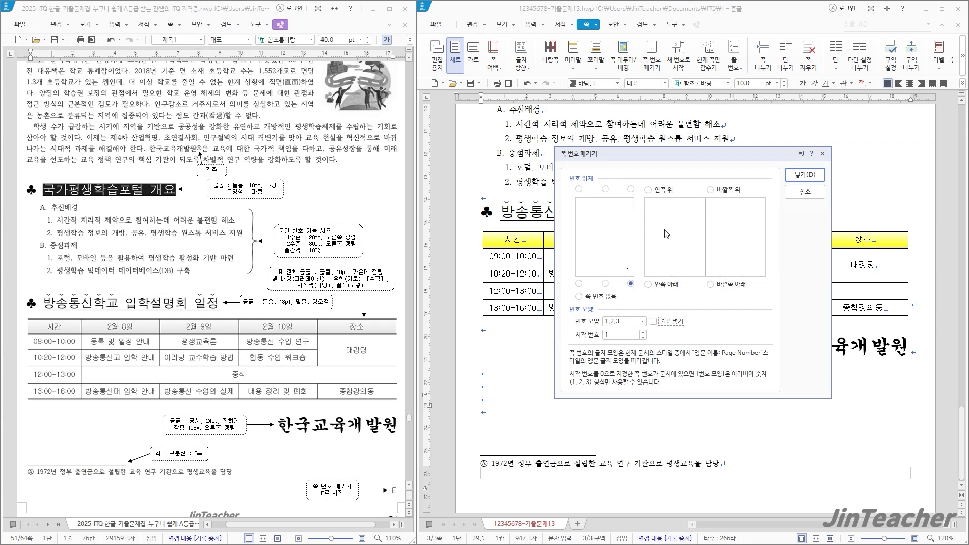
{"action": "left_click_drag", "start_coordinate": [643, 161], "coordinate": [537, 274]}
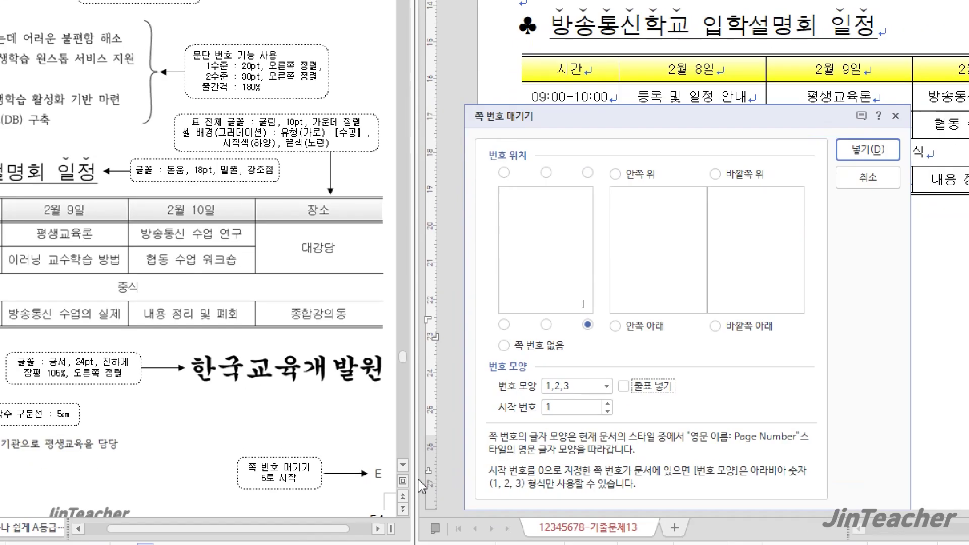
{"action": "left_click", "coordinate": [623, 374]}
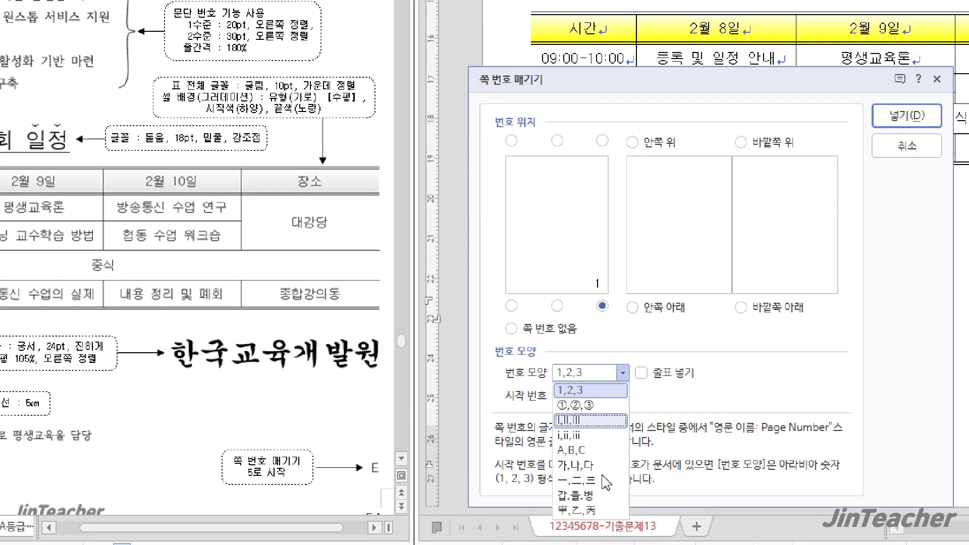
{"action": "left_click", "coordinate": [595, 449]}
{"action": "left_click", "coordinate": [623, 392]}
{"action": "left_click", "coordinate": [624, 392]}
{"action": "left_click", "coordinate": [624, 392]}
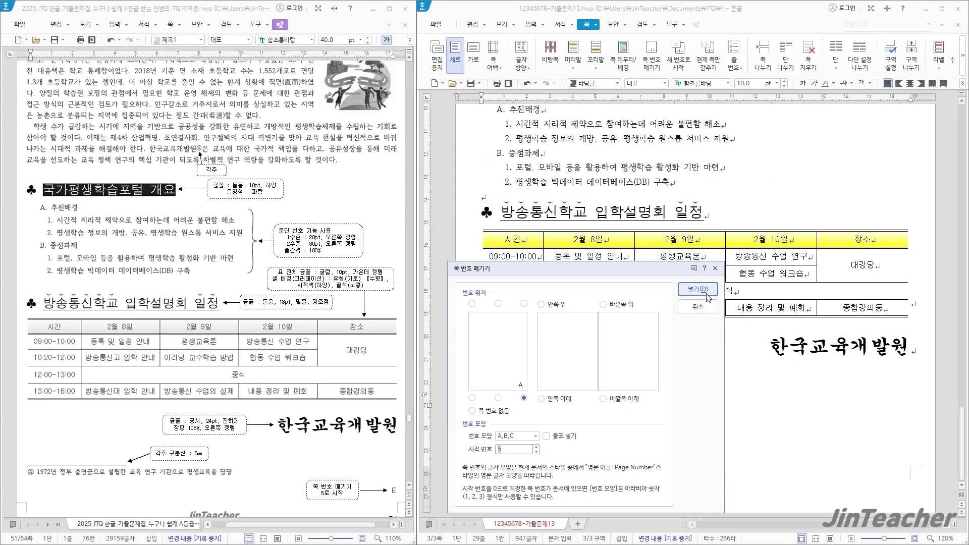
{"action": "left_click", "coordinate": [907, 116]}
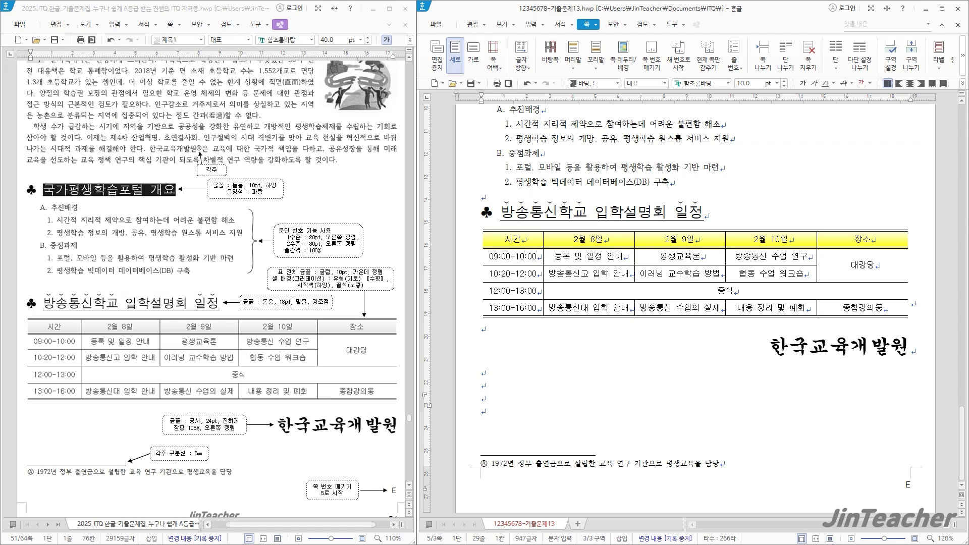
Bring up question 4 in the reference sheet and place the cursor on the line below "4." in the answer document
{"action": "scroll", "coordinate": [297, 345], "scroll_direction": "up", "scroll_amount": 15}
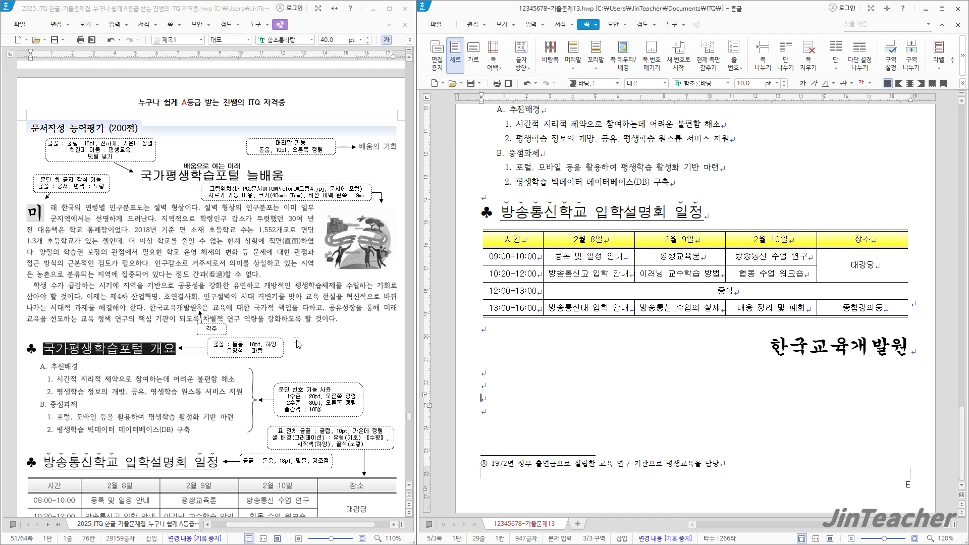
{"action": "scroll", "coordinate": [297, 344], "scroll_direction": "up", "scroll_amount": 3}
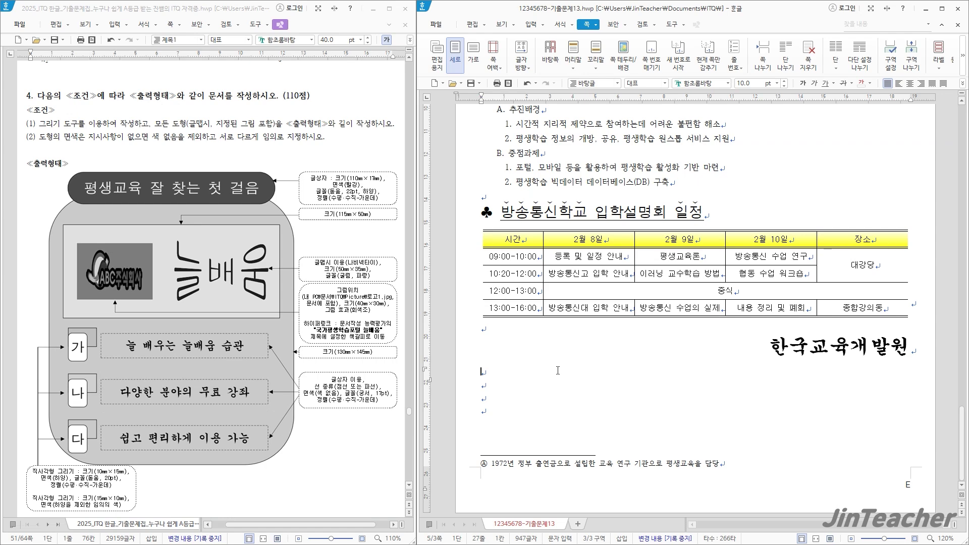
{"action": "scroll", "coordinate": [557, 371], "scroll_direction": "up", "scroll_amount": 15}
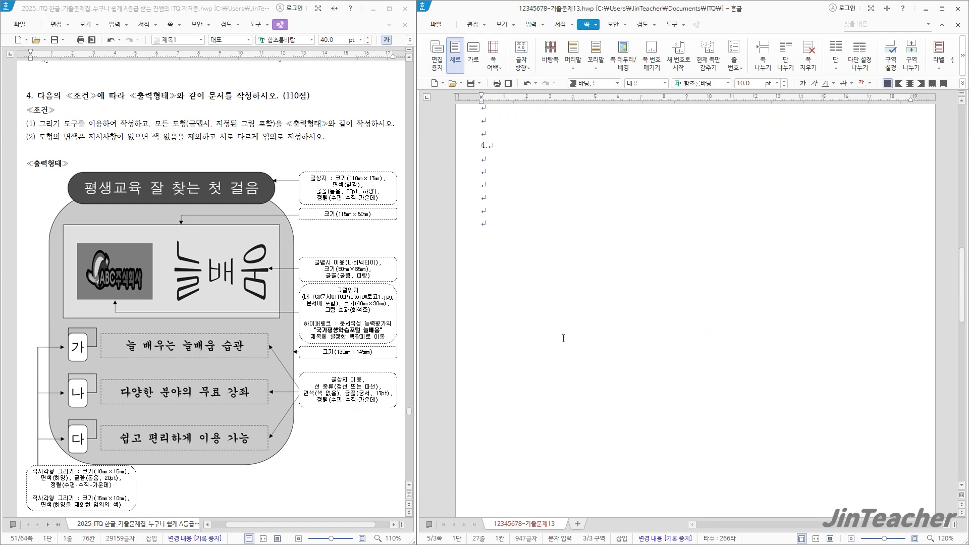
{"action": "left_click", "coordinate": [512, 160]}
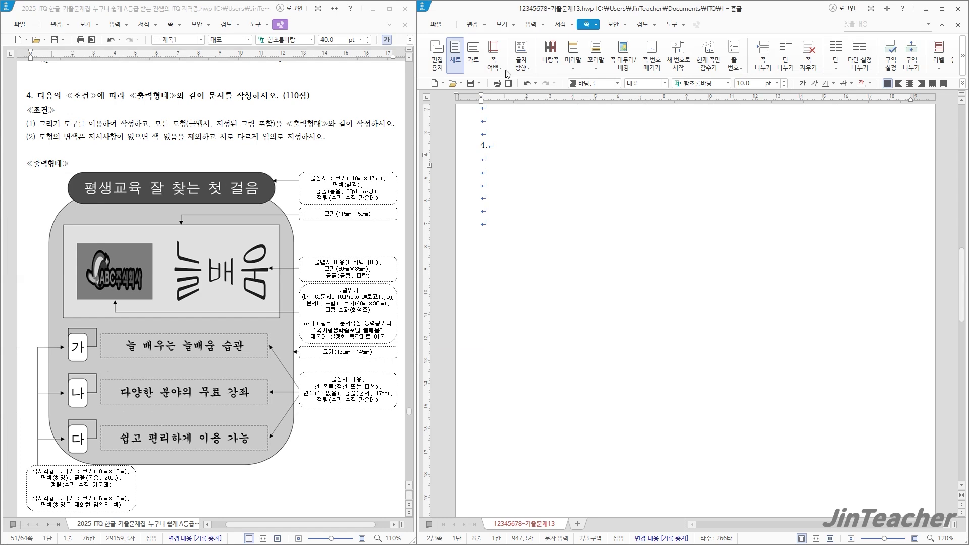
Draw a rectangle about 112 × 127 mm below "4." in the answer document
{"action": "left_click", "coordinate": [527, 26]}
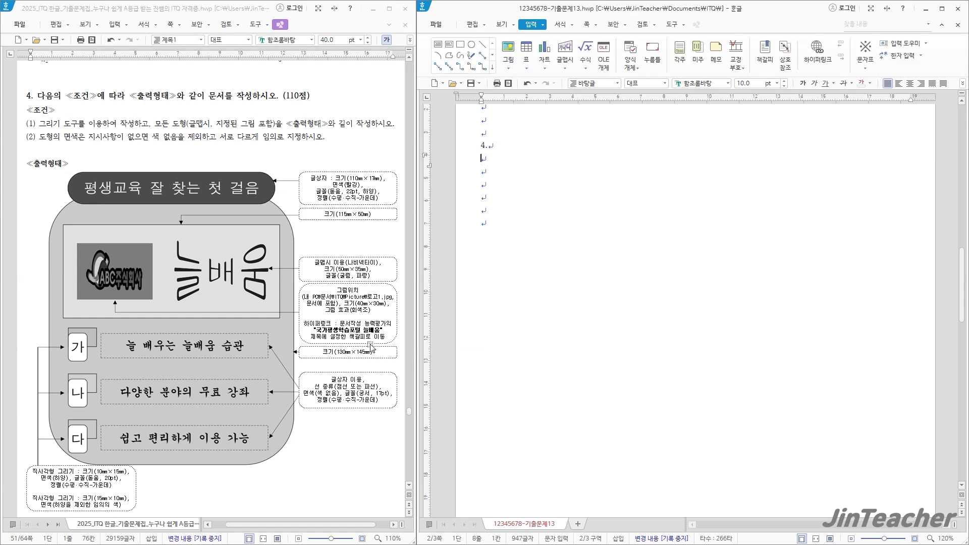
{"action": "left_click", "coordinate": [460, 44]}
{"action": "left_click_drag", "start_coordinate": [543, 199], "coordinate": [800, 490]}
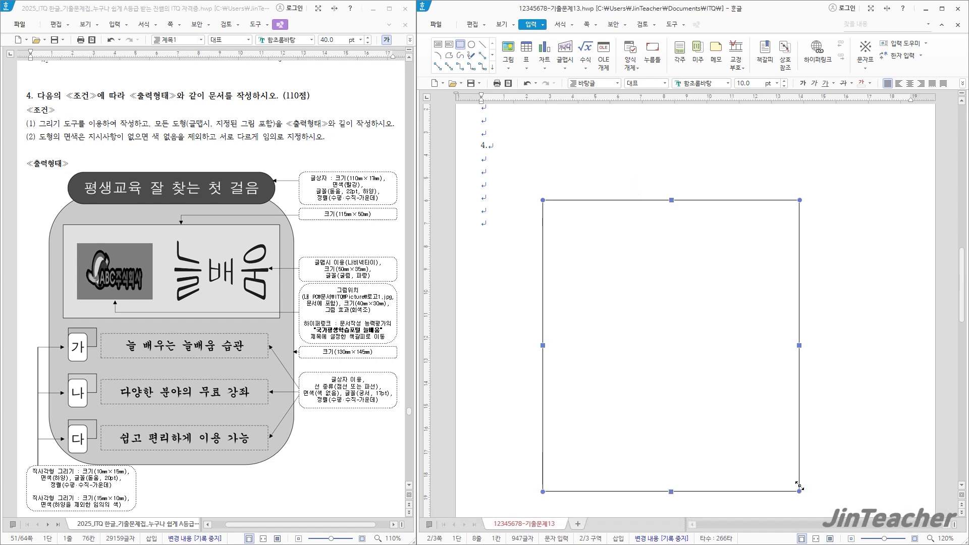
Set the rectangle's size to 130 mm wide by 145 mm high and lock its size
{"action": "double_click", "coordinate": [801, 292]}
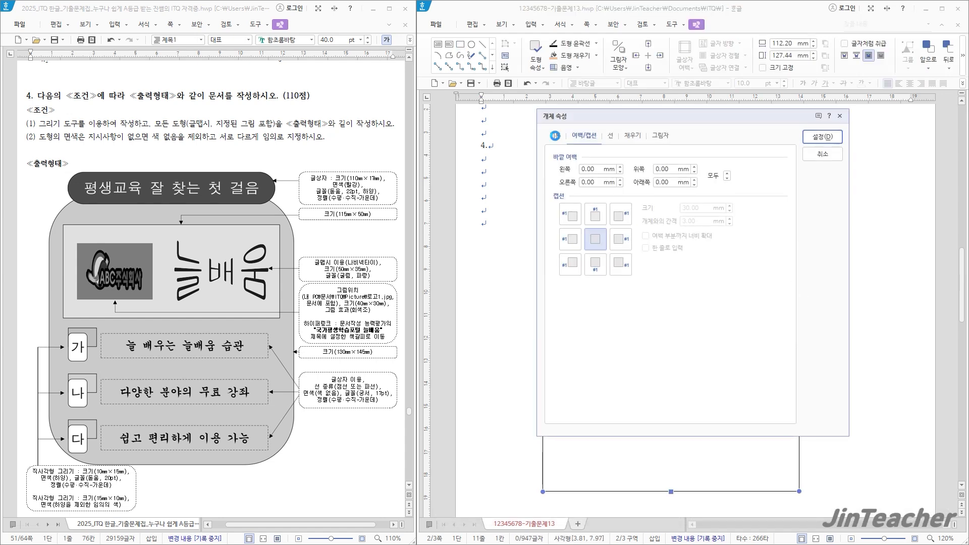
{"action": "left_click", "coordinate": [554, 136]}
{"action": "left_click_drag", "start_coordinate": [589, 116], "coordinate": [469, 182]}
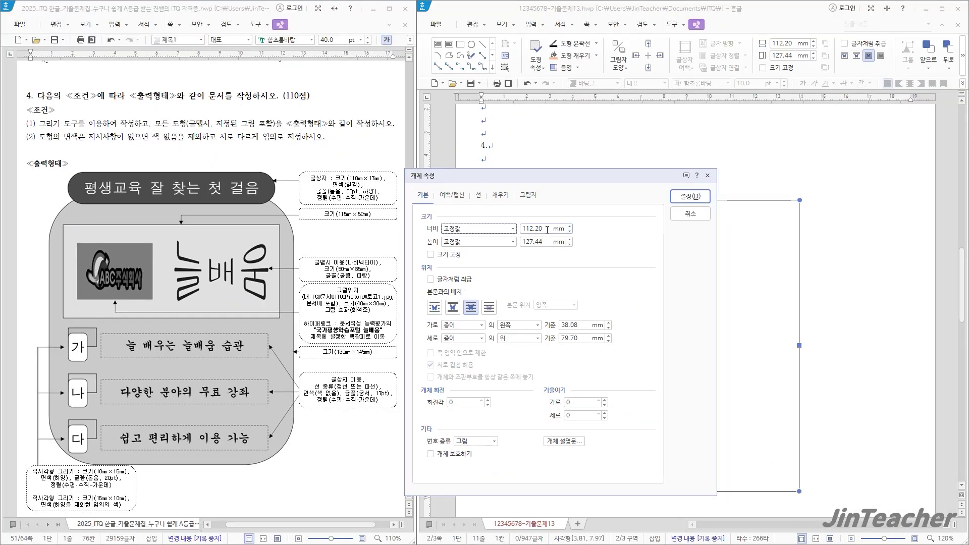
{"action": "double_click", "coordinate": [547, 230]}
{"action": "type", "text": "130"}
{"action": "key", "text": "Tab"}
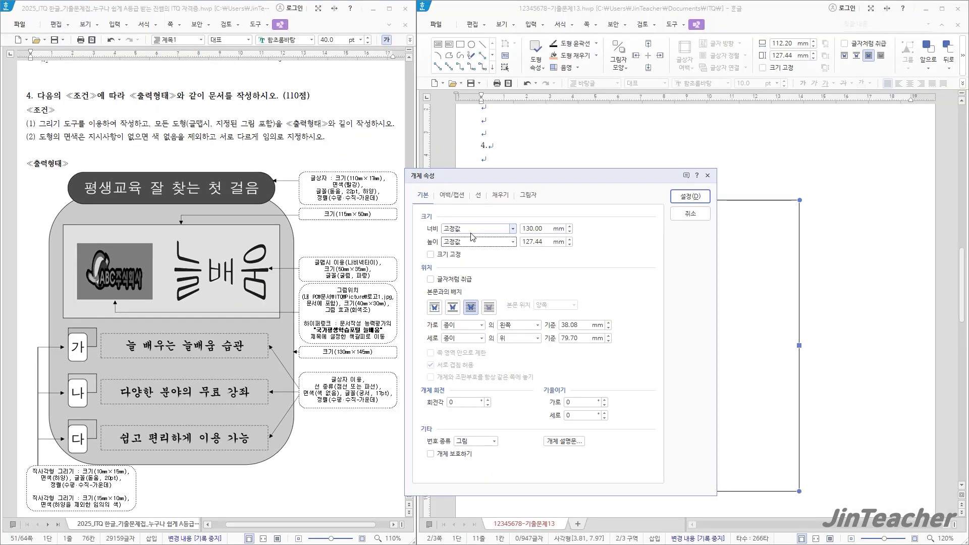
{"action": "key", "text": "Tab"}
{"action": "type", "text": "145"}
{"action": "left_click", "coordinate": [443, 256]}
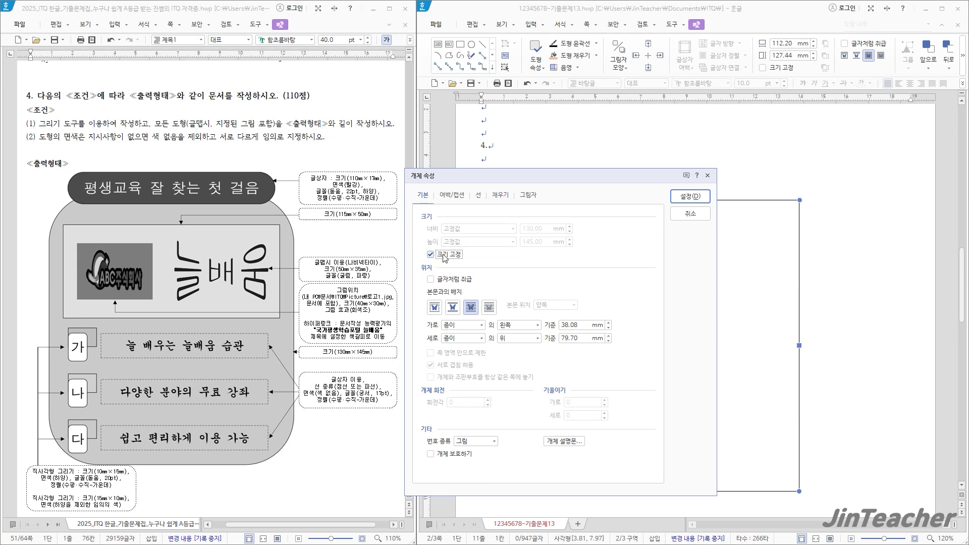
Give the rectangle rounded corners (둥근 모양) and a pale blue fill, and shift it slightly into place
{"action": "left_click", "coordinate": [480, 196]}
{"action": "left_click", "coordinate": [474, 309]}
{"action": "left_click", "coordinate": [500, 195]}
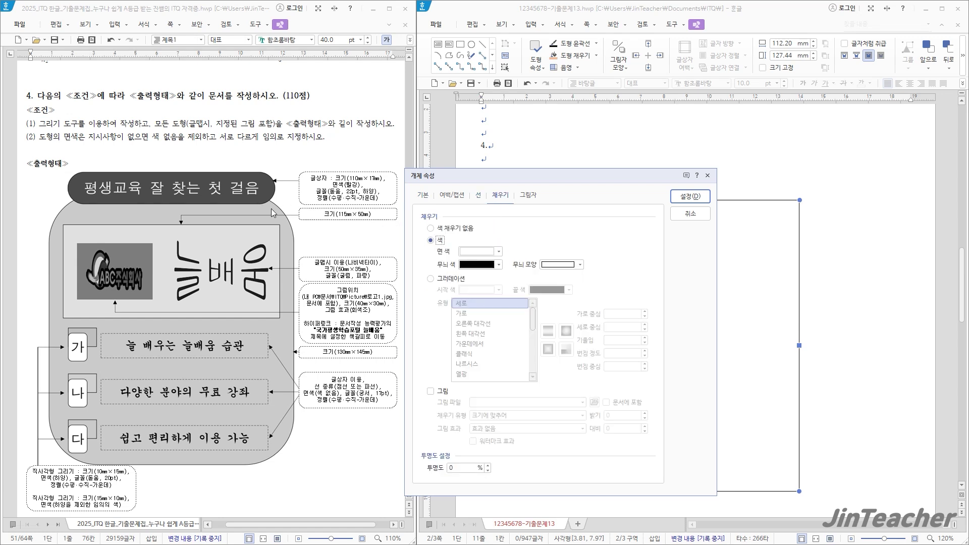
{"action": "left_click", "coordinate": [476, 251]}
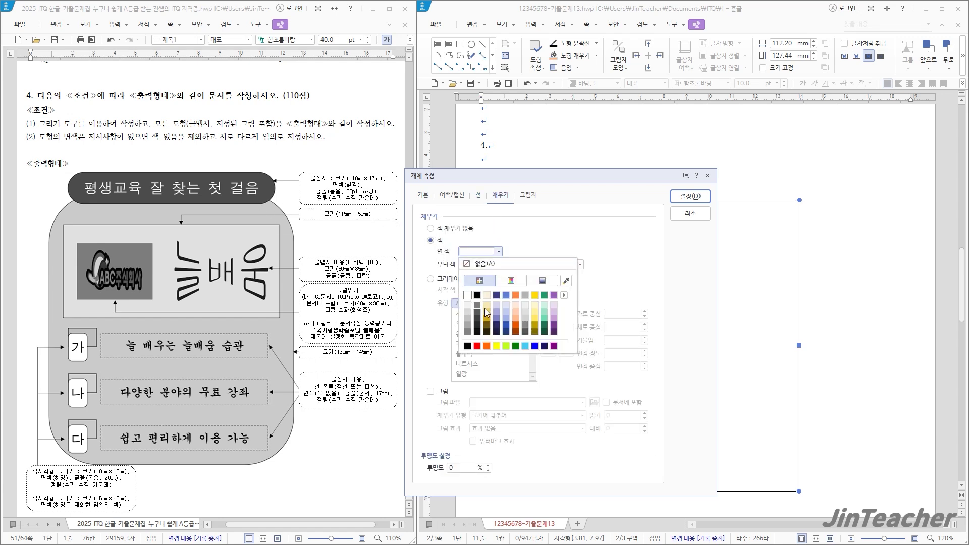
{"action": "left_click", "coordinate": [505, 305]}
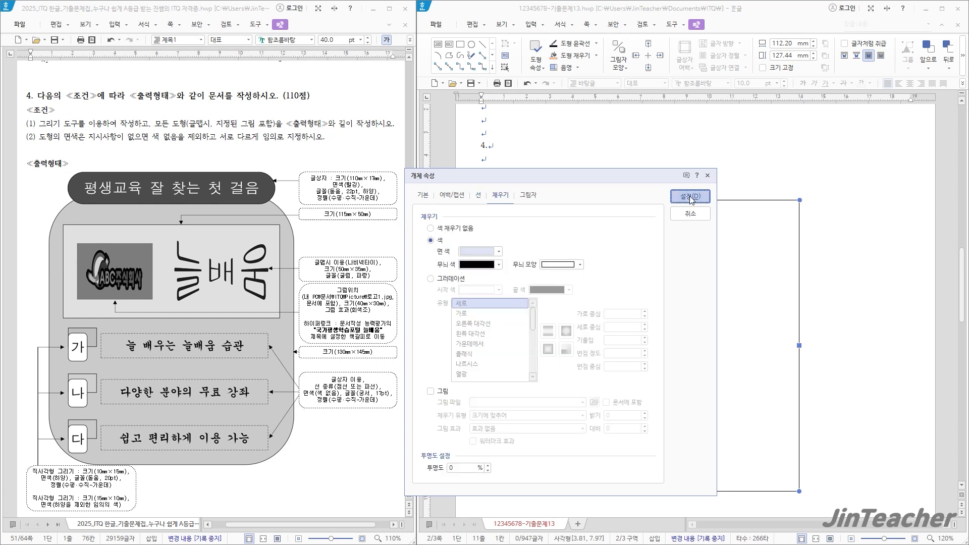
{"action": "left_click", "coordinate": [690, 196]}
{"action": "left_click_drag", "start_coordinate": [742, 325], "coordinate": [745, 321]}
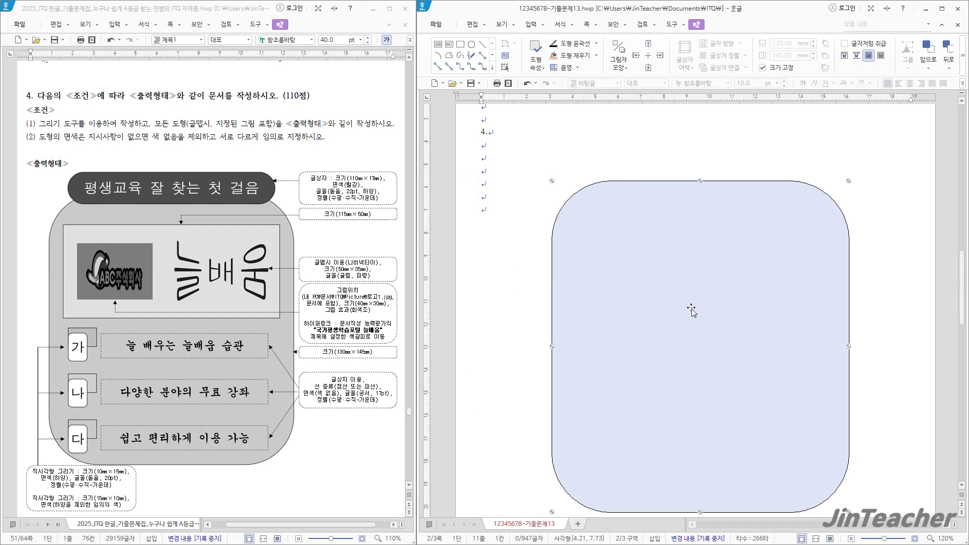
Draw a text box about 101 × 20 mm across the upper edge of the pale blue shape
{"action": "left_click", "coordinate": [489, 177]}
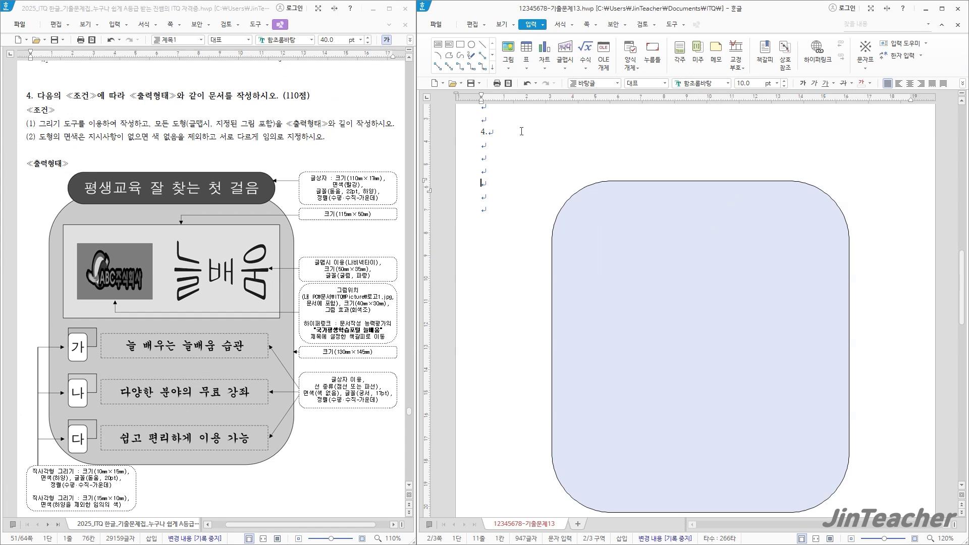
{"action": "left_click", "coordinate": [438, 44]}
{"action": "left_click_drag", "start_coordinate": [581, 161], "coordinate": [812, 207]}
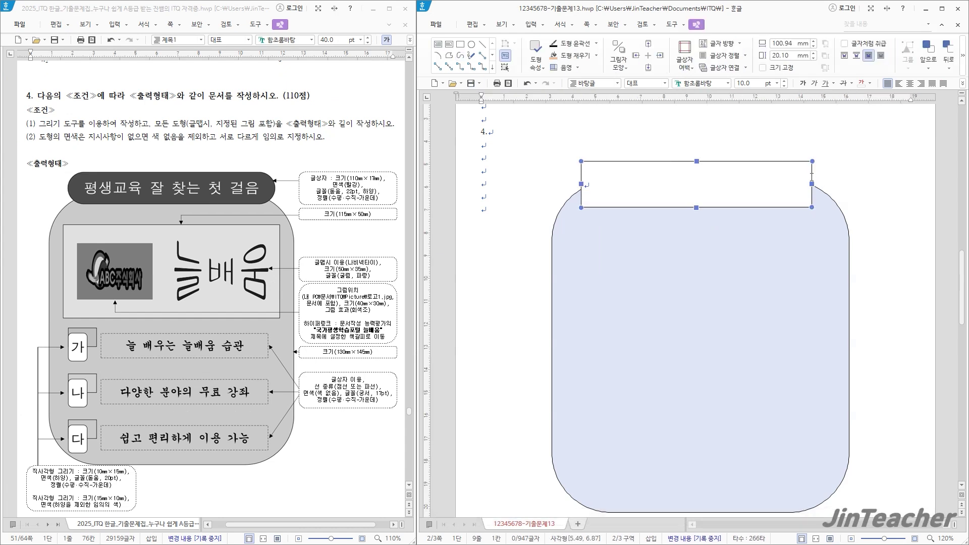
Set the text box's size to 110 mm wide by 17 mm high and lock its size
{"action": "double_click", "coordinate": [812, 174]}
{"action": "left_click", "coordinate": [555, 135]}
{"action": "left_click_drag", "start_coordinate": [575, 118], "coordinate": [485, 123]}
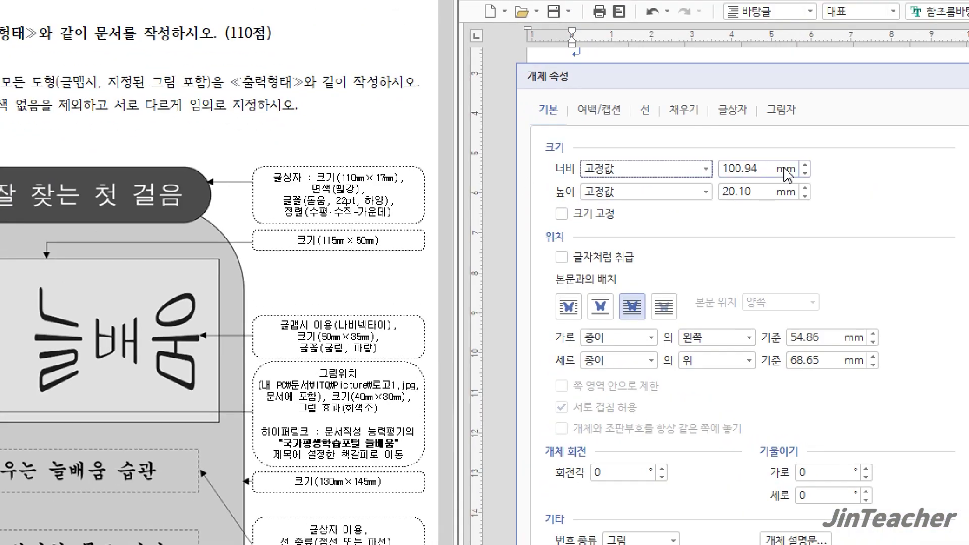
{"action": "left_click_drag", "start_coordinate": [767, 168], "coordinate": [629, 181]}
{"action": "type", "text": "110"}
{"action": "key", "text": "Tab"}
{"action": "key", "text": "Tab"}
{"action": "type", "text": "17"}
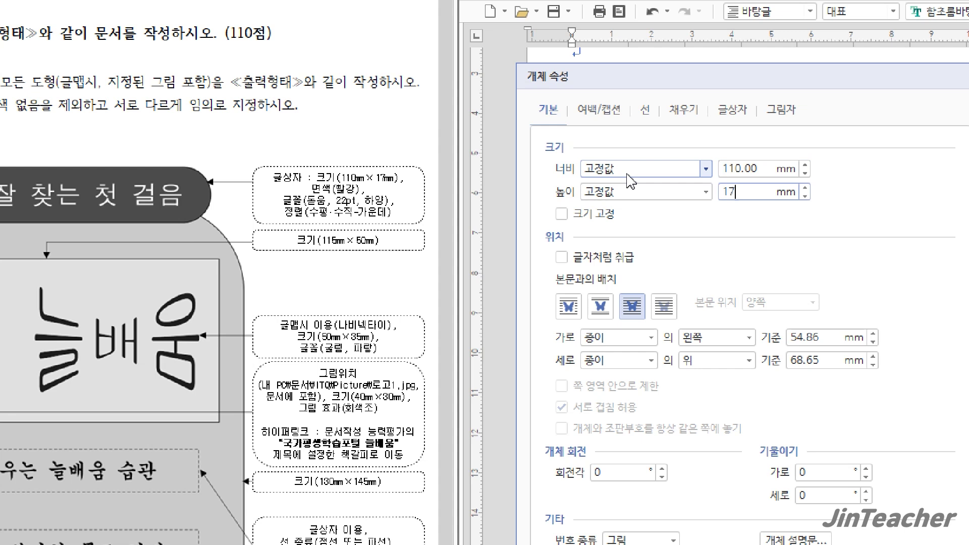
{"action": "left_click", "coordinate": [608, 214]}
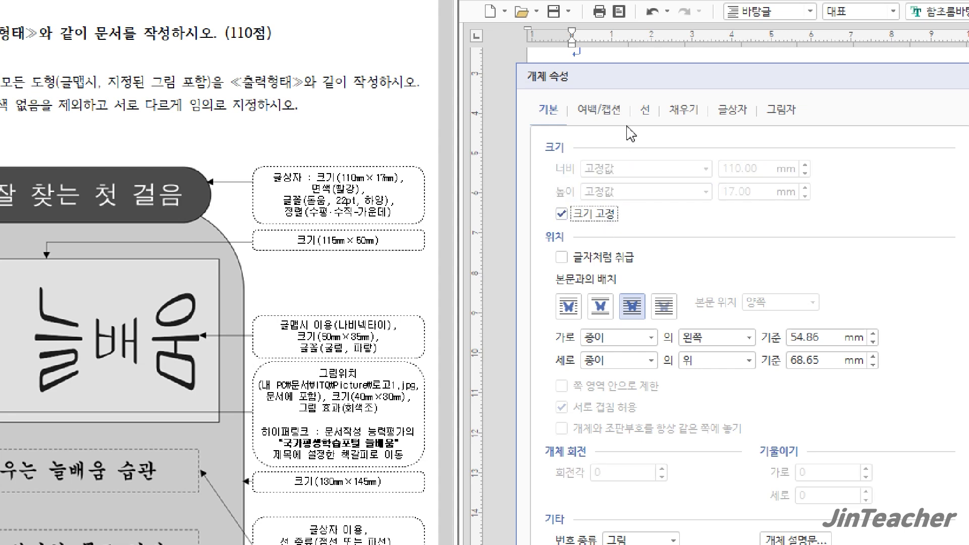
Give the text box semicircular ends (반원) and a red fill
{"action": "left_click", "coordinate": [650, 108]}
{"action": "left_click", "coordinate": [708, 319]}
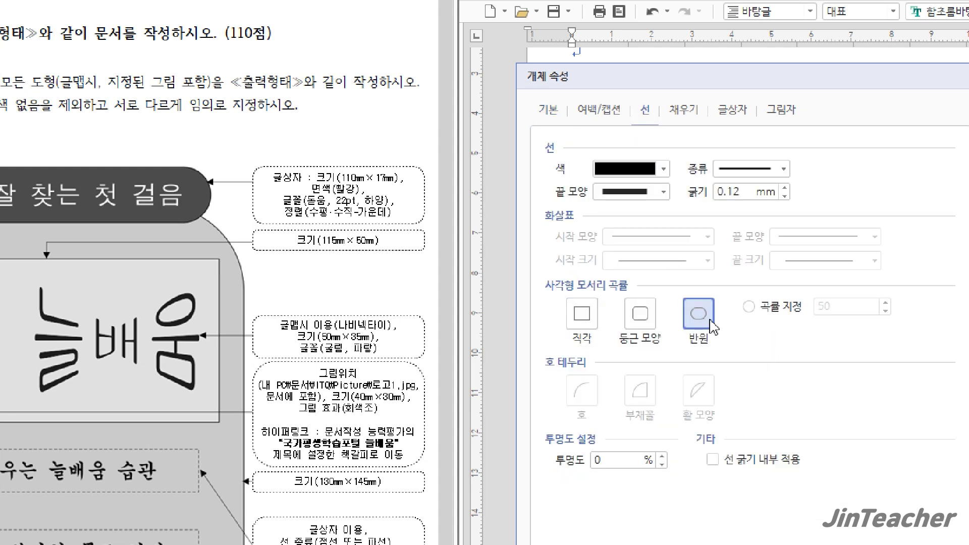
{"action": "left_click", "coordinate": [699, 112]}
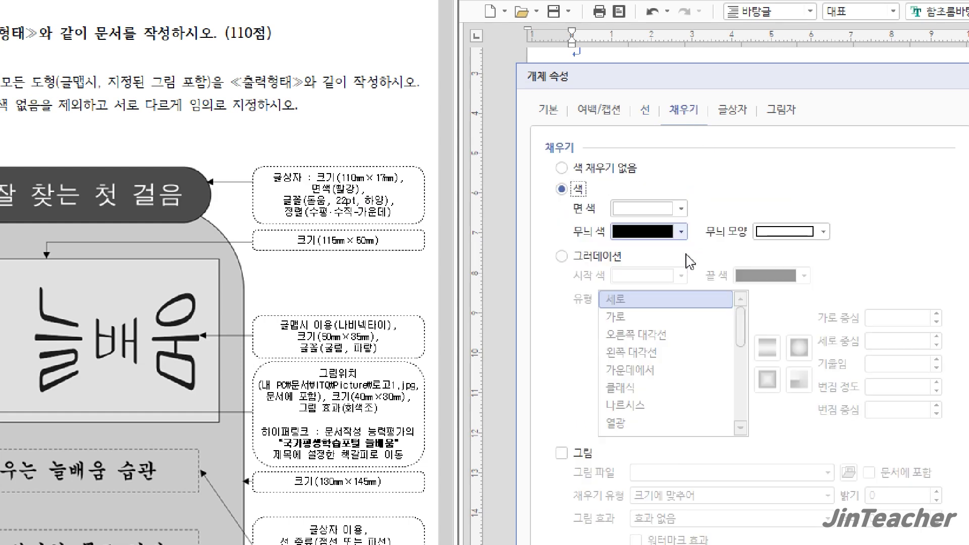
{"action": "left_click", "coordinate": [680, 209]}
{"action": "left_click", "coordinate": [643, 373]}
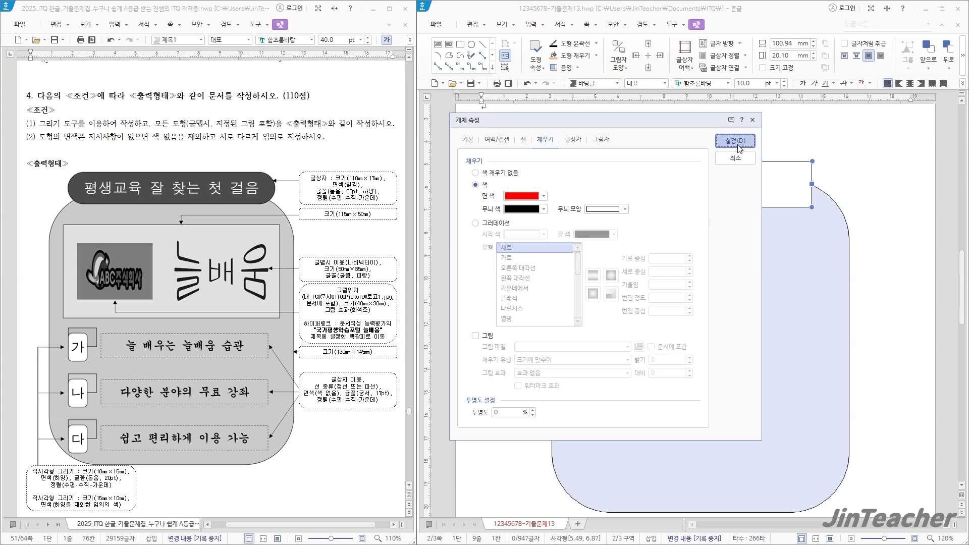
{"action": "left_click", "coordinate": [760, 123]}
Position the red text box centred over the upper edge of the pale blue shape
{"action": "left_click_drag", "start_coordinate": [777, 168], "coordinate": [764, 186]}
{"action": "key", "text": "Right"}
{"action": "key", "text": "Right"}
{"action": "key", "text": "Right"}
{"action": "key", "text": "Up"}
{"action": "key", "text": "Up"}
{"action": "key", "text": "Up"}
{"action": "key", "text": "Up"}
{"action": "key", "text": "Left"}
{"action": "key", "text": "Right"}
{"action": "key", "text": "Right"}
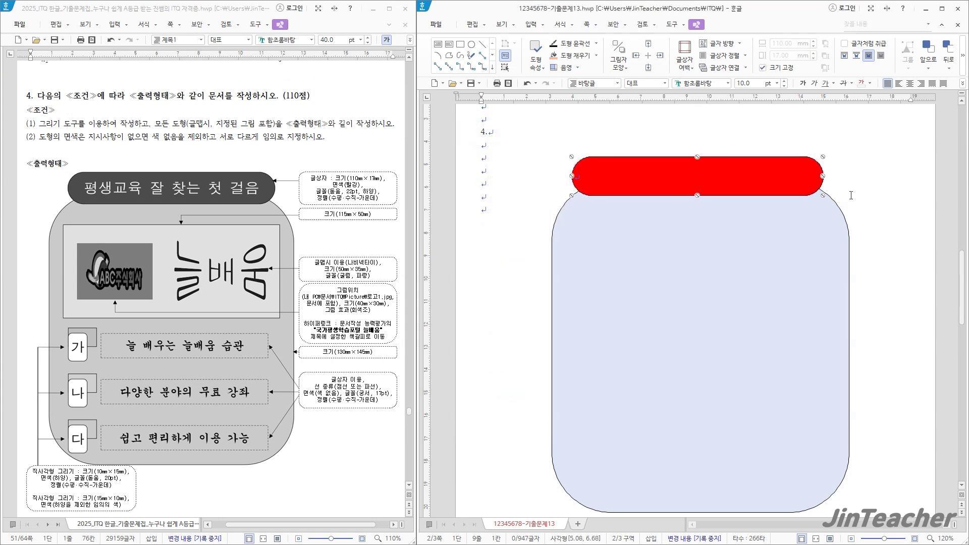
{"action": "left_click", "coordinate": [851, 195]}
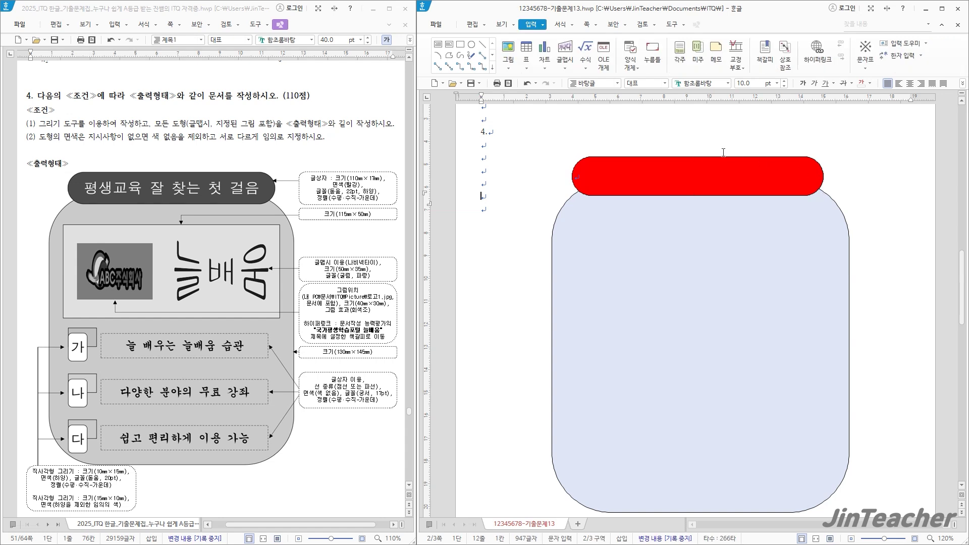
Enter 평생교육 잘 찾는 첫 걸음 in the red text box and format it in 돋움, 22 pt
{"action": "left_click", "coordinate": [633, 182]}
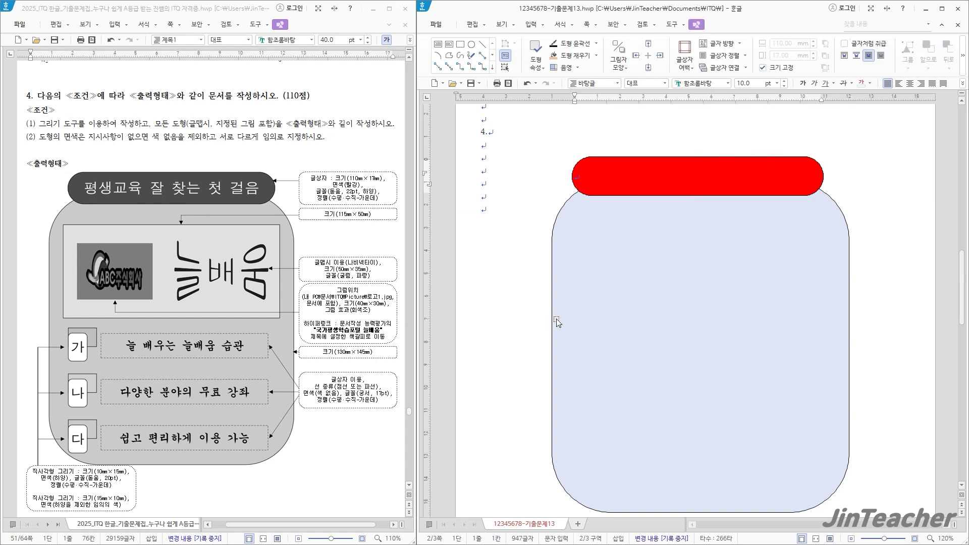
{"action": "type", "text": "평생교육 잘 찾는 첫 걸음"}
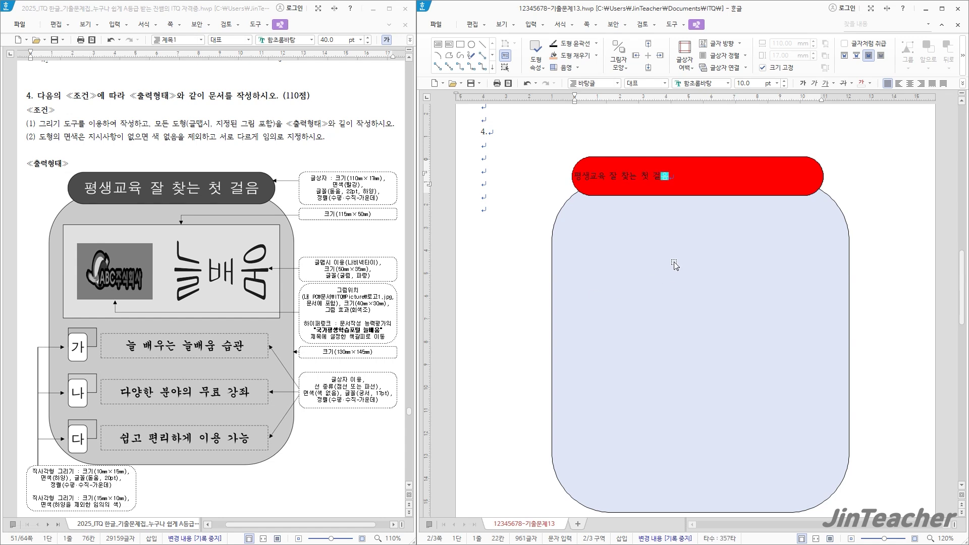
{"action": "left_click_drag", "start_coordinate": [689, 175], "coordinate": [574, 174]}
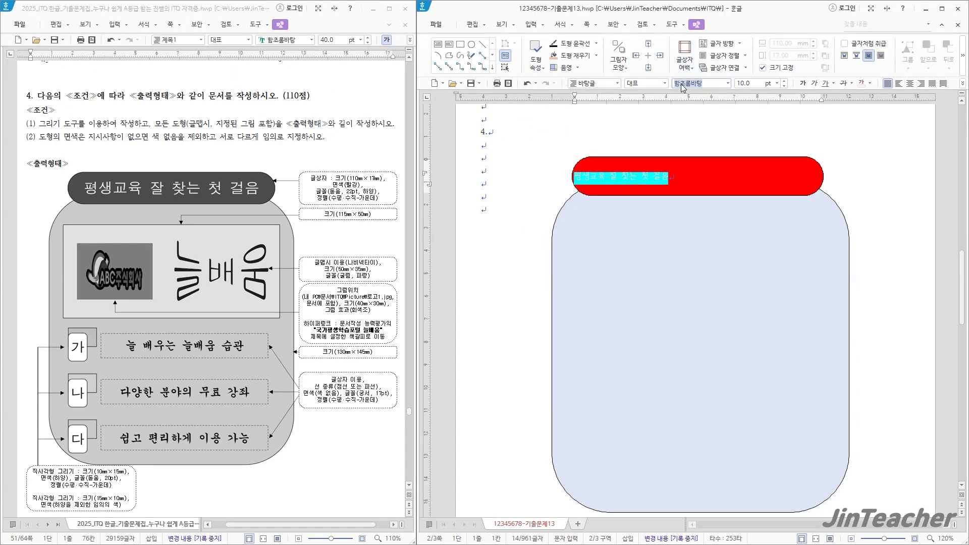
{"action": "type", "text": "돋움"}
{"action": "key", "text": "Return"}
{"action": "left_click", "coordinate": [746, 83]}
{"action": "type", "text": "22"}
{"action": "key", "text": "Return"}
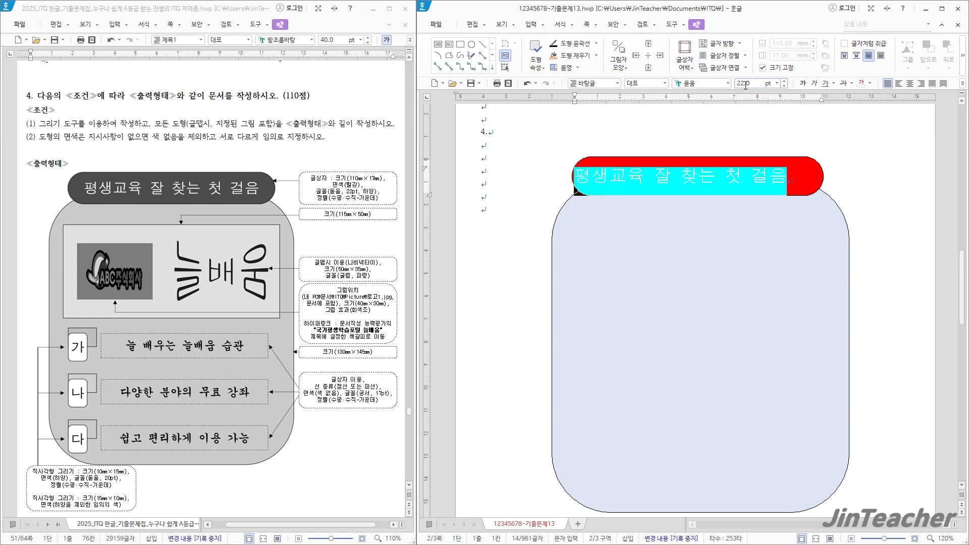
Colour the title text white and centre it horizontally in the red text box
{"action": "left_click", "coordinate": [869, 83]}
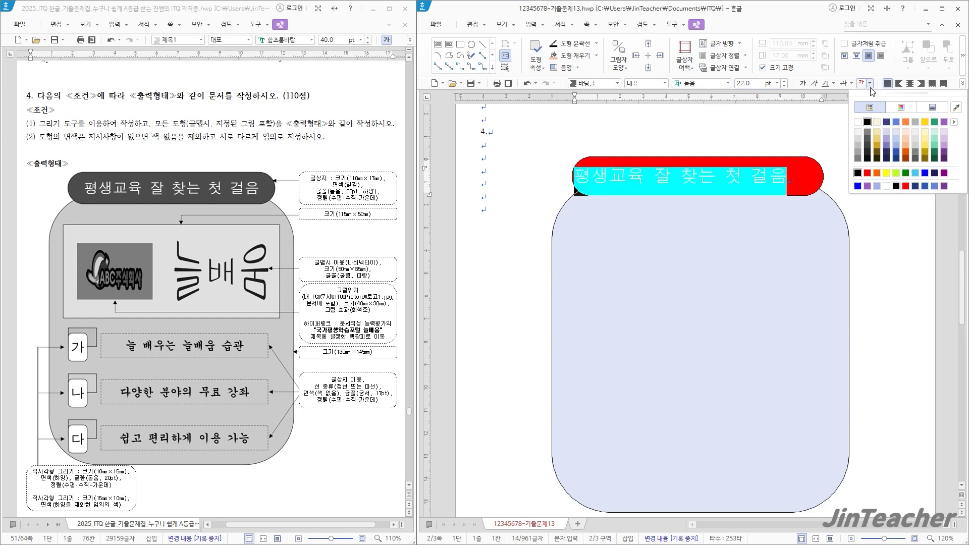
{"action": "left_click", "coordinate": [857, 122]}
{"action": "left_click", "coordinate": [910, 84]}
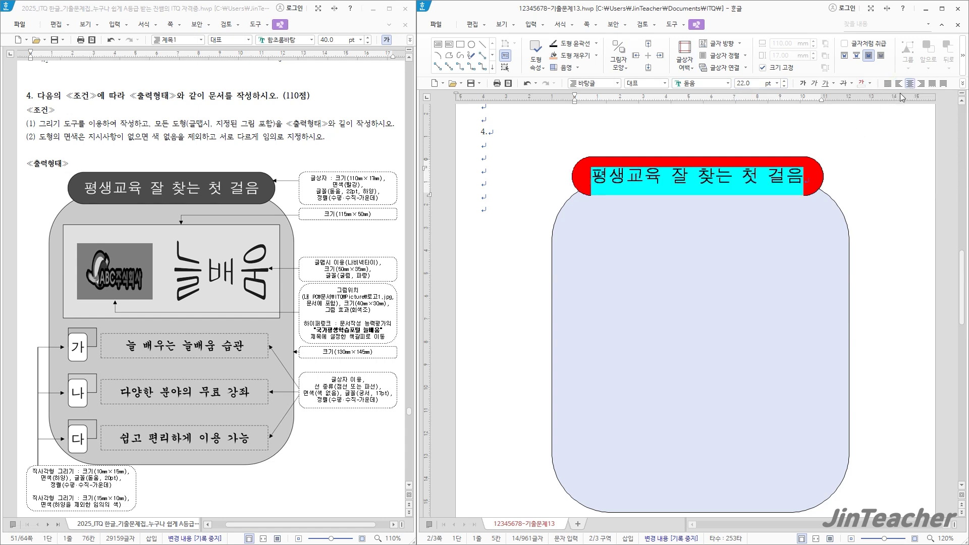
{"action": "left_click", "coordinate": [525, 173]}
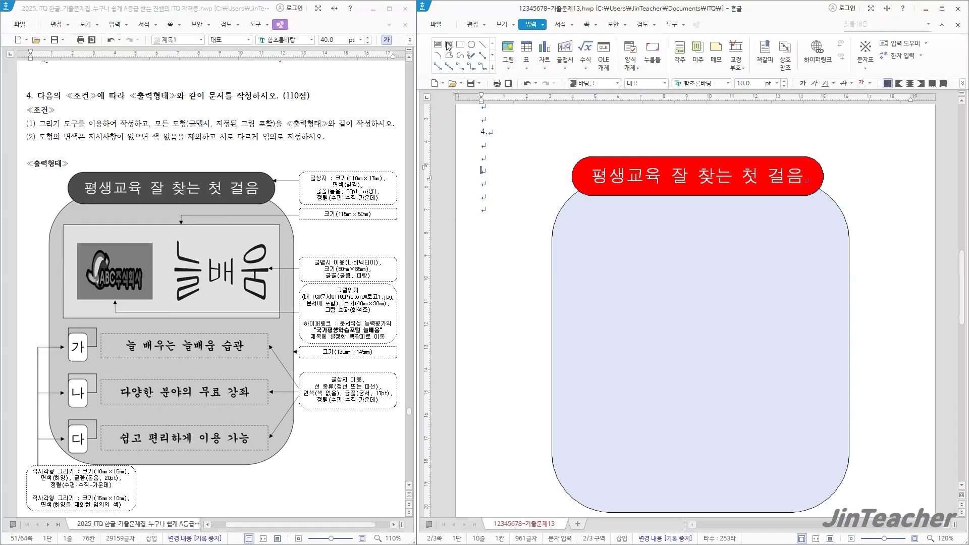
Draw a rectangle below the title inside the blue shape and set its size to 115 × 50 mm, locked
{"action": "left_click", "coordinate": [459, 44]}
{"action": "left_click_drag", "start_coordinate": [564, 227], "coordinate": [830, 322]}
{"action": "double_click", "coordinate": [821, 296]}
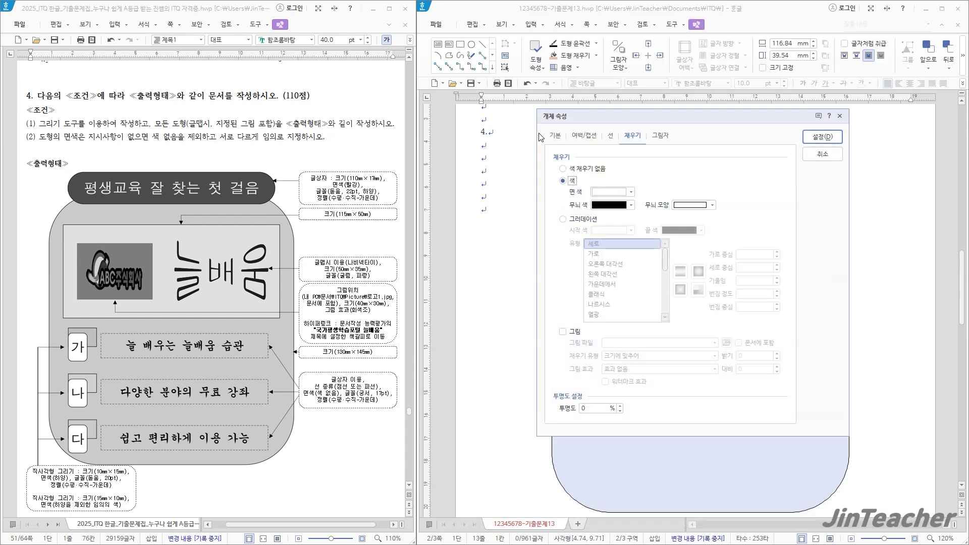
{"action": "left_click", "coordinate": [555, 135]}
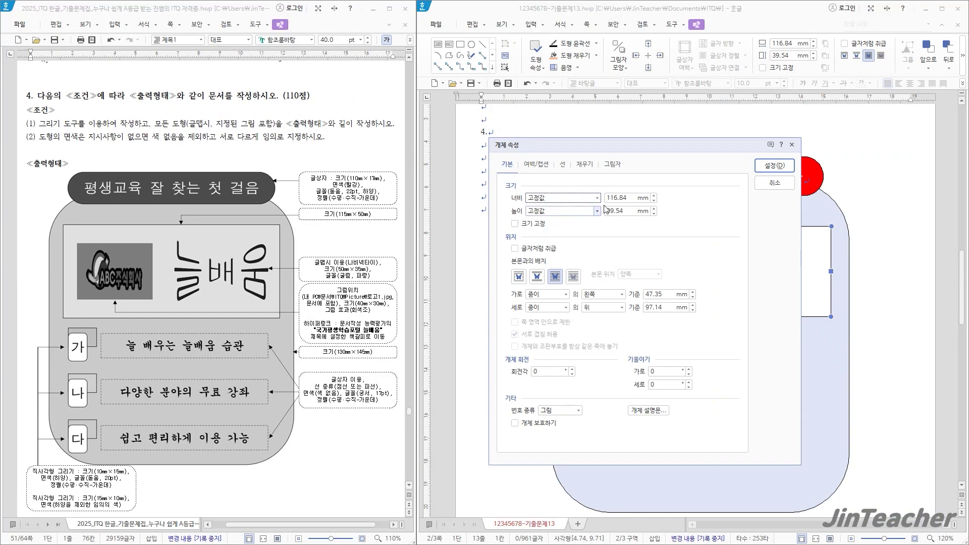
{"action": "double_click", "coordinate": [628, 200]}
{"action": "type", "text": "115"}
{"action": "key", "text": "Tab"}
{"action": "type", "text": "5"}
{"action": "left_click", "coordinate": [516, 224]}
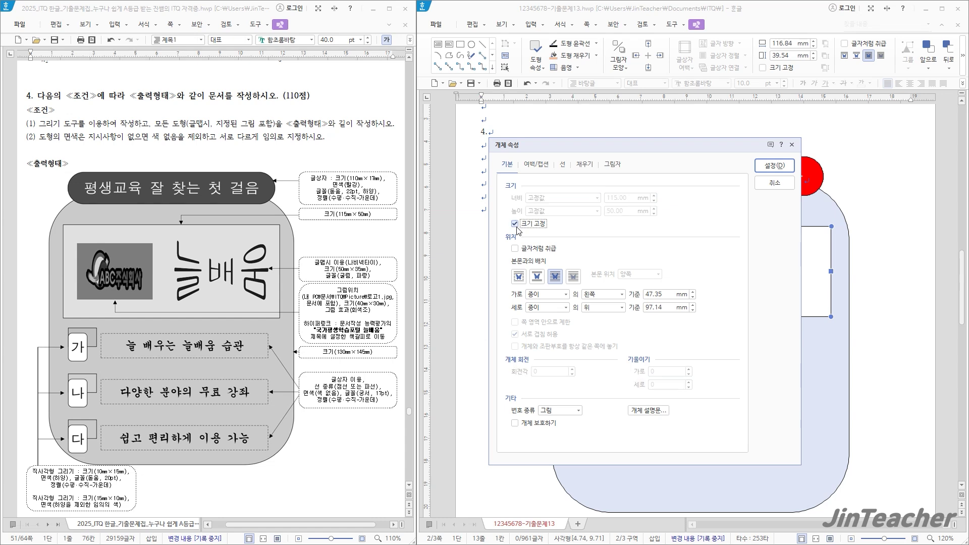
Fill the 115 × 50 mm rectangle with pale yellow
{"action": "left_click", "coordinate": [584, 165]}
{"action": "left_click", "coordinate": [583, 220]}
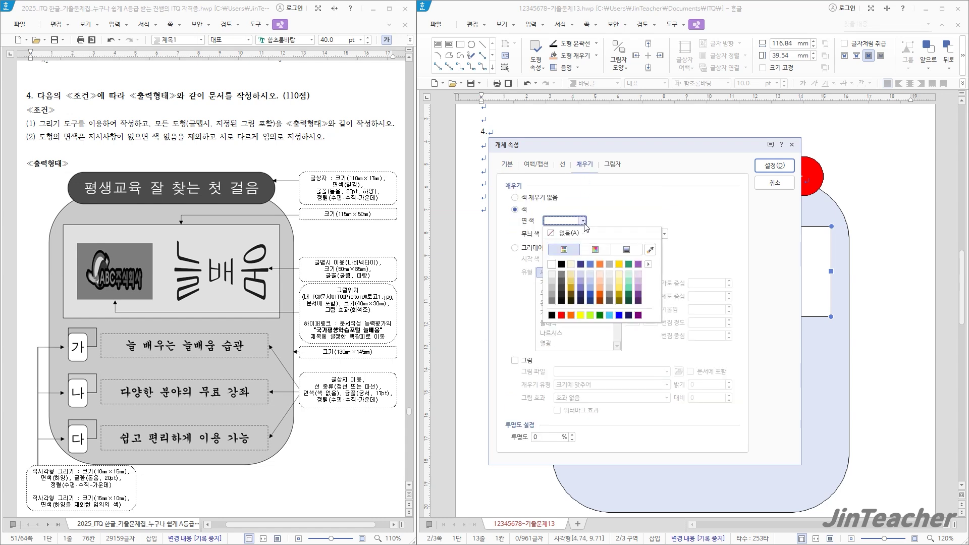
{"action": "left_click", "coordinate": [618, 273]}
{"action": "left_click", "coordinate": [768, 168]}
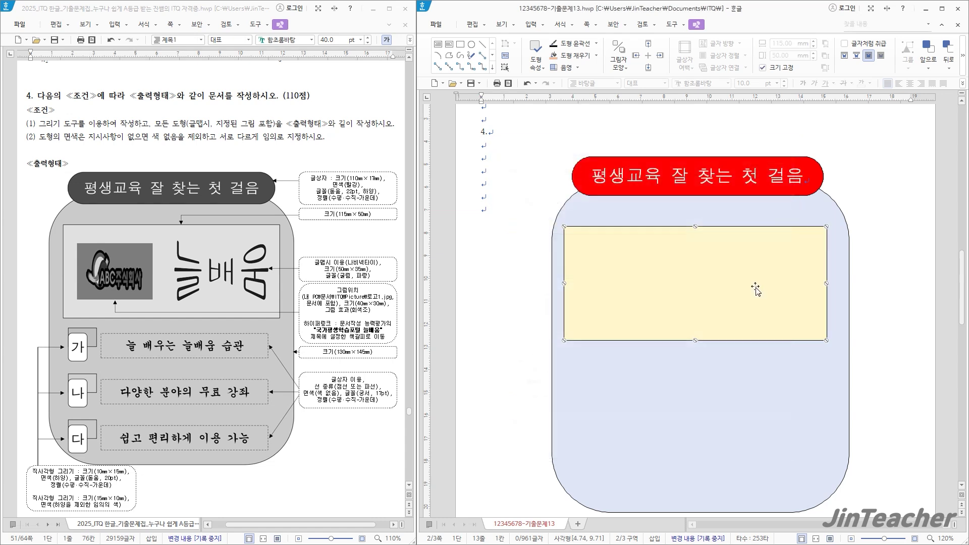
Position the yellow rectangle centred inside the blue shape, just below the red title box
{"action": "key", "text": "Left"}
{"action": "key", "text": "Up"}
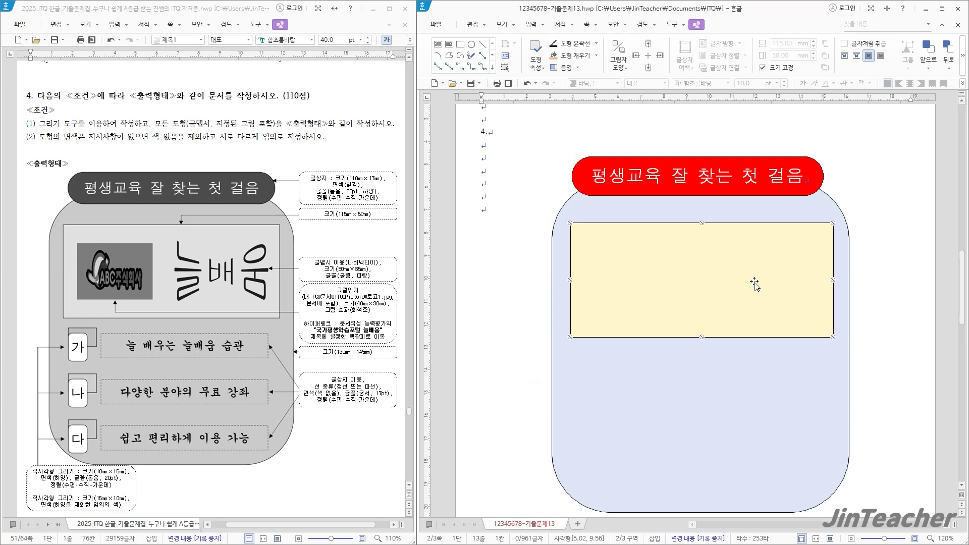
{"action": "key", "text": "Up"}
{"action": "key", "text": "Up"}
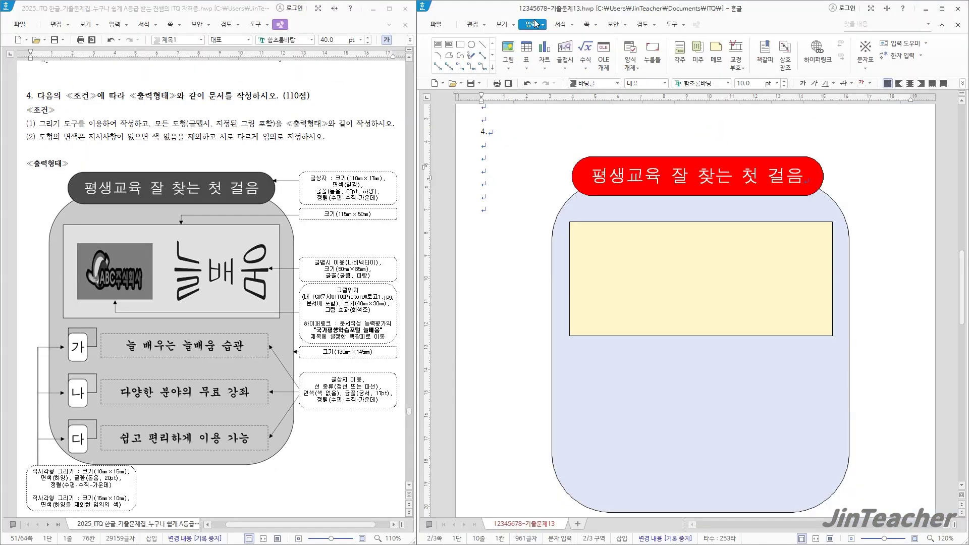
Insert the 로고1 picture from the ITQ Picture folder beside the yellow rectangle, drawn about 76 × 25 mm
{"action": "left_click", "coordinate": [508, 50]}
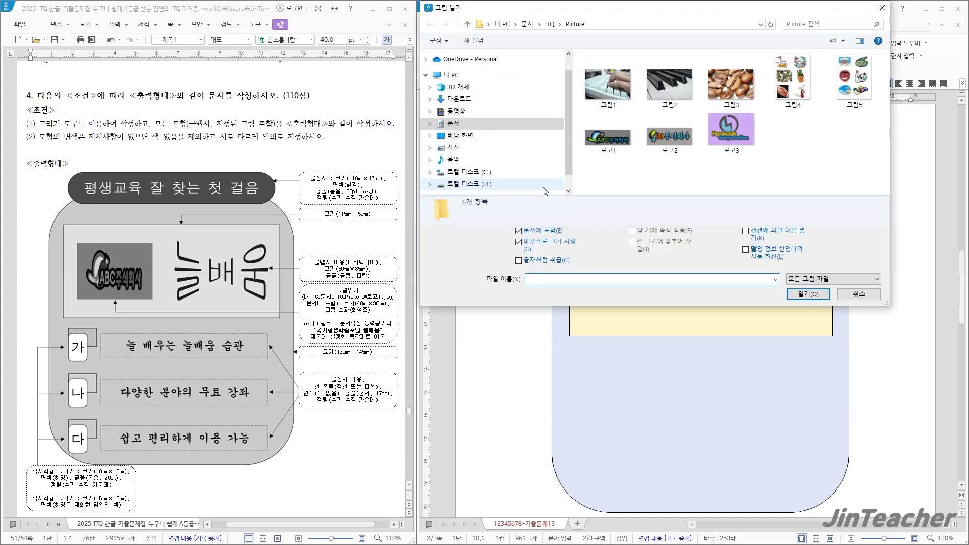
{"action": "left_click", "coordinate": [607, 135]}
{"action": "left_click", "coordinate": [807, 296]}
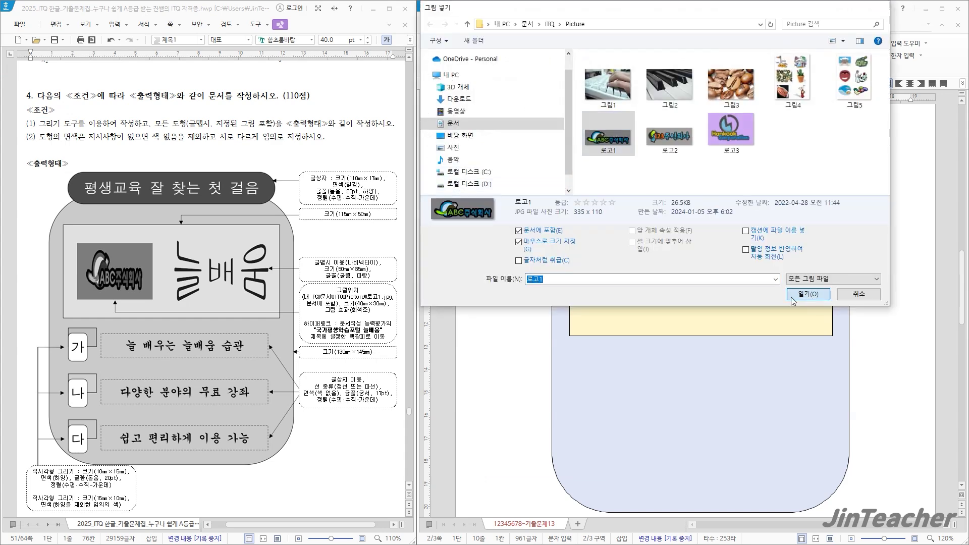
{"action": "left_click_drag", "start_coordinate": [504, 255], "coordinate": [678, 312]}
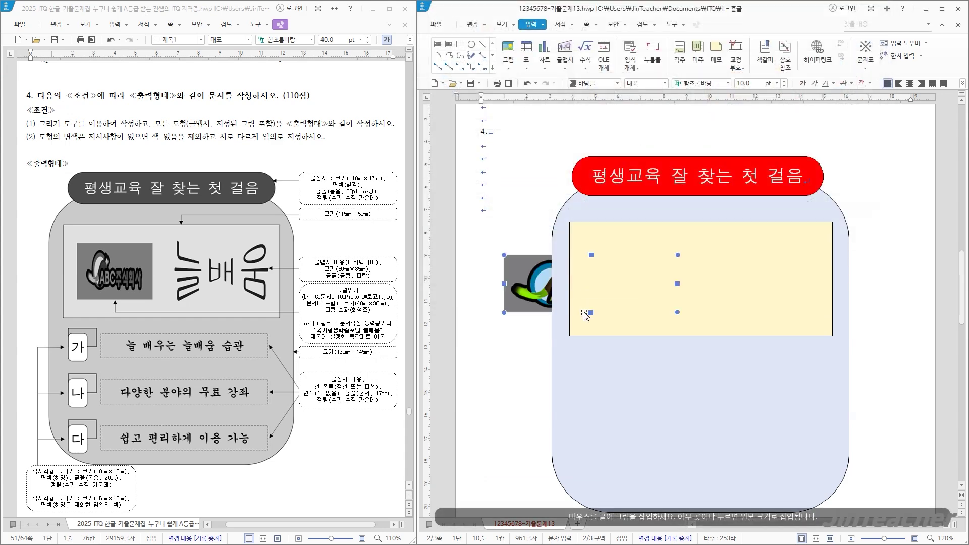
Set the logo picture's size to 40 × 30 mm, locked, and place it in front of the text
{"action": "double_click", "coordinate": [534, 283]}
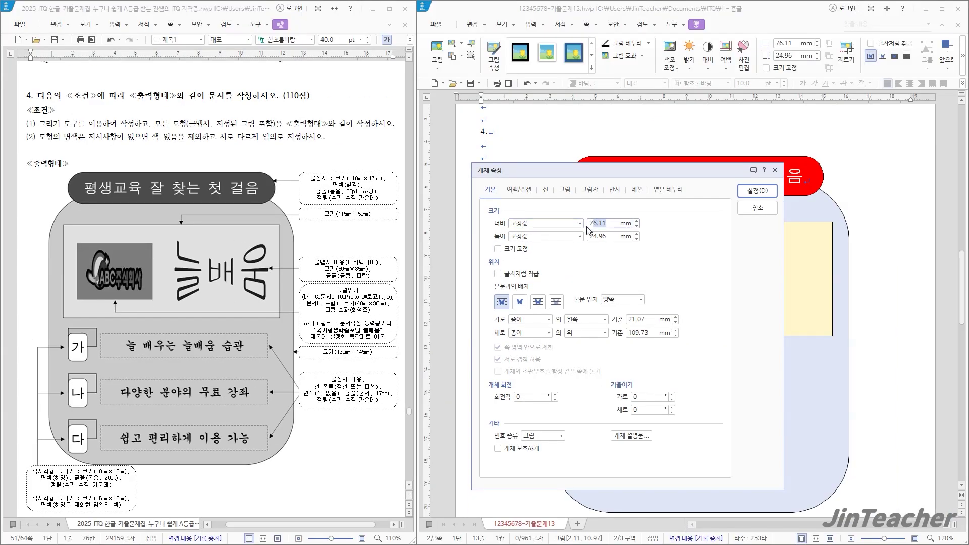
{"action": "type", "text": "40"}
{"action": "key", "text": "Tab"}
{"action": "type", "text": "30"}
{"action": "left_click", "coordinate": [517, 249]}
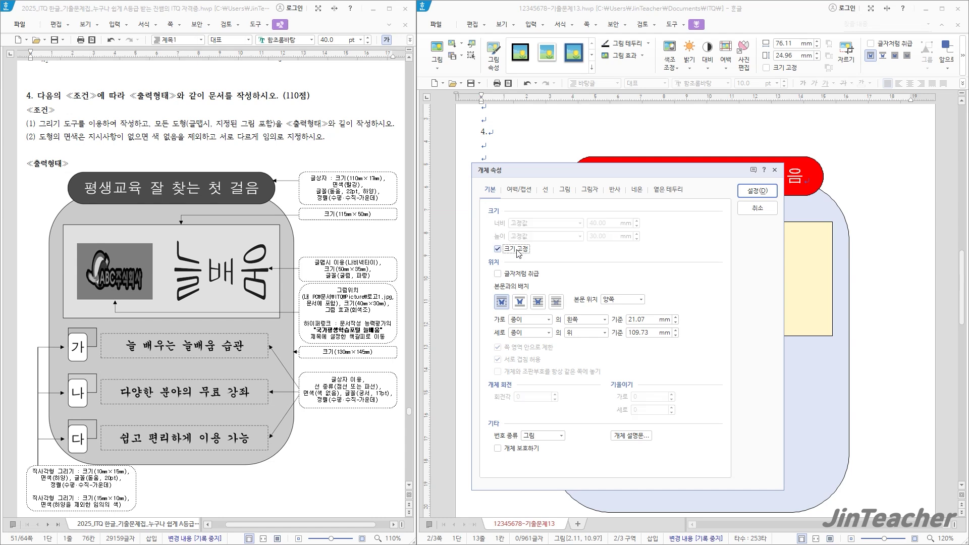
{"action": "left_click", "coordinate": [538, 301]}
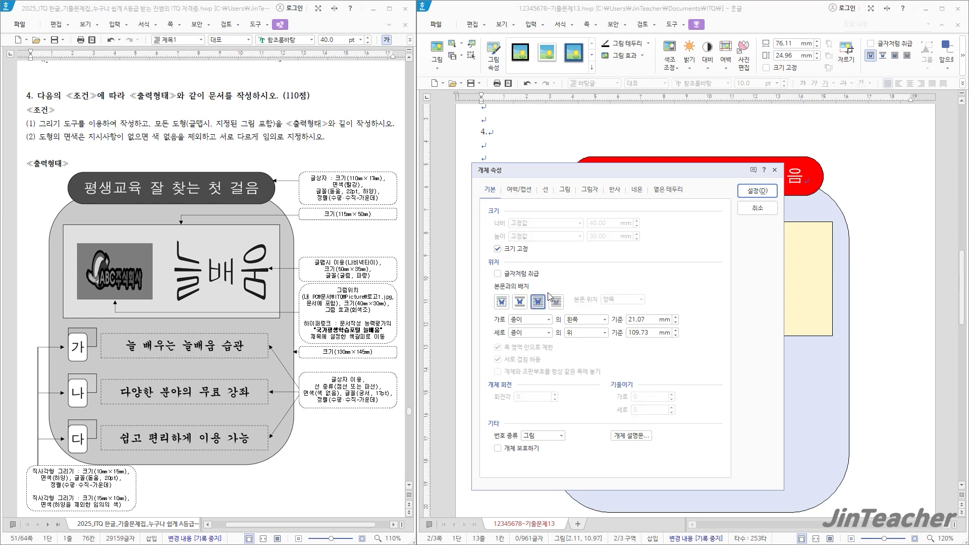
Apply the grayscale picture effect to the logo and move it into the left part of the yellow rectangle
{"action": "left_click", "coordinate": [569, 191]}
{"action": "left_click", "coordinate": [501, 399]}
{"action": "left_click", "coordinate": [757, 191]}
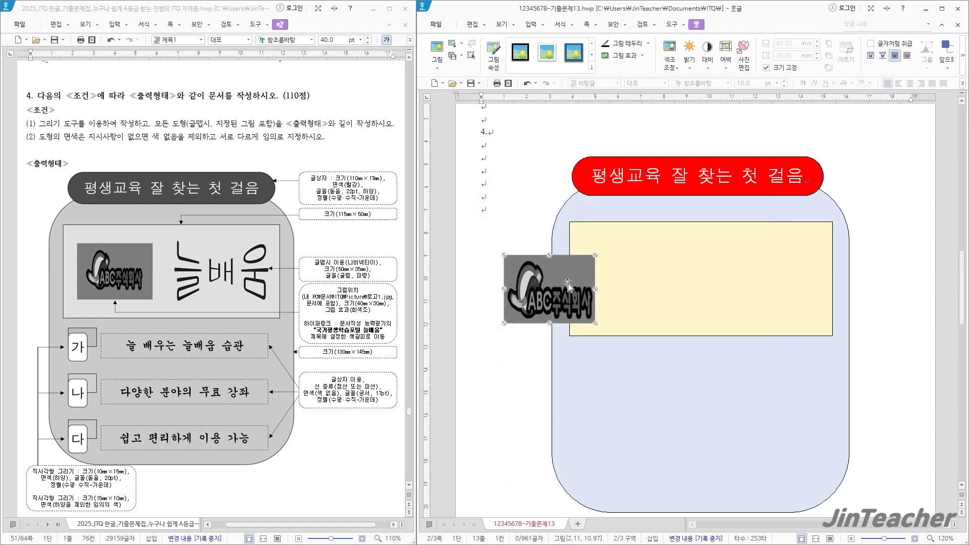
{"action": "left_click_drag", "start_coordinate": [561, 307], "coordinate": [639, 292]}
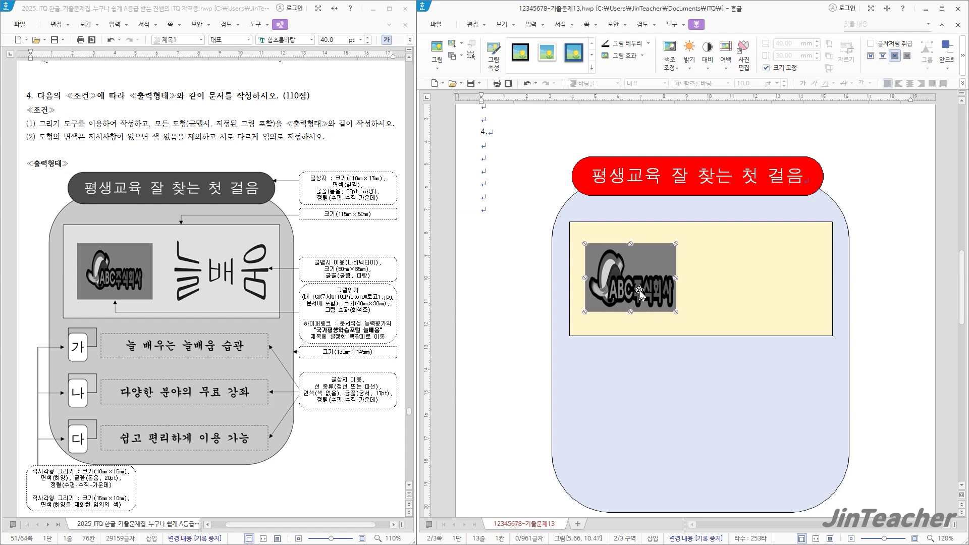
Add a hyperlink from the logo picture to the 평생교육 bookmark in the current document
{"action": "left_click", "coordinate": [526, 25]}
{"action": "left_click", "coordinate": [817, 51]}
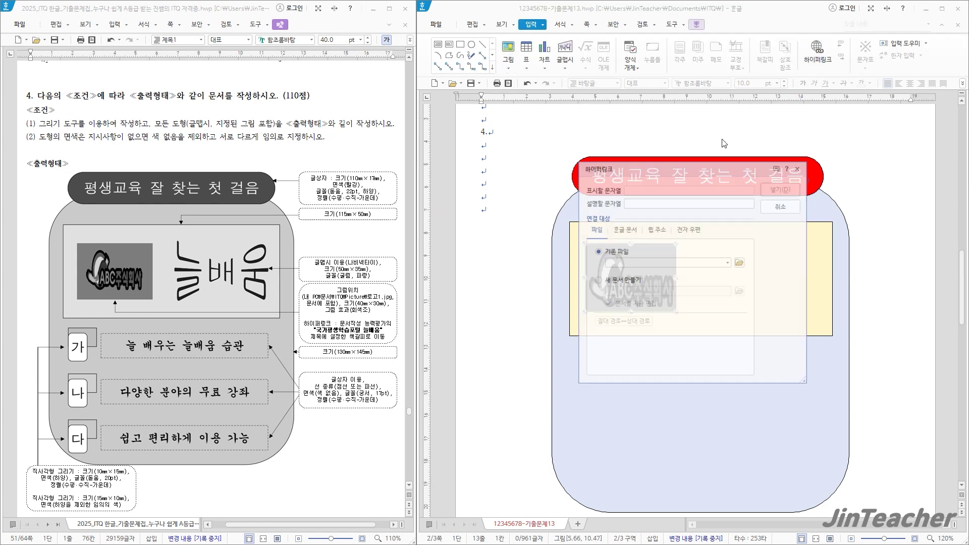
{"action": "left_click", "coordinate": [625, 230]}
{"action": "left_click", "coordinate": [652, 309]}
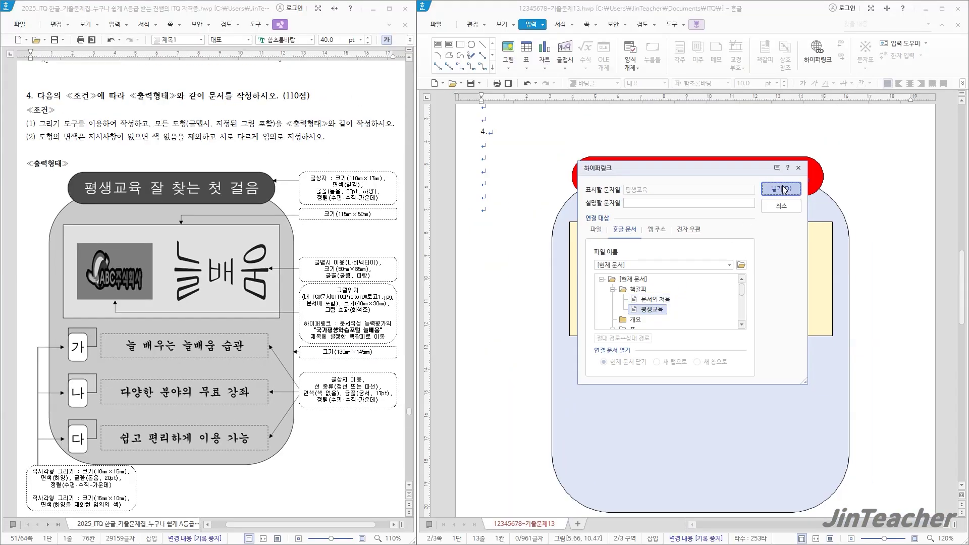
{"action": "left_click", "coordinate": [873, 98]}
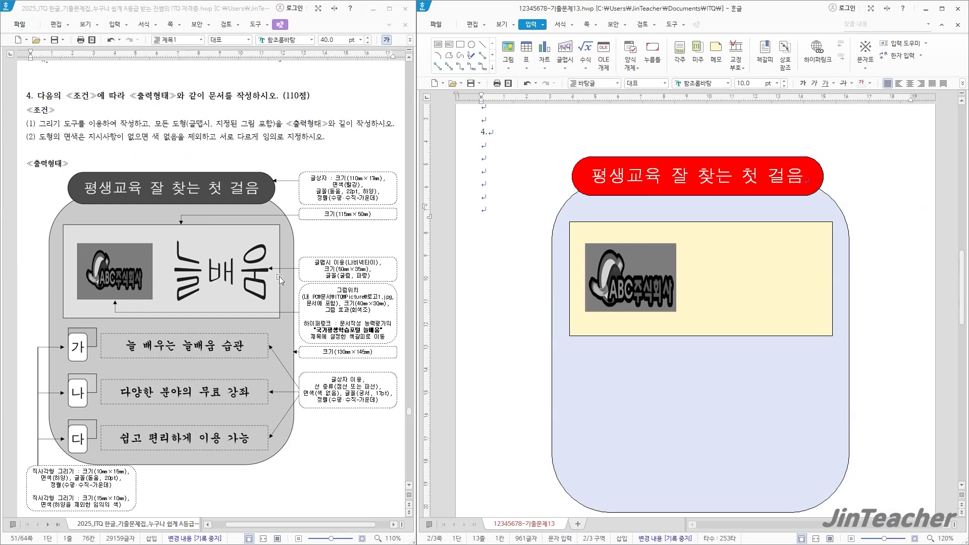
Insert a WordArt (글맵시) reading "늘배움" with the butterfly-tie shape and the 굴림 font
{"action": "left_click", "coordinate": [572, 52]}
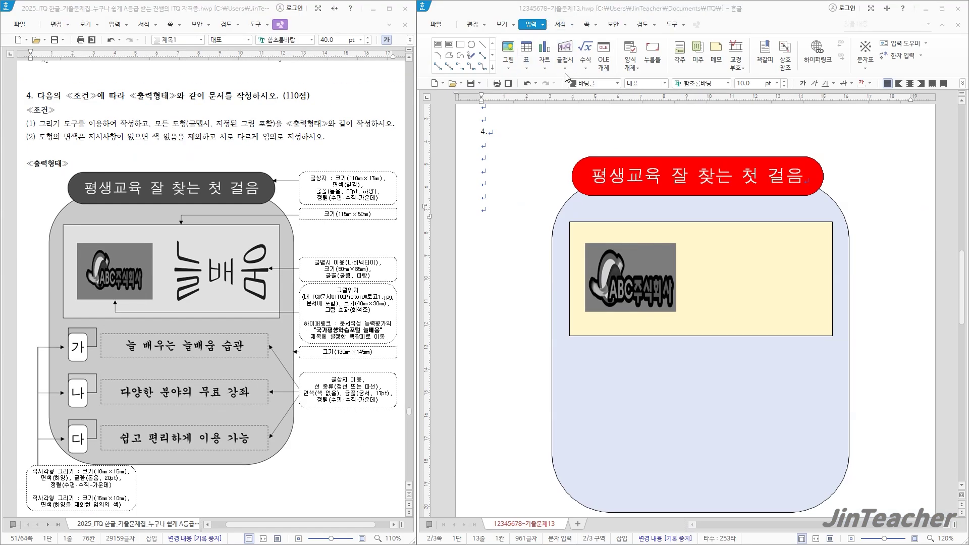
{"action": "left_click_drag", "start_coordinate": [628, 188], "coordinate": [460, 187]}
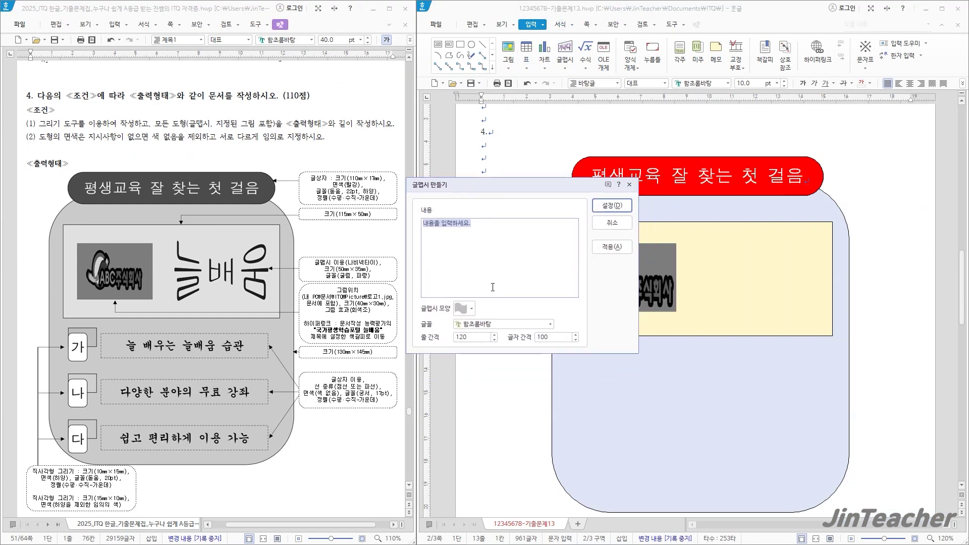
{"action": "type", "text": "늘배움"}
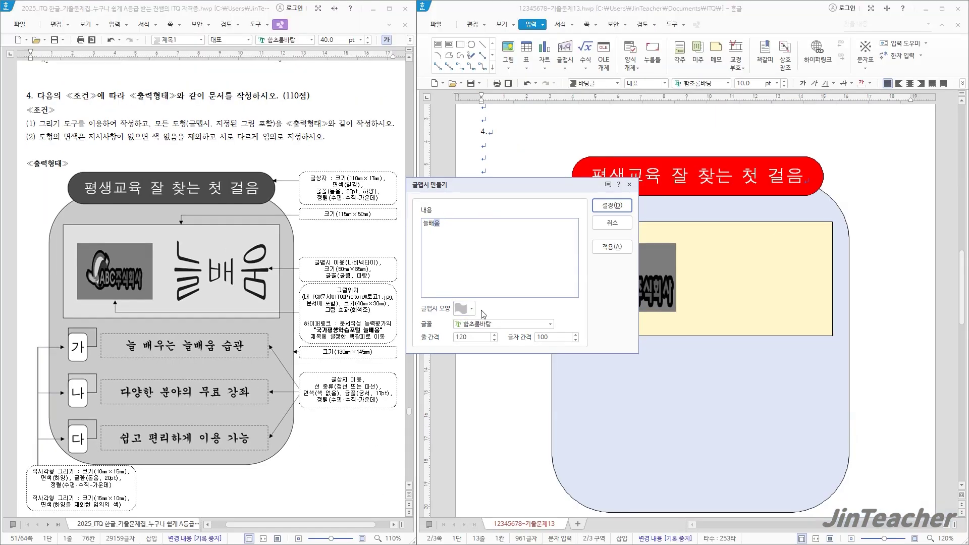
{"action": "left_click", "coordinate": [563, 332]}
{"action": "left_click", "coordinate": [494, 359]}
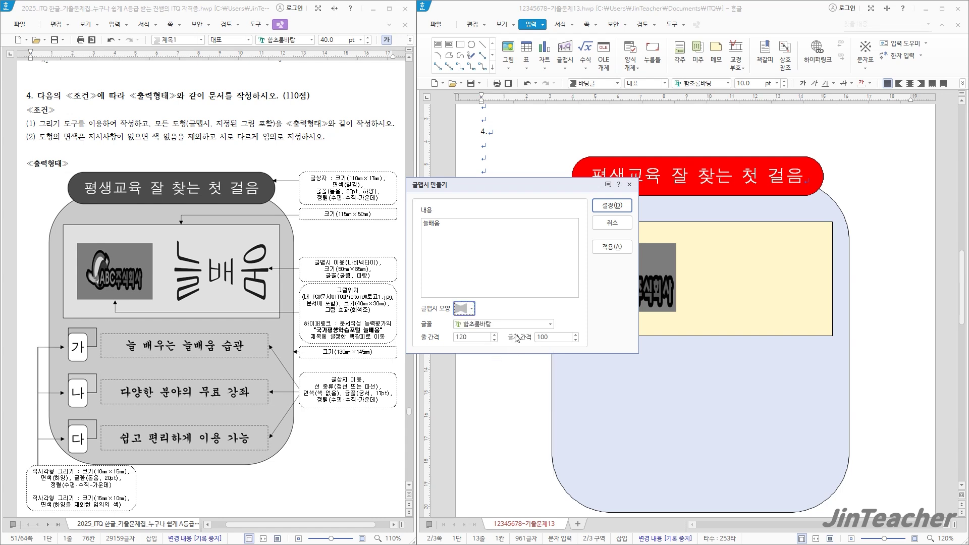
{"action": "left_click", "coordinate": [550, 326]}
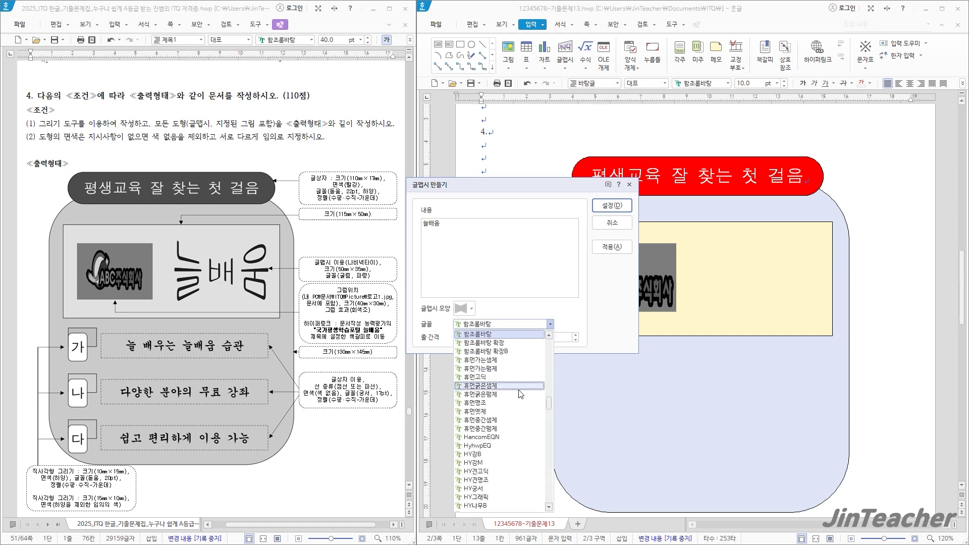
{"action": "scroll", "coordinate": [507, 398], "scroll_direction": "up", "scroll_amount": 10}
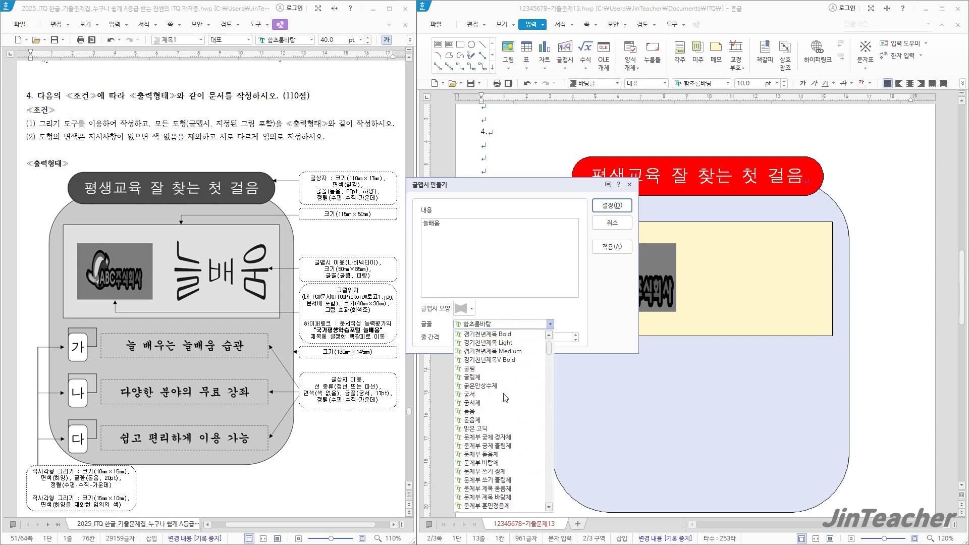
{"action": "left_click", "coordinate": [471, 395]}
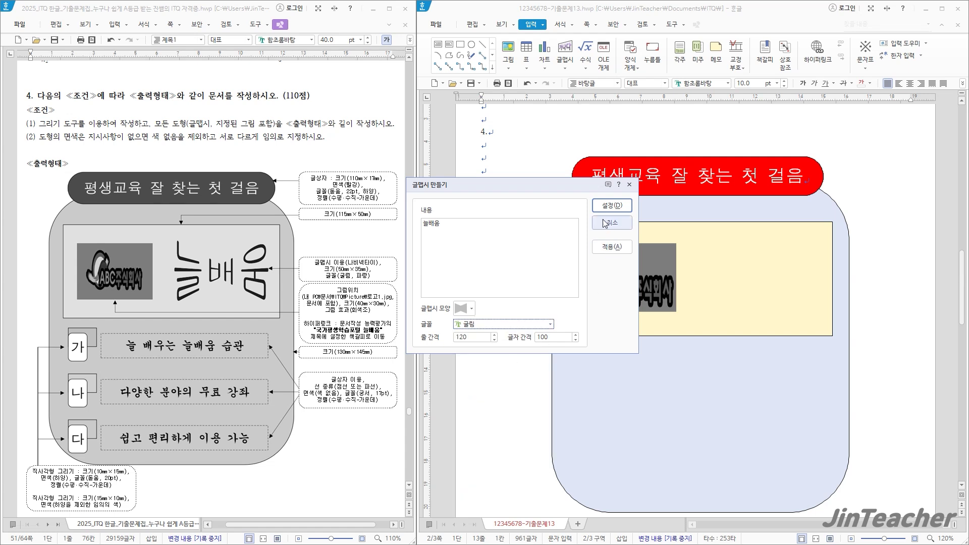
{"action": "left_click", "coordinate": [611, 205]}
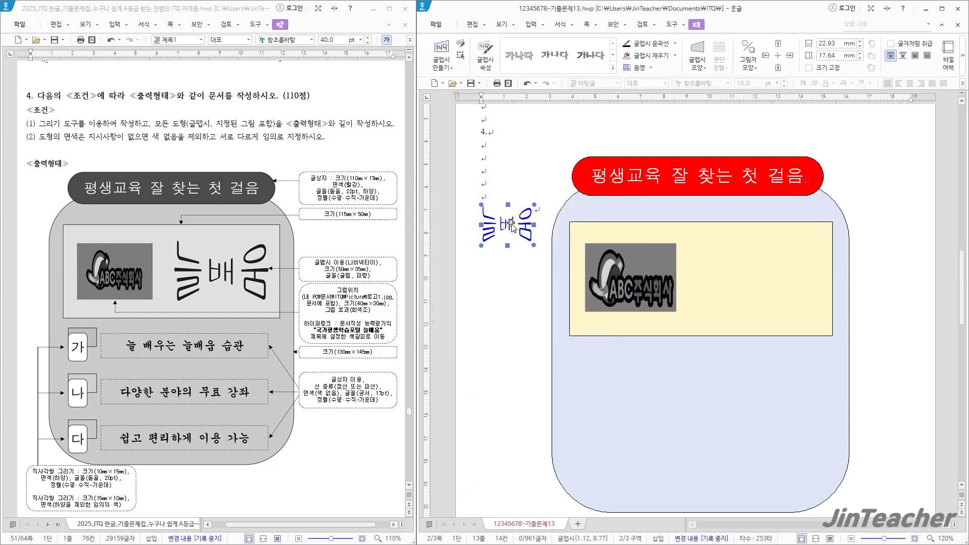
Set the "늘배움" WordArt to 50 mm wide and 35 mm high, lock its size and place it in front of text
{"action": "double_click", "coordinate": [532, 200]}
{"action": "left_click_drag", "start_coordinate": [579, 113], "coordinate": [482, 192]}
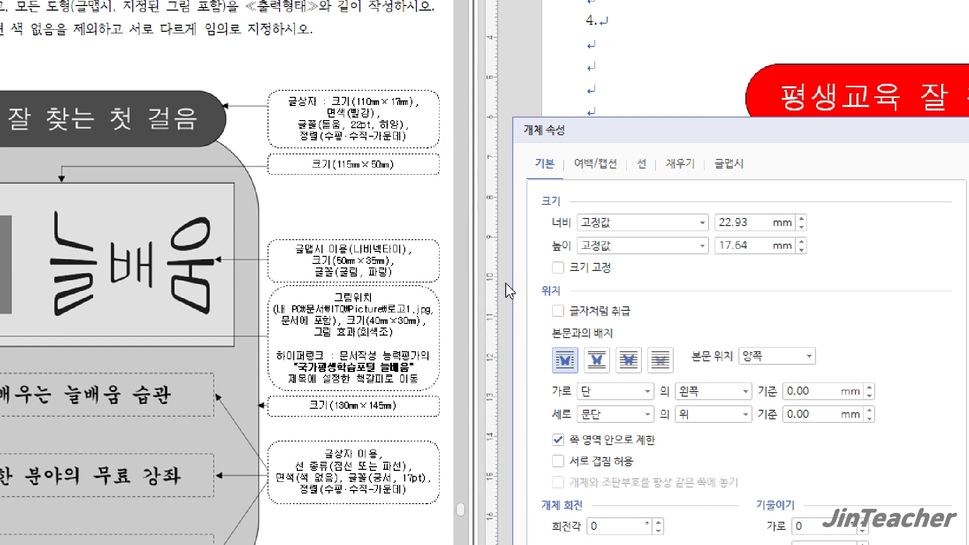
{"action": "left_click_drag", "start_coordinate": [729, 225], "coordinate": [696, 223]}
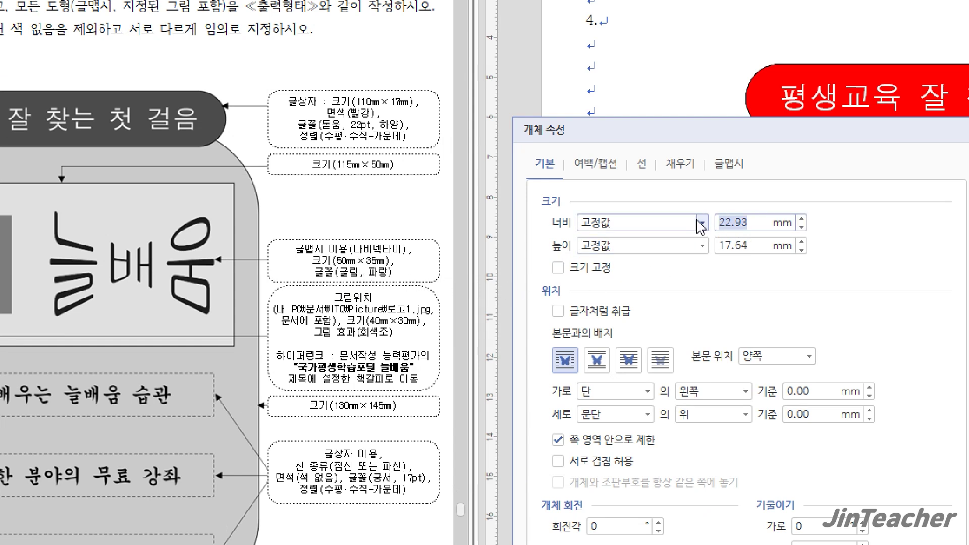
{"action": "type", "text": "50"}
{"action": "key", "text": "Tab"}
{"action": "type", "text": "35"}
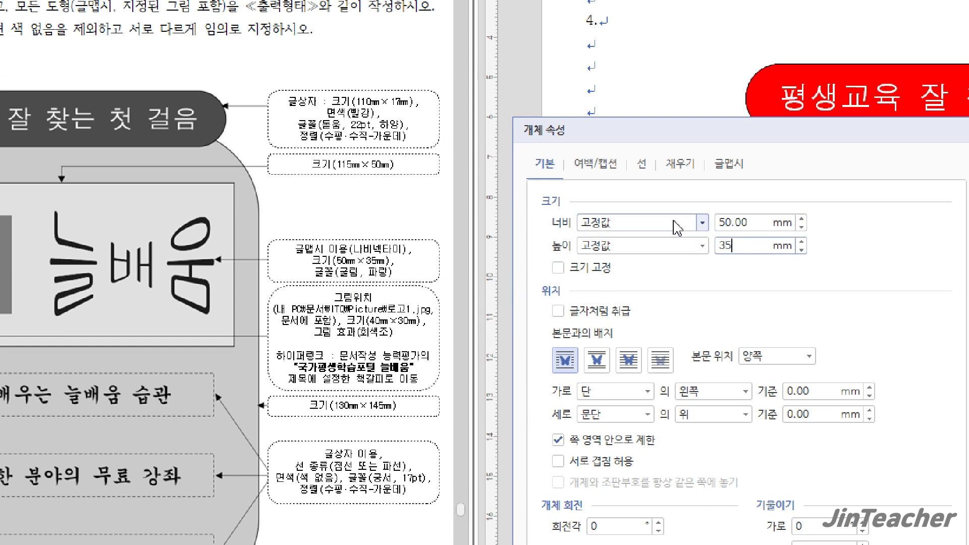
{"action": "left_click", "coordinate": [559, 268]}
{"action": "left_click", "coordinate": [627, 360]}
Keep the WordArt's fill colour blue, apply its properties and move it into the yellow rectangle beside the logo
{"action": "left_click", "coordinate": [686, 168]}
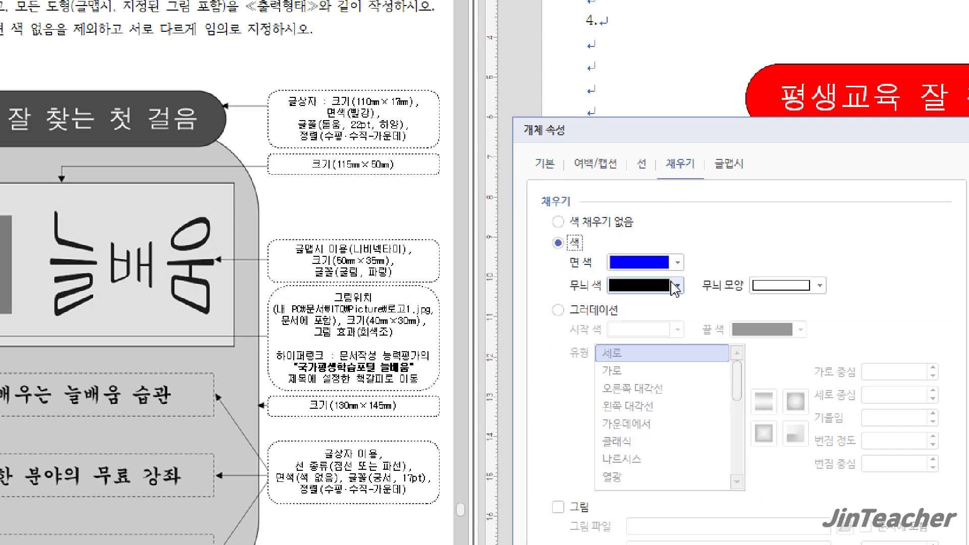
{"action": "left_click", "coordinate": [676, 263]}
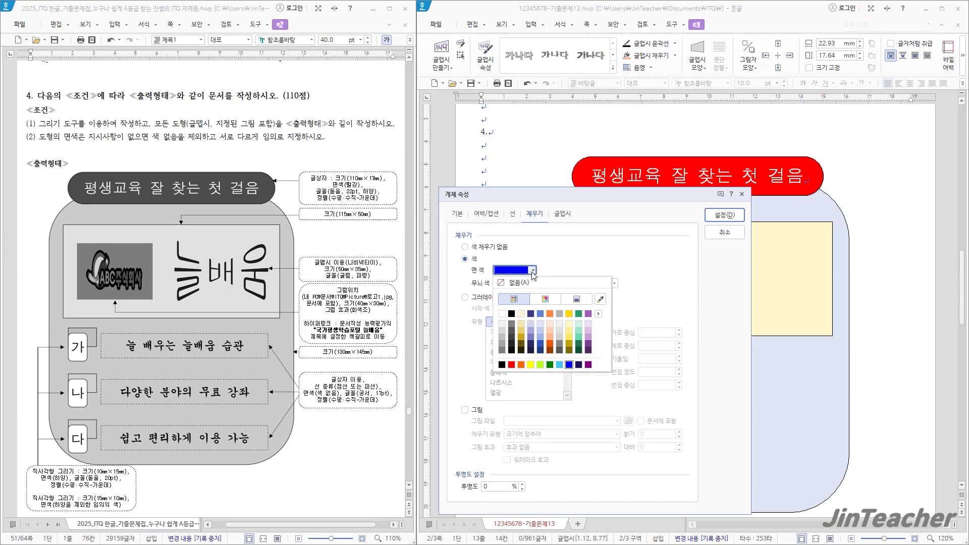
{"action": "left_click", "coordinate": [631, 259]}
{"action": "left_click", "coordinate": [724, 214]}
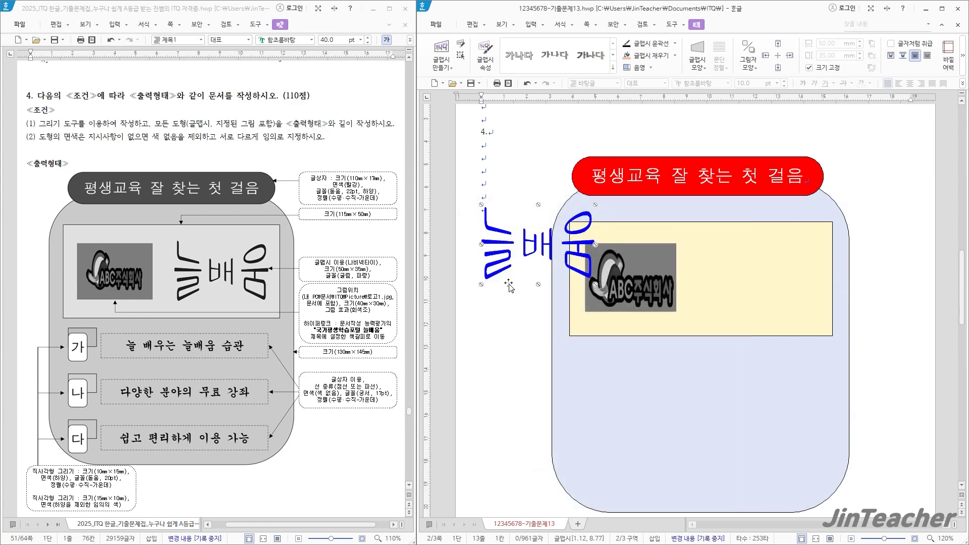
{"action": "left_click_drag", "start_coordinate": [557, 247], "coordinate": [756, 281]}
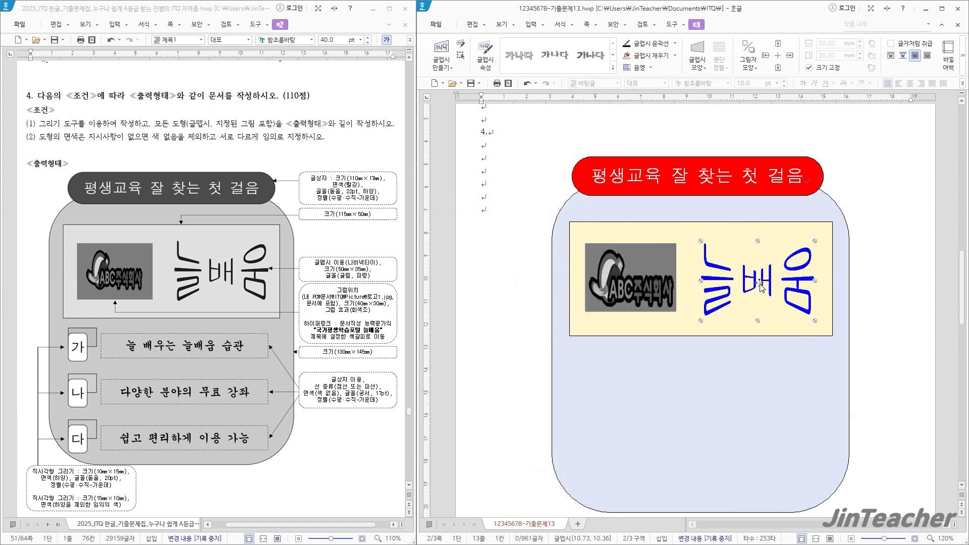
{"action": "left_click", "coordinate": [462, 235]}
Draw a small rectangle in the blank area beside the large rounded shape and set its size to 15 mm wide and 10 mm high
{"action": "scroll", "coordinate": [534, 234], "scroll_direction": "down", "scroll_amount": 1}
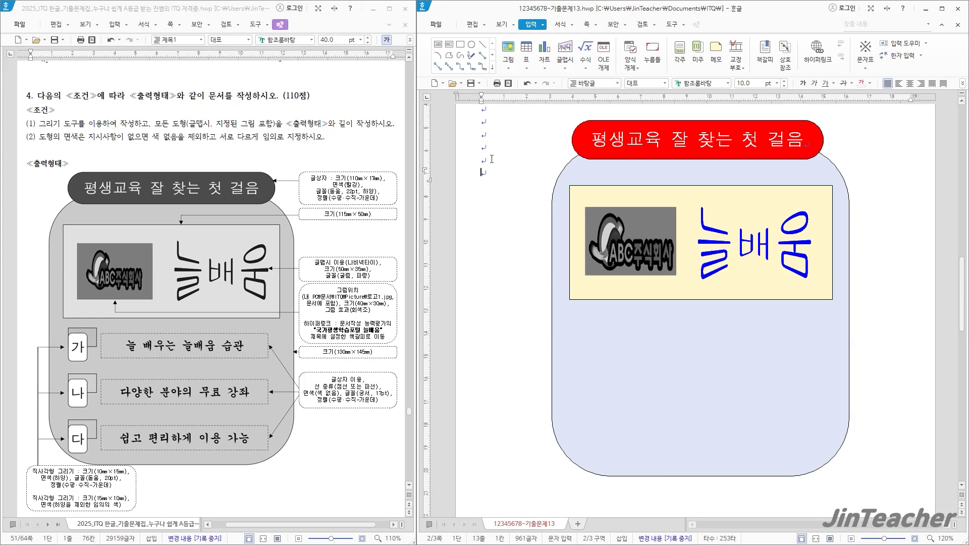
{"action": "left_click", "coordinate": [460, 46]}
{"action": "left_click_drag", "start_coordinate": [484, 354], "coordinate": [519, 402]}
{"action": "key", "text": "p"}
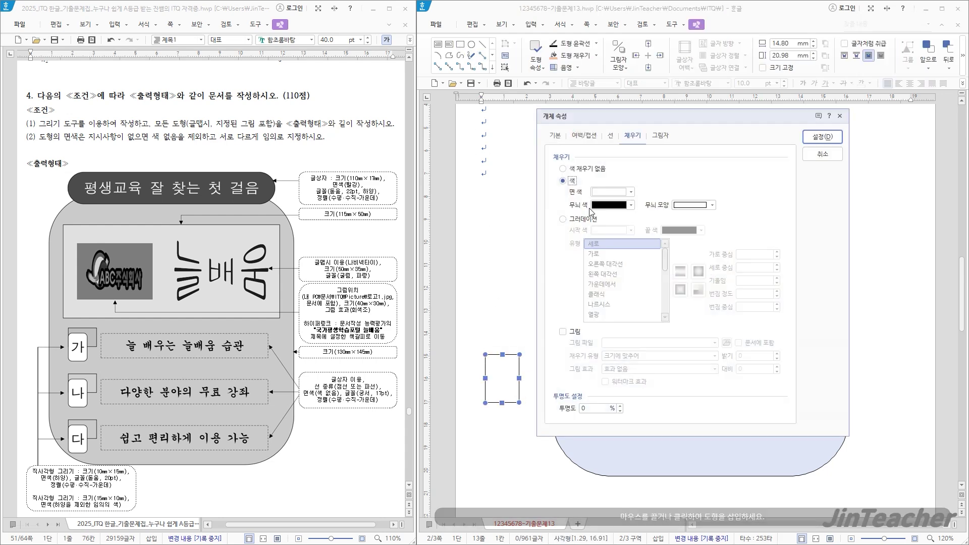
{"action": "left_click", "coordinate": [457, 207]}
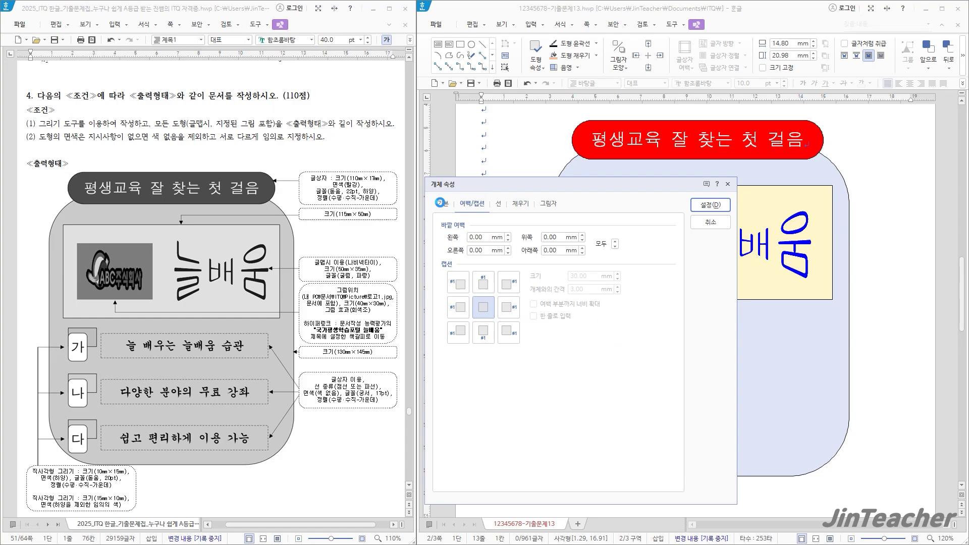
{"action": "left_click", "coordinate": [442, 204]}
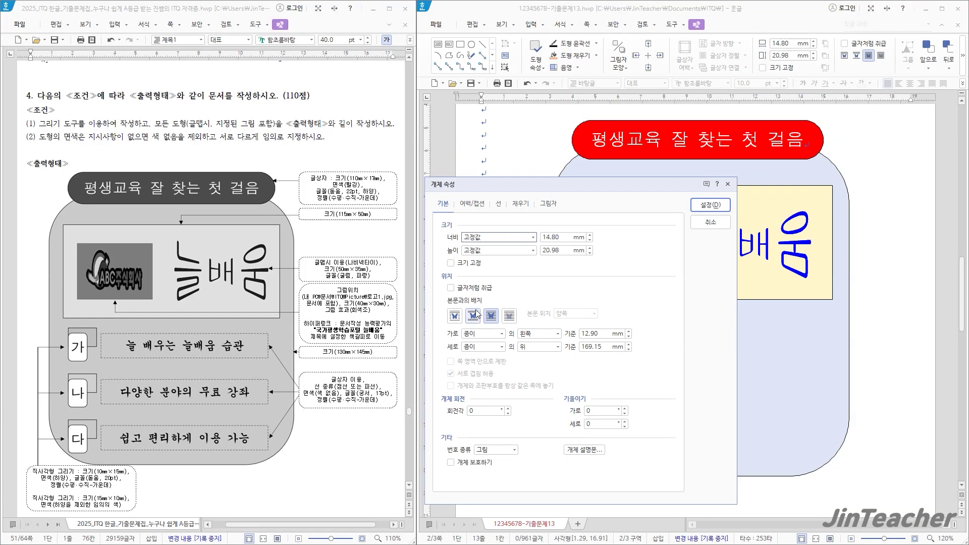
{"action": "double_click", "coordinate": [555, 238]}
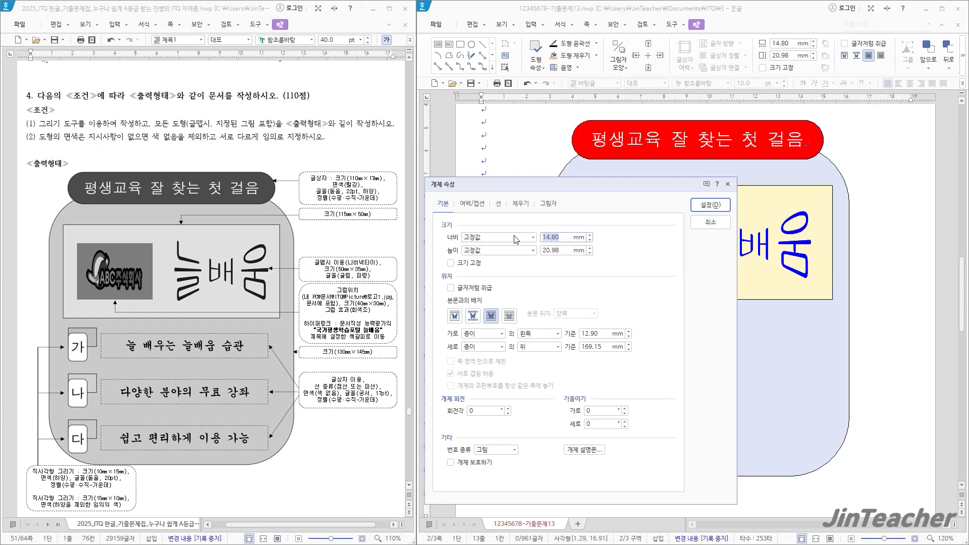
{"action": "type", "text": "15"}
{"action": "key", "text": "Tab"}
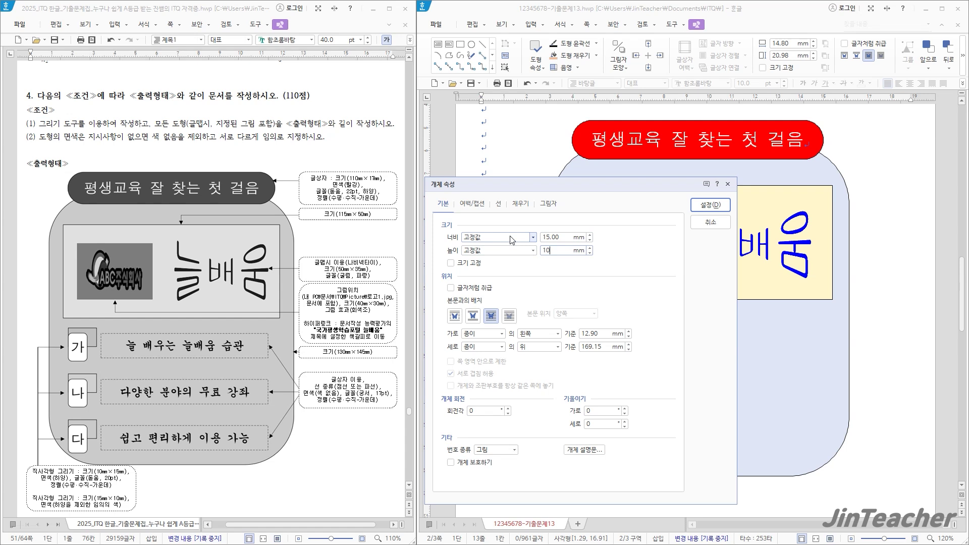
Fill the 15 × 10 mm rectangle with light green and move it just below the yellow rectangle, near its left edge
{"action": "left_click", "coordinate": [521, 205]}
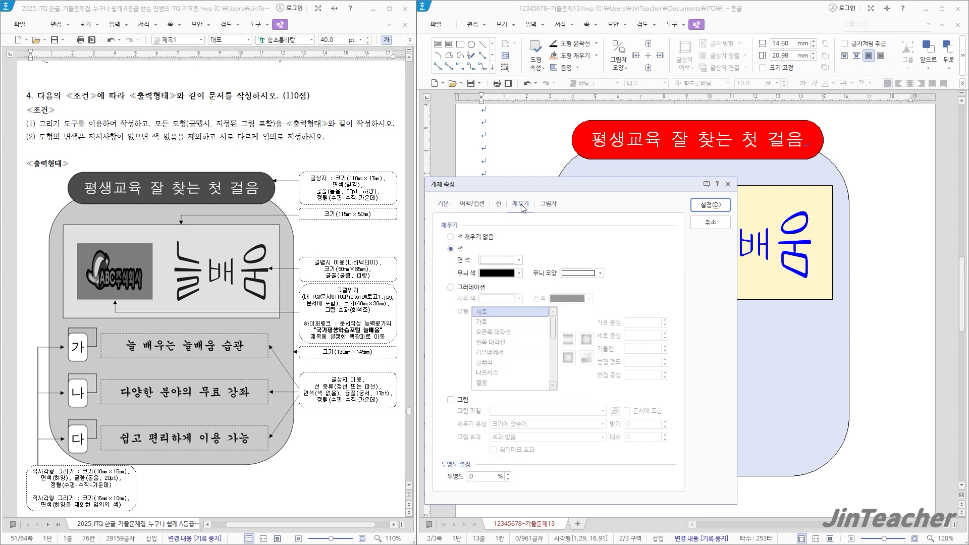
{"action": "left_click", "coordinate": [518, 260]}
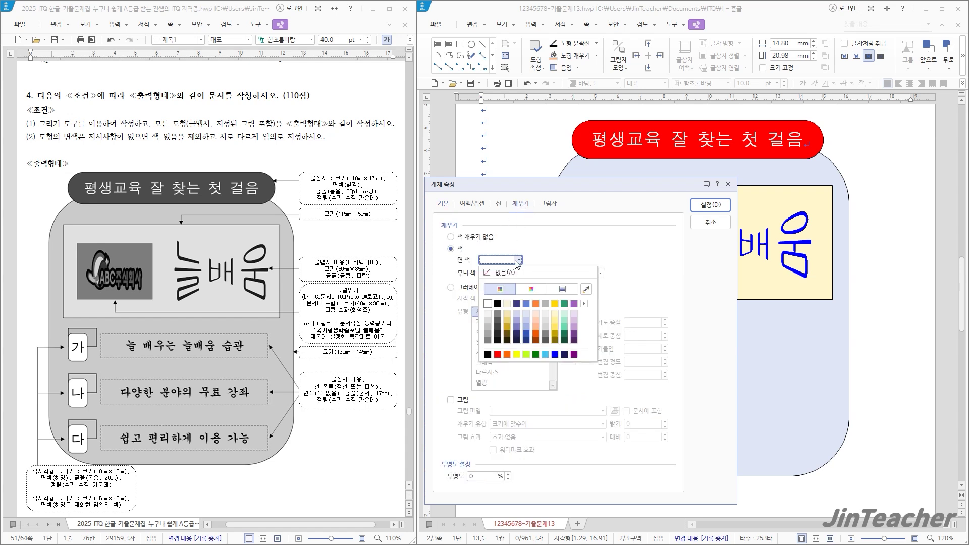
{"action": "left_click", "coordinate": [564, 321]}
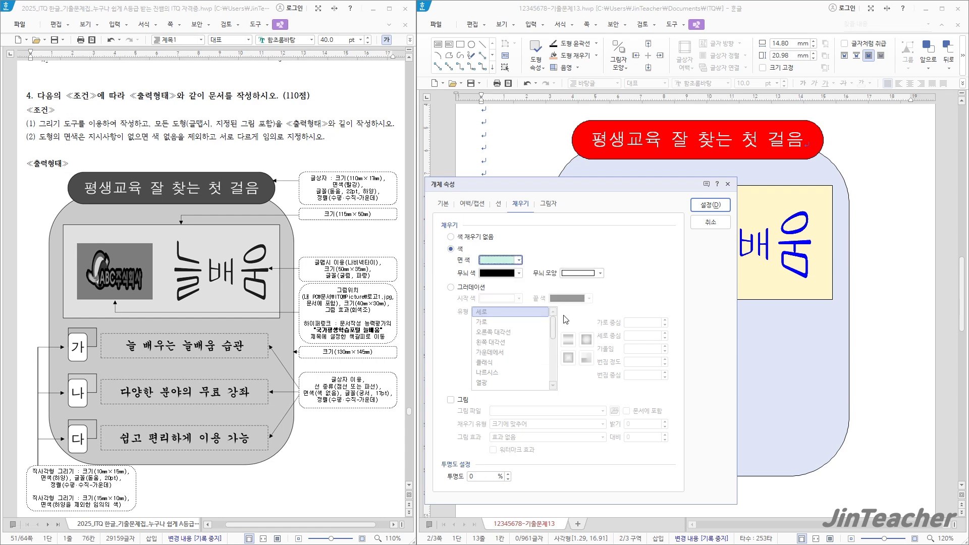
{"action": "left_click", "coordinate": [727, 206]}
{"action": "key", "text": "Escape"}
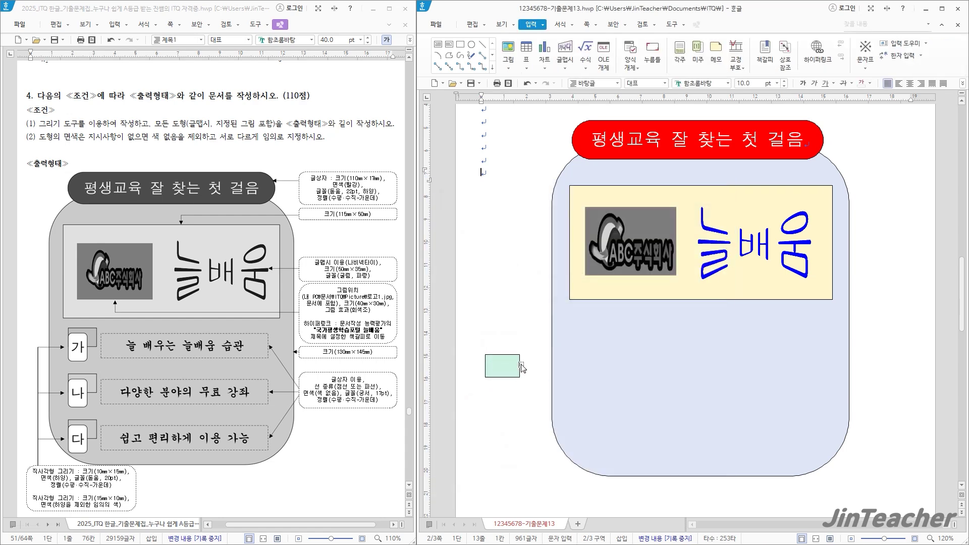
{"action": "left_click_drag", "start_coordinate": [520, 360], "coordinate": [574, 304]}
{"action": "key", "text": "Escape"}
Draw a second white rectangle beside the large rounded shape, set it to 10 mm wide and 15 mm high, and lock its size
{"action": "left_click", "coordinate": [460, 45]}
{"action": "left_click_drag", "start_coordinate": [492, 355], "coordinate": [535, 398]}
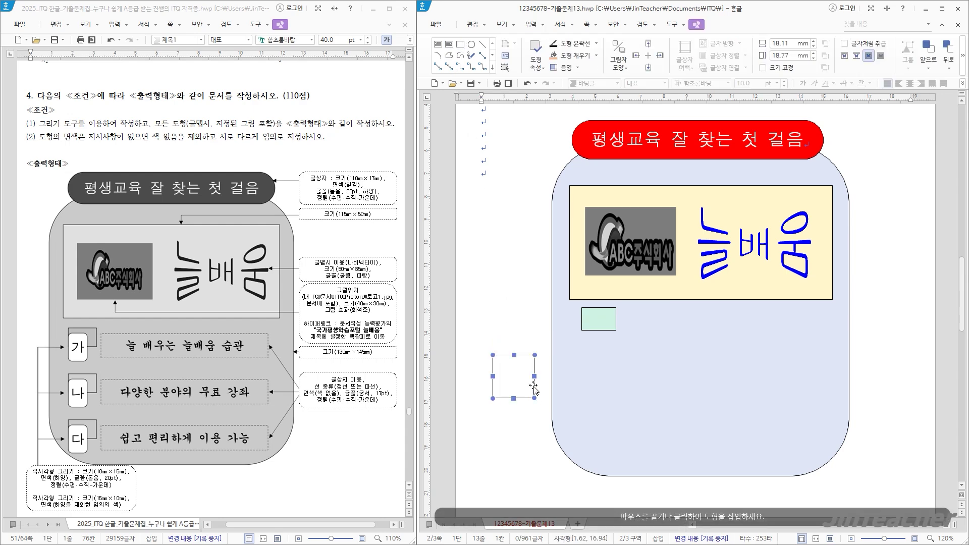
{"action": "double_click", "coordinate": [534, 390]}
{"action": "left_click_drag", "start_coordinate": [539, 185], "coordinate": [482, 213]}
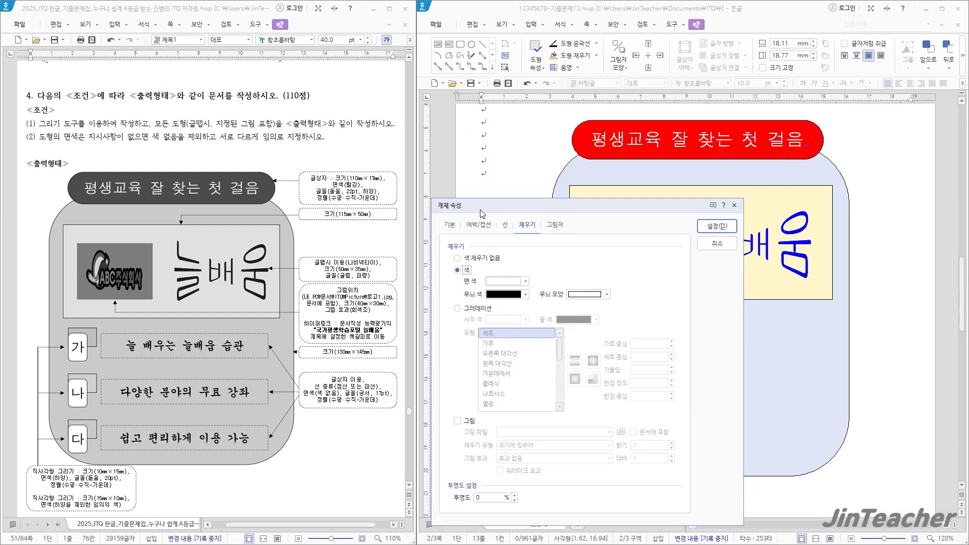
{"action": "left_click", "coordinate": [451, 227]}
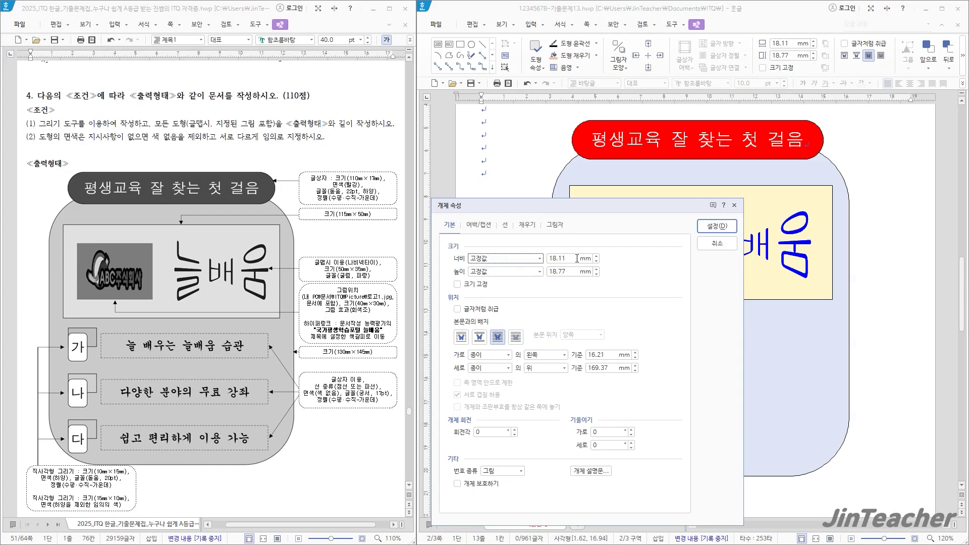
{"action": "left_click_drag", "start_coordinate": [576, 258], "coordinate": [483, 251]}
{"action": "type", "text": "10"}
{"action": "key", "text": "Tab"}
{"action": "key", "text": "Tab"}
{"action": "type", "text": "15"}
{"action": "left_click", "coordinate": [473, 285]}
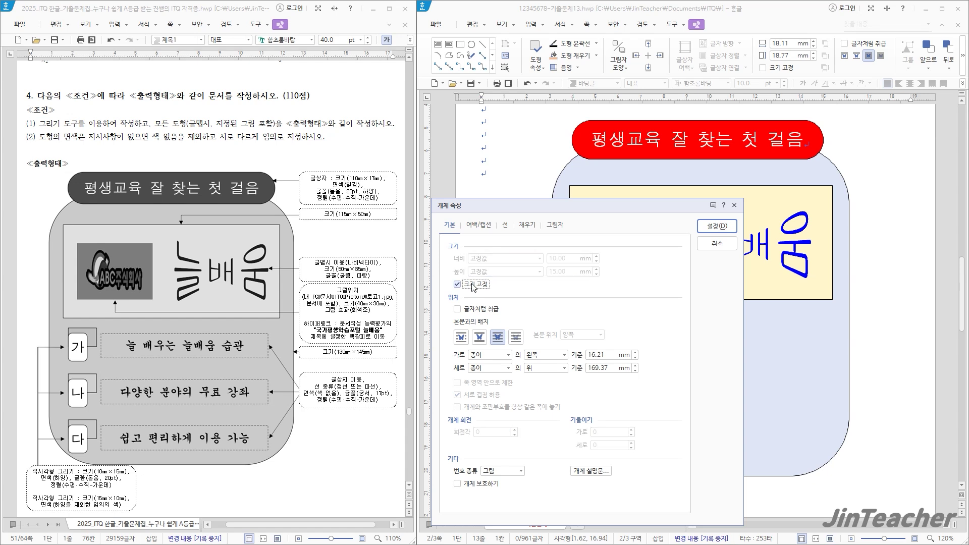
{"action": "left_click", "coordinate": [525, 227]}
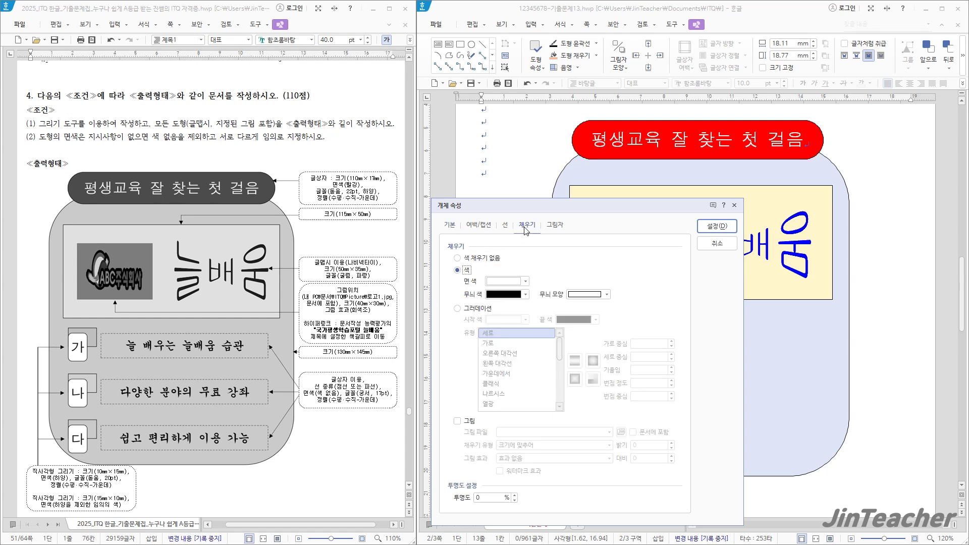
{"action": "left_click", "coordinate": [713, 227]}
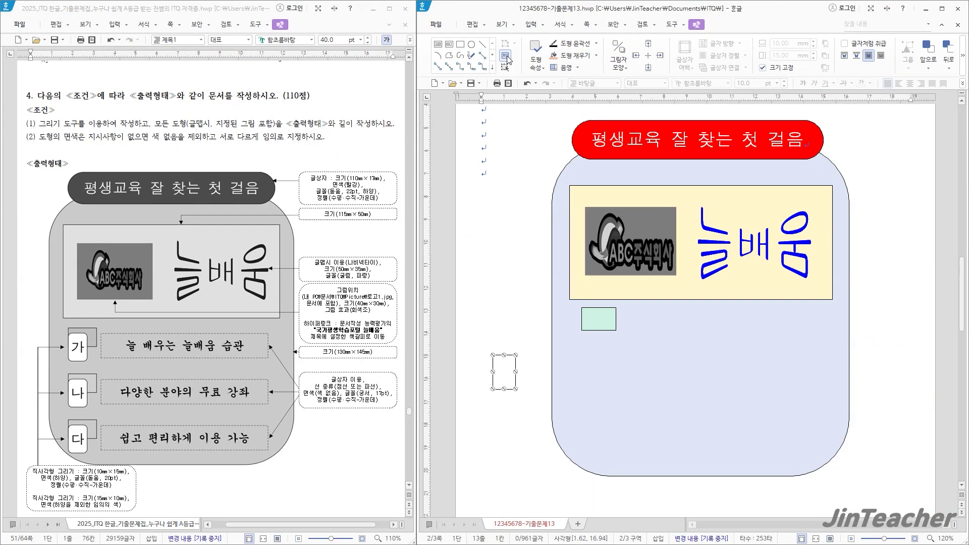
Turn the white rectangle into a text box reading "가" and format the text as 돋움, 20 pt, centred
{"action": "left_click", "coordinate": [507, 60]}
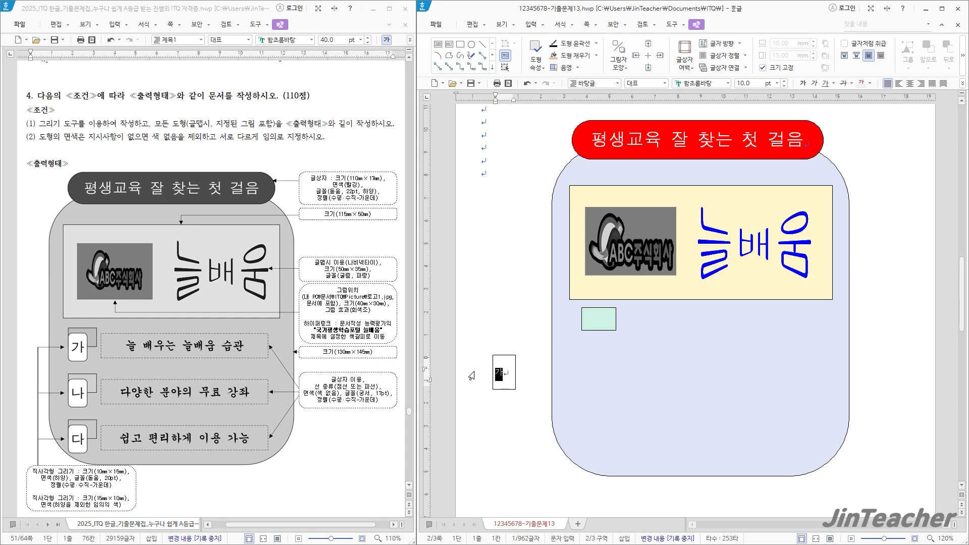
{"action": "key", "text": "F9"}
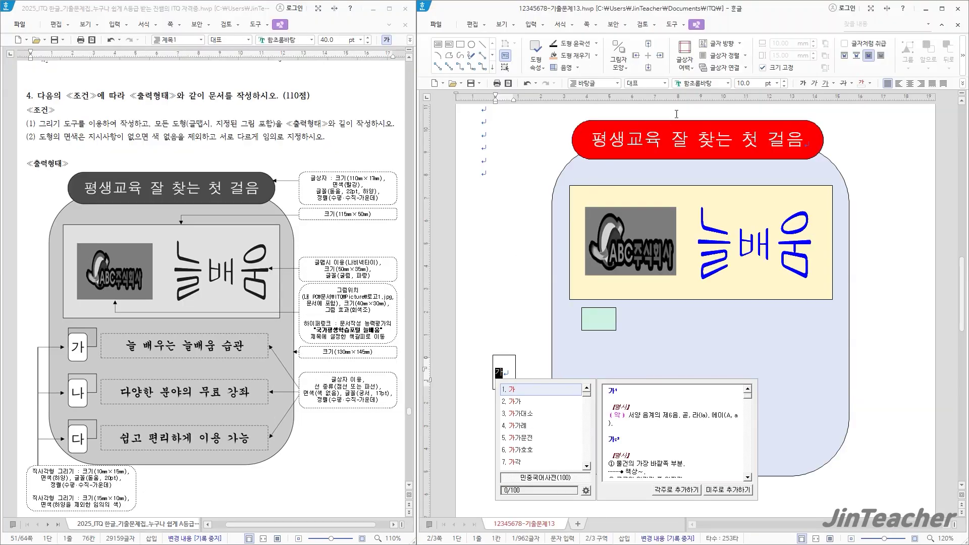
{"action": "left_click", "coordinate": [694, 85]}
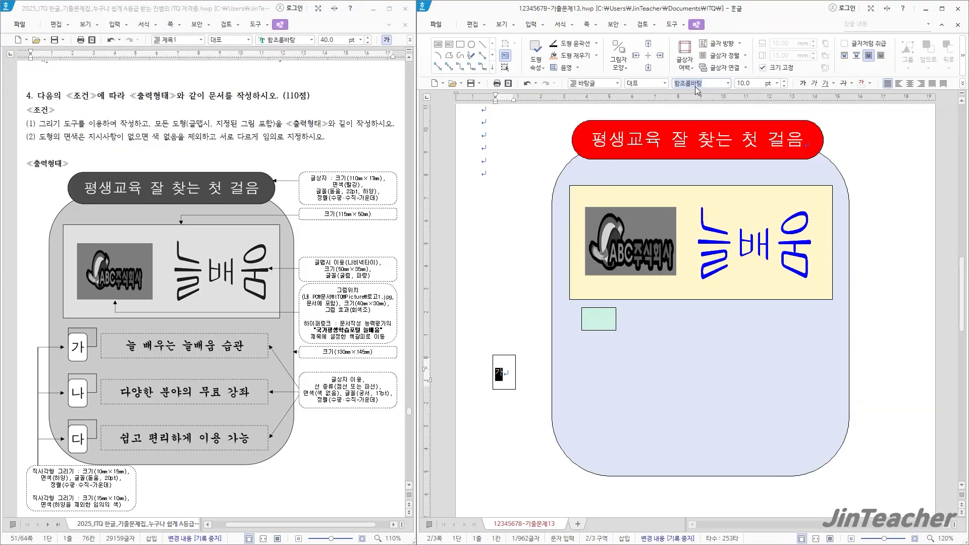
{"action": "type", "text": "돋움"}
{"action": "key", "text": "Return"}
{"action": "type", "text": "20"}
{"action": "key", "text": "Return"}
{"action": "left_click", "coordinate": [911, 83]}
{"action": "left_click", "coordinate": [524, 385]}
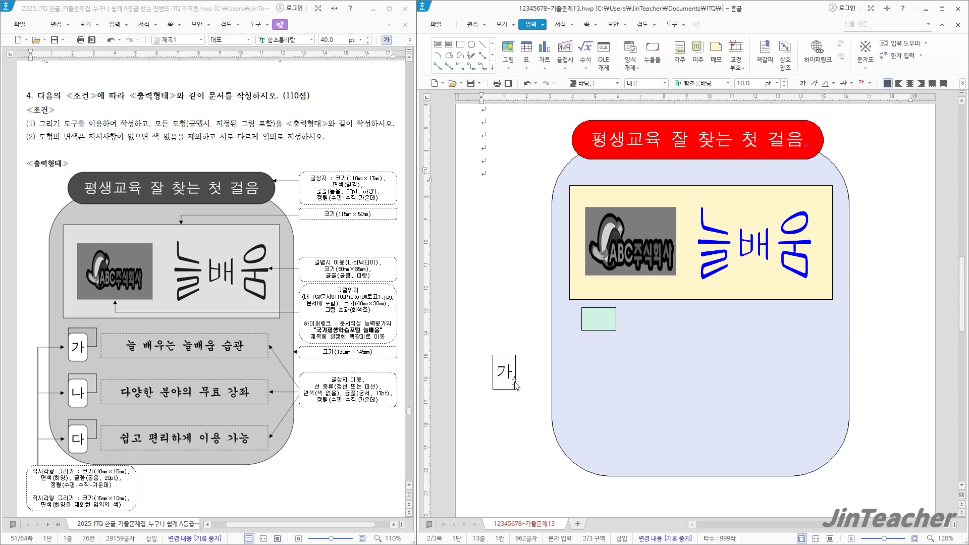
Move the white "가" box onto the light green rectangle, overlapping its lower part with the left edges aligned
{"action": "left_click_drag", "start_coordinate": [600, 319], "coordinate": [600, 342]}
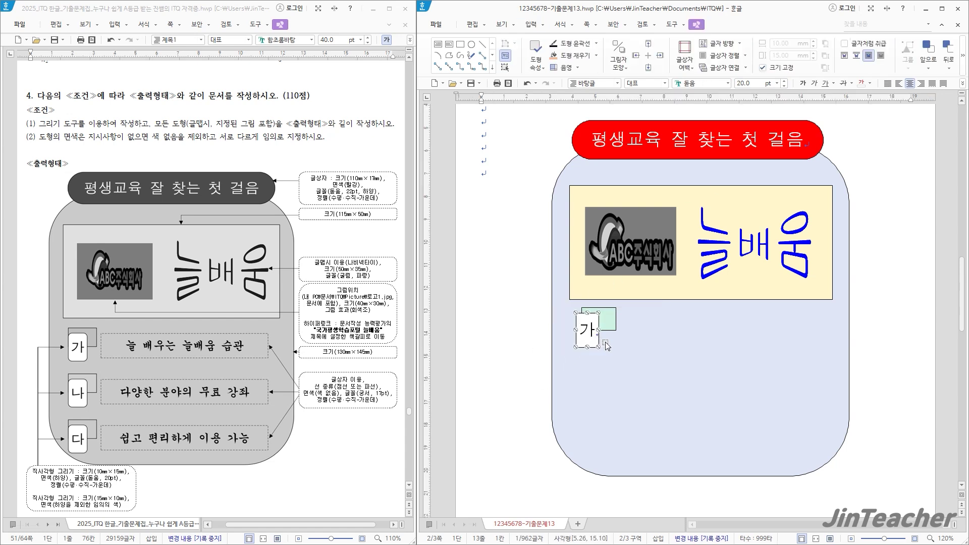
{"action": "key", "text": "Right"}
{"action": "key", "text": "Right"}
{"action": "key", "text": "Right"}
{"action": "key", "text": "Right"}
{"action": "key", "text": "Right"}
{"action": "left_click", "coordinate": [523, 332]}
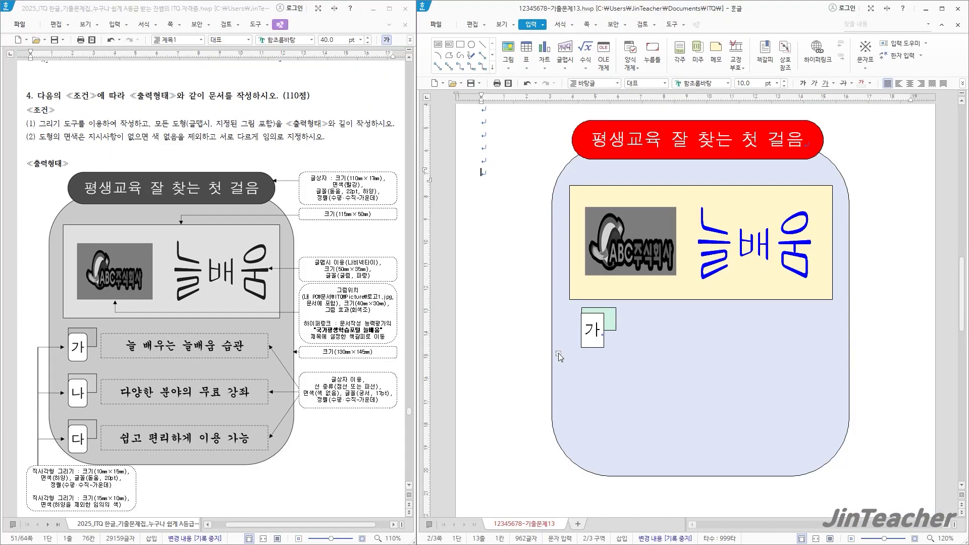
Give the white "가" box rounded corners (둥근 모양)
{"action": "left_click", "coordinate": [594, 346]}
{"action": "left_click_drag", "start_coordinate": [595, 346], "coordinate": [595, 346]}
{"action": "double_click", "coordinate": [594, 346]}
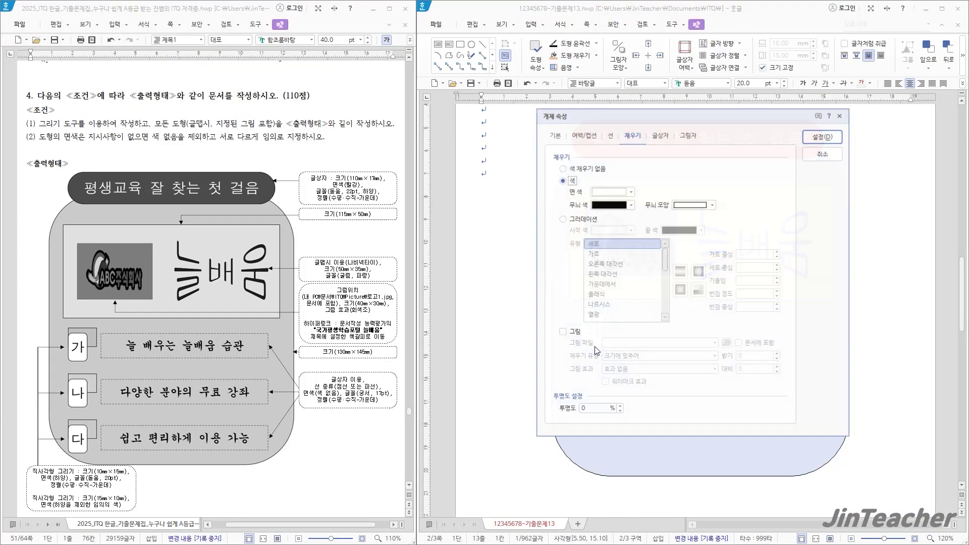
{"action": "left_click", "coordinate": [610, 136]}
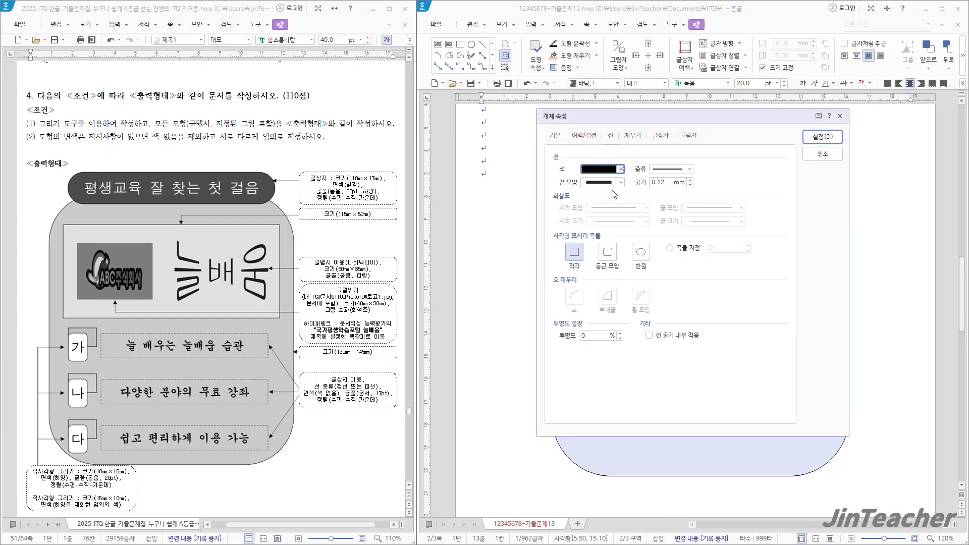
{"action": "left_click", "coordinate": [608, 252]}
{"action": "left_click", "coordinate": [823, 137]}
{"action": "left_click", "coordinate": [490, 332]}
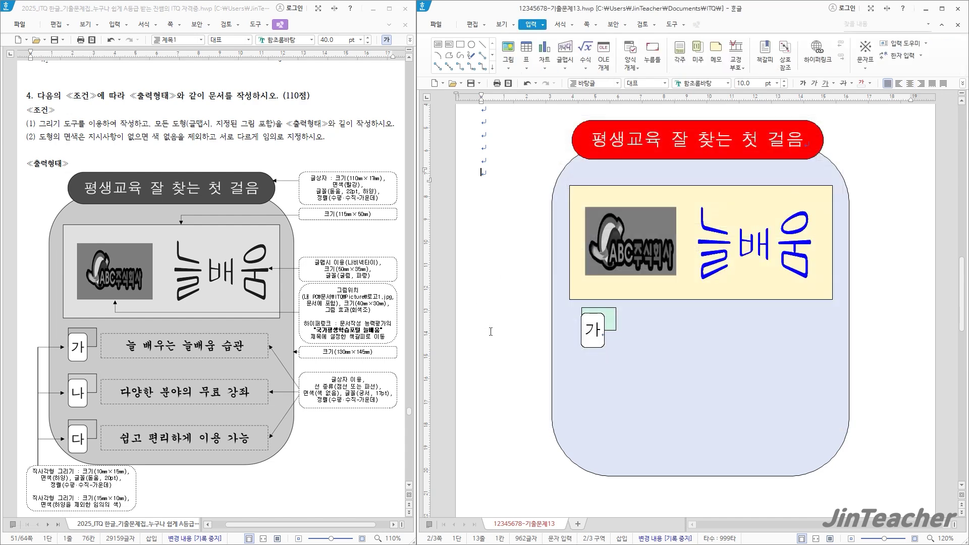
Select the "가" box together with the green rectangle and nudge both slightly to the left
{"action": "left_click", "coordinate": [601, 345]}
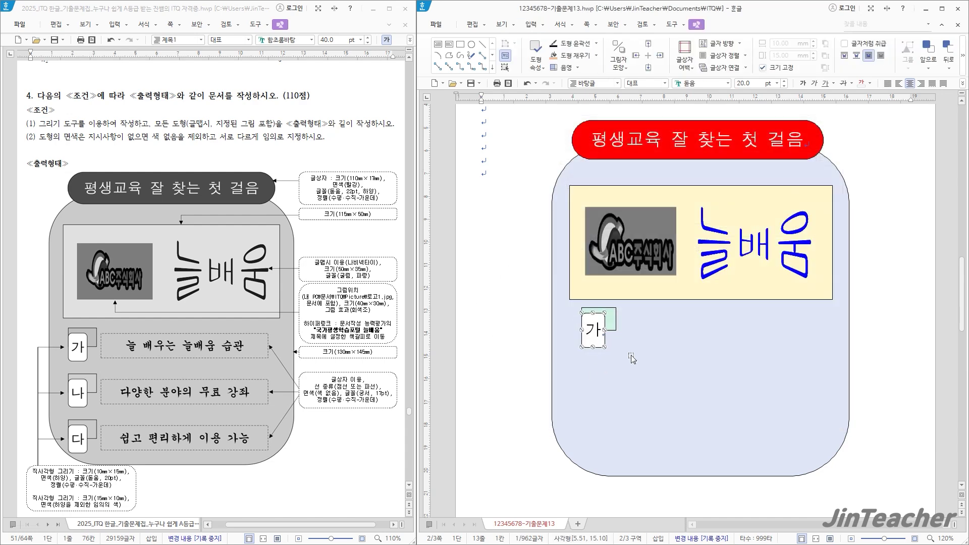
{"action": "left_click", "coordinate": [611, 323], "text": "shift"}
{"action": "key", "text": "Left"}
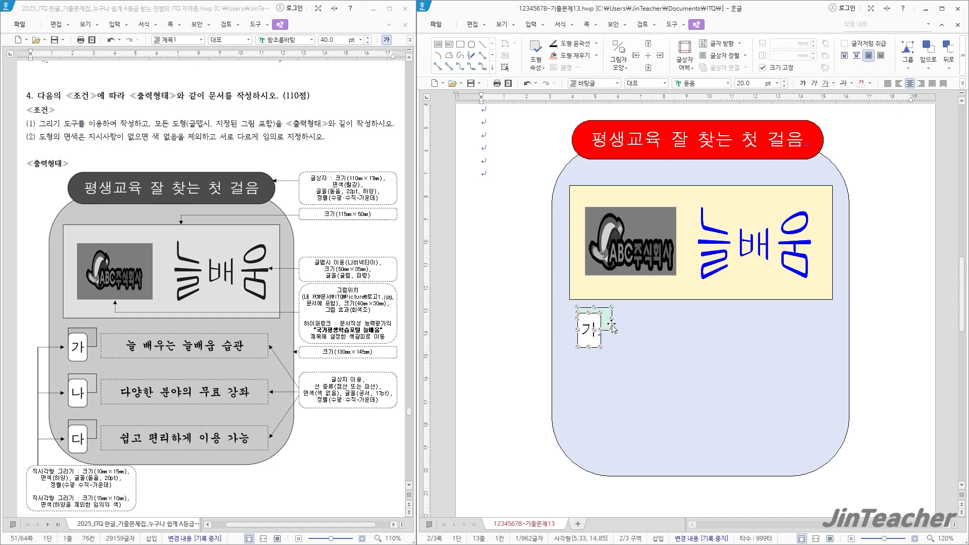
{"action": "left_click", "coordinate": [536, 339]}
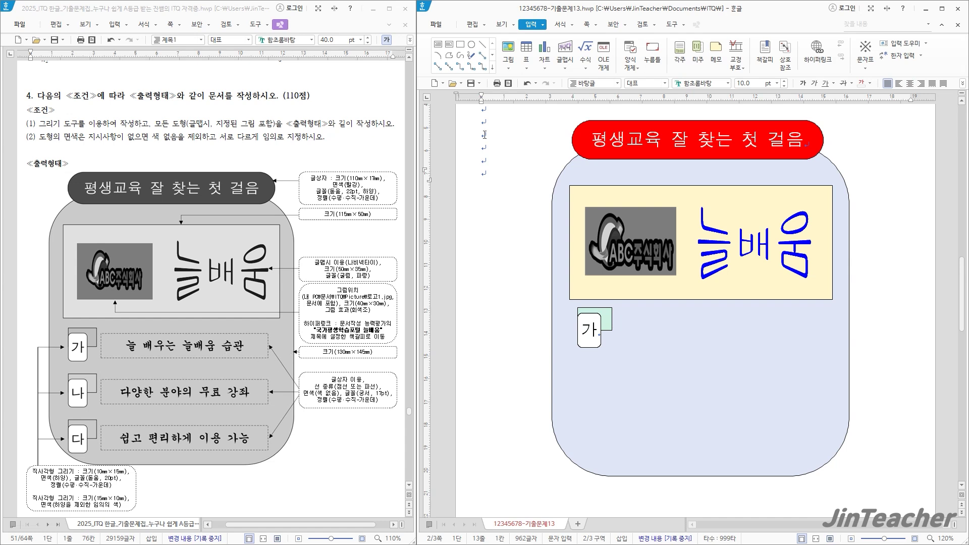
Draw a text box about 91 mm wide and 14 mm high beside the "가" label, with a dashed outline and no fill
{"action": "left_click", "coordinate": [438, 45]}
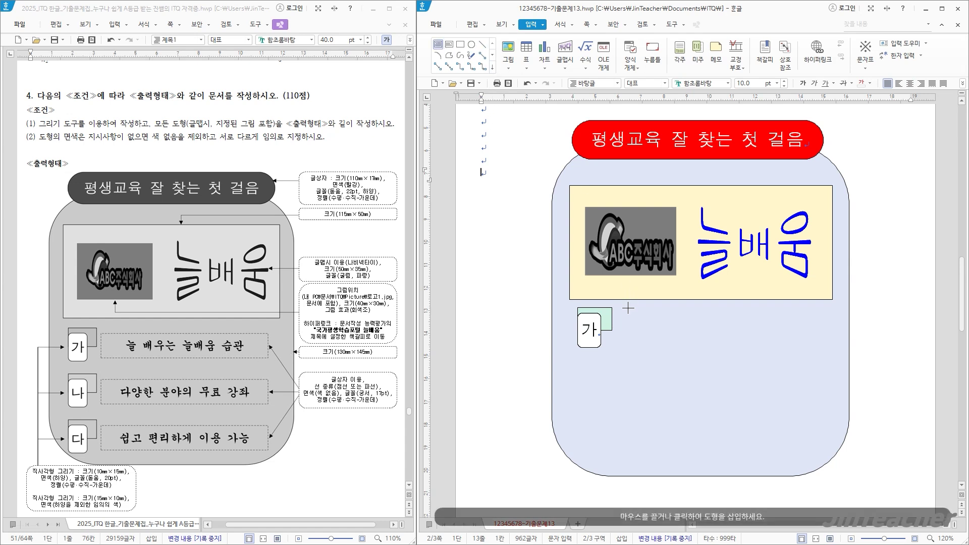
{"action": "mouse_move", "coordinate": [617, 313]}
{"action": "left_mouse_down"}
{"action": "mouse_move", "coordinate": [762, 351]}
{"action": "mouse_move", "coordinate": [830, 357]}
{"action": "mouse_move", "coordinate": [827, 345]}
{"action": "left_mouse_up"}
{"action": "double_click", "coordinate": [798, 318]}
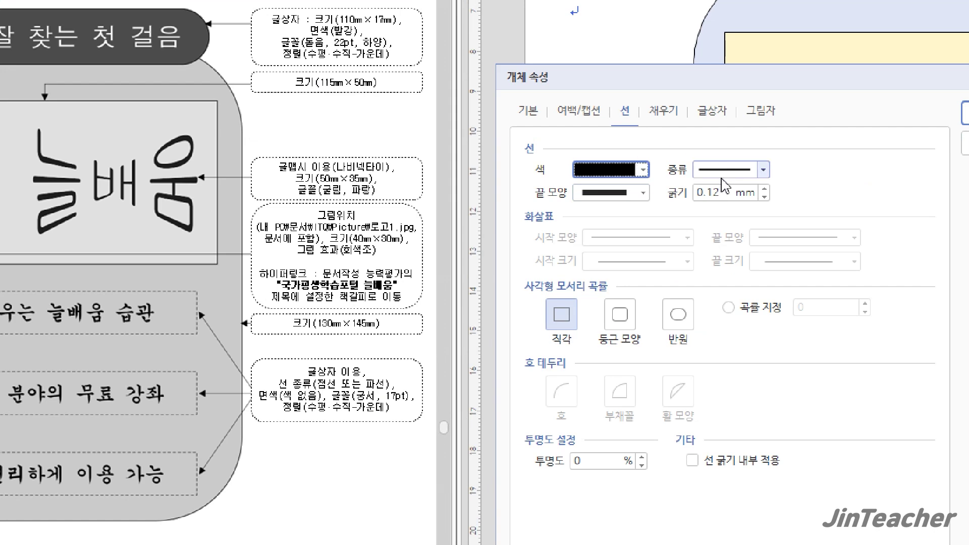
{"action": "left_click", "coordinate": [756, 168]}
{"action": "left_click", "coordinate": [730, 225]}
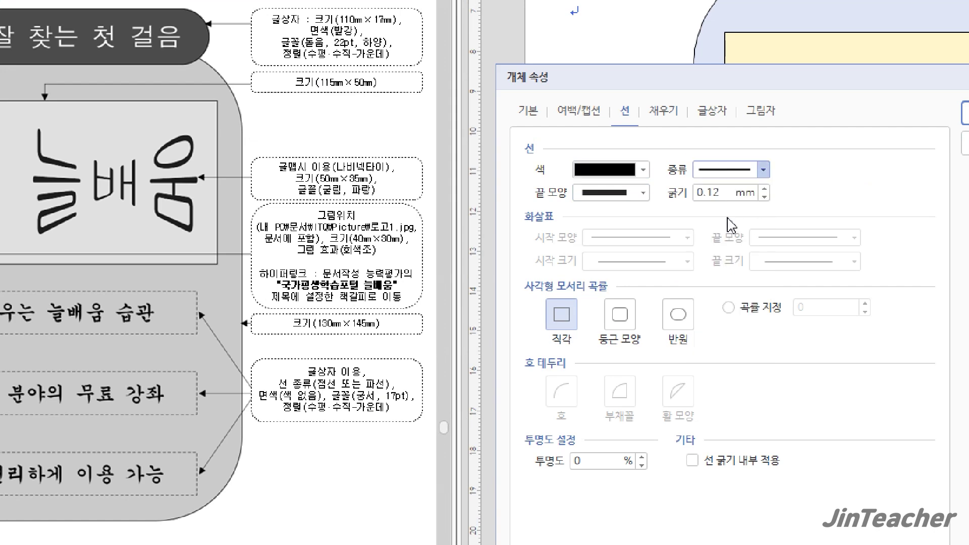
{"action": "left_click", "coordinate": [664, 111]}
{"action": "left_click", "coordinate": [540, 168]}
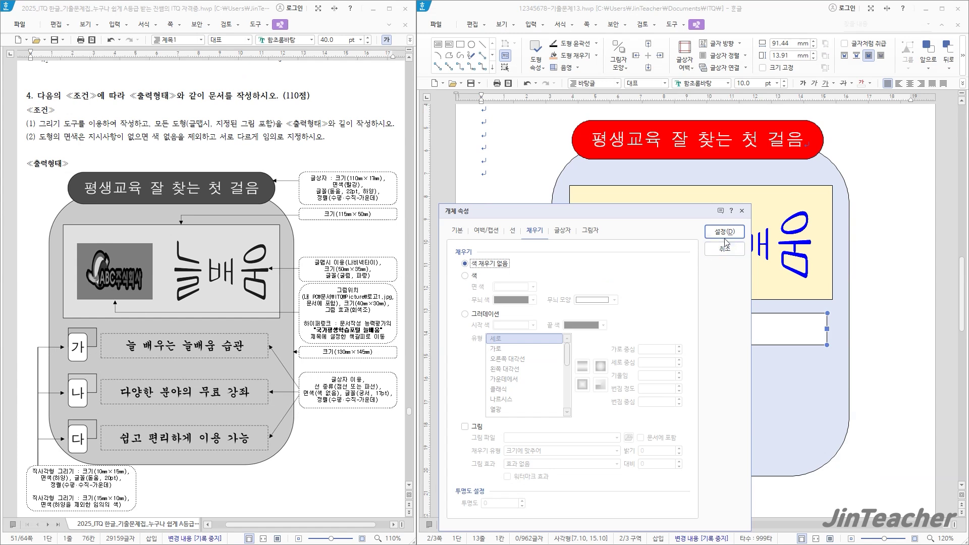
{"action": "left_click", "coordinate": [725, 234]}
Enter "늘 배우는 늘배움 습관" in the dashed text box
{"action": "left_click", "coordinate": [768, 336]}
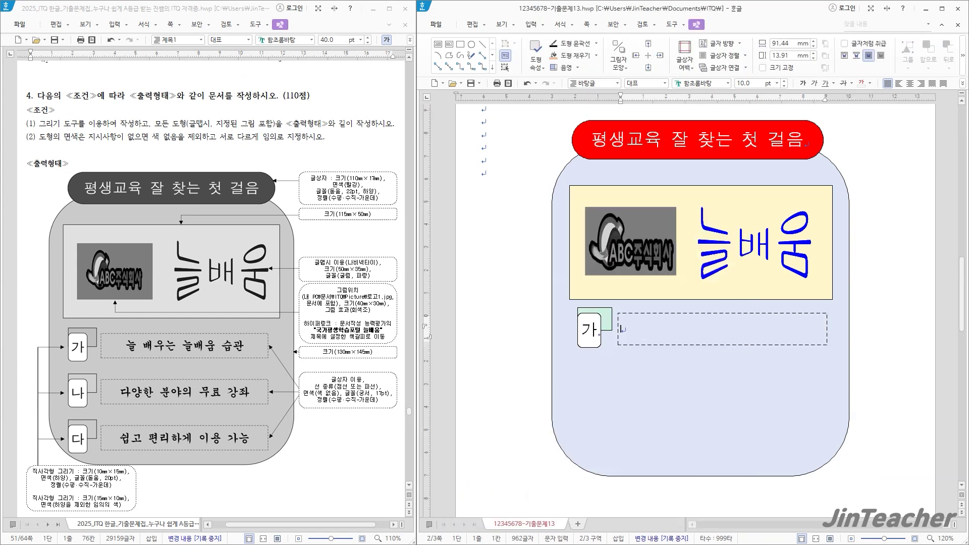
{"action": "type", "text": "늘 배우는 늘배움"}
{"action": "type", "text": " 습과"}
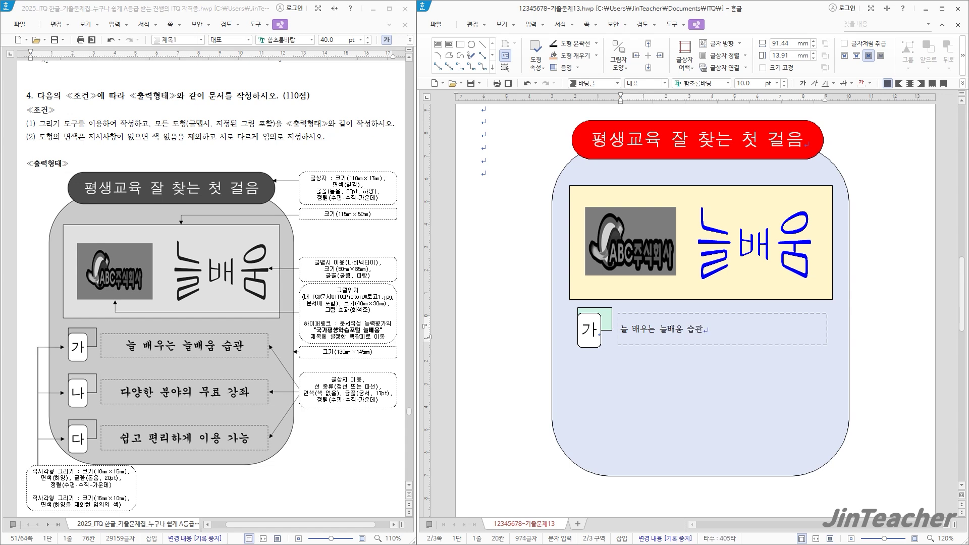
Format the dashed text box's text as 궁서, 17 pt, centred
{"action": "key", "text": "shift+Home"}
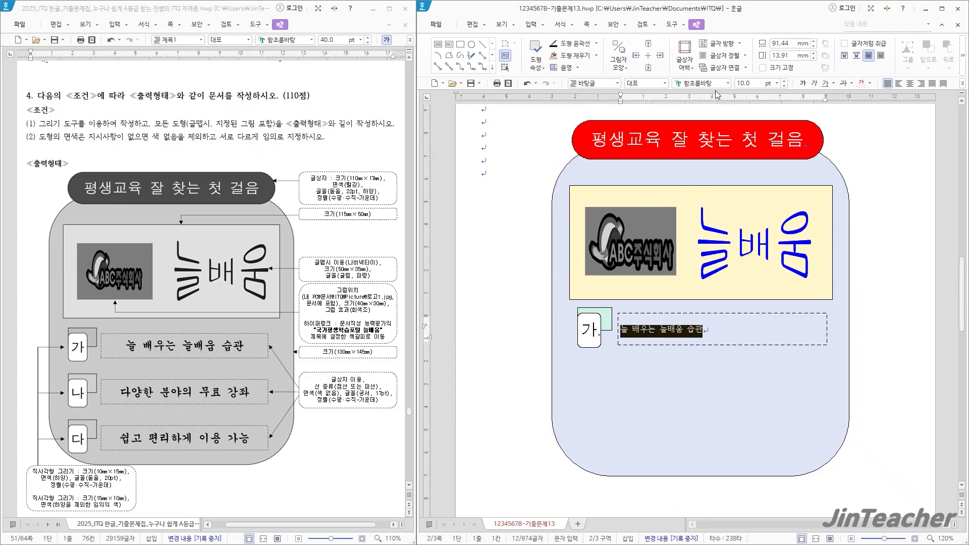
{"action": "left_click", "coordinate": [713, 84]}
{"action": "type", "text": "궁서"}
{"action": "key", "text": "Return"}
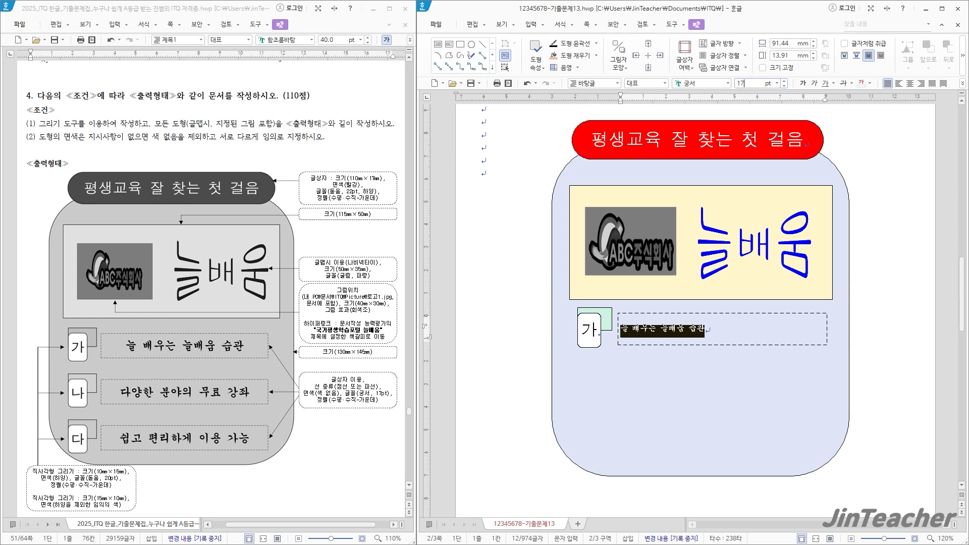
{"action": "type", "text": "17"}
{"action": "key", "text": "Return"}
{"action": "left_click", "coordinate": [909, 84]}
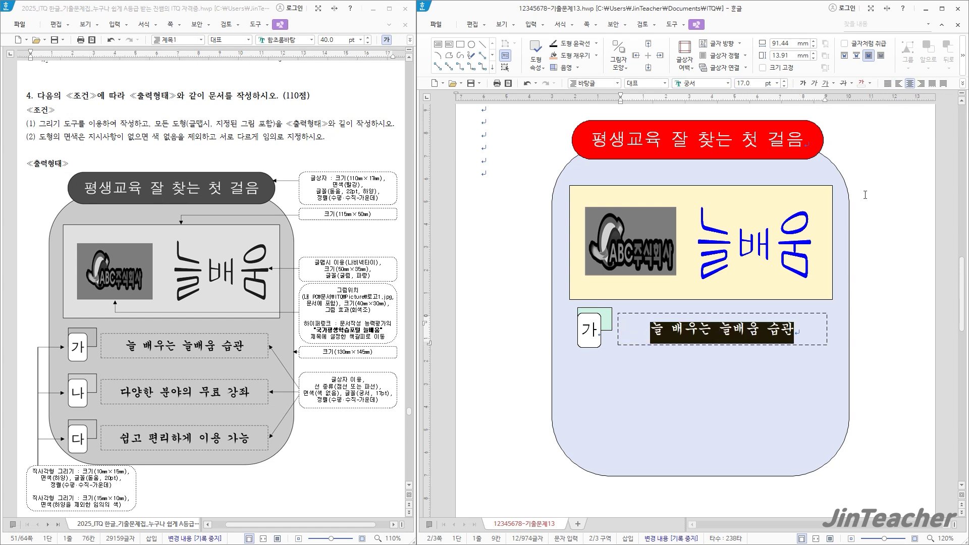
{"action": "left_click", "coordinate": [876, 324]}
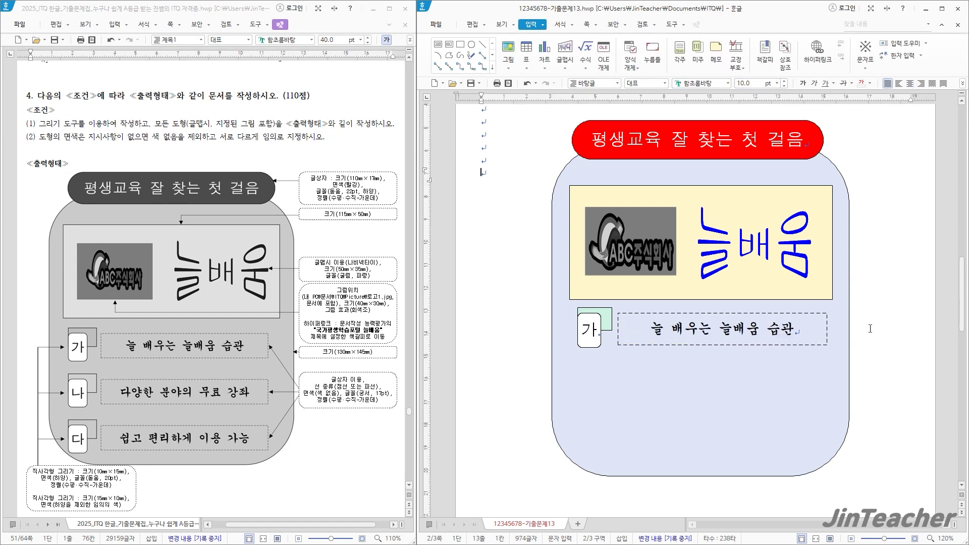
Reduce the dashed text box's height to about 13.5 mm and copy the whole "가" row twice, straight below itself
{"action": "left_click", "coordinate": [778, 346]}
{"action": "left_click_drag", "start_coordinate": [723, 347], "coordinate": [722, 344]}
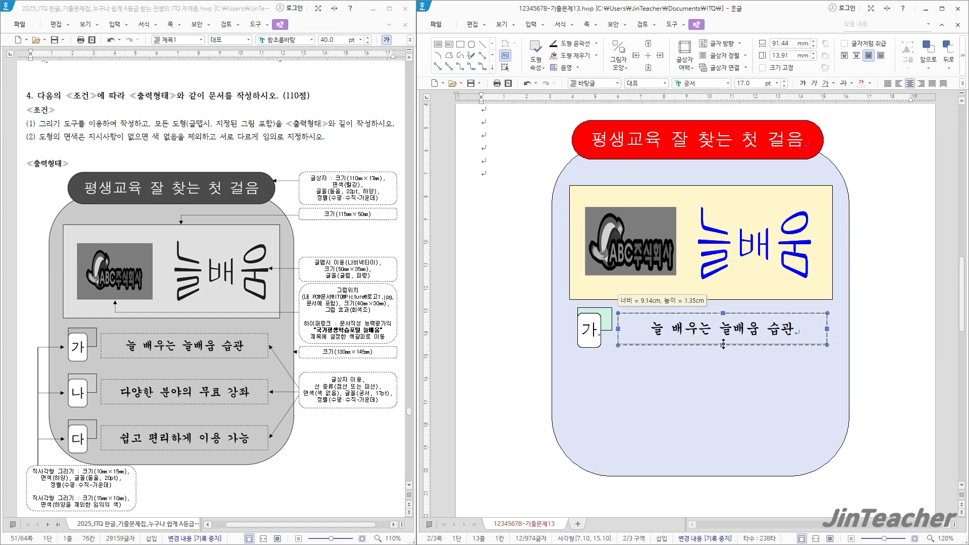
{"action": "left_click", "coordinate": [606, 320]}
{"action": "left_click", "coordinate": [505, 68]}
{"action": "left_click_drag", "start_coordinate": [526, 285], "coordinate": [863, 374]}
{"action": "left_click_drag", "start_coordinate": [594, 326], "coordinate": [619, 383]}
{"action": "left_click", "coordinate": [522, 384]}
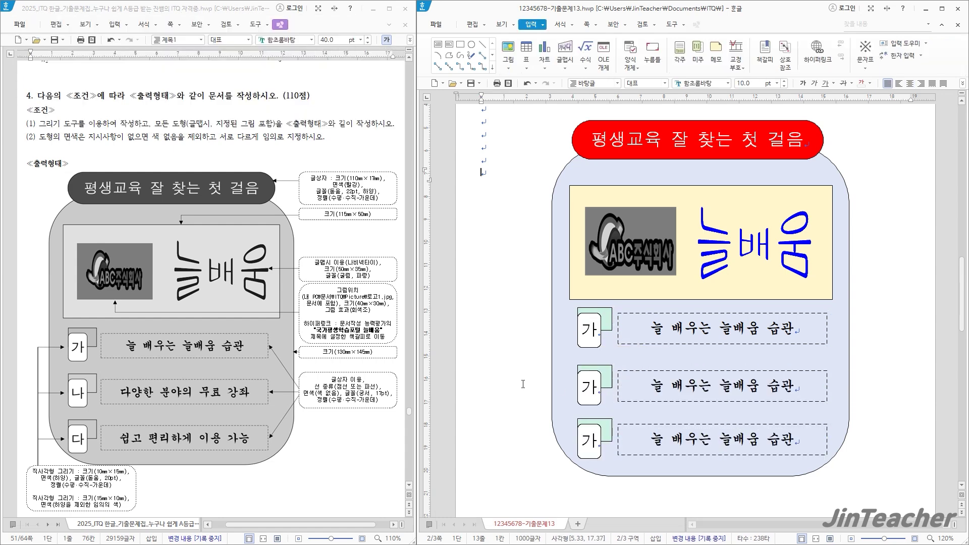
Change the labels of the two copied rows to "나" and "다"
{"action": "double_click", "coordinate": [589, 386]}
{"action": "type", "text": "나"}
{"action": "double_click", "coordinate": [588, 446]}
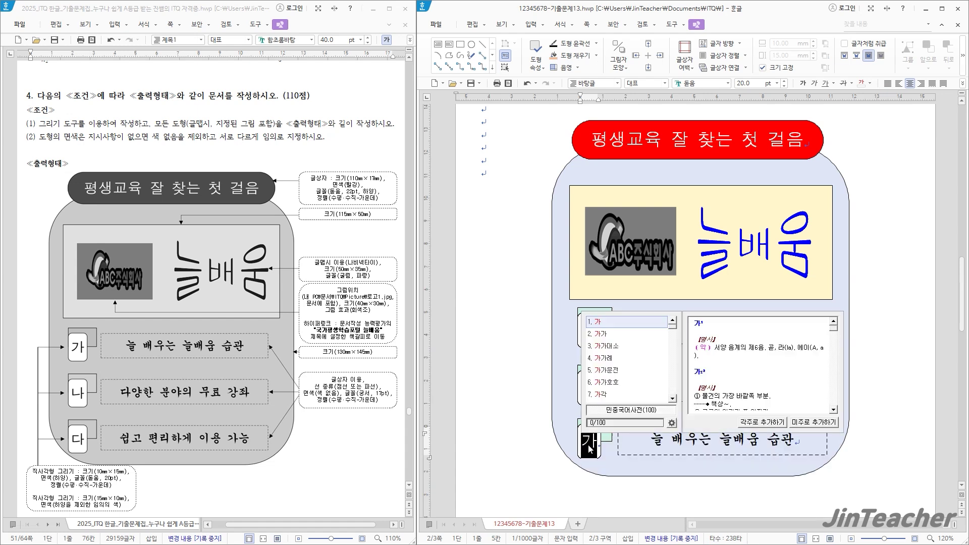
{"action": "type", "text": "다"}
{"action": "key", "text": "shift+Escape"}
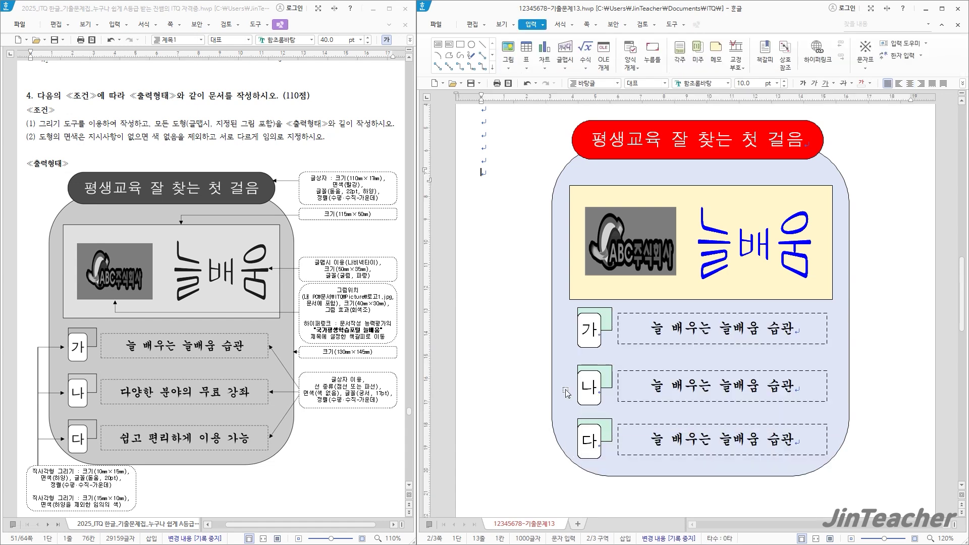
Fill the rectangle behind "나" with light orange and the one behind "다" with light yellow
{"action": "left_click", "coordinate": [613, 372]}
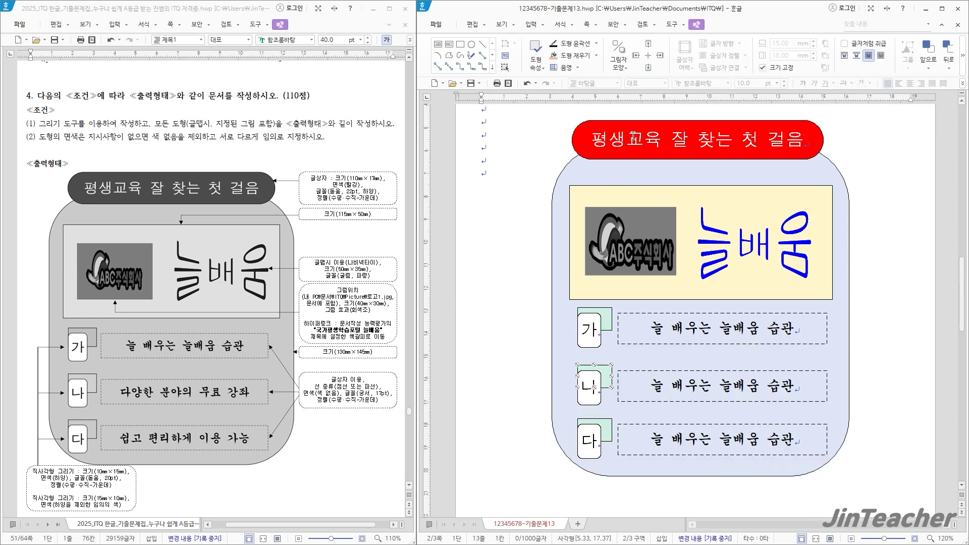
{"action": "left_click", "coordinate": [596, 55]}
{"action": "left_click", "coordinate": [604, 132]}
{"action": "left_click", "coordinate": [607, 429]}
{"action": "left_click", "coordinate": [596, 55]}
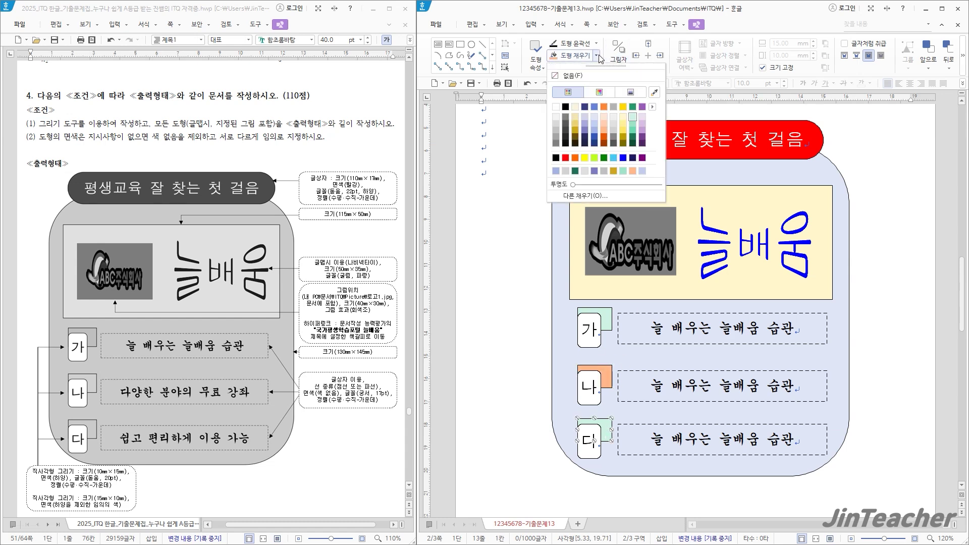
{"action": "left_click", "coordinate": [623, 130]}
{"action": "key", "text": "Escape"}
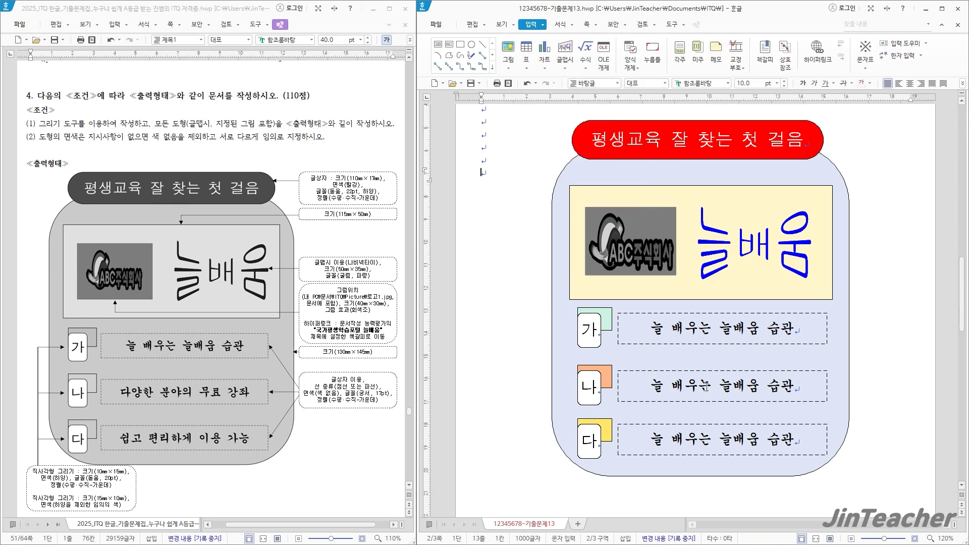
Replace the text in the "나" row with "다양한 분야의 무료 강좌" and in the "다" row with "쉽고 편리하게 이용 가능"
{"action": "triple_click", "coordinate": [741, 384]}
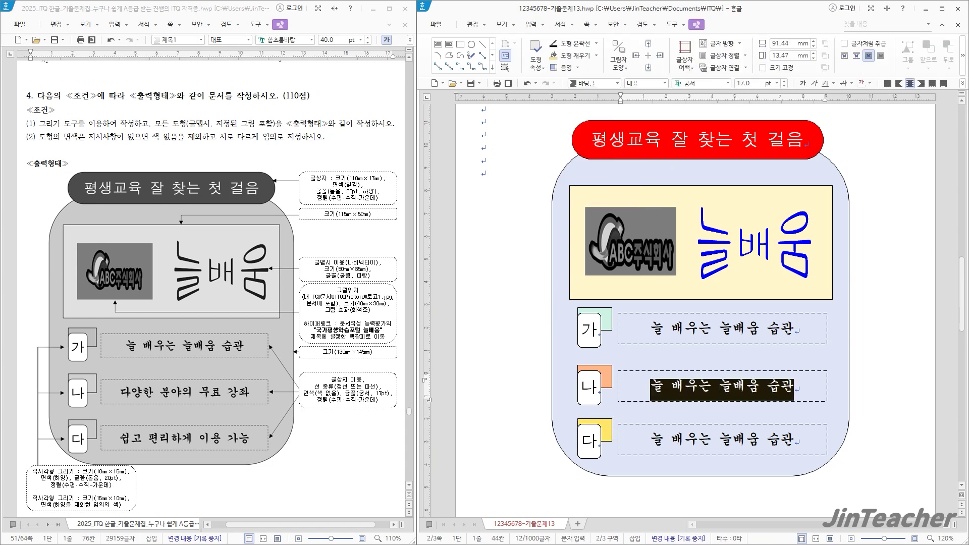
{"action": "type", "text": "다양한 "}
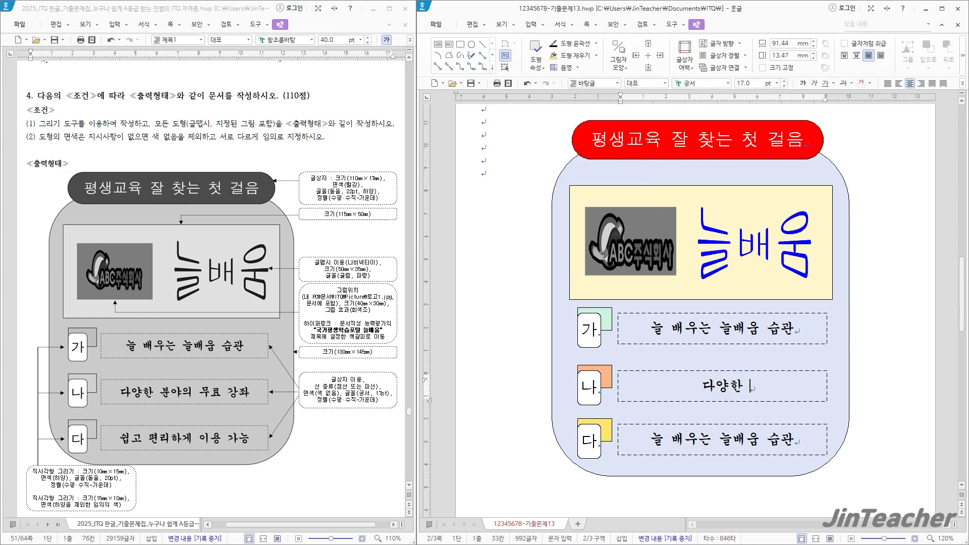
{"action": "type", "text": "분야의 무료 강좌"}
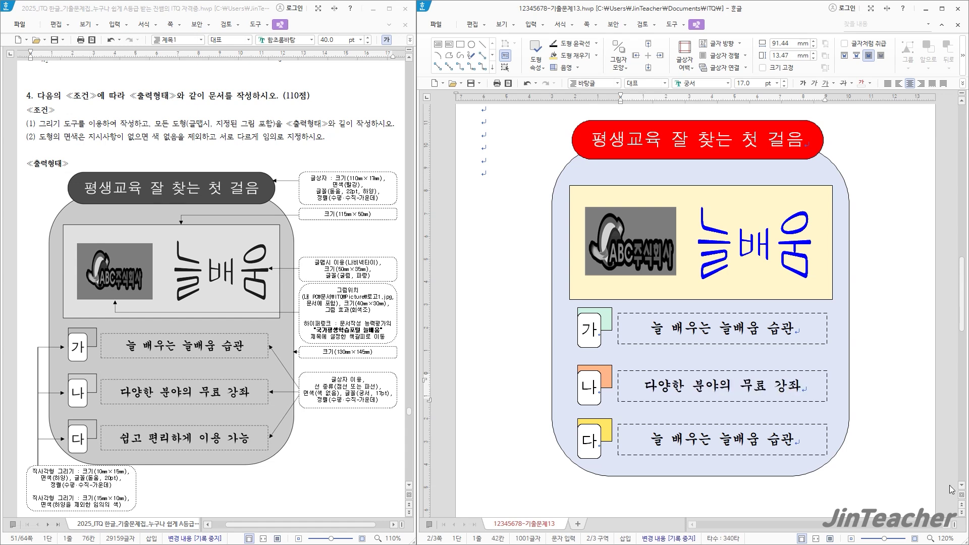
{"action": "left_click_drag", "start_coordinate": [814, 441], "coordinate": [649, 440]}
{"action": "type", "text": "수"}
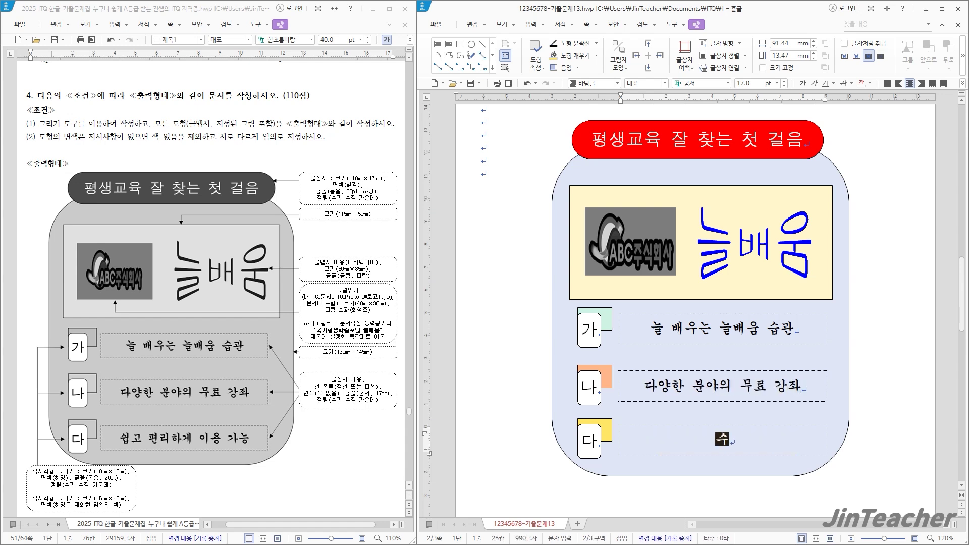
{"action": "type", "text": "고 편리하게 "}
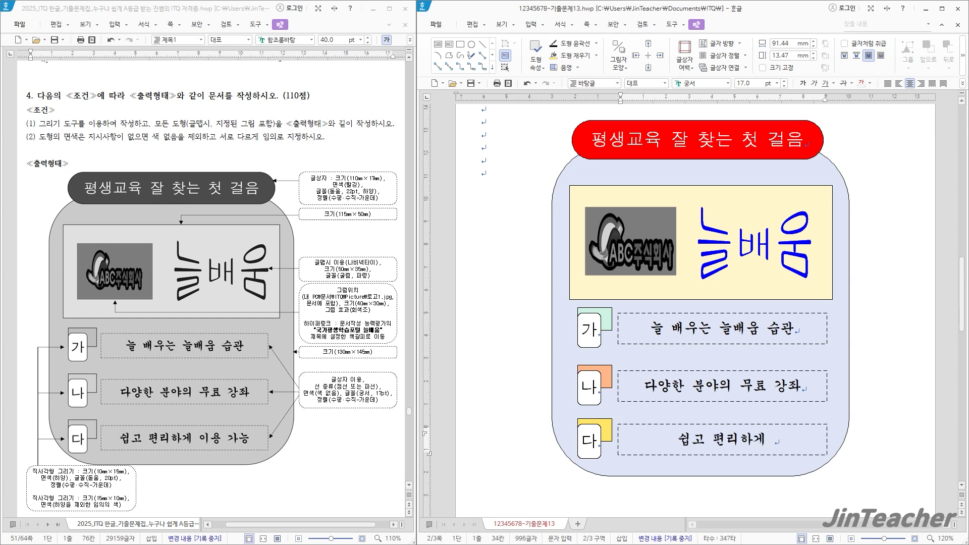
{"action": "type", "text": "이용 가능"}
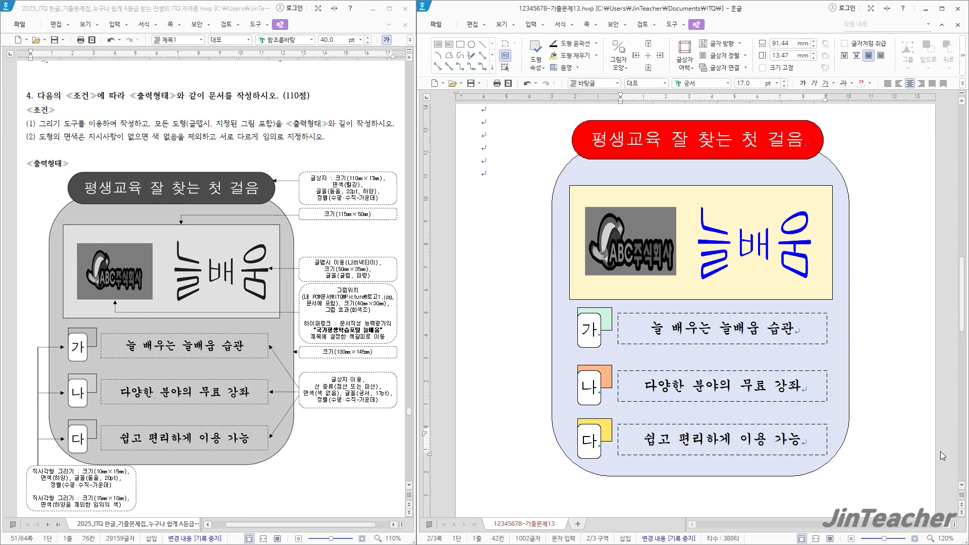
Show problem 2 in the sample document and place the cursor on the blank line below "2." on the answer's first page
{"action": "left_click", "coordinate": [698, 328]}
{"action": "left_click", "coordinate": [701, 147]}
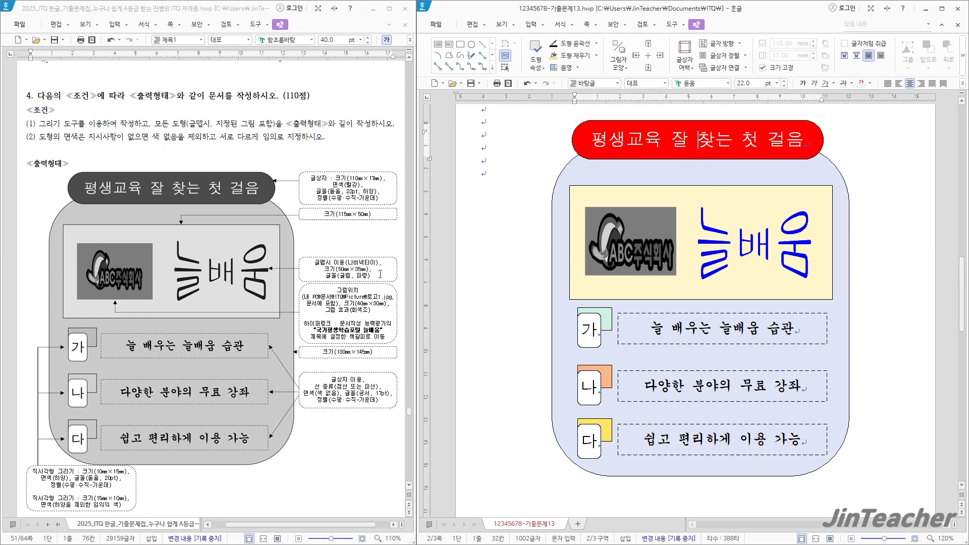
{"action": "scroll", "coordinate": [380, 274], "scroll_direction": "up", "scroll_amount": 8}
{"action": "scroll", "coordinate": [330, 327], "scroll_direction": "up", "scroll_amount": 1}
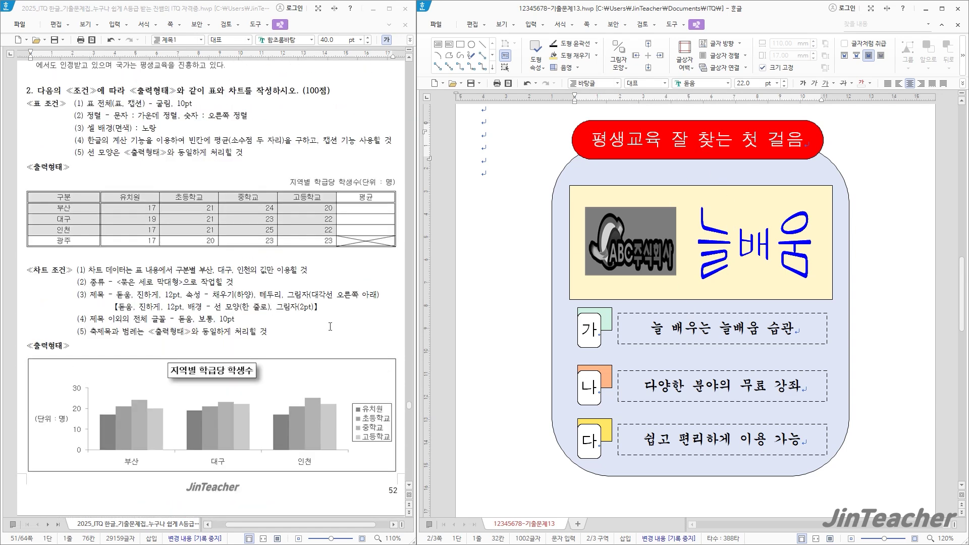
{"action": "left_click", "coordinate": [484, 240]}
{"action": "scroll", "coordinate": [504, 263], "scroll_direction": "up", "scroll_amount": 10}
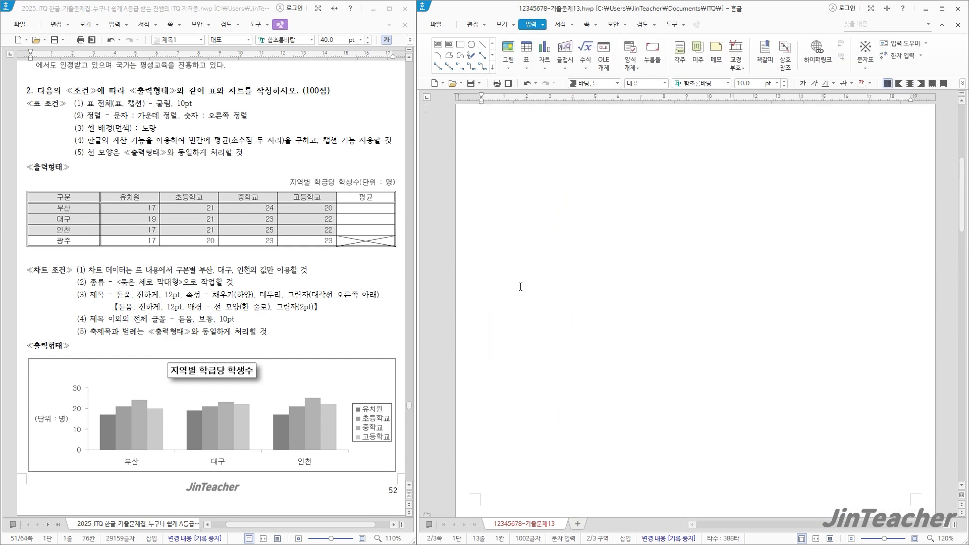
{"action": "scroll", "coordinate": [519, 229], "scroll_direction": "up", "scroll_amount": 1}
{"action": "left_click", "coordinate": [497, 161]}
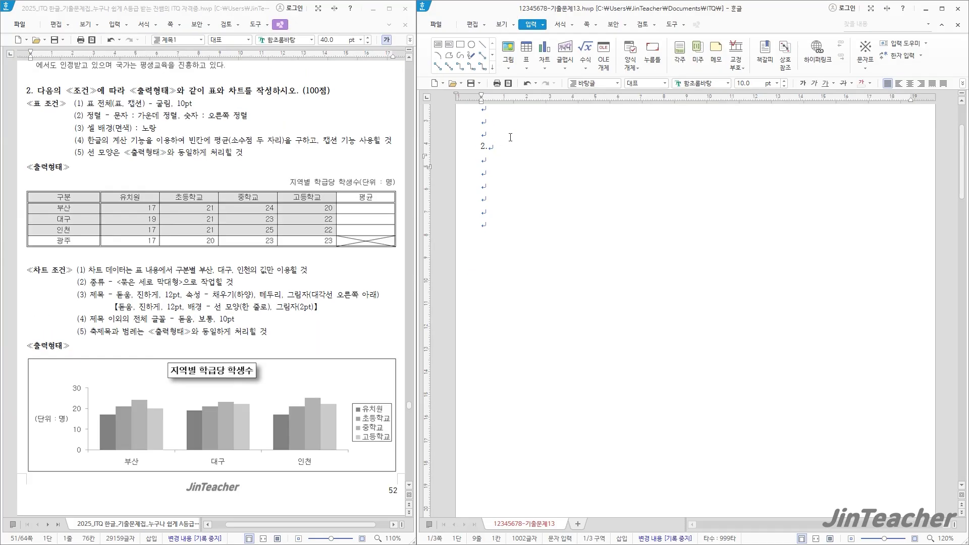
Insert a table with 5 rows and 6 columns, with a wider first column and the other five columns equal in width
{"action": "left_click", "coordinate": [527, 48]}
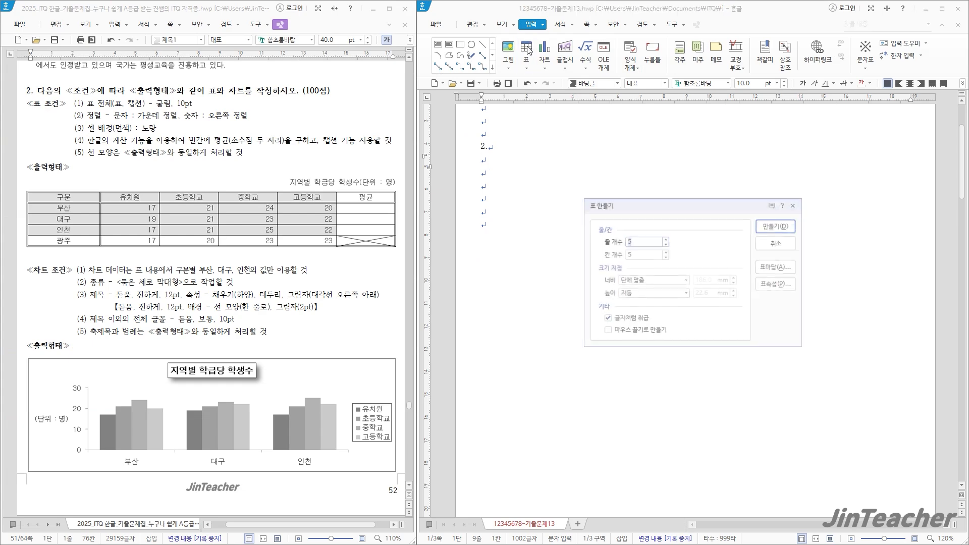
{"action": "left_click_drag", "start_coordinate": [623, 207], "coordinate": [463, 179]}
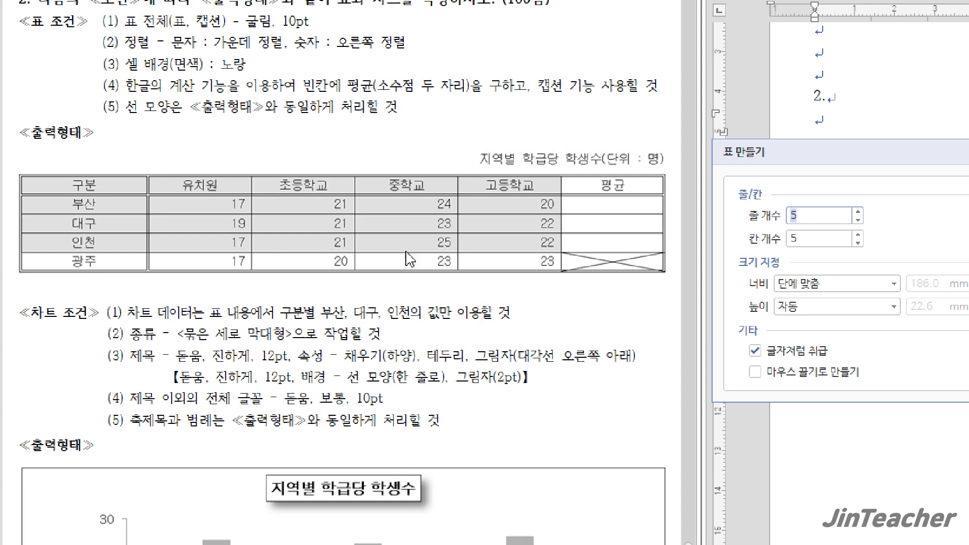
{"action": "left_click", "coordinate": [811, 238]}
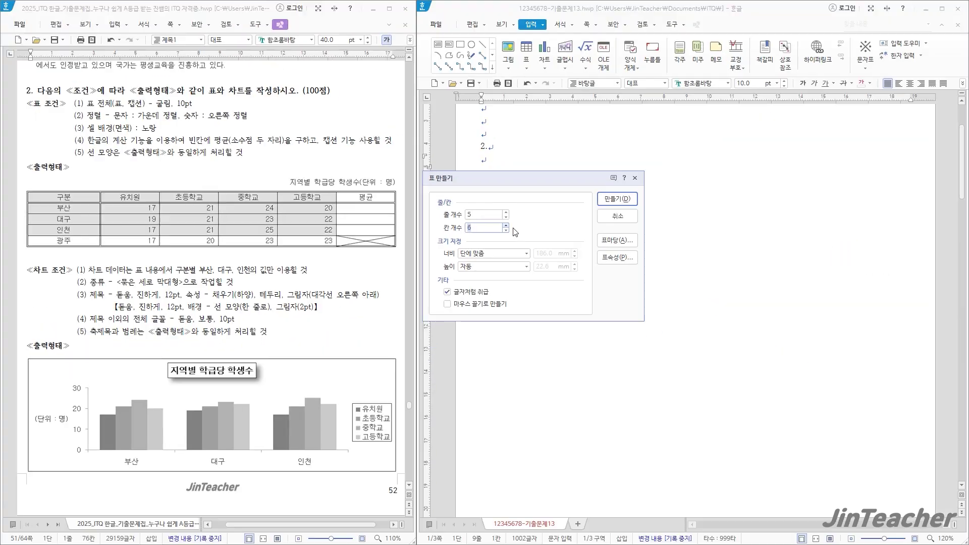
{"action": "left_click", "coordinate": [968, 187]}
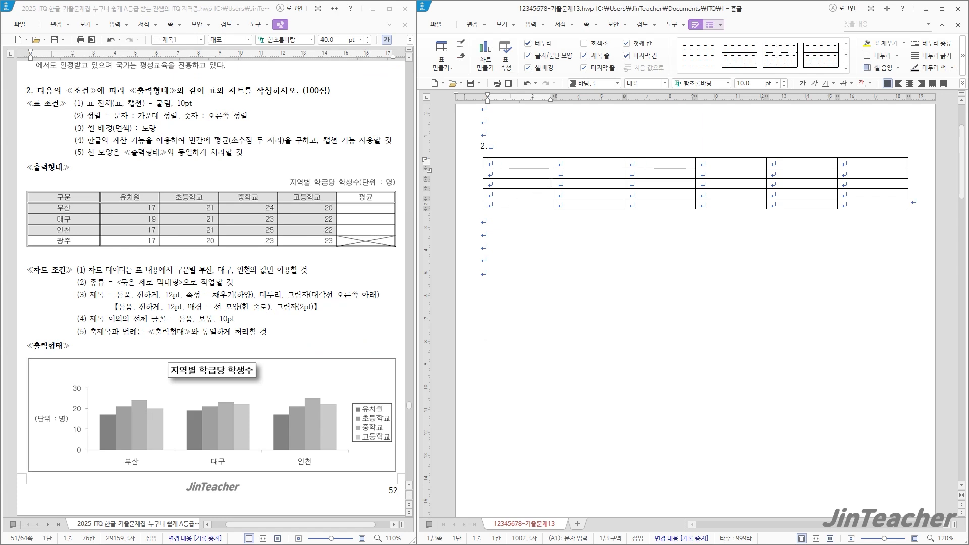
{"action": "left_click_drag", "start_coordinate": [554, 182], "coordinate": [853, 206]}
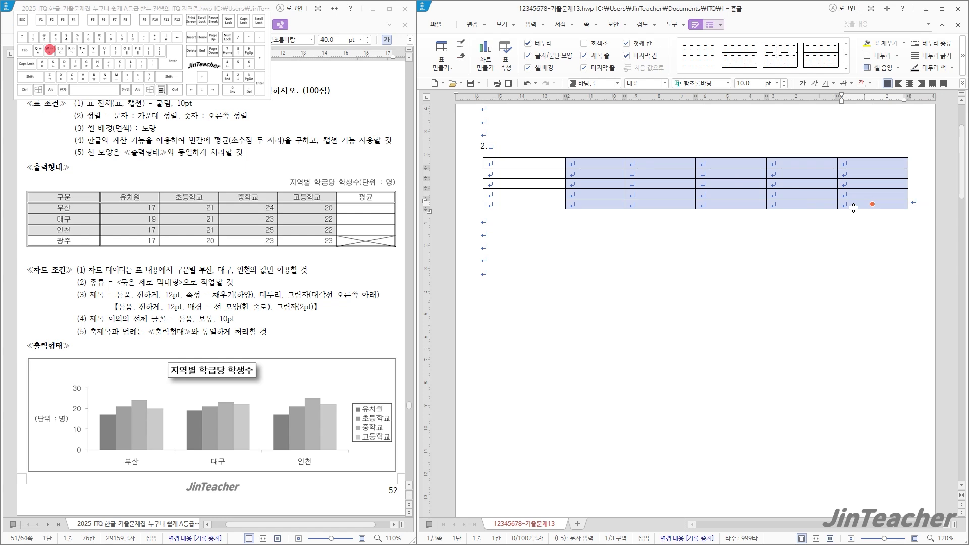
{"action": "key", "text": "w"}
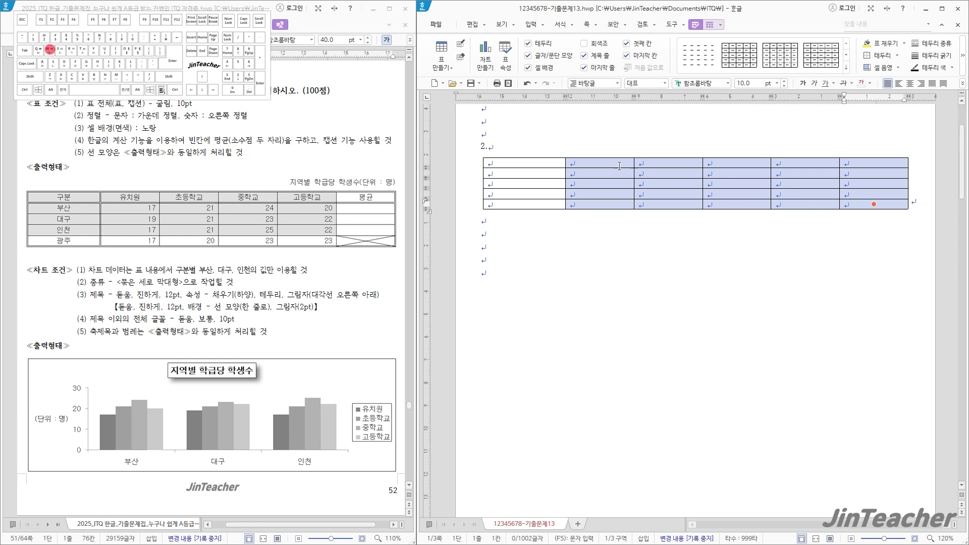
Fill the table with the headings 구분, 유치원, 초등학교, 중학교, 고등학교, 평균 and the sample's figures for 부산, 대구, 인천 and 광주
{"action": "left_click", "coordinate": [537, 161]}
{"action": "type", "text": "구분"}
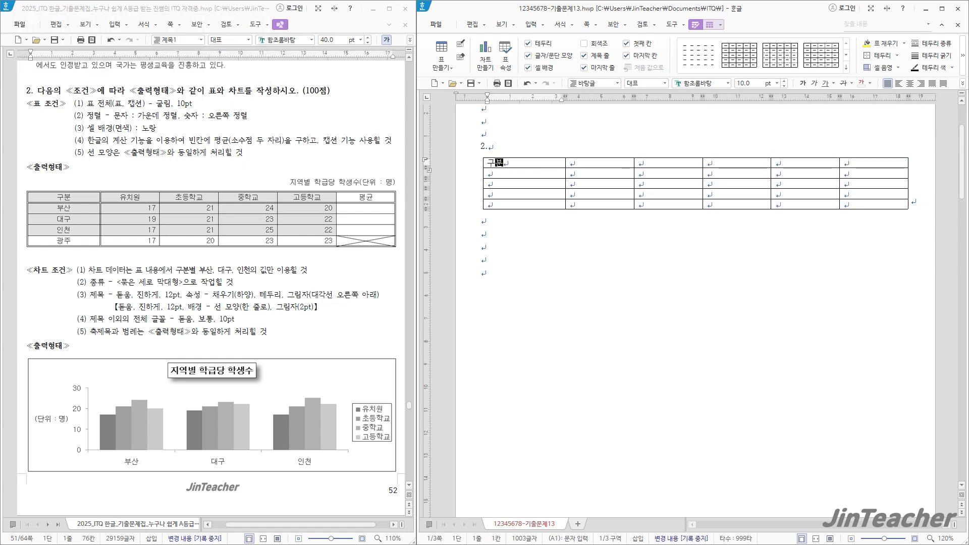
{"action": "key", "text": "Tab"}
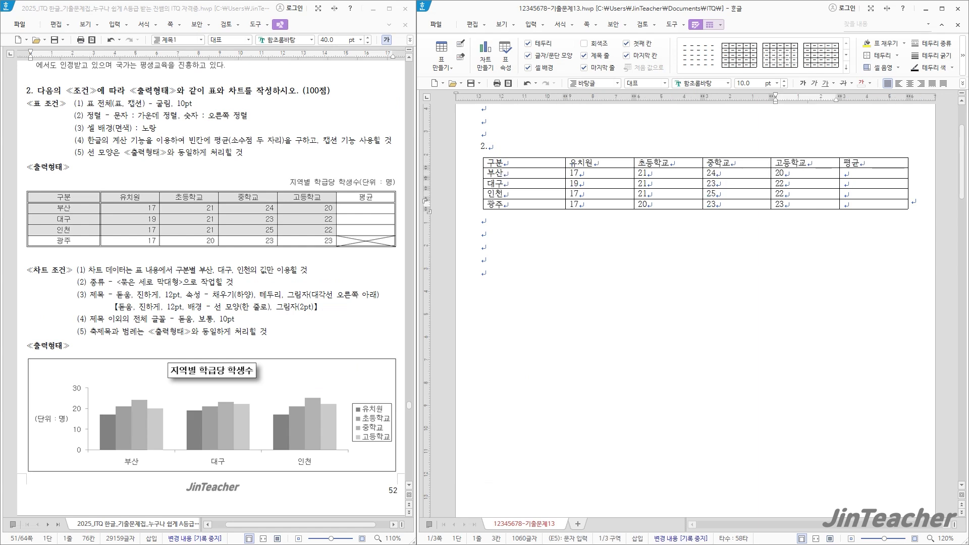
Set the font of the whole table to 굴림 and center the contents of all cells
{"action": "left_click_drag", "start_coordinate": [562, 165], "coordinate": [873, 204]}
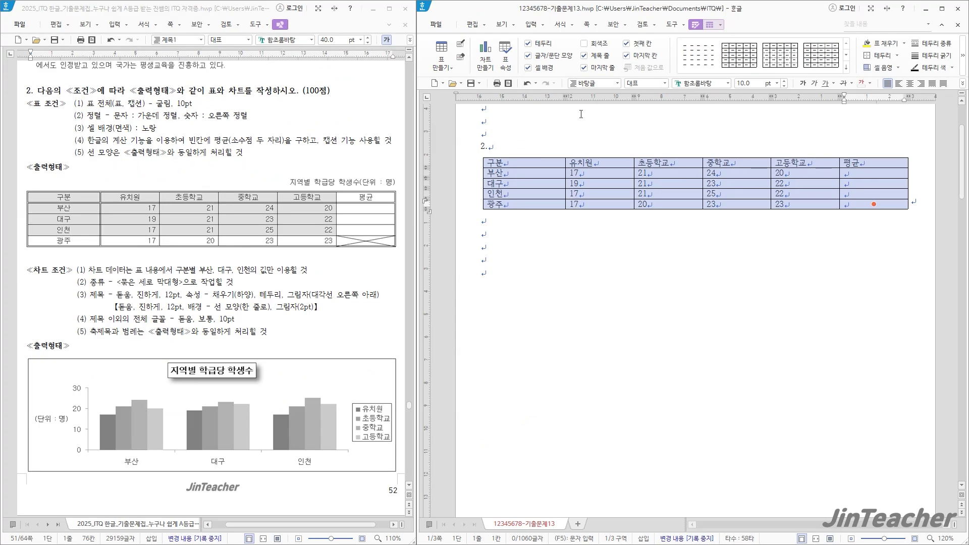
{"action": "left_click", "coordinate": [697, 84]}
{"action": "type", "text": "굴림"}
{"action": "key", "text": "Return"}
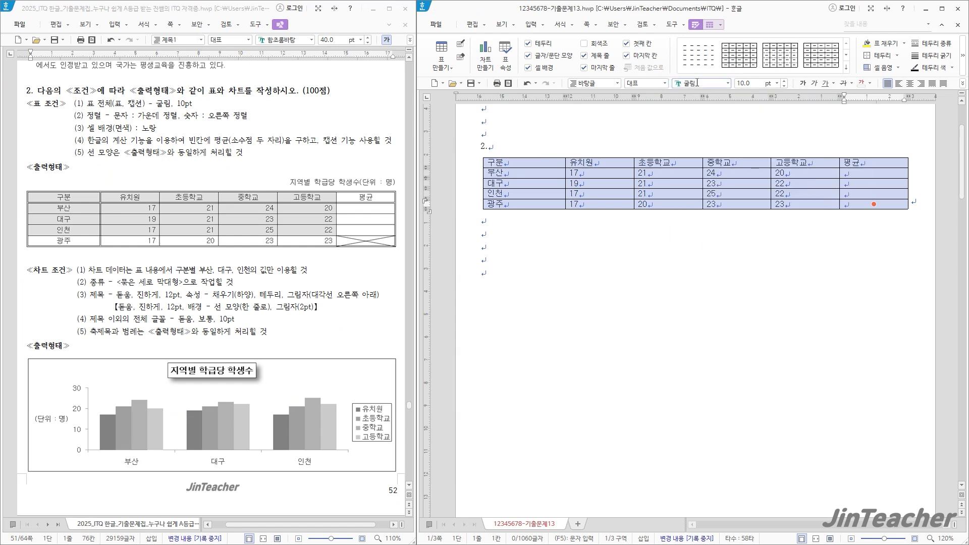
{"action": "left_click", "coordinate": [909, 84]}
Right-align the number cells below the header row, including the empty 평균 cells
{"action": "left_click_drag", "start_coordinate": [622, 175], "coordinate": [888, 201]}
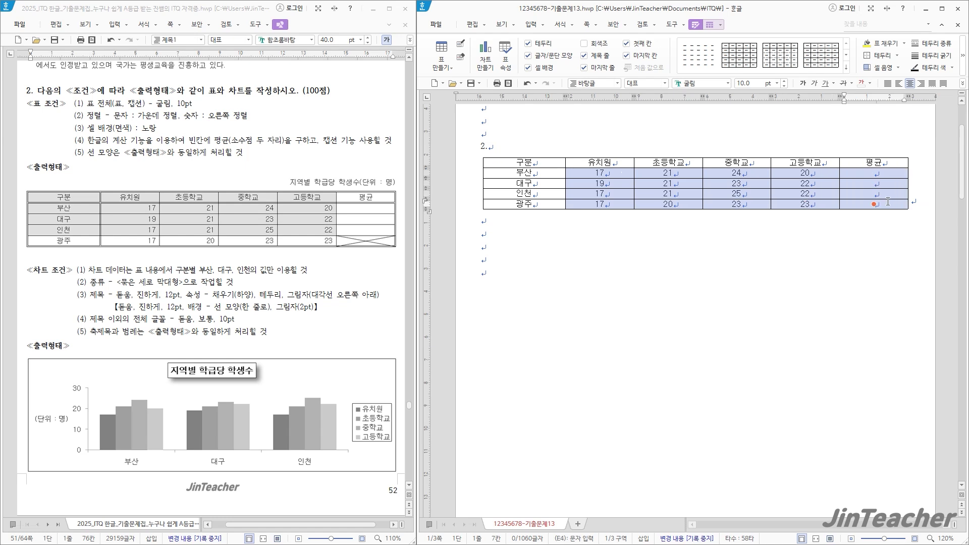
{"action": "left_click", "coordinate": [921, 84]}
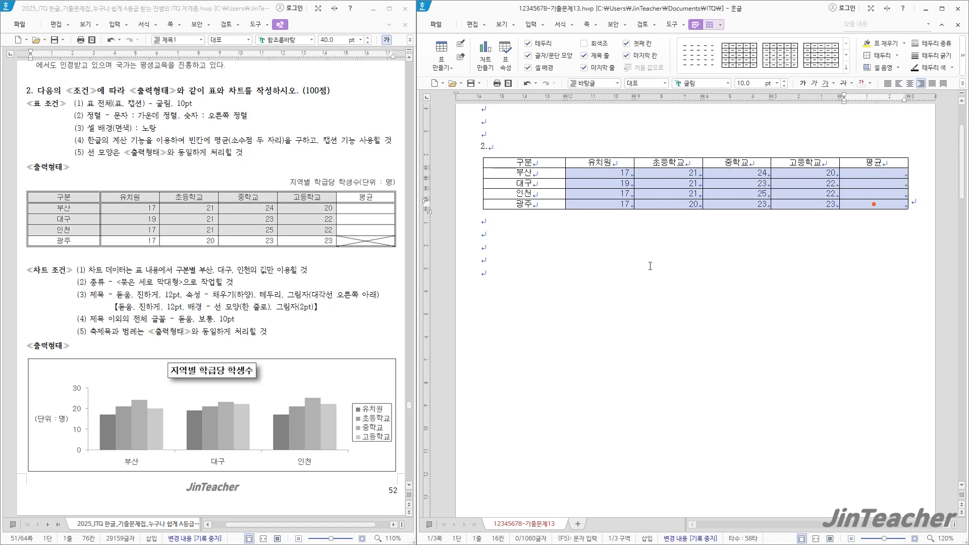
{"action": "left_click", "coordinate": [559, 259]}
Fill the cells from 구분 to 고등학교 in the header, 부산, 대구 and 인천 rows with yellow
{"action": "left_click_drag", "start_coordinate": [551, 162], "coordinate": [801, 196]}
{"action": "left_click", "coordinate": [904, 44]}
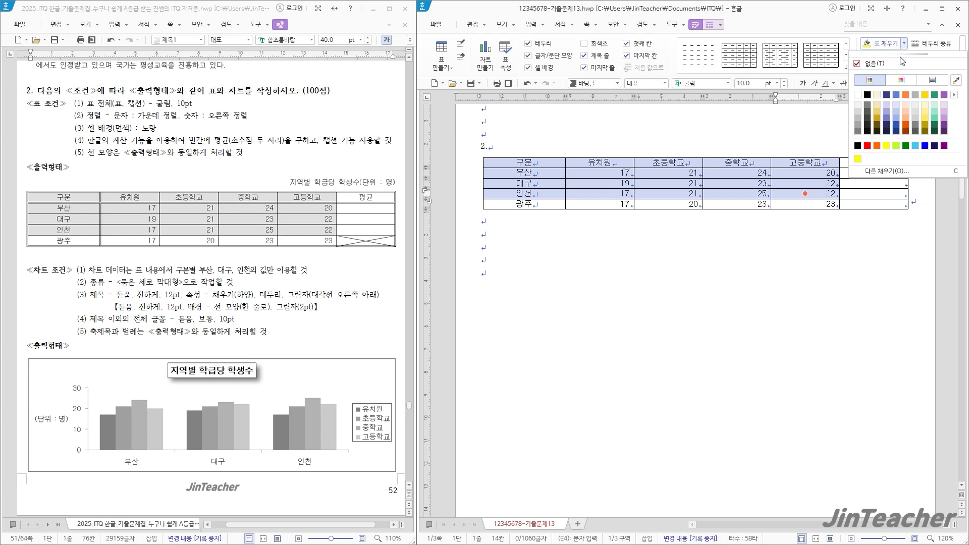
{"action": "left_click", "coordinate": [887, 146]}
{"action": "left_click", "coordinate": [852, 238]}
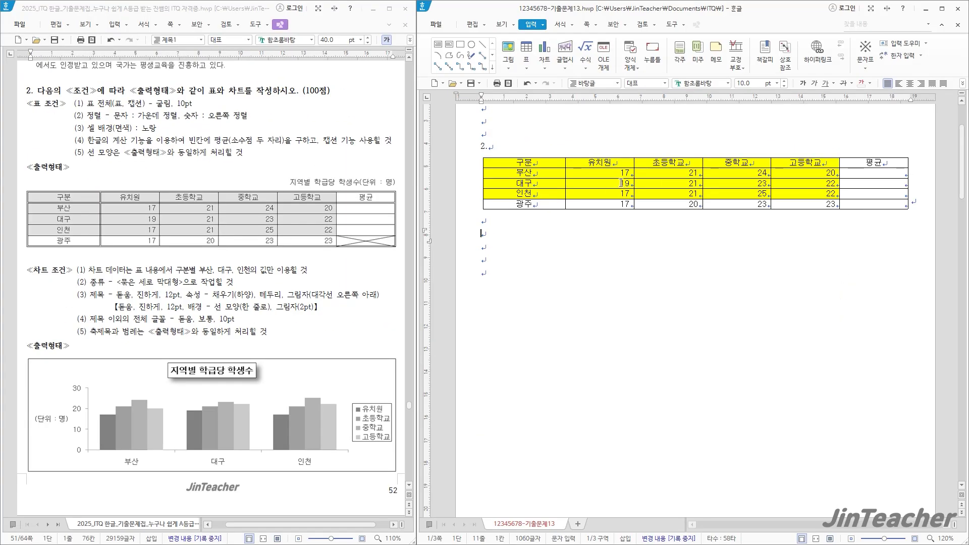
Calculate the block averages for the 부산, 대구 and 인천 rows in the 평균 column
{"action": "left_click_drag", "start_coordinate": [618, 172], "coordinate": [873, 194]}
{"action": "right_click", "coordinate": [873, 193]}
{"action": "mouse_move", "coordinate": [903, 382]}
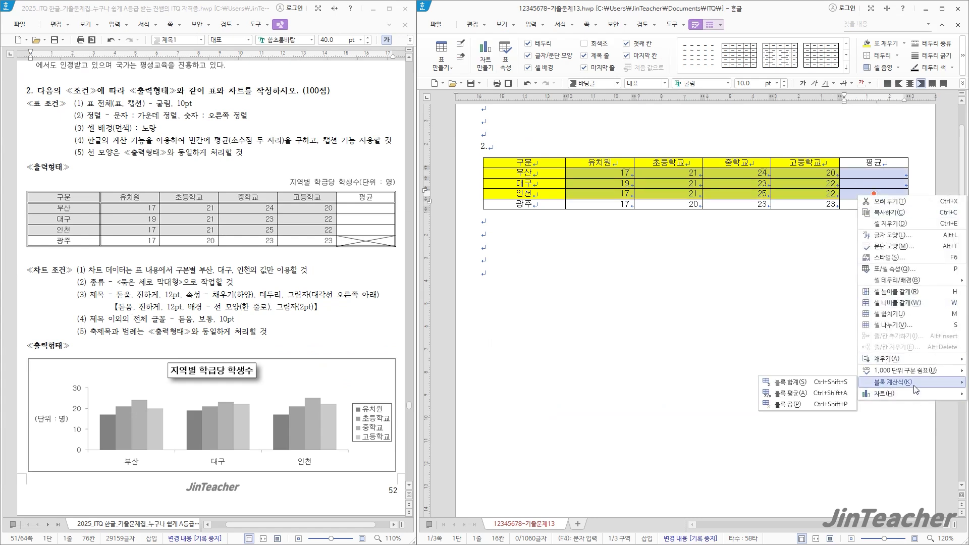
{"action": "left_click", "coordinate": [782, 394]}
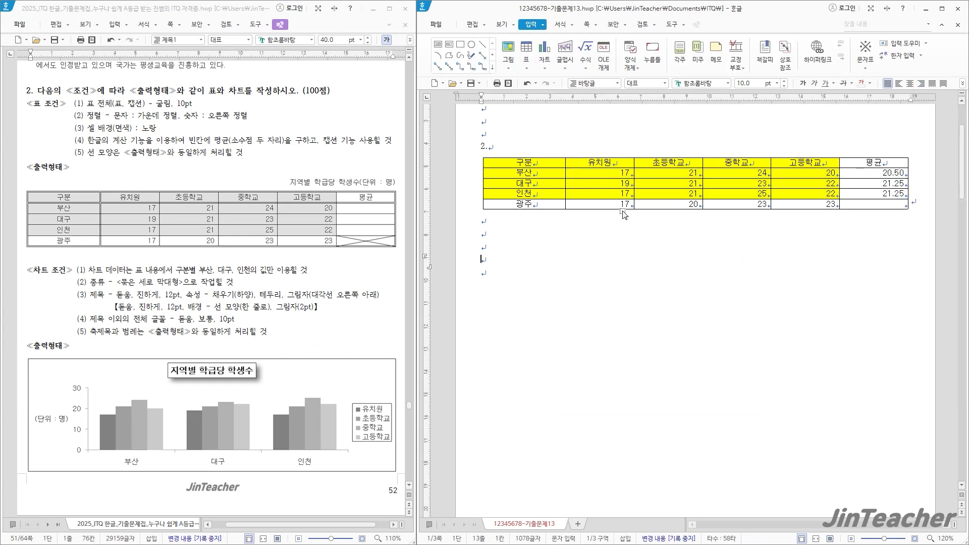
Apply a double line to the outer border of the whole table
{"action": "left_click_drag", "start_coordinate": [558, 167], "coordinate": [904, 207]}
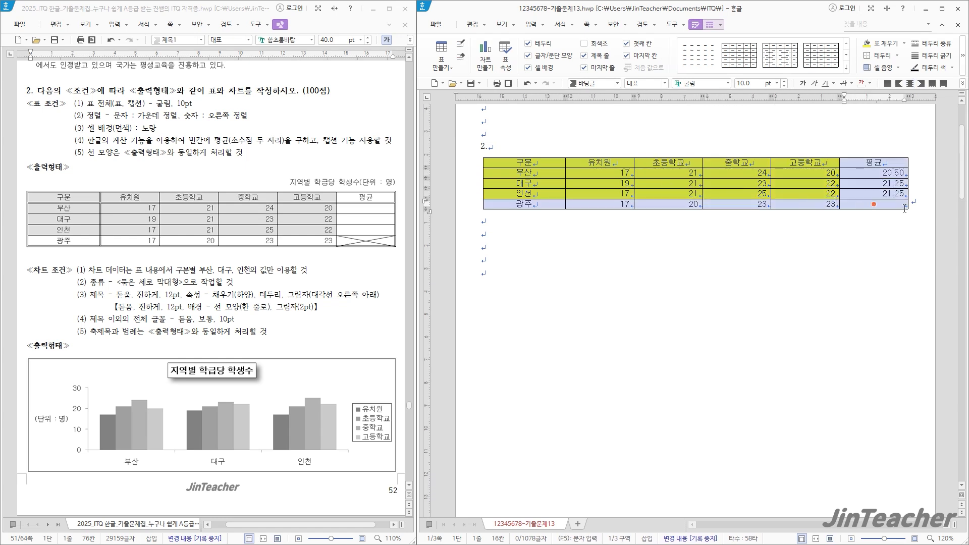
{"action": "left_click", "coordinate": [635, 171]}
{"action": "left_click", "coordinate": [608, 251]}
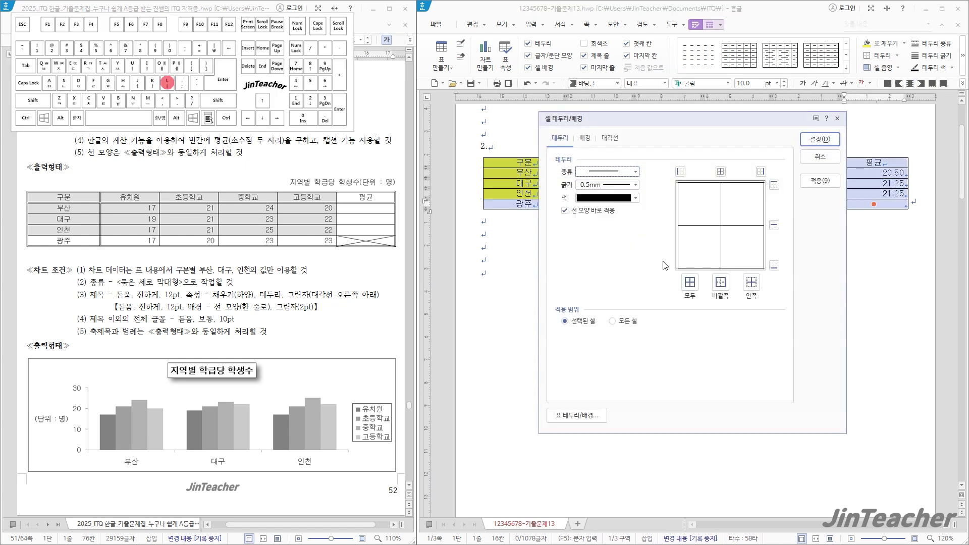
{"action": "left_click", "coordinate": [720, 281]}
{"action": "left_click", "coordinate": [820, 139]}
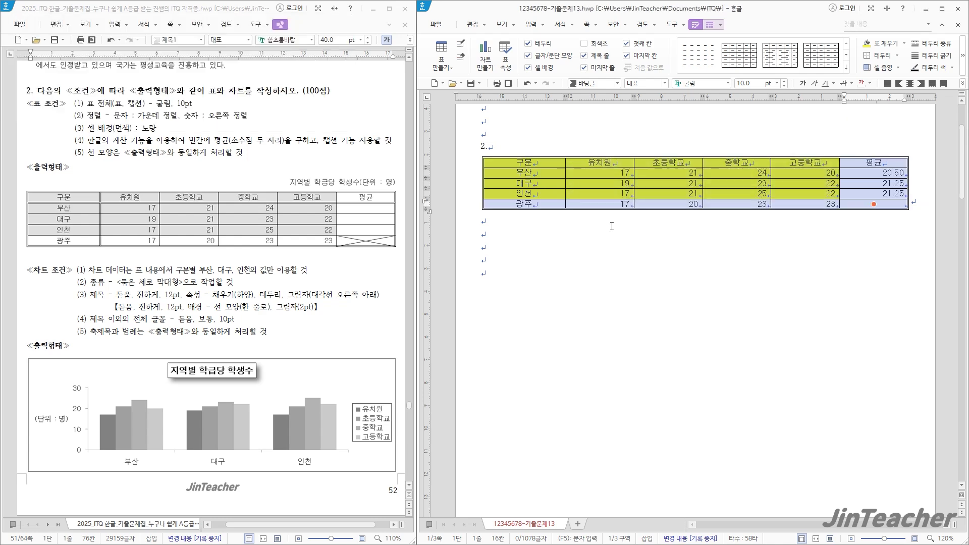
{"action": "left_click", "coordinate": [482, 234]}
Apply a double line to the right border of the 구분 column
{"action": "left_click_drag", "start_coordinate": [542, 162], "coordinate": [542, 205]}
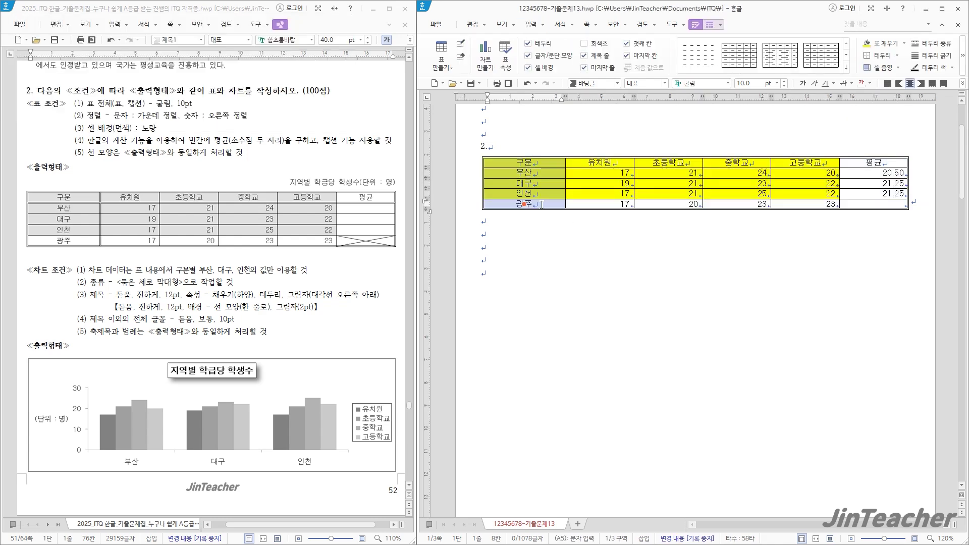
{"action": "key", "text": "l"}
{"action": "left_click", "coordinate": [629, 172]}
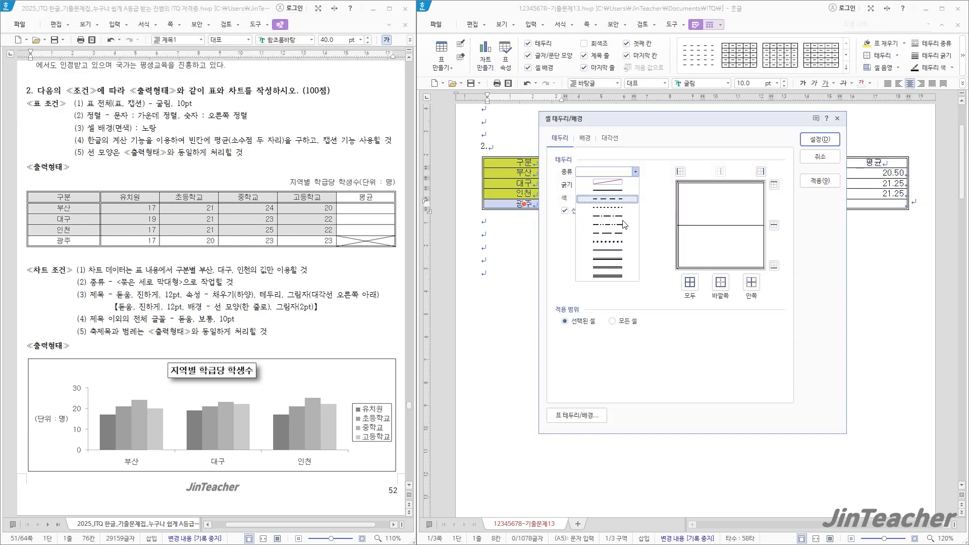
{"action": "left_click", "coordinate": [620, 251]}
{"action": "left_click", "coordinate": [761, 171]}
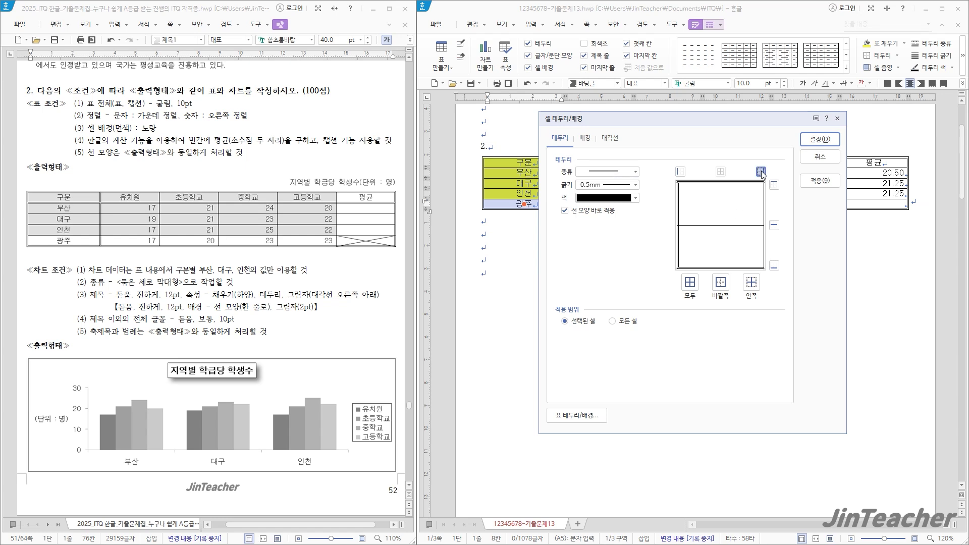
{"action": "left_click", "coordinate": [820, 139]}
Apply a double line to the bottom border of the table's header row
{"action": "left_click_drag", "start_coordinate": [543, 164], "coordinate": [869, 162]}
{"action": "key", "text": "l"}
{"action": "left_click", "coordinate": [634, 172]}
{"action": "left_click", "coordinate": [625, 253]}
{"action": "left_click", "coordinate": [774, 265]}
{"action": "left_click", "coordinate": [819, 139]}
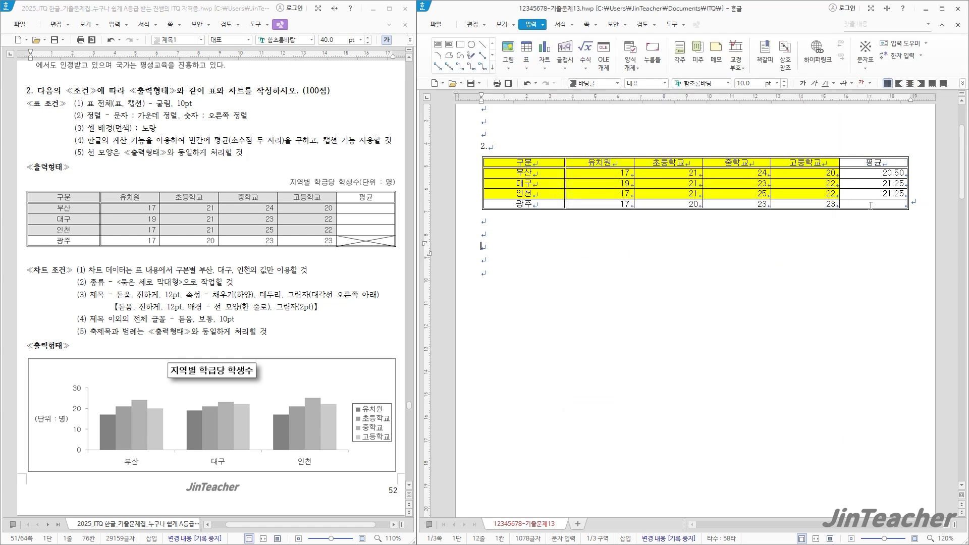
Add both diagonal lines to the empty 평균 cell of the 광주 row so they form an X
{"action": "left_click", "coordinate": [874, 204]}
{"action": "key", "text": "F5"}
{"action": "key", "text": "l"}
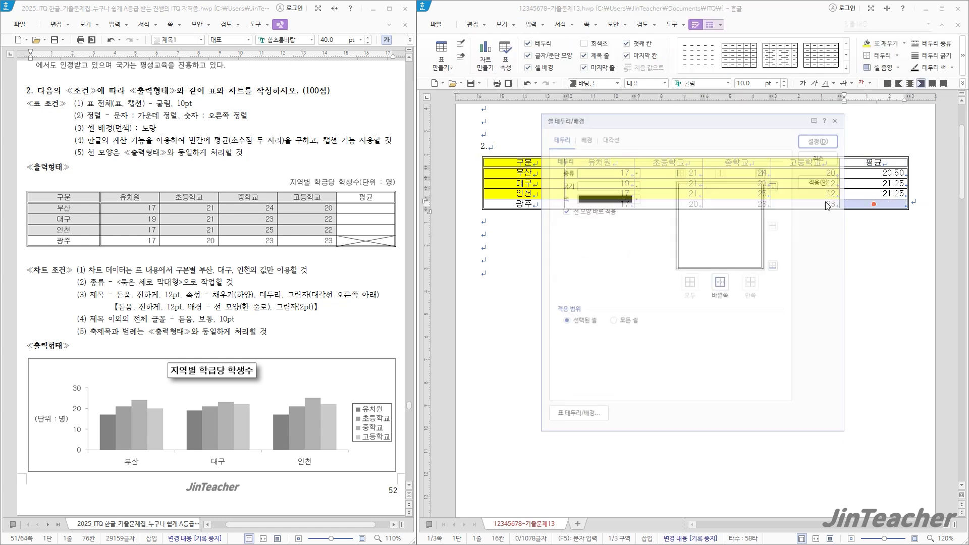
{"action": "left_click", "coordinate": [610, 138]}
{"action": "left_click", "coordinate": [578, 223]}
{"action": "left_click", "coordinate": [579, 249]}
{"action": "left_click", "coordinate": [821, 142]}
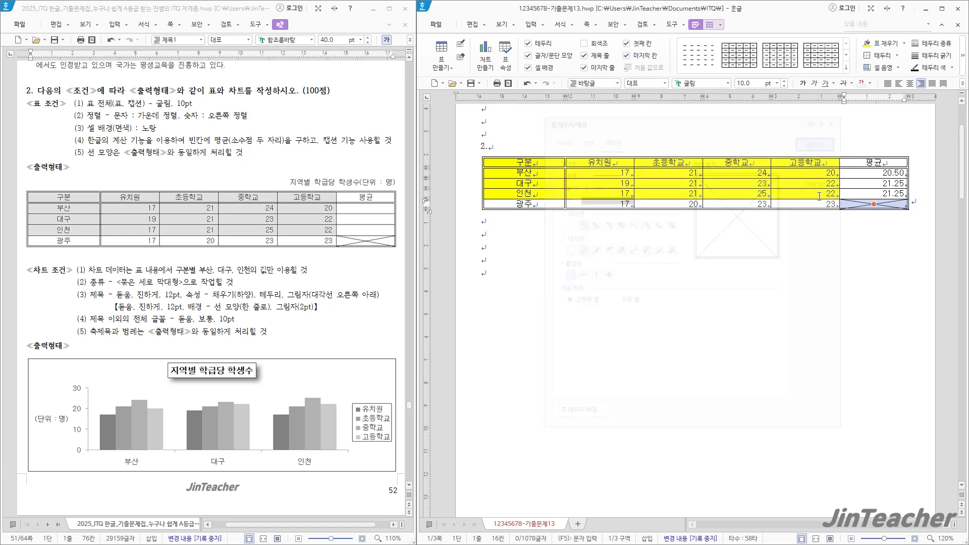
{"action": "left_click", "coordinate": [481, 259]}
Increase the height of all table rows slightly
{"action": "left_click_drag", "start_coordinate": [561, 164], "coordinate": [882, 205]}
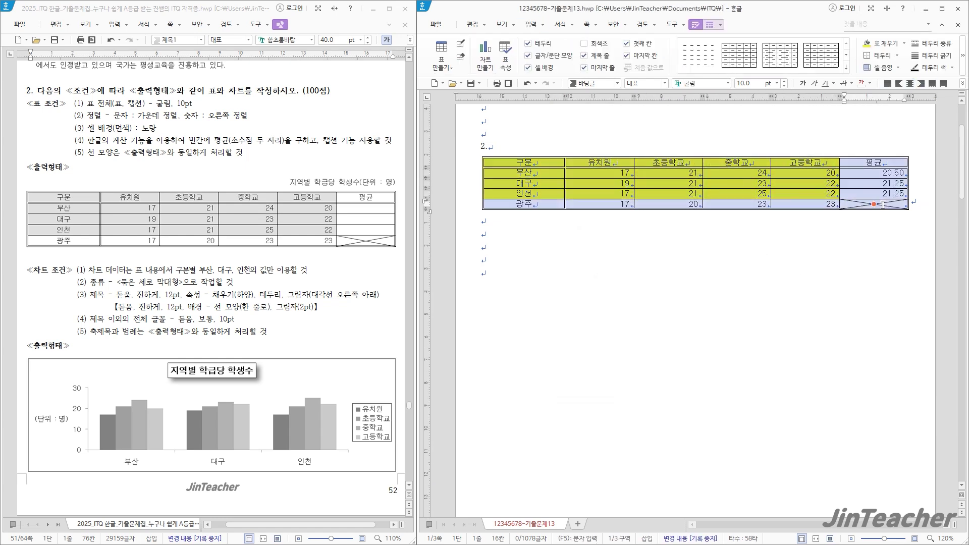
{"action": "key", "text": "ctrl+Down"}
{"action": "key", "text": "ctrl+Down"}
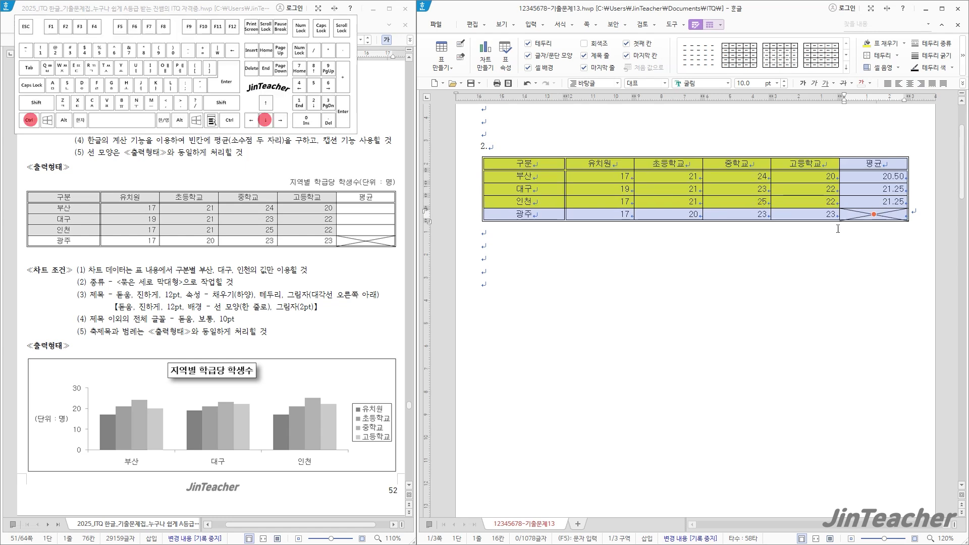
{"action": "left_click", "coordinate": [745, 238]}
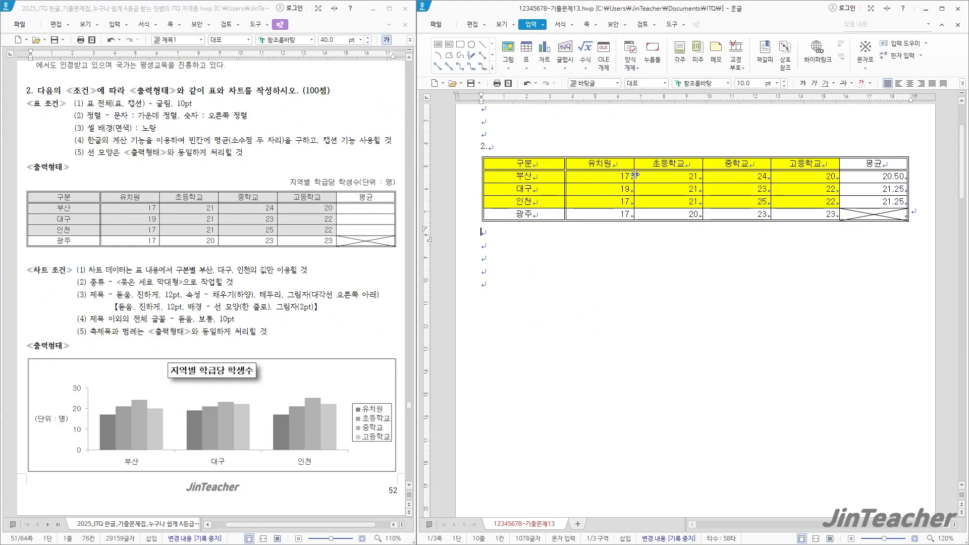
Add a caption above the table
{"action": "left_click", "coordinate": [652, 157]}
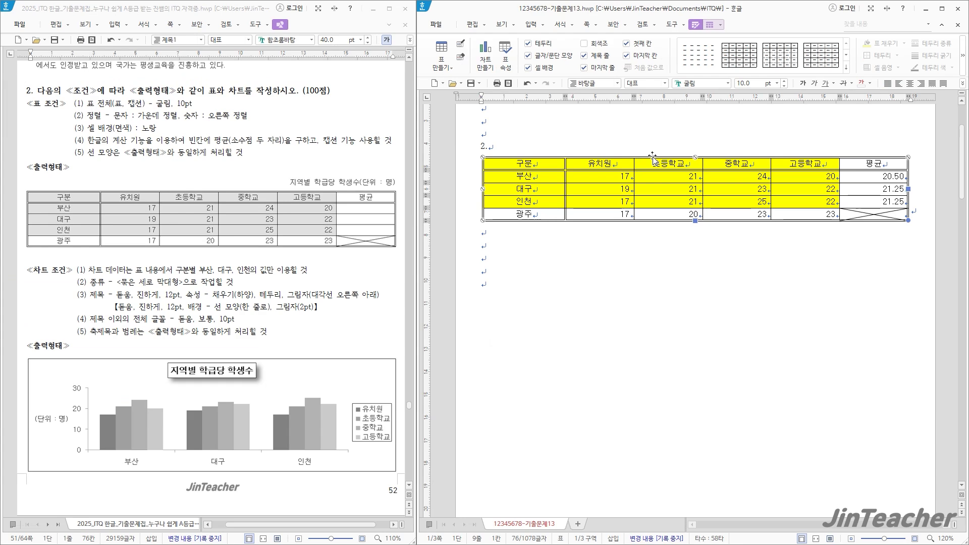
{"action": "double_click", "coordinate": [652, 157]}
{"action": "left_click", "coordinate": [585, 136]}
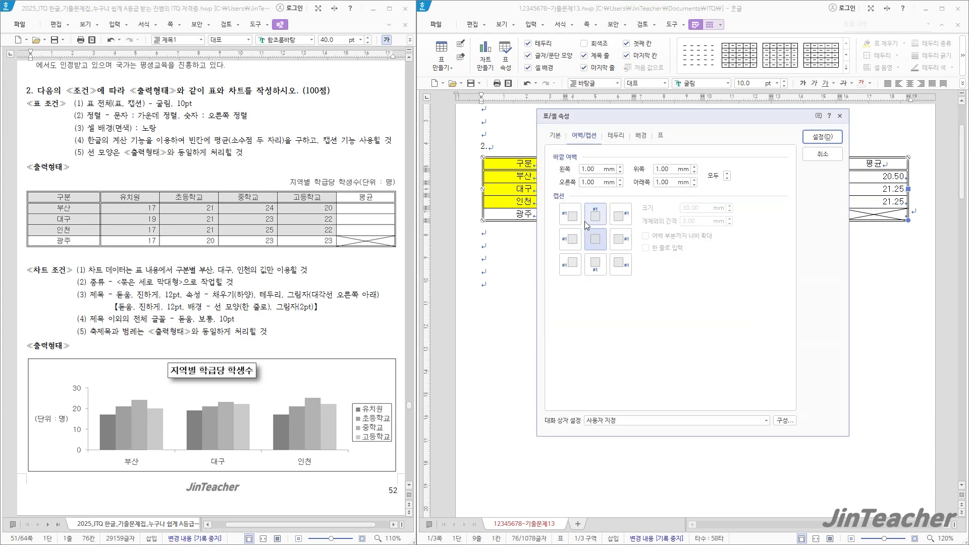
{"action": "double_click", "coordinate": [596, 219]}
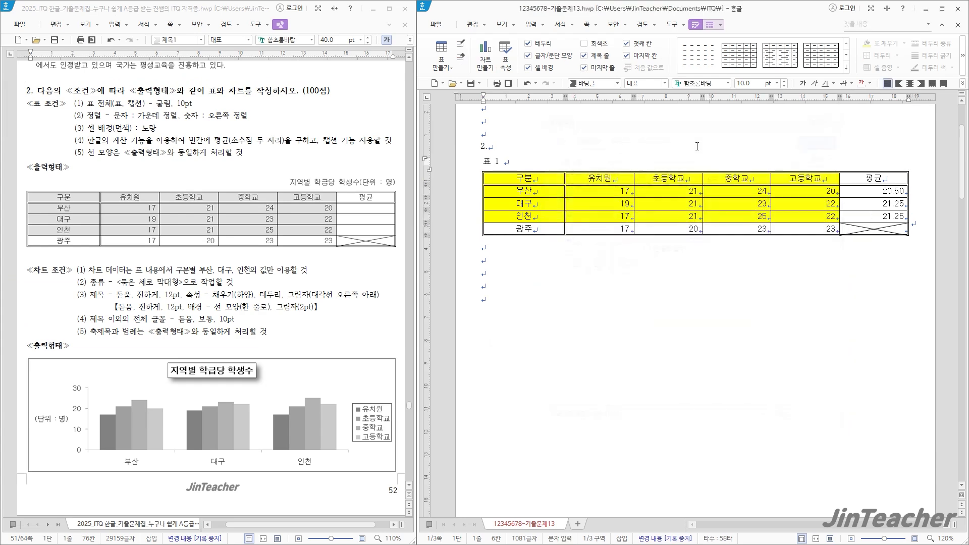
Replace the default caption text with "지역별 학급당 학생수(단위 : 명)"
{"action": "left_click_drag", "start_coordinate": [536, 160], "coordinate": [449, 165]}
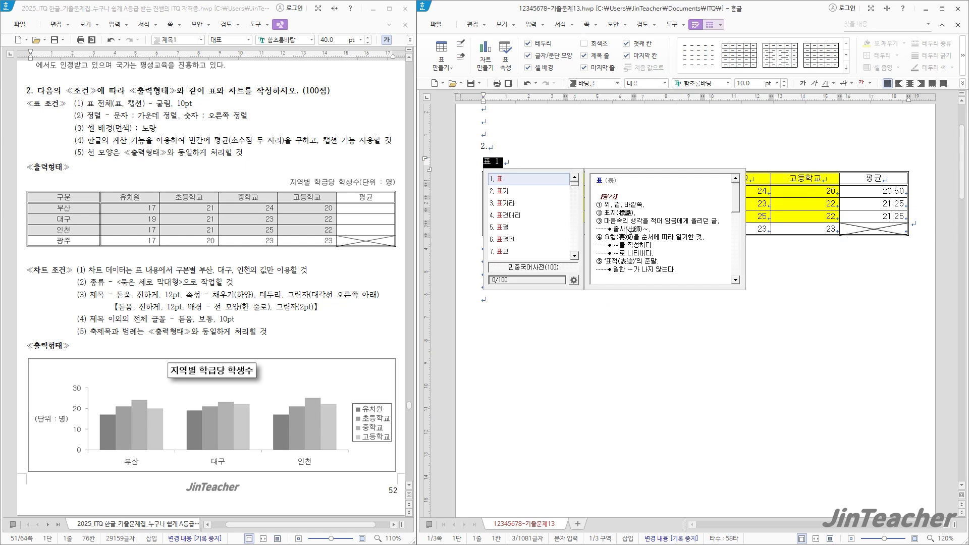
{"action": "key", "text": "BackSpace"}
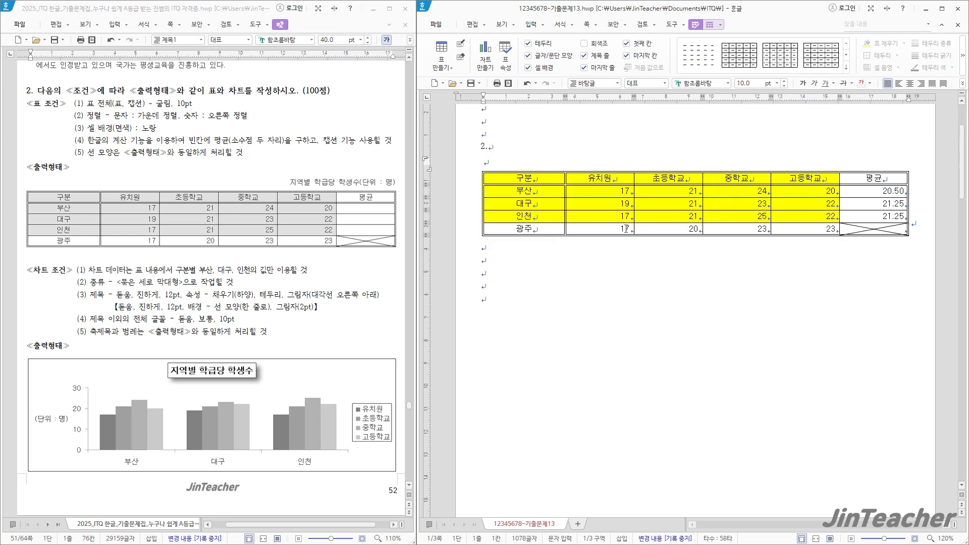
{"action": "type", "text": "지역별 학급"}
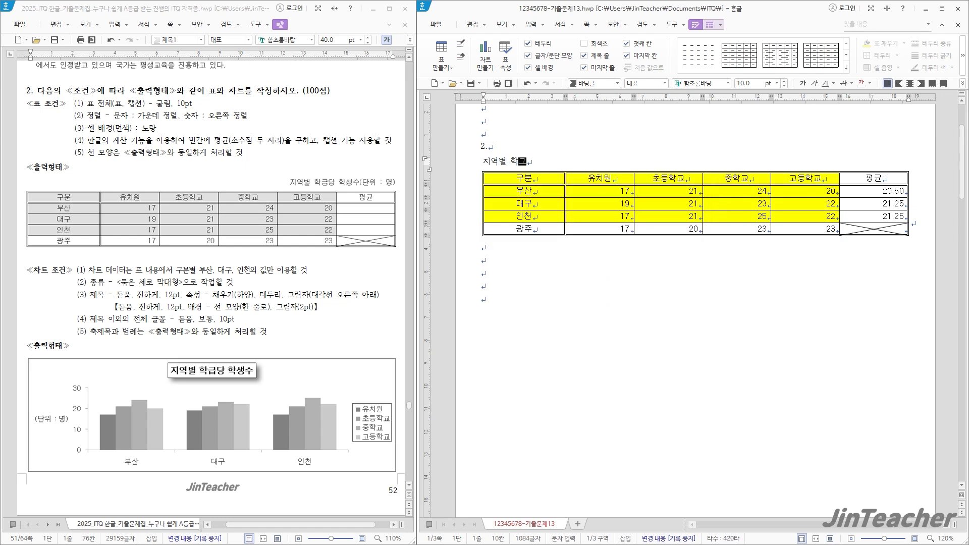
{"action": "type", "text": "당 학생수(단우"}
{"action": "type", "text": " : 명)"}
Format the entire table caption in the 굴림 font and align it to the right
{"action": "left_click_drag", "start_coordinate": [613, 166], "coordinate": [486, 159]}
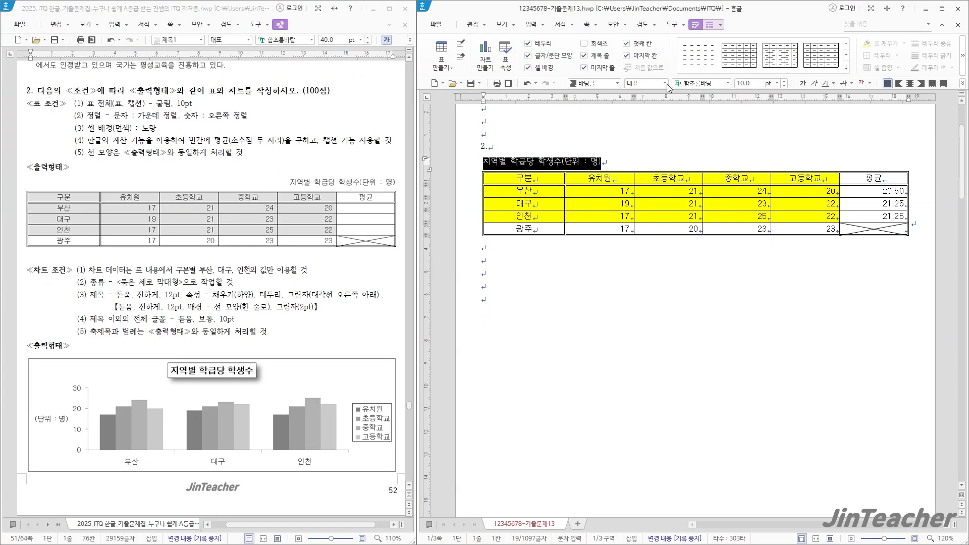
{"action": "left_click", "coordinate": [704, 83]}
{"action": "type", "text": "ㄱ굴림"}
{"action": "key", "text": "Return"}
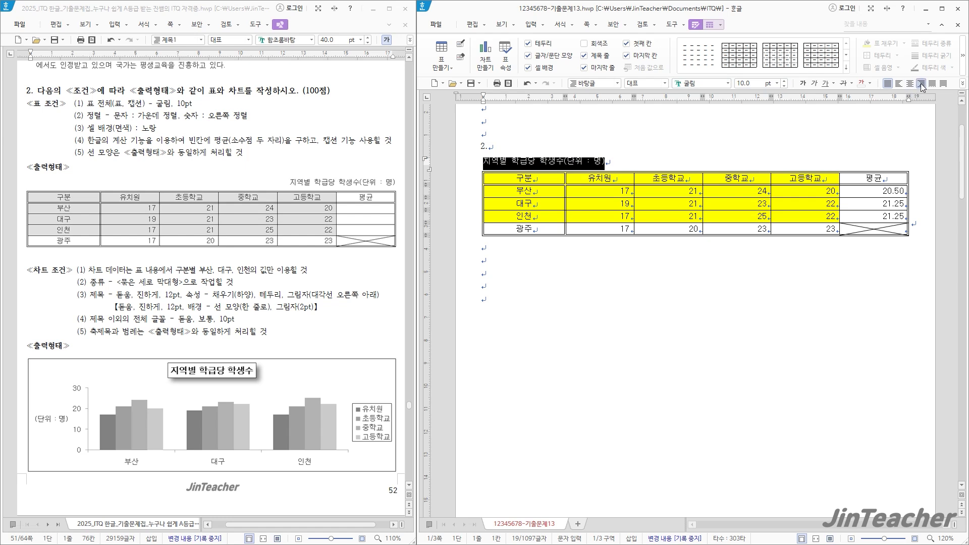
{"action": "left_click", "coordinate": [920, 83]}
{"action": "left_click", "coordinate": [880, 178]}
{"action": "left_click", "coordinate": [880, 199]}
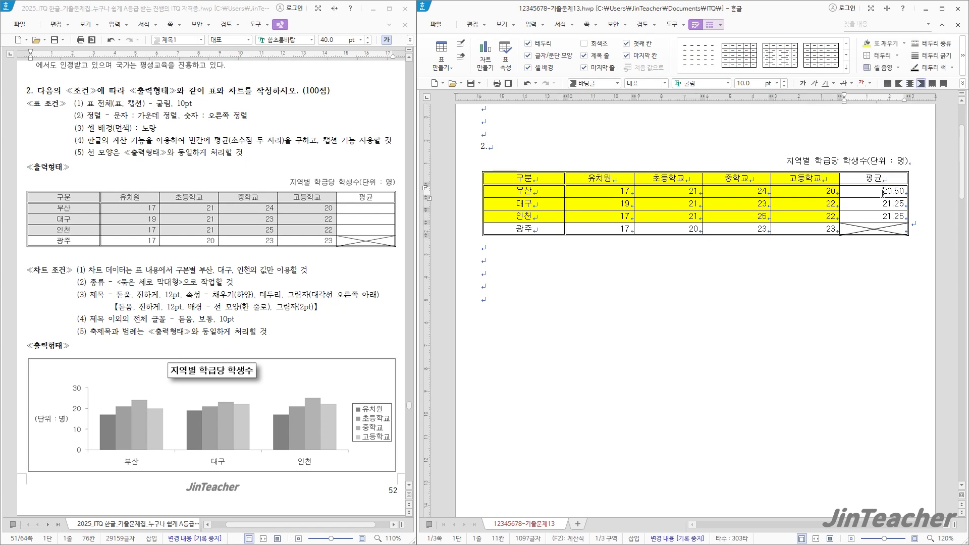
{"action": "left_click", "coordinate": [893, 260]}
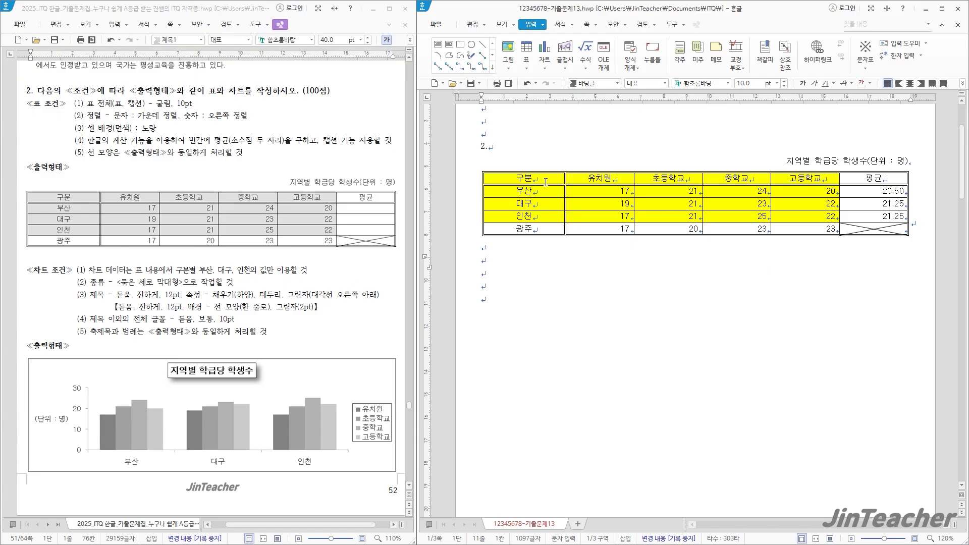
Create a clustered column chart from the 구분 to 고등학교 cells for 부산, 대구 and 인천, placed below the table at nearly its width
{"action": "left_click_drag", "start_coordinate": [545, 180], "coordinate": [812, 218]}
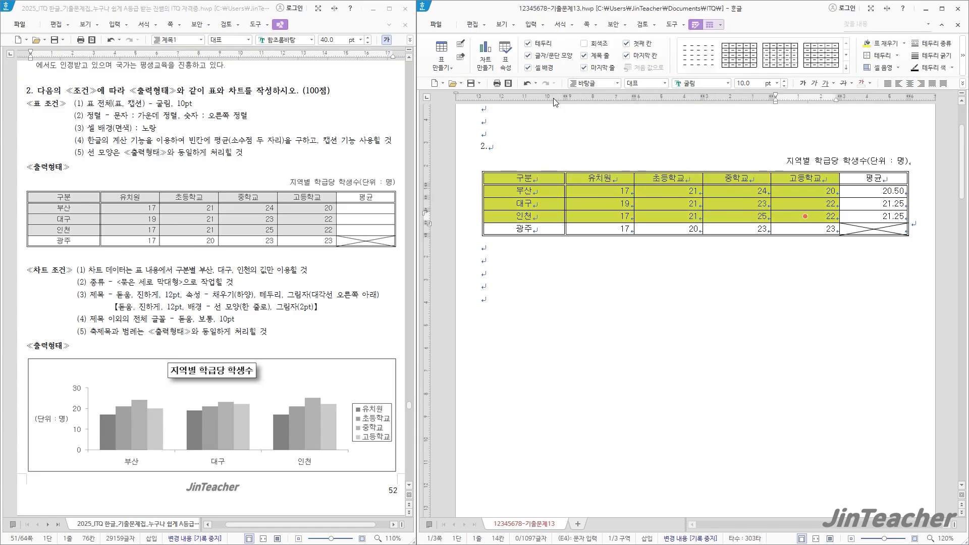
{"action": "left_click", "coordinate": [485, 56]}
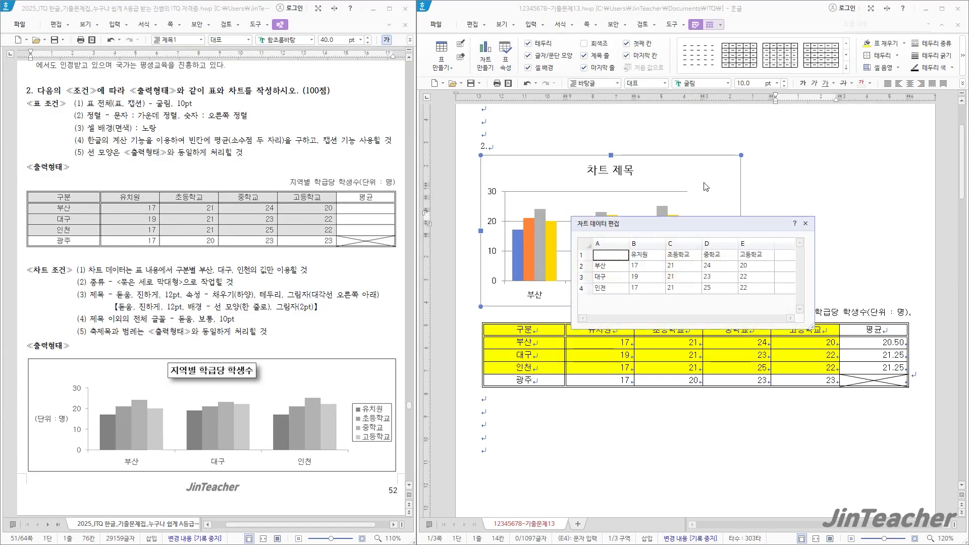
{"action": "left_click", "coordinate": [807, 224]}
{"action": "left_click_drag", "start_coordinate": [740, 208], "coordinate": [748, 283]}
{"action": "left_click_drag", "start_coordinate": [755, 321], "coordinate": [902, 311]}
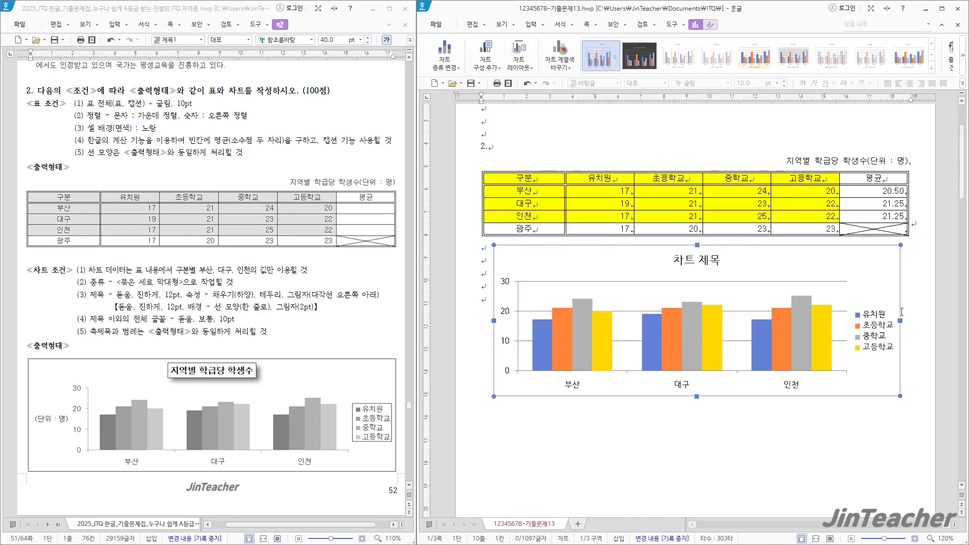
Replace the chart's default title text with "지역별 학급당 학생수"
{"action": "left_click", "coordinate": [692, 264]}
{"action": "right_click", "coordinate": [699, 265]}
{"action": "left_click", "coordinate": [707, 279]}
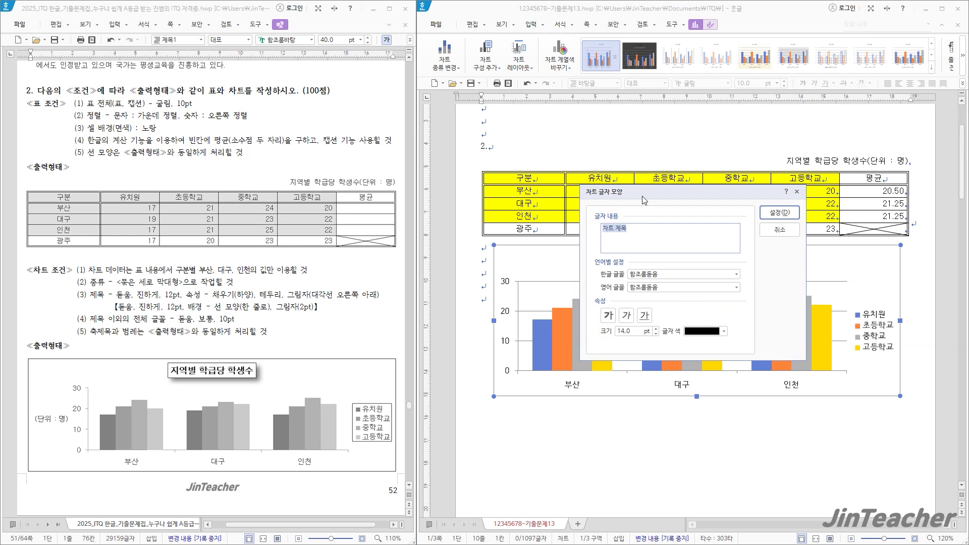
{"action": "left_click_drag", "start_coordinate": [642, 195], "coordinate": [514, 315]}
{"action": "type", "text": "지역별 학급당 학생수"}
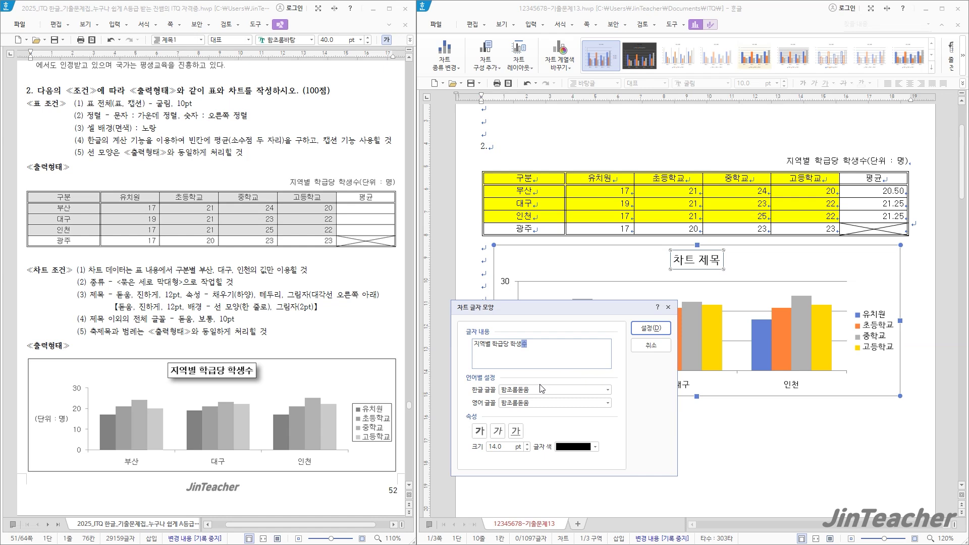
Format the chart title in bold 12 pt 돋움 for both Korean and English text, and apply it
{"action": "left_click", "coordinate": [479, 391]}
{"action": "type", "text": "돋움"}
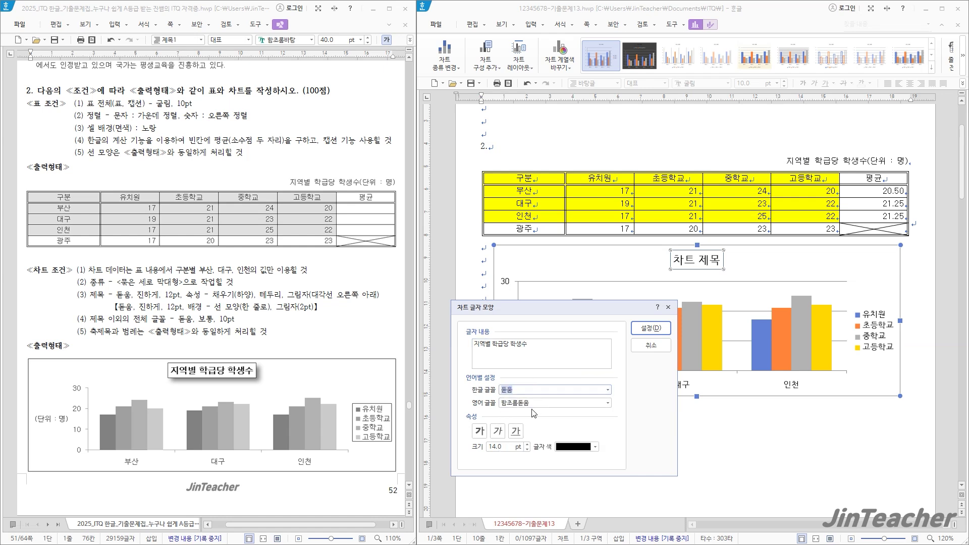
{"action": "key", "text": "Tab"}
{"action": "type", "text": "돋움"}
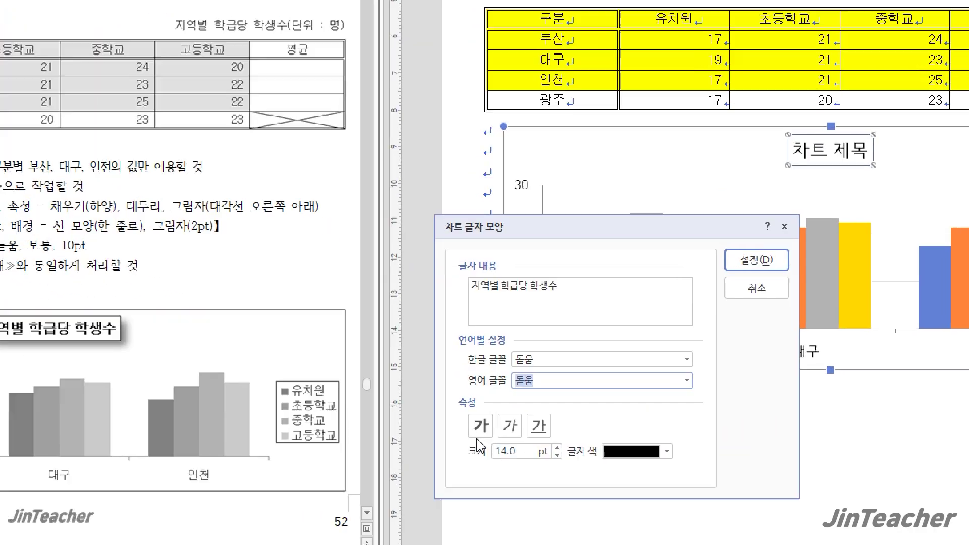
{"action": "key", "text": "Tab"}
{"action": "key", "text": "space"}
{"action": "left_click", "coordinate": [568, 458]}
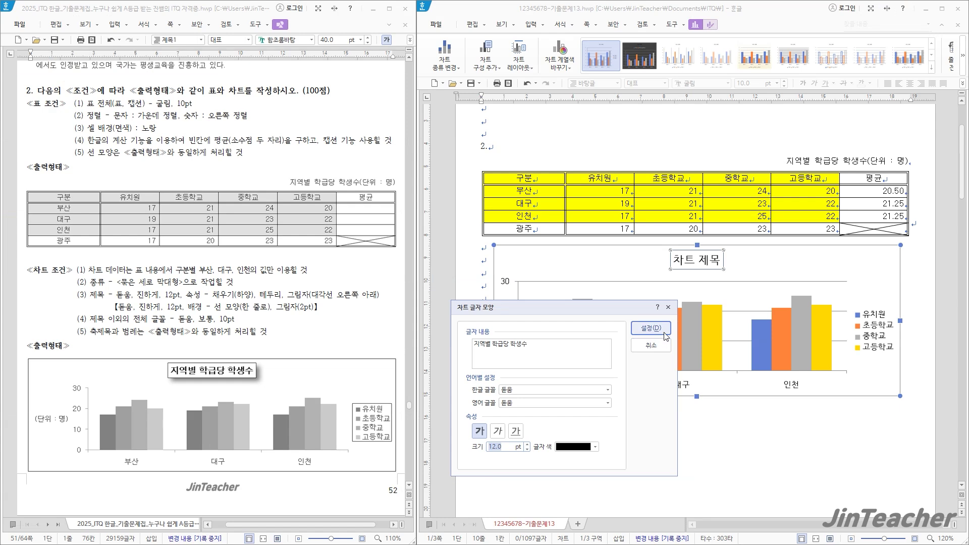
{"action": "left_click", "coordinate": [787, 250]}
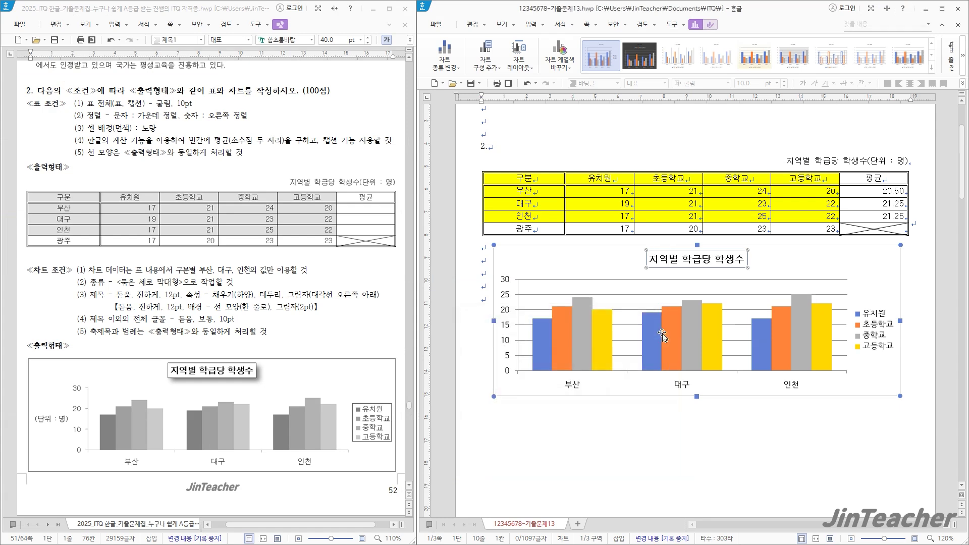
Give the chart title a black outline and a shadow offset diagonally to the lower right
{"action": "double_click", "coordinate": [707, 273]}
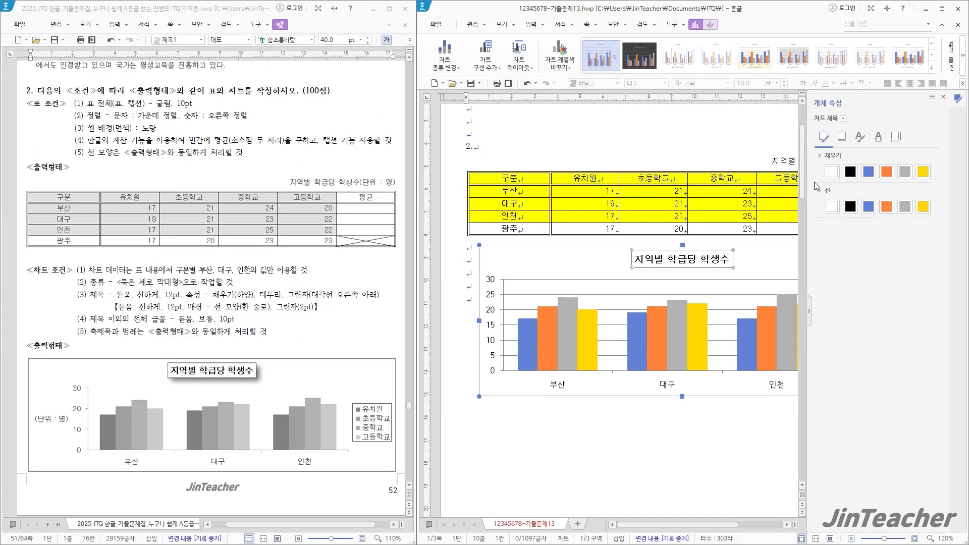
{"action": "left_click", "coordinate": [849, 207]}
{"action": "left_click", "coordinate": [841, 138]}
{"action": "left_click", "coordinate": [850, 173]}
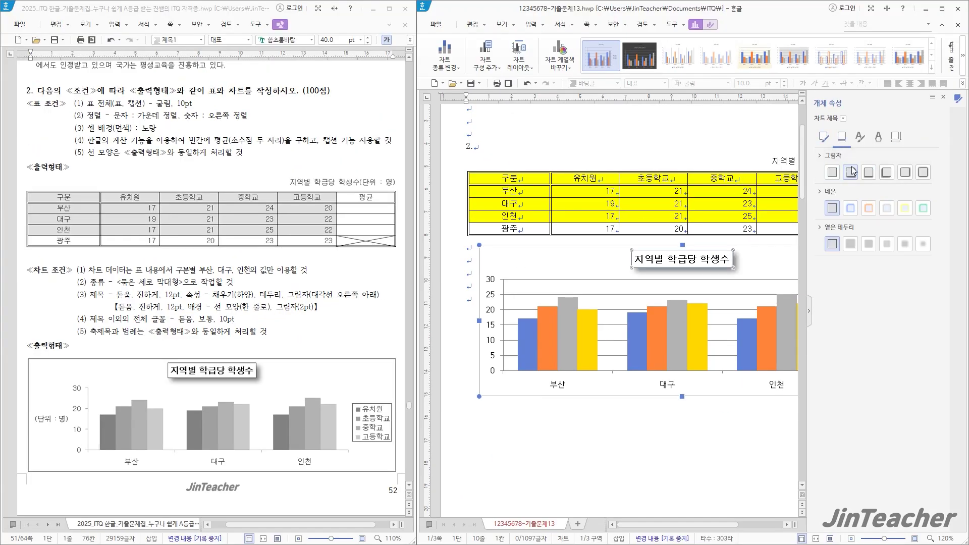
{"action": "left_click", "coordinate": [942, 96]}
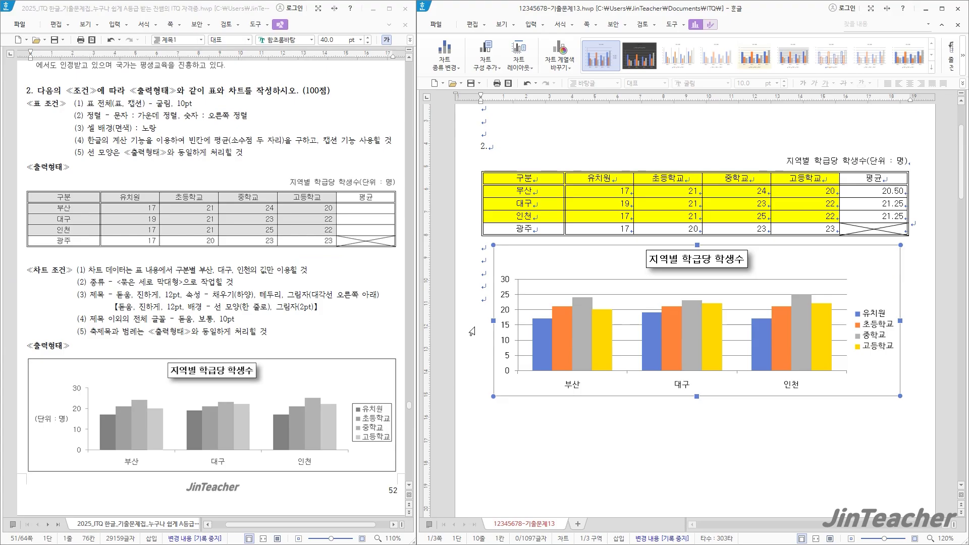
Add a value axis title to the chart with the text "(단위 : 명)"
{"action": "left_click", "coordinate": [485, 61]}
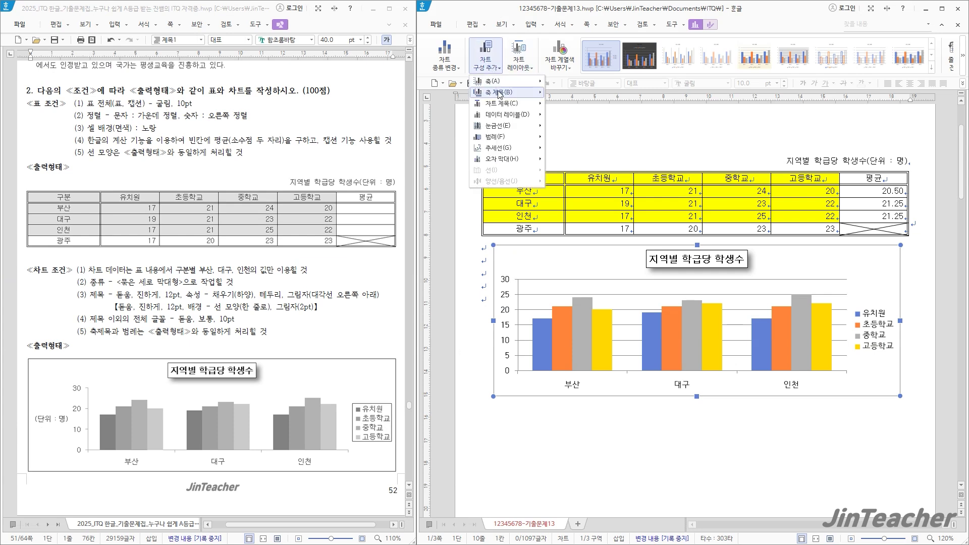
{"action": "mouse_move", "coordinate": [498, 95]}
{"action": "left_click", "coordinate": [580, 104]}
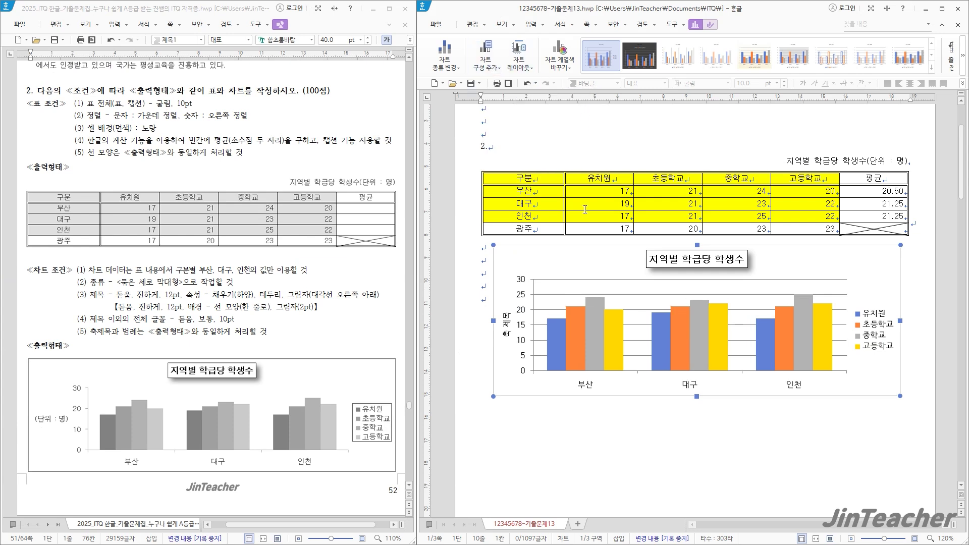
{"action": "left_click", "coordinate": [511, 334]}
{"action": "right_click", "coordinate": [510, 333]}
{"action": "left_click", "coordinate": [579, 354]}
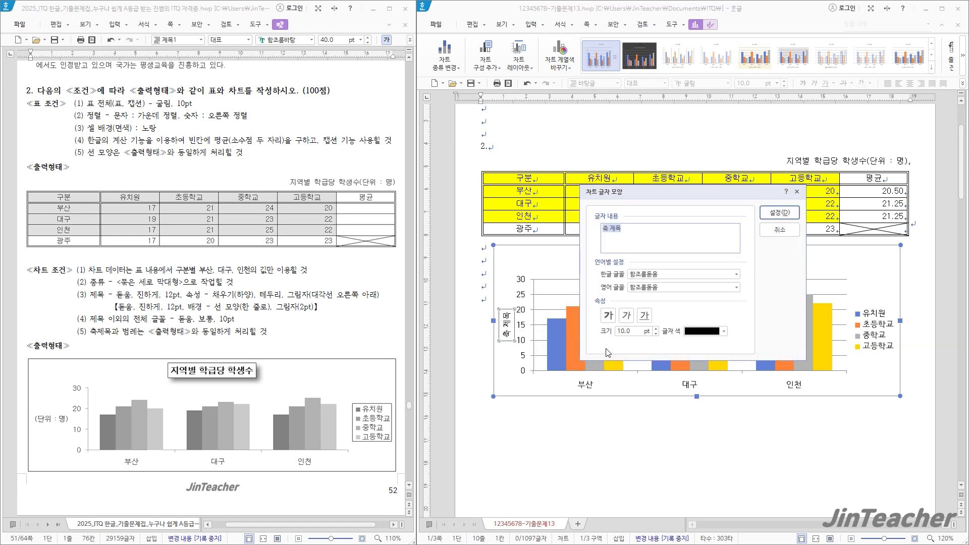
{"action": "type", "text": "(단위 : 명"}
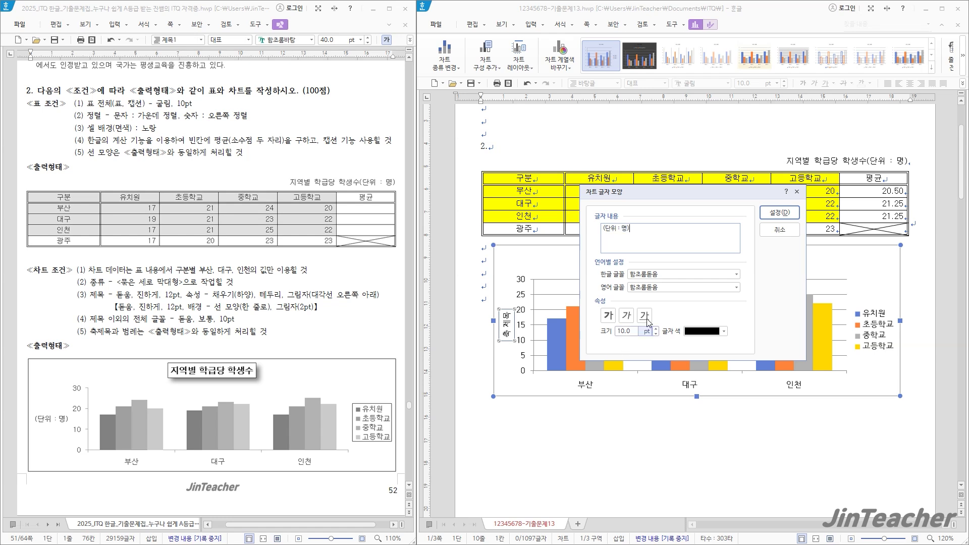
Set the value axis title's Korean and English fonts to 돋움 and apply the text settings
{"action": "left_click", "coordinate": [651, 274]}
{"action": "type", "text": "돋움"}
{"action": "left_click", "coordinate": [667, 286]}
{"action": "left_click_drag", "start_coordinate": [667, 286], "coordinate": [595, 295]}
{"action": "type", "text": "돋움"}
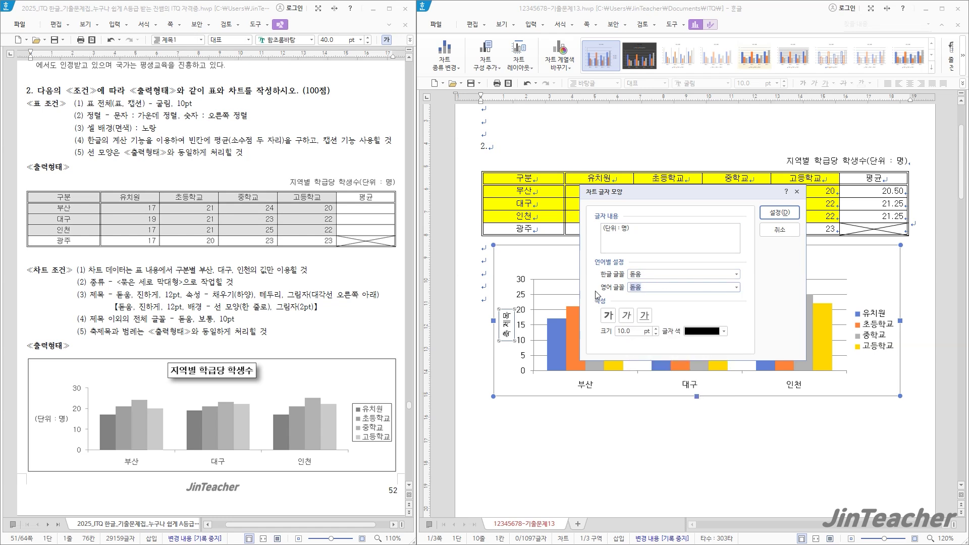
{"action": "key", "text": "Return"}
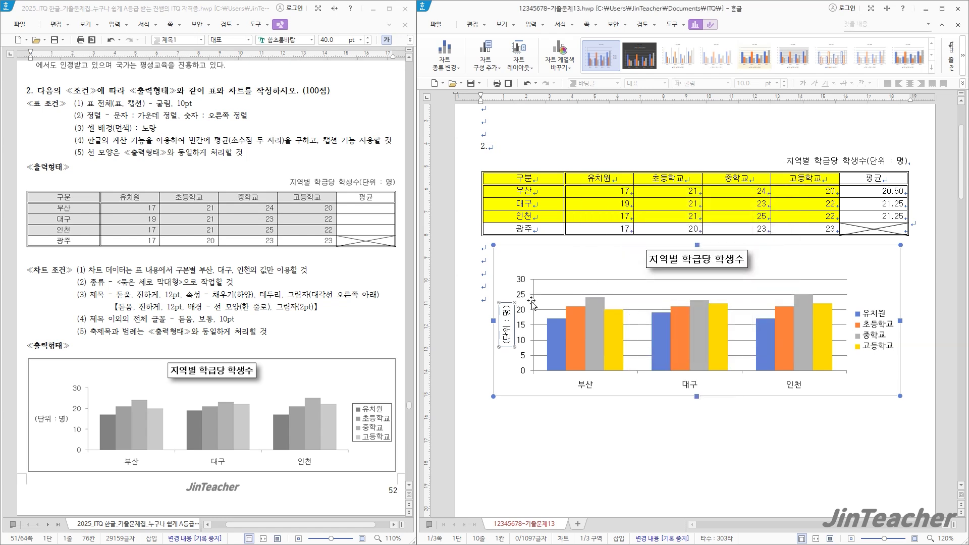
Change the value axis title's text direction to horizontal (가로)
{"action": "double_click", "coordinate": [519, 325]}
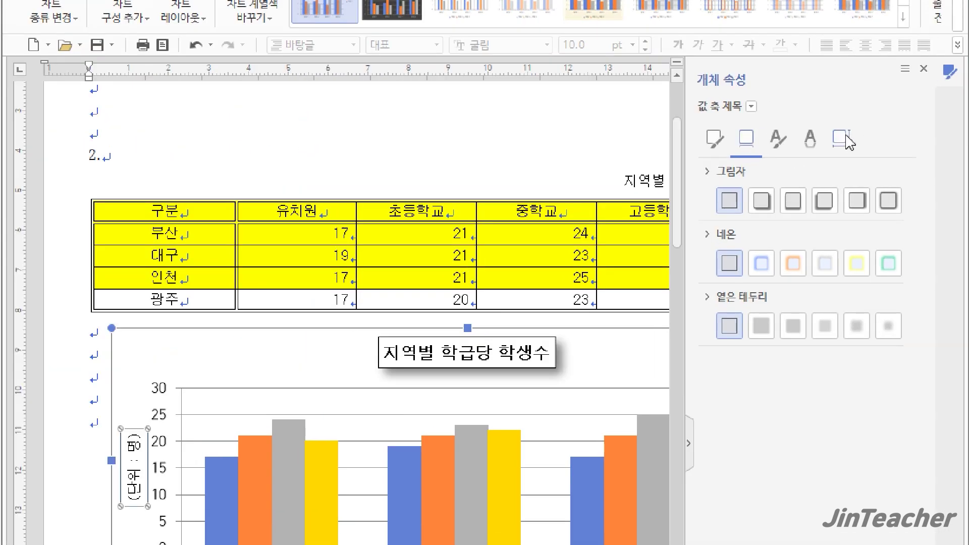
{"action": "left_click", "coordinate": [873, 139]}
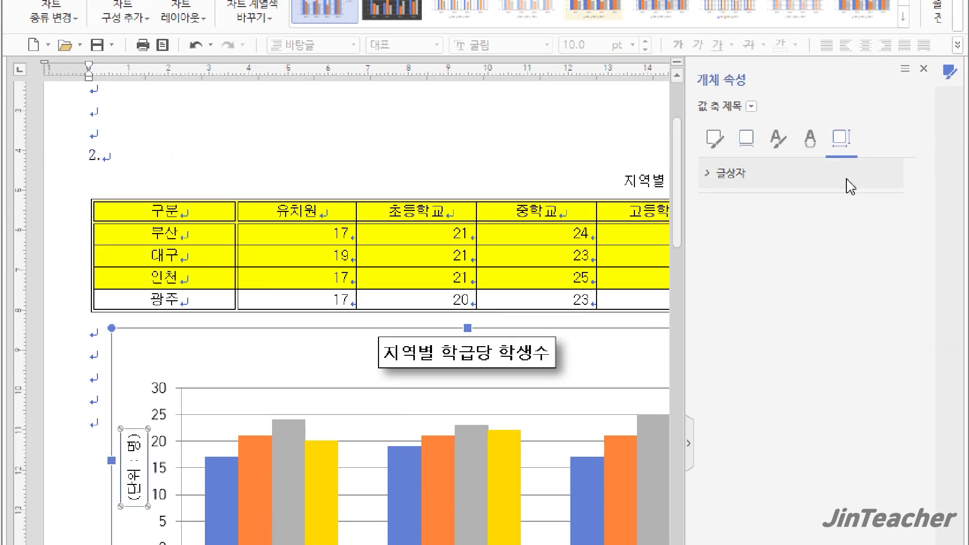
{"action": "left_click", "coordinate": [877, 168]}
{"action": "left_click", "coordinate": [856, 212]}
{"action": "left_click", "coordinate": [873, 223]}
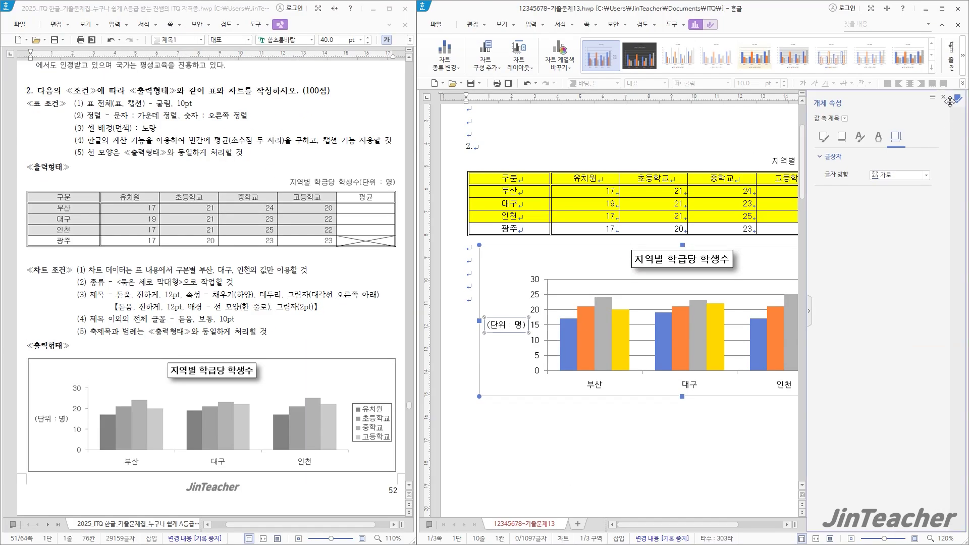
{"action": "left_click", "coordinate": [943, 97]}
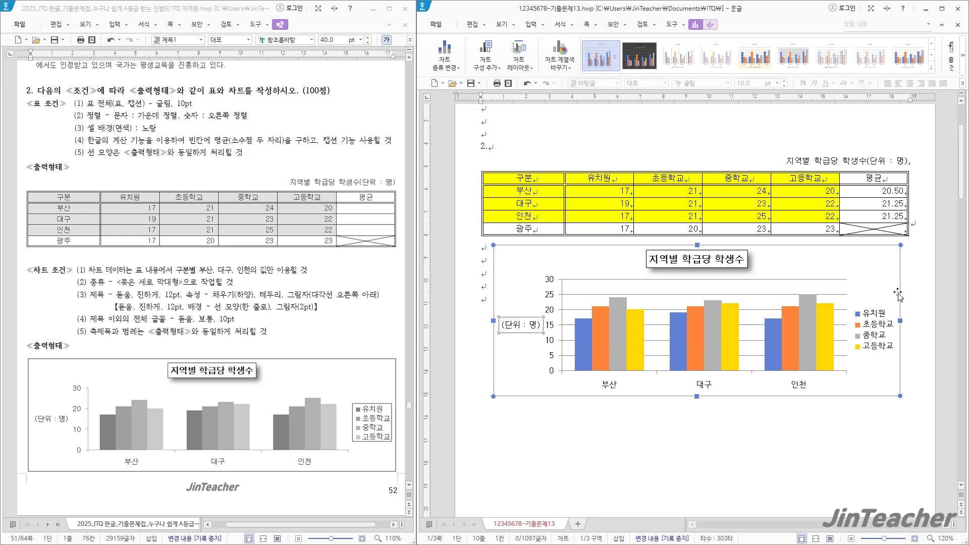
Add a black outline around the chart legend
{"action": "left_click", "coordinate": [872, 329]}
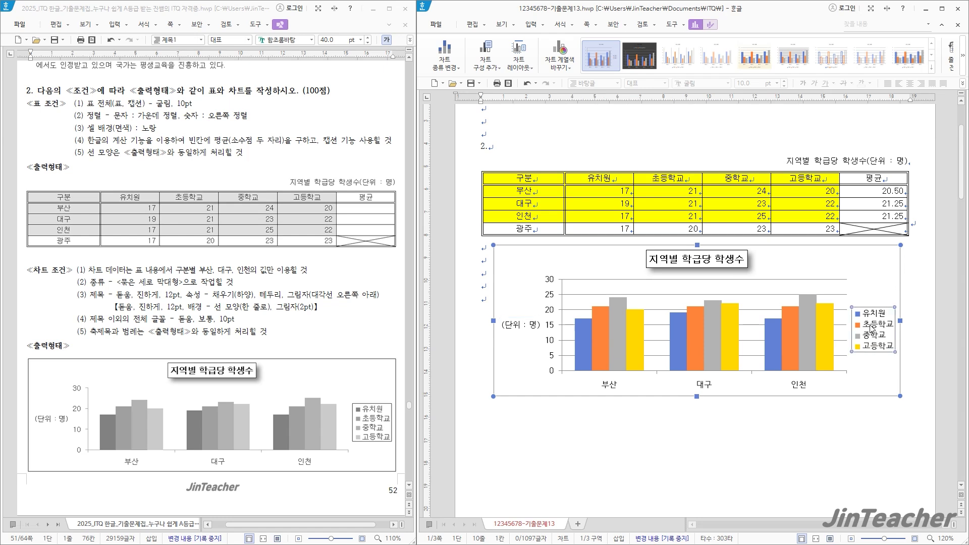
{"action": "double_click", "coordinate": [872, 328]}
{"action": "left_click", "coordinate": [824, 141]}
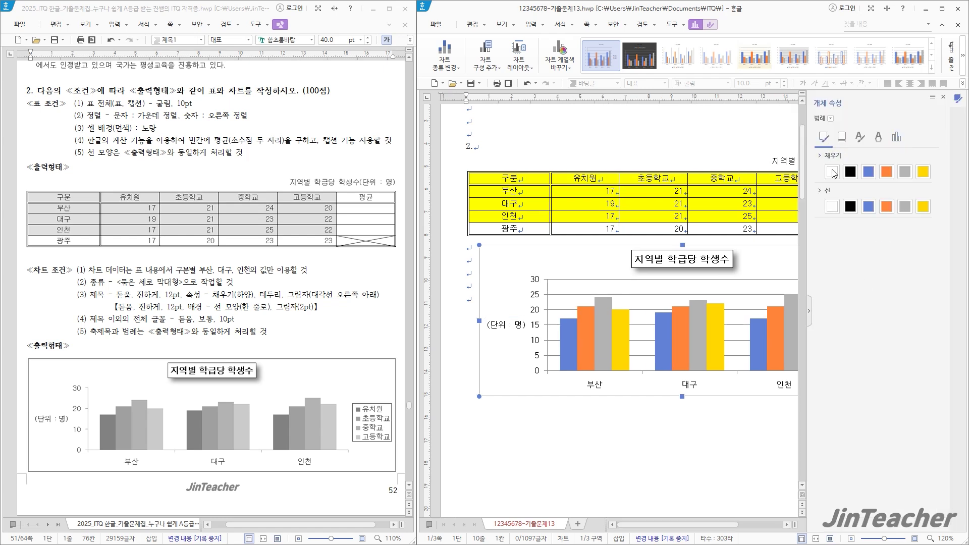
{"action": "left_click", "coordinate": [851, 206]}
{"action": "left_click", "coordinate": [943, 97]}
Set the legend's Korean and English fonts to 돋움
{"action": "right_click", "coordinate": [878, 339]}
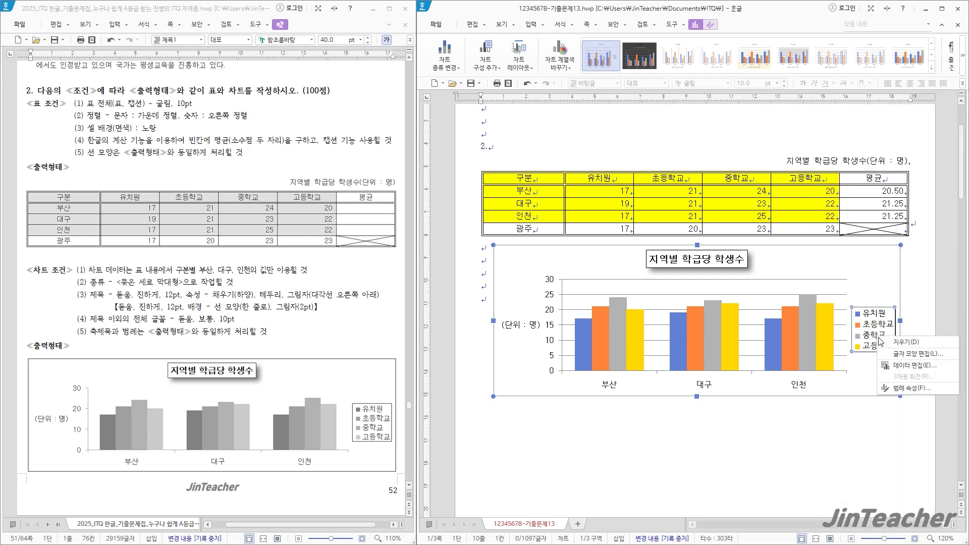
{"action": "left_click", "coordinate": [906, 356]}
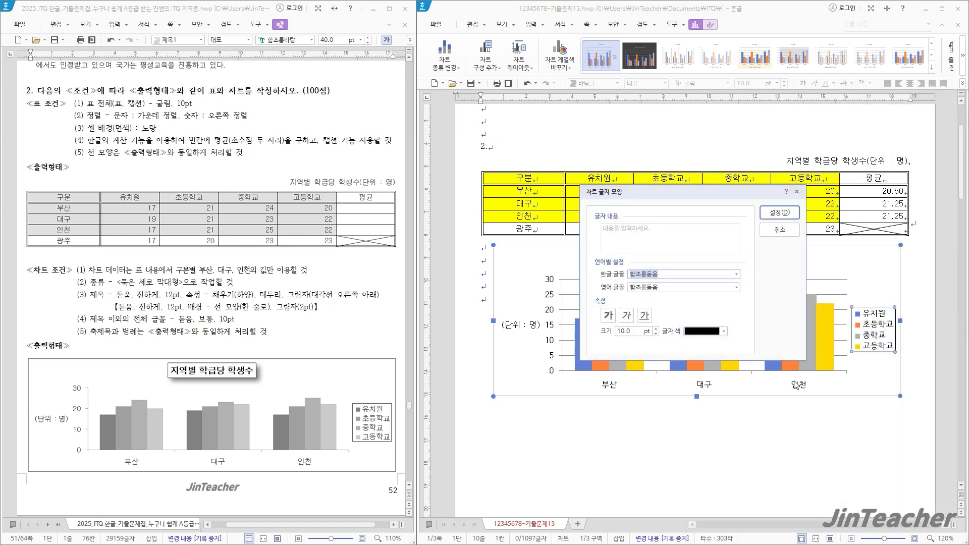
{"action": "type", "text": "돋움"}
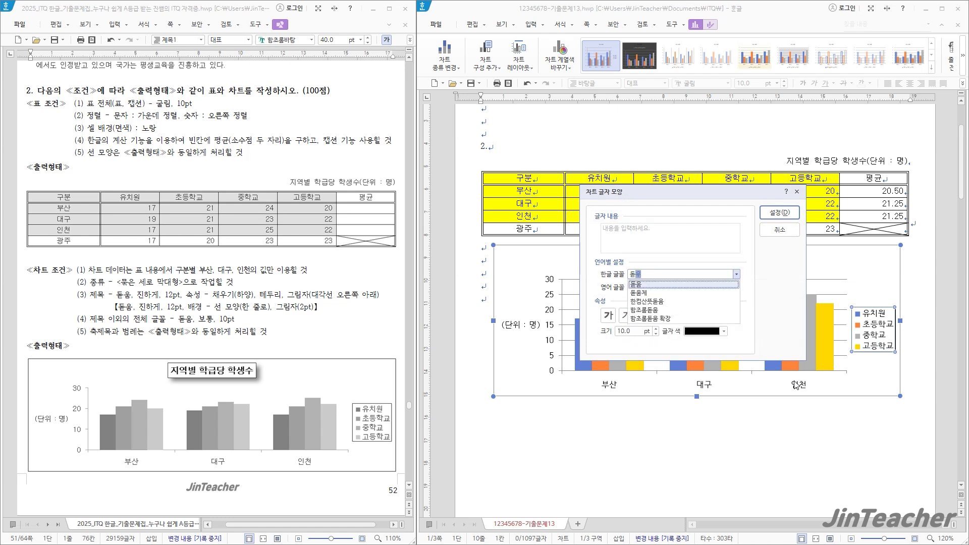
{"action": "key", "text": "Tab"}
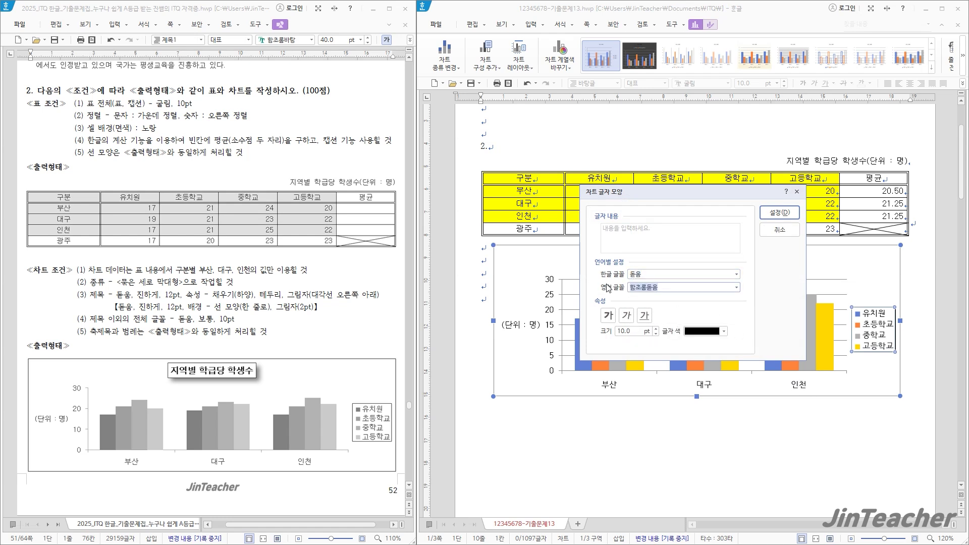
{"action": "type", "text": "돋움"}
{"action": "left_click", "coordinate": [779, 213]}
Set the category axis labels' Korean and English fonts to 돋움
{"action": "left_click", "coordinate": [710, 391]}
{"action": "right_click", "coordinate": [710, 393]}
{"action": "left_click", "coordinate": [762, 405]}
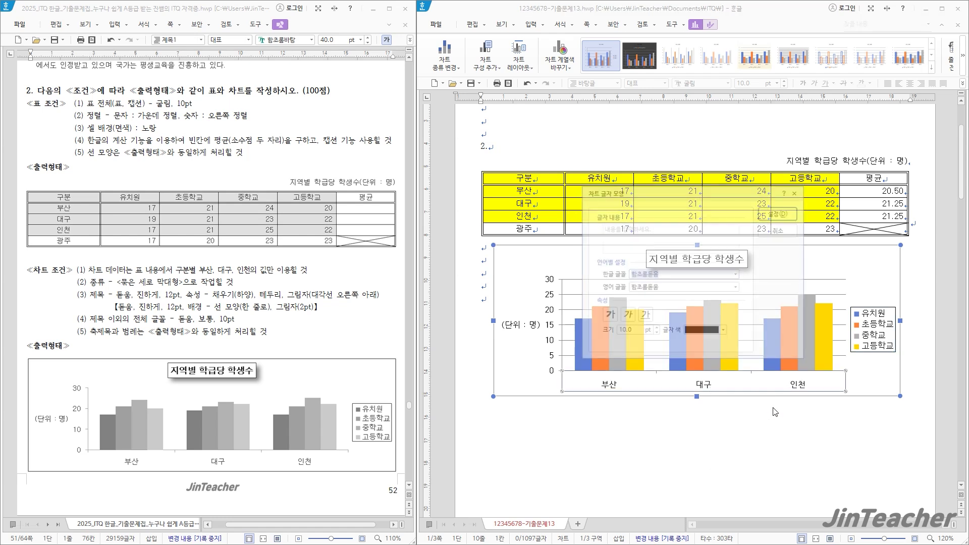
{"action": "type", "text": "돋움"}
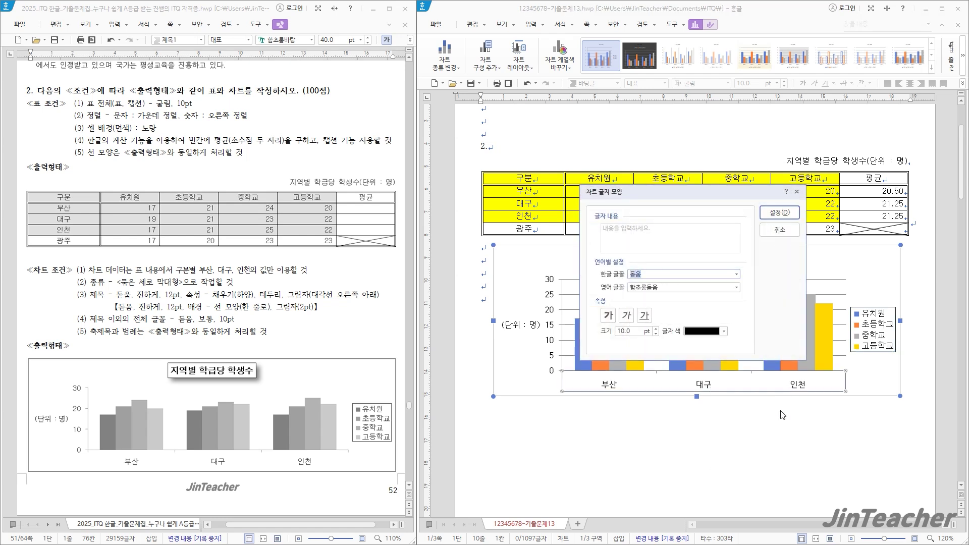
{"action": "key", "text": "Tab"}
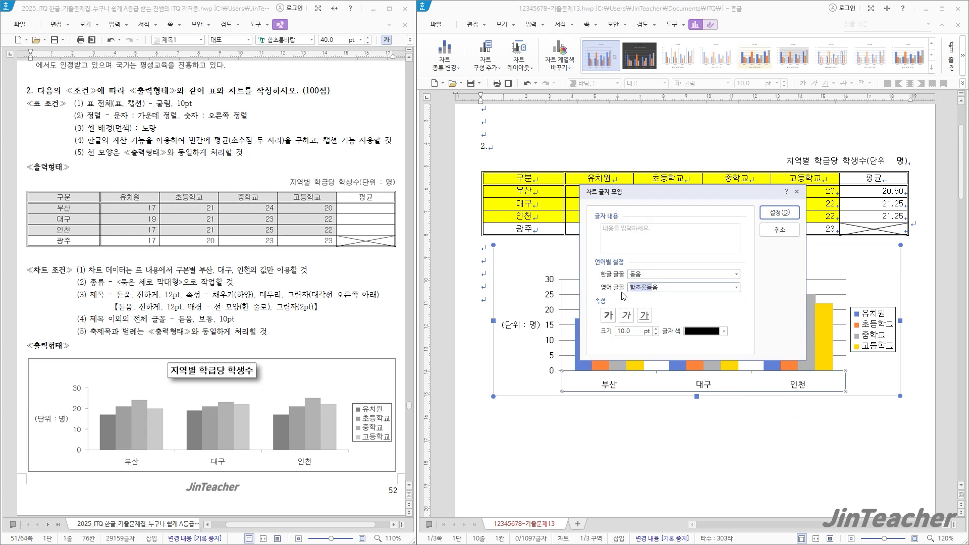
{"action": "type", "text": "돋움"}
{"action": "left_click", "coordinate": [779, 212]}
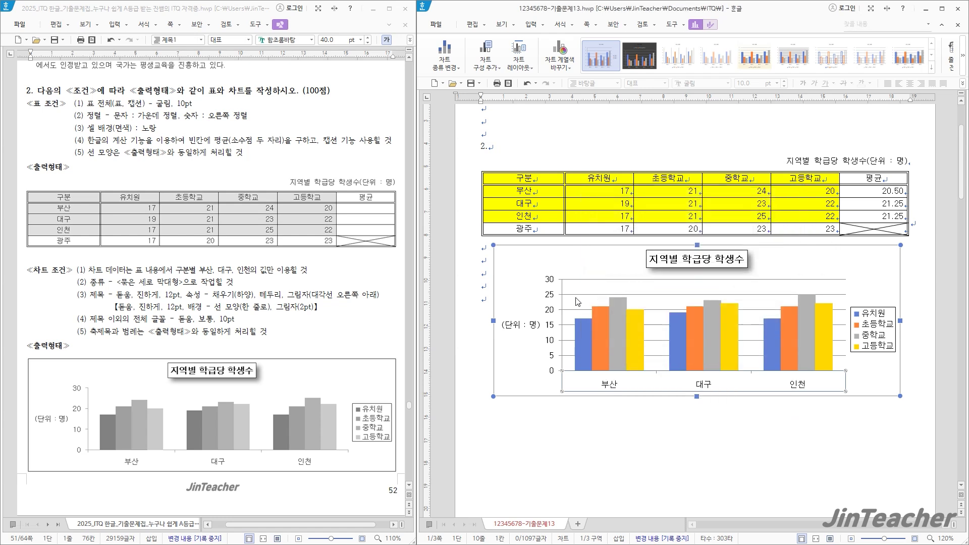
Set the value axis numbers' Korean and English fonts to 돋움
{"action": "right_click", "coordinate": [551, 310]}
{"action": "left_click", "coordinate": [592, 329]}
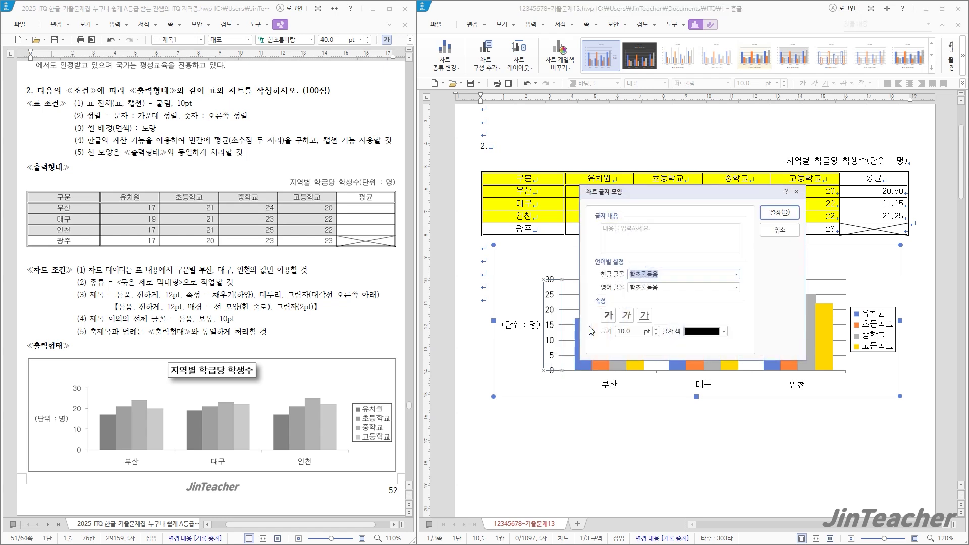
{"action": "type", "text": "돋움"}
{"action": "key", "text": "Tab"}
{"action": "type", "text": "돋움"}
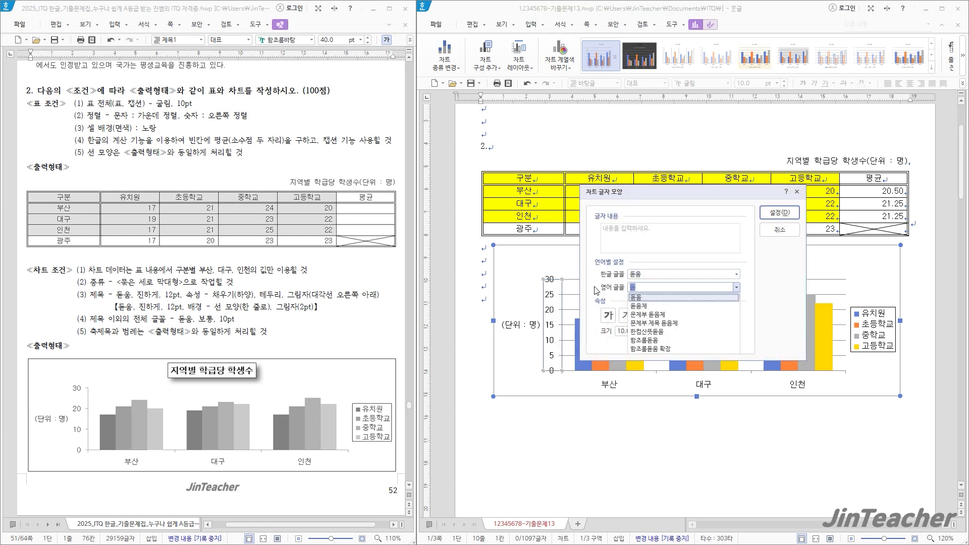
{"action": "left_click", "coordinate": [779, 212]}
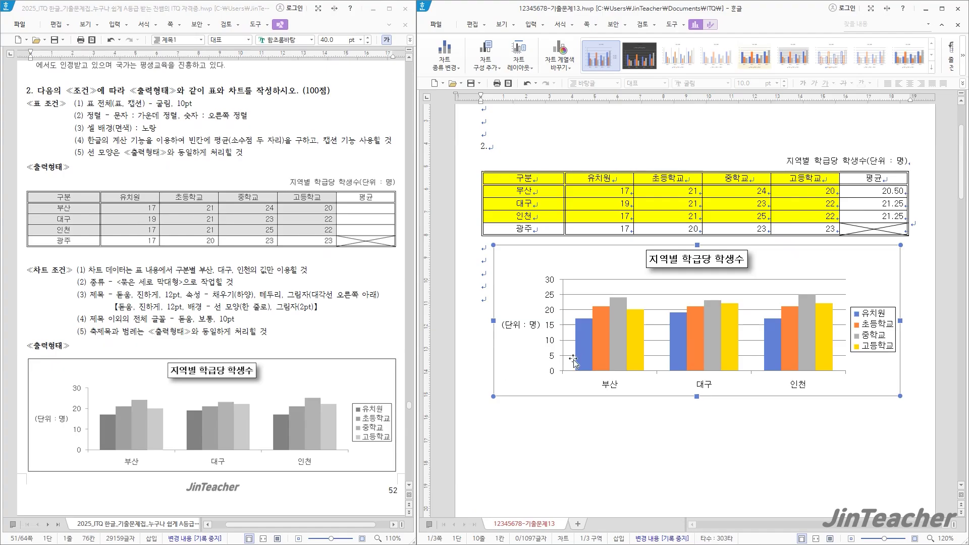
Shrink the chart's height slightly so the value axis uses intervals of 10, and delete the horizontal gridlines
{"action": "left_click", "coordinate": [693, 397]}
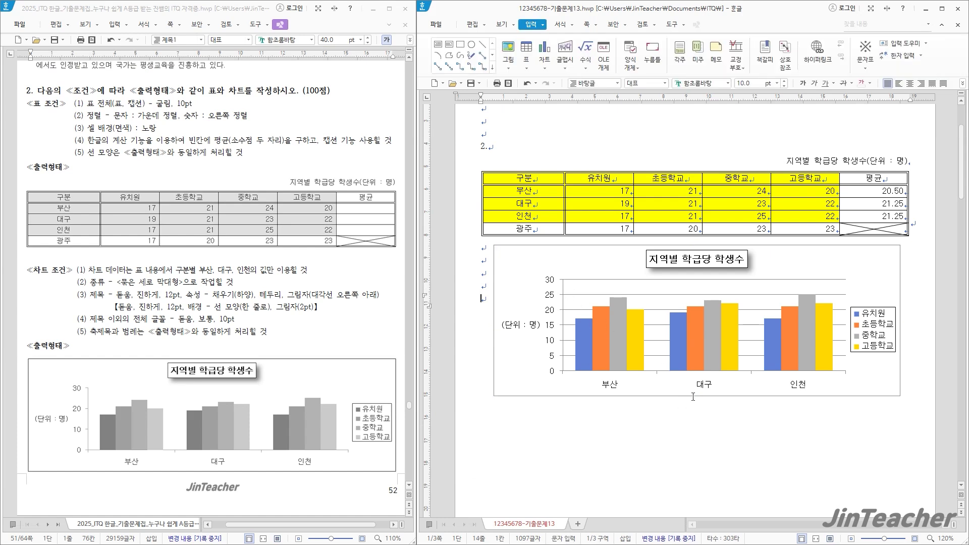
{"action": "left_click", "coordinate": [695, 392]}
{"action": "left_click_drag", "start_coordinate": [700, 398], "coordinate": [700, 395]}
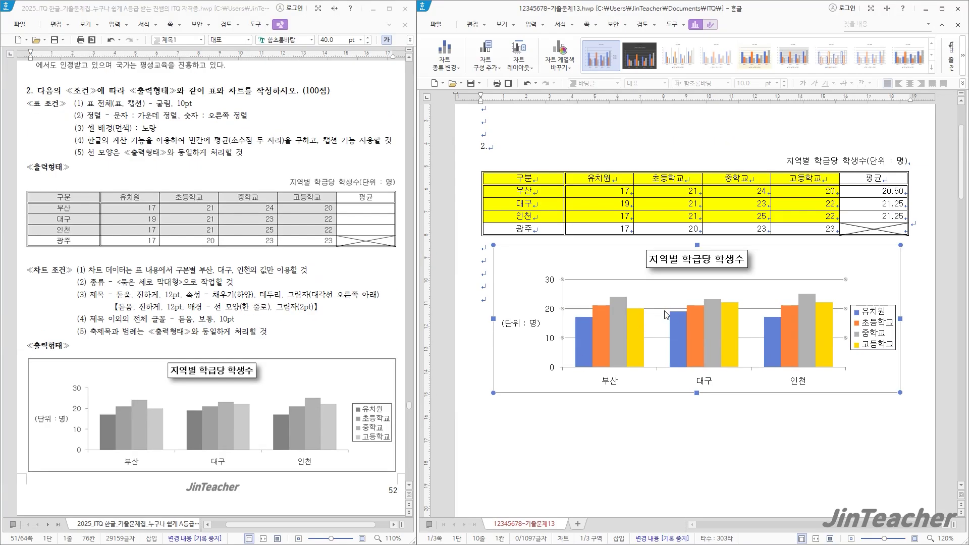
{"action": "key", "text": "Delete"}
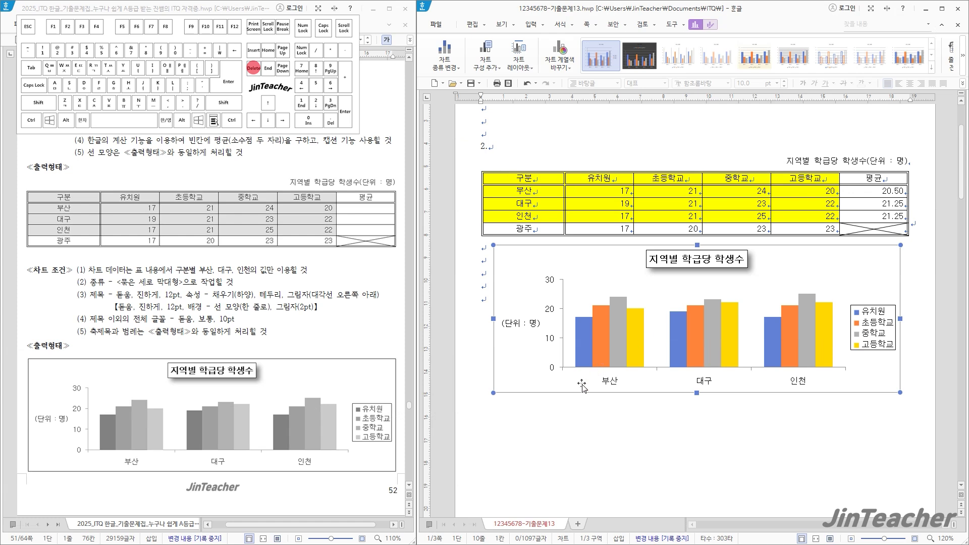
{"action": "left_click", "coordinate": [481, 298]}
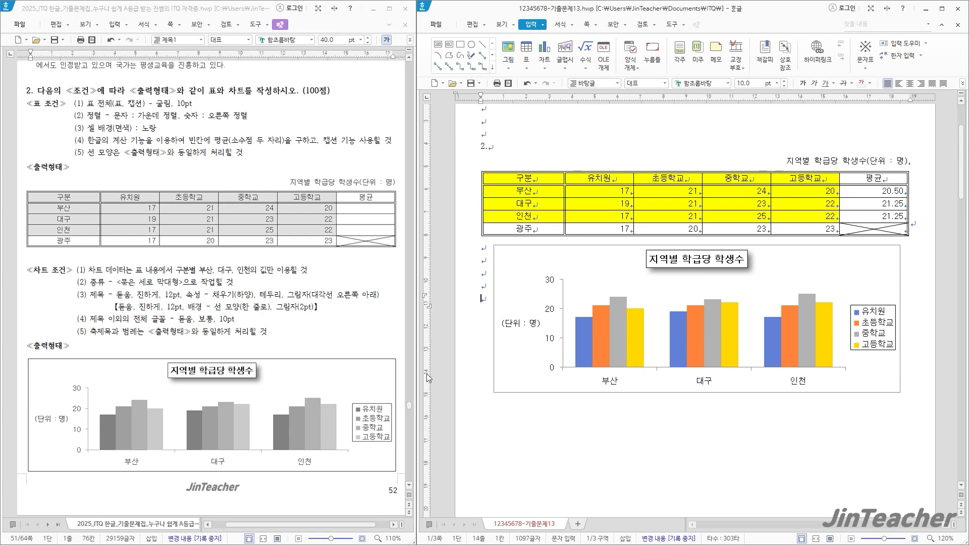
Enter problem 1's English and Korean lifelong education paragraphs from the sample below "1."
{"action": "scroll", "coordinate": [372, 363], "scroll_direction": "up", "scroll_amount": 5}
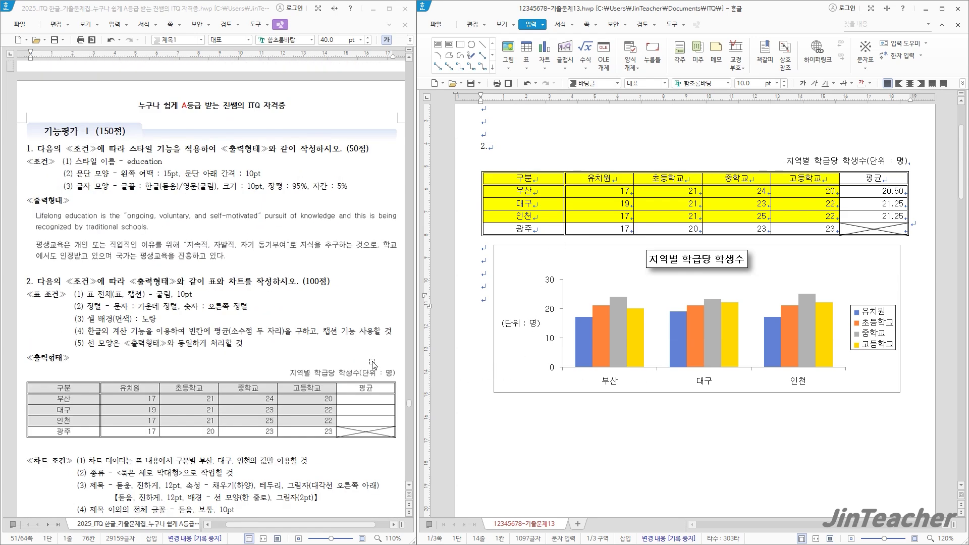
{"action": "scroll", "coordinate": [498, 334], "scroll_direction": "up", "scroll_amount": 3}
{"action": "left_click", "coordinate": [529, 178]}
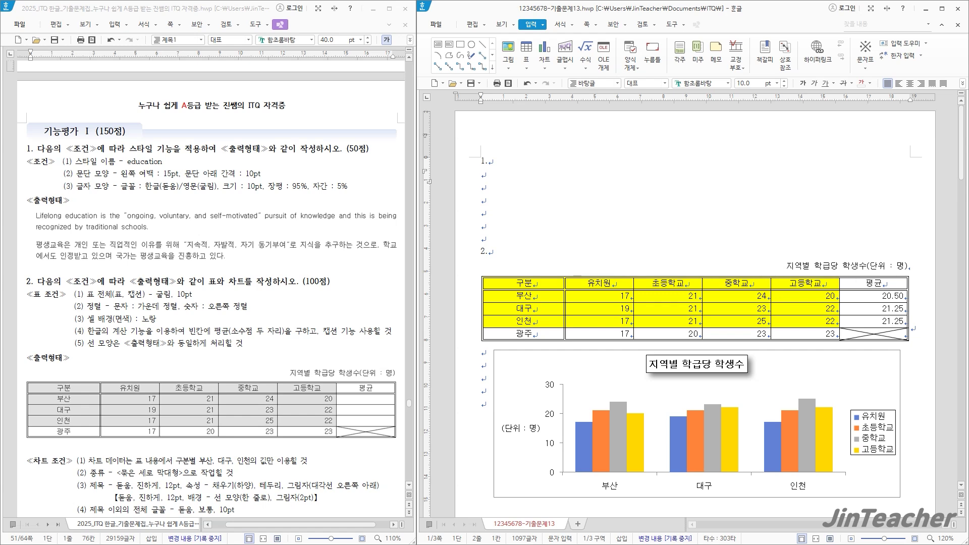
{"action": "type", "text": "Lifelong education is the \"ongoing, voluntary, and self-motivated\" pursuit of knowledge and this is being recognized by traditional schools. 평생교육은 개인 또는 직업적인 이유를 위해 \"지속적, 자발적, 자기 동기부여\"로 지식을 추구하는 것으로, 학교에서도 인정받고 있으며 국가는 평생교육을 진흥하고 있다."}
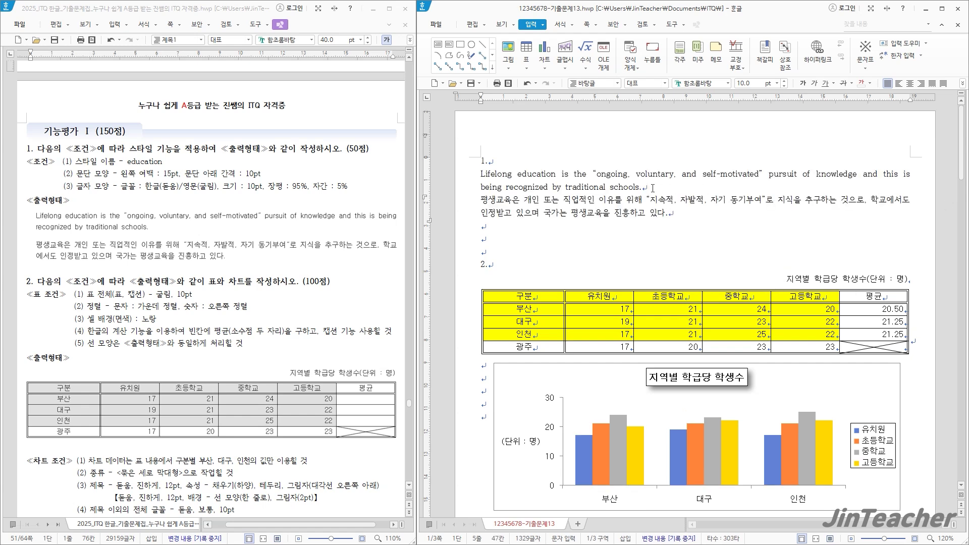
Start a new paragraph style named education for problem 1's English and Korean paragraphs
{"action": "left_click_drag", "start_coordinate": [675, 213], "coordinate": [481, 174]}
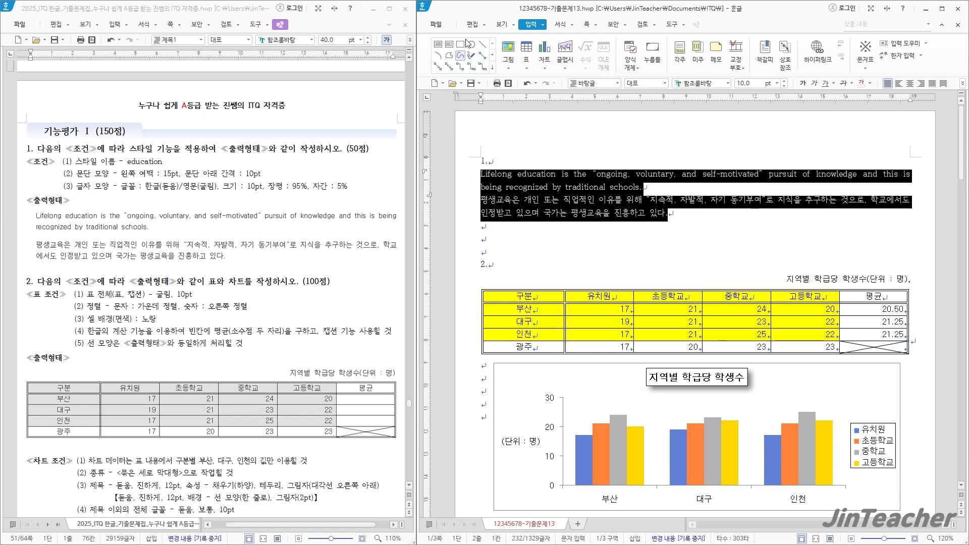
{"action": "left_click", "coordinate": [472, 24]}
{"action": "left_click", "coordinate": [599, 67]}
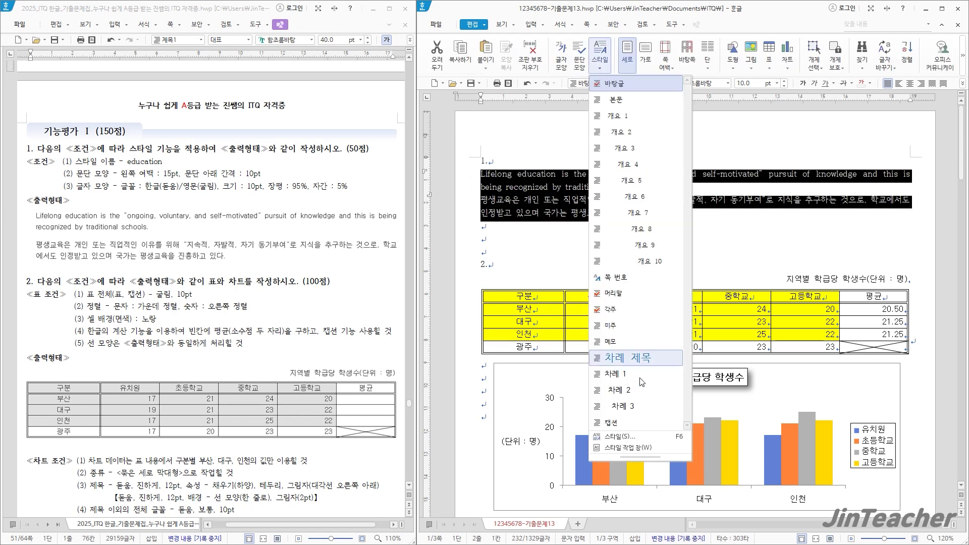
{"action": "left_click", "coordinate": [643, 436]}
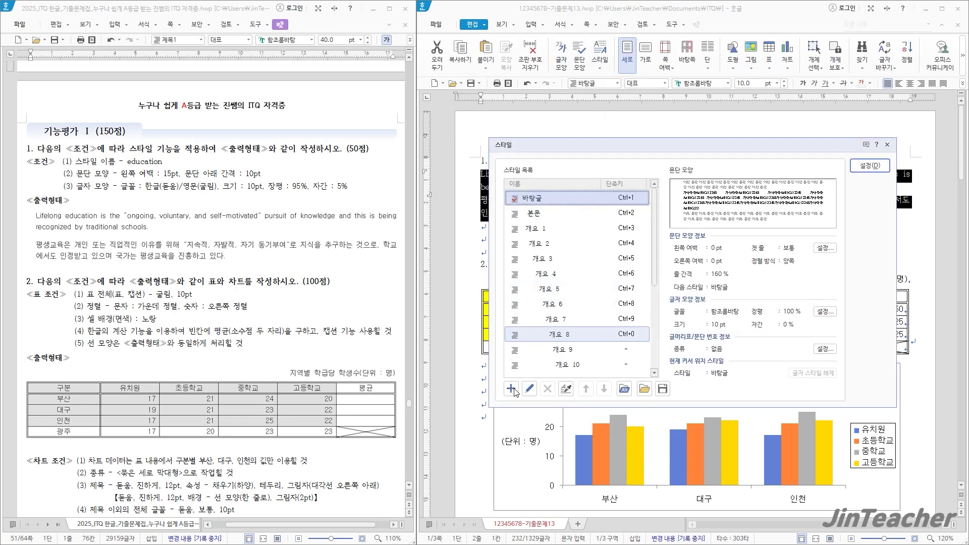
{"action": "left_click", "coordinate": [516, 393]}
{"action": "left_click_drag", "start_coordinate": [595, 225], "coordinate": [432, 121]}
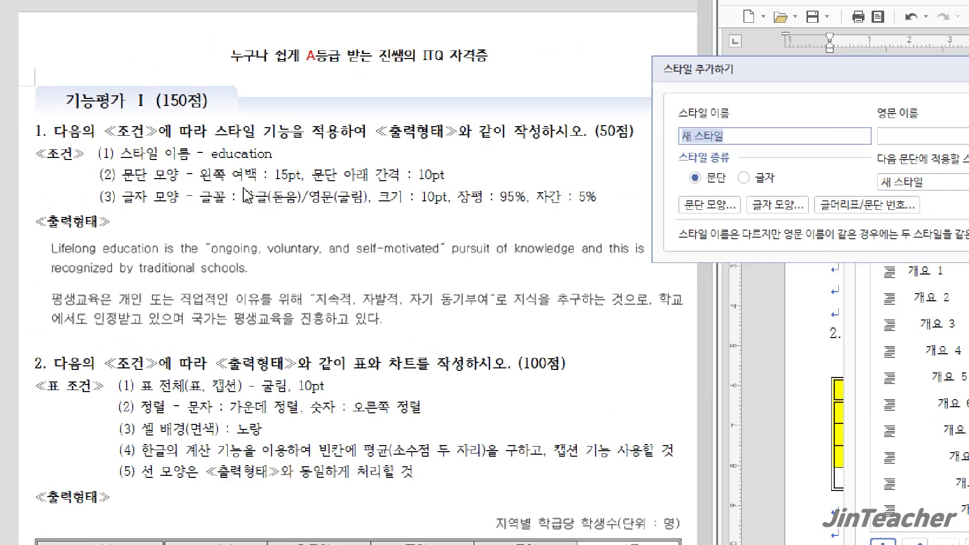
{"action": "type", "text": "education"}
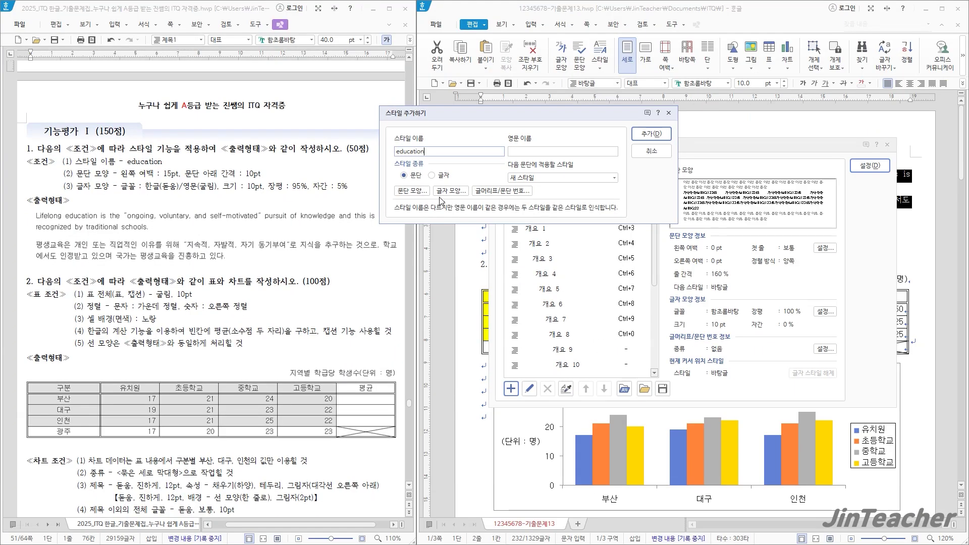
Set the education style's left margin to 15 pt and its spacing below paragraphs to 10 pt
{"action": "left_click", "coordinate": [417, 195]}
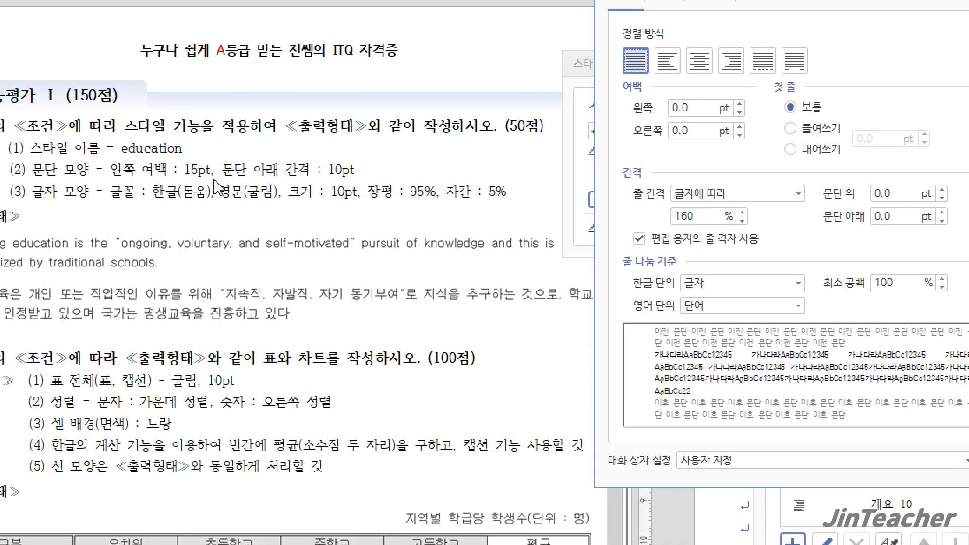
{"action": "left_click_drag", "start_coordinate": [698, 108], "coordinate": [666, 115]}
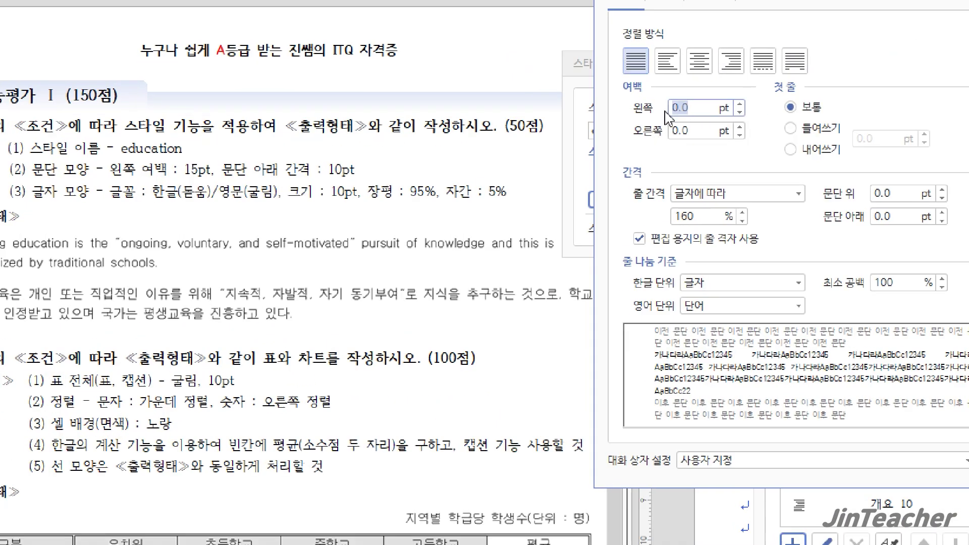
{"action": "type", "text": "15"}
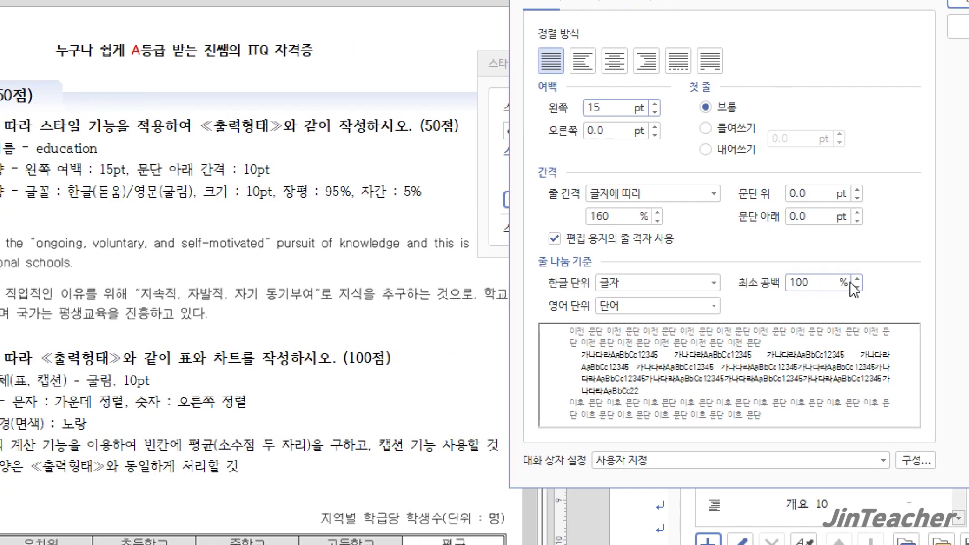
{"action": "left_click_drag", "start_coordinate": [892, 217], "coordinate": [789, 231]}
{"action": "type", "text": "10"}
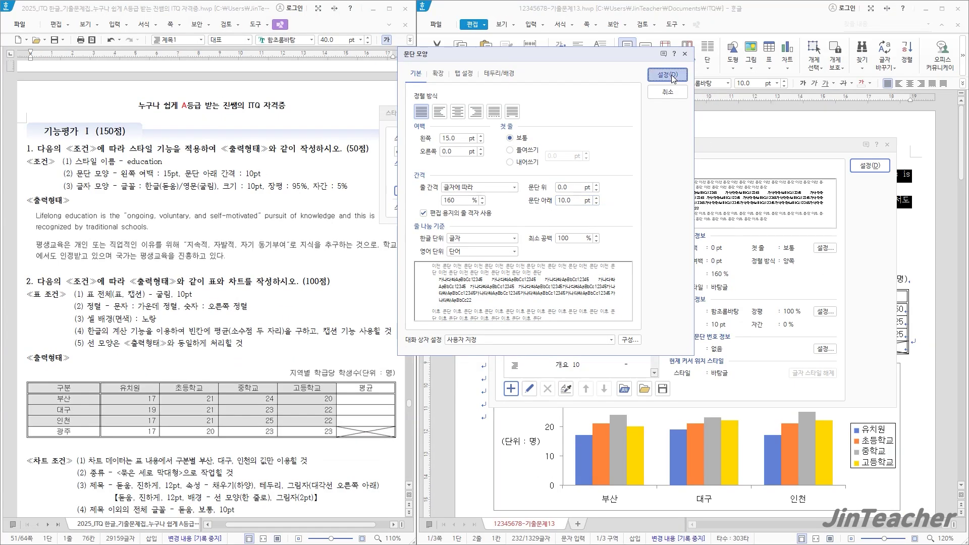
{"action": "left_click", "coordinate": [667, 75]}
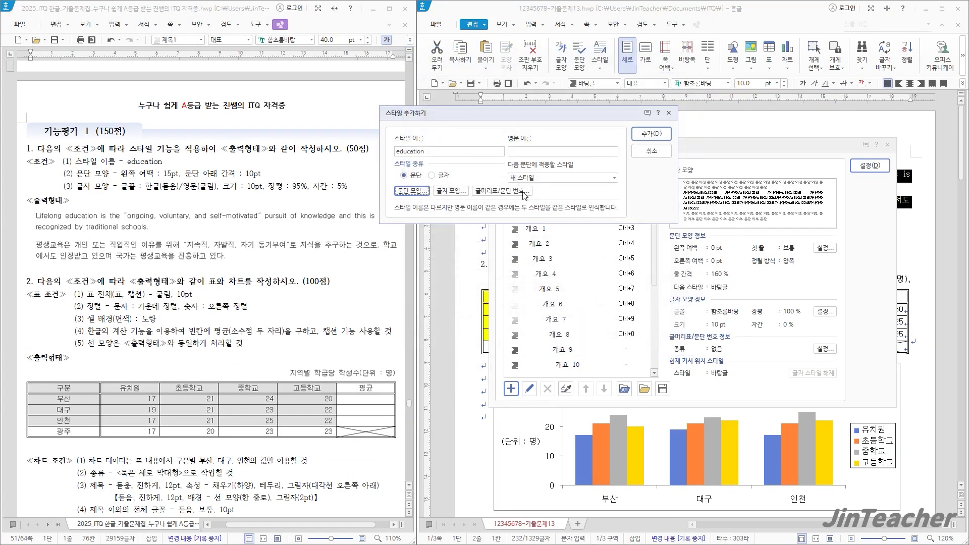
Set the education style's character width (장평) to 95% and letter spacing (자간) to 5%
{"action": "left_click", "coordinate": [455, 190]}
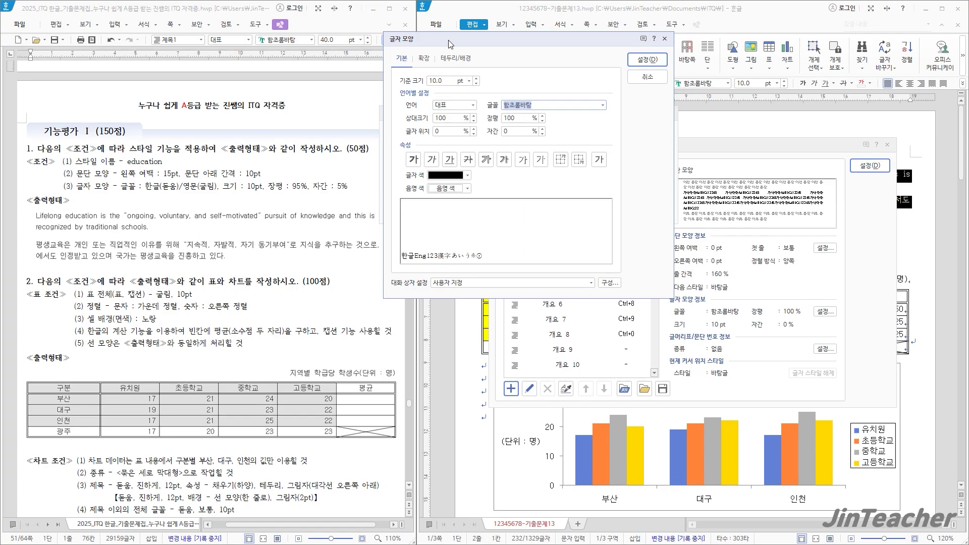
{"action": "left_click_drag", "start_coordinate": [486, 39], "coordinate": [499, 119]}
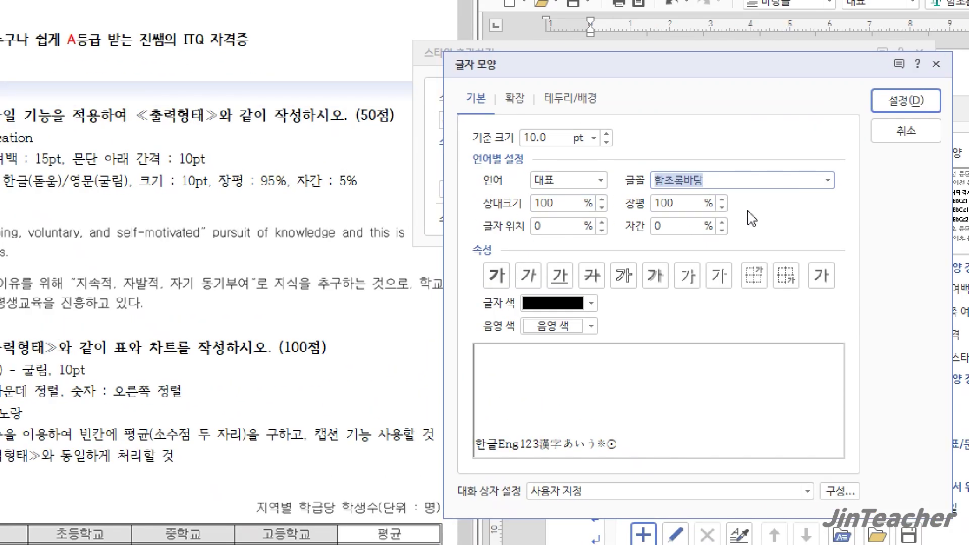
{"action": "left_click", "coordinate": [722, 222]}
{"action": "left_click", "coordinate": [722, 222]}
{"action": "left_click", "coordinate": [722, 223]}
{"action": "left_click", "coordinate": [722, 223]}
{"action": "left_click", "coordinate": [722, 223]}
{"action": "left_click", "coordinate": [722, 208]}
{"action": "left_click", "coordinate": [722, 208]}
{"action": "left_click", "coordinate": [722, 207]}
{"action": "left_click", "coordinate": [722, 208]}
{"action": "left_click", "coordinate": [722, 207]}
Set the education style's Korean (한글) font to 돋움
{"action": "left_click", "coordinate": [569, 184]}
{"action": "left_click", "coordinate": [547, 209]}
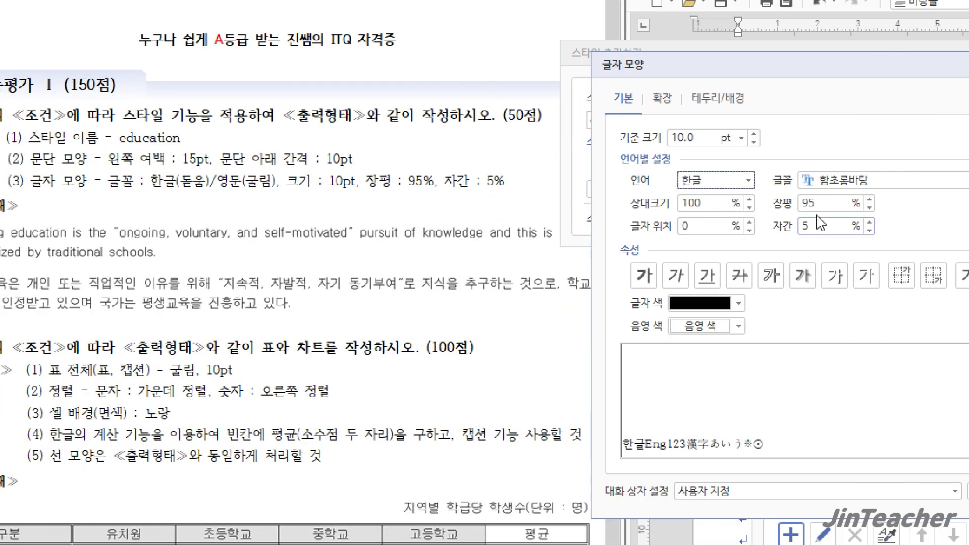
{"action": "key", "text": "Tab"}
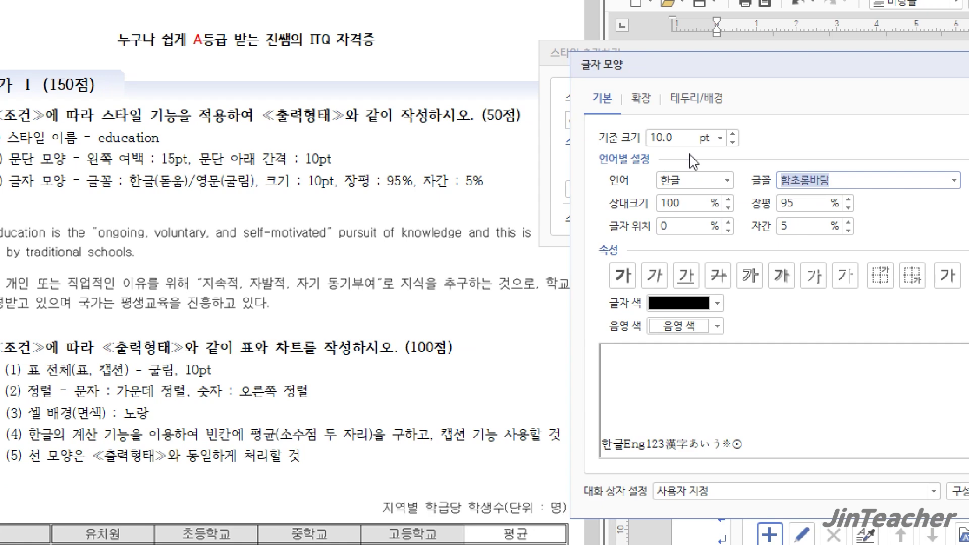
{"action": "type", "text": "돋움"}
{"action": "key", "text": "Return"}
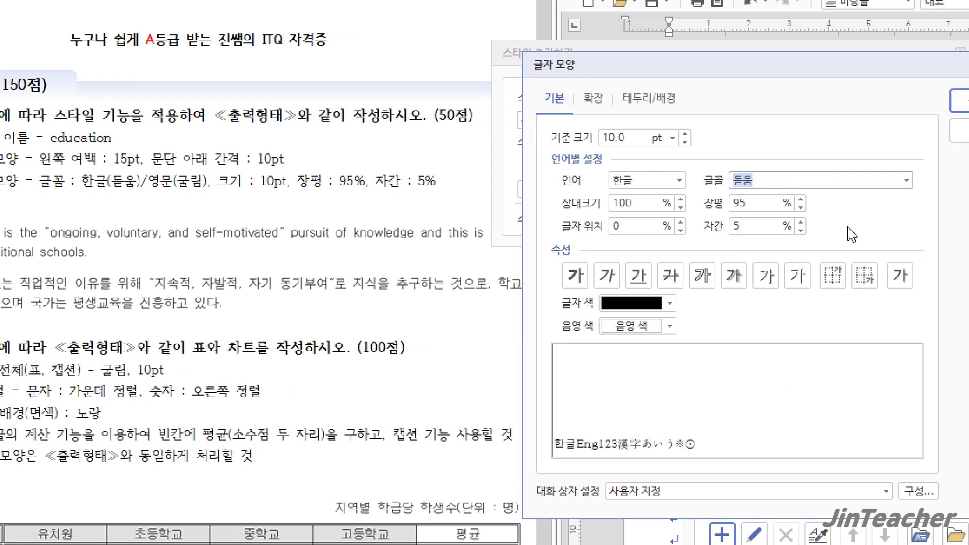
Set the education style's English (영문) font to 굴림 and apply the character settings
{"action": "left_click", "coordinate": [679, 180]}
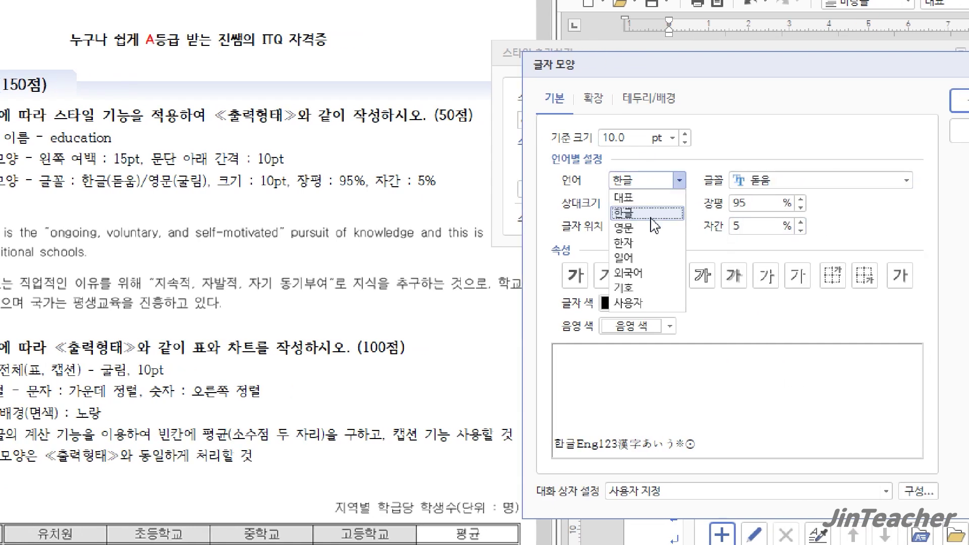
{"action": "left_click", "coordinate": [655, 226]}
{"action": "left_click_drag", "start_coordinate": [761, 180], "coordinate": [741, 180]}
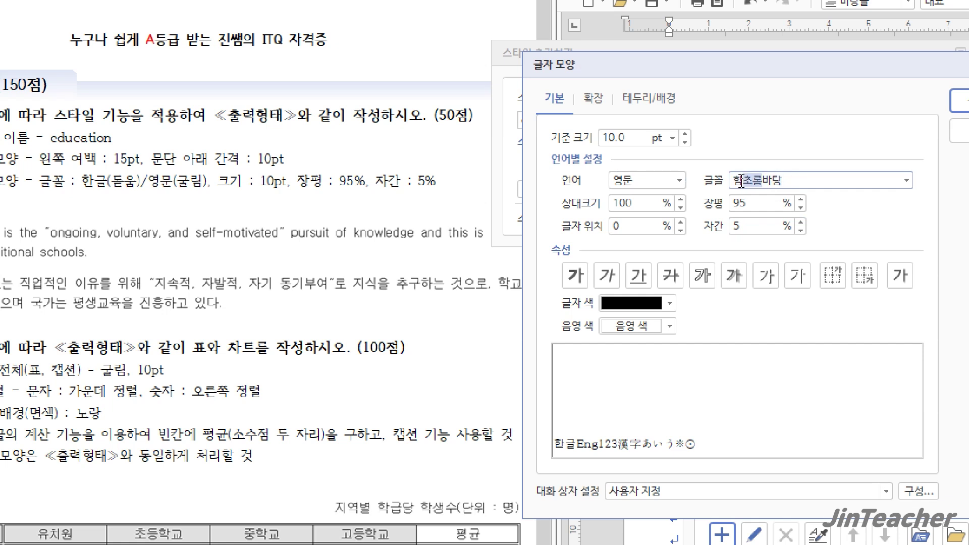
{"action": "key", "text": "BackSpace"}
{"action": "key", "text": "BackSpace"}
{"action": "key", "text": "BackSpace"}
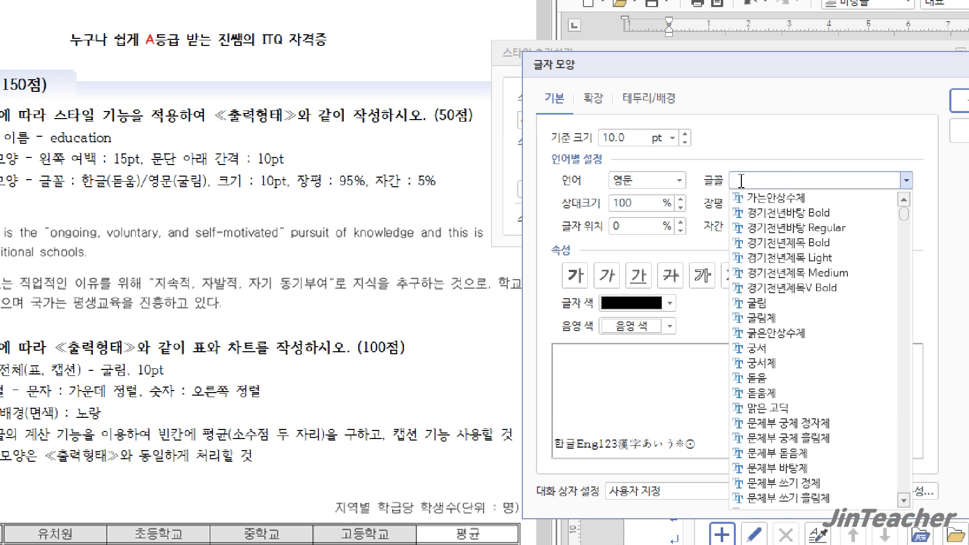
{"action": "type", "text": "굴림"}
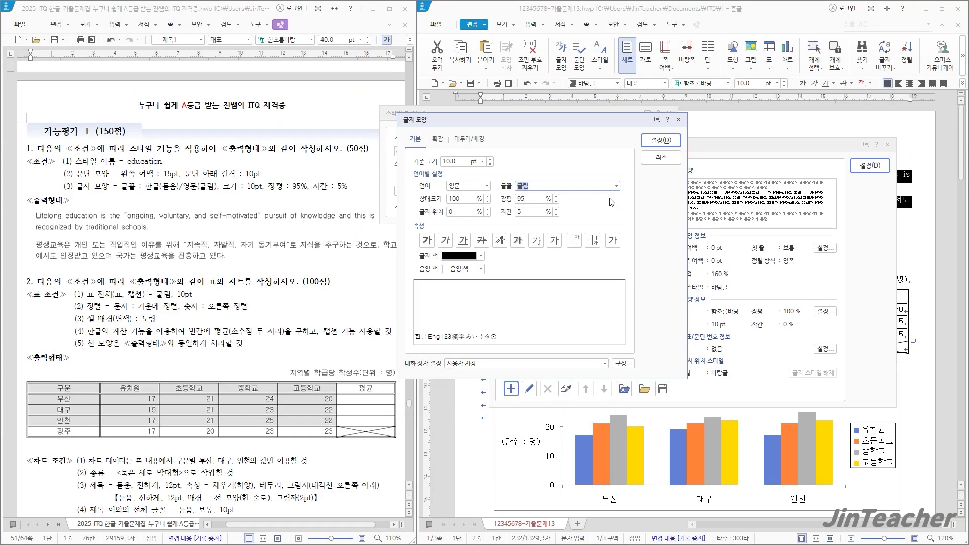
{"action": "left_click", "coordinate": [717, 121]}
Add the education style to the style list and apply it to problem 1's two paragraphs
{"action": "left_click", "coordinate": [651, 134]}
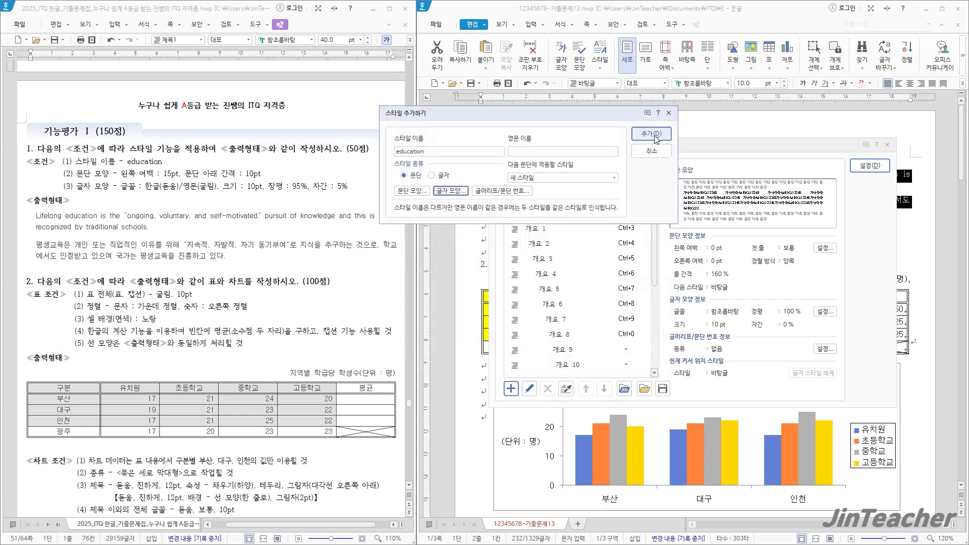
{"action": "left_click", "coordinate": [869, 166]}
{"action": "left_click", "coordinate": [803, 224]}
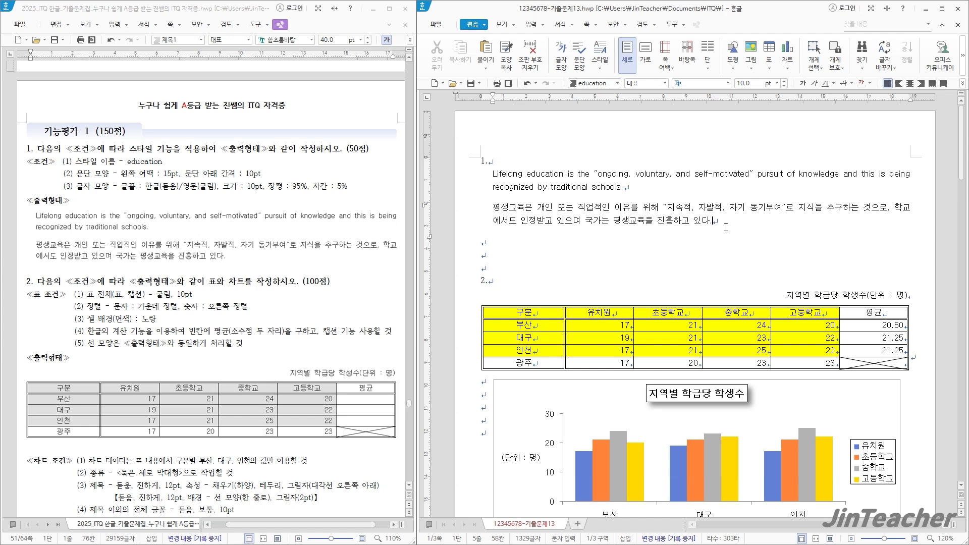
Review the education style applied to problem 1's two paragraphs in the style list and its edit settings
{"action": "left_click_drag", "start_coordinate": [726, 227], "coordinate": [491, 171]}
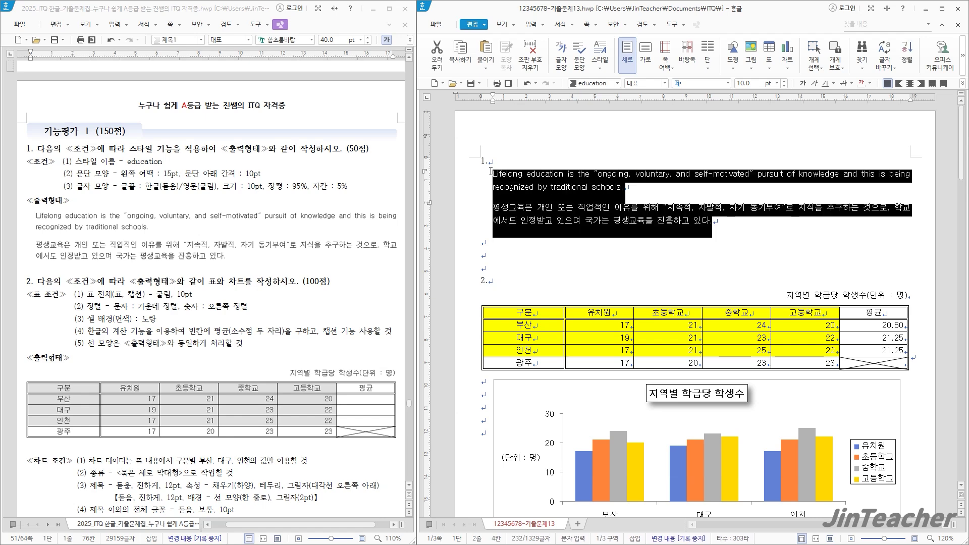
{"action": "left_click", "coordinate": [599, 61]}
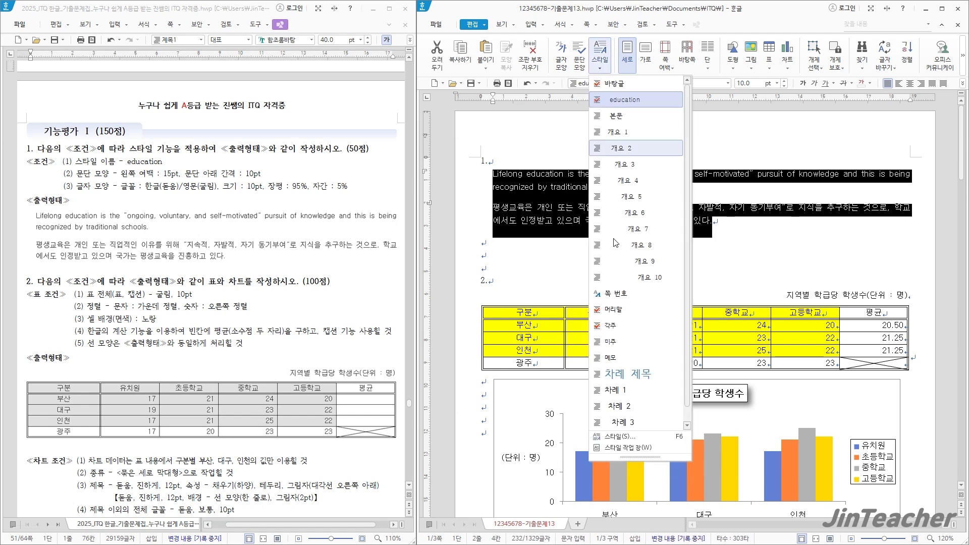
{"action": "left_click", "coordinate": [647, 436]}
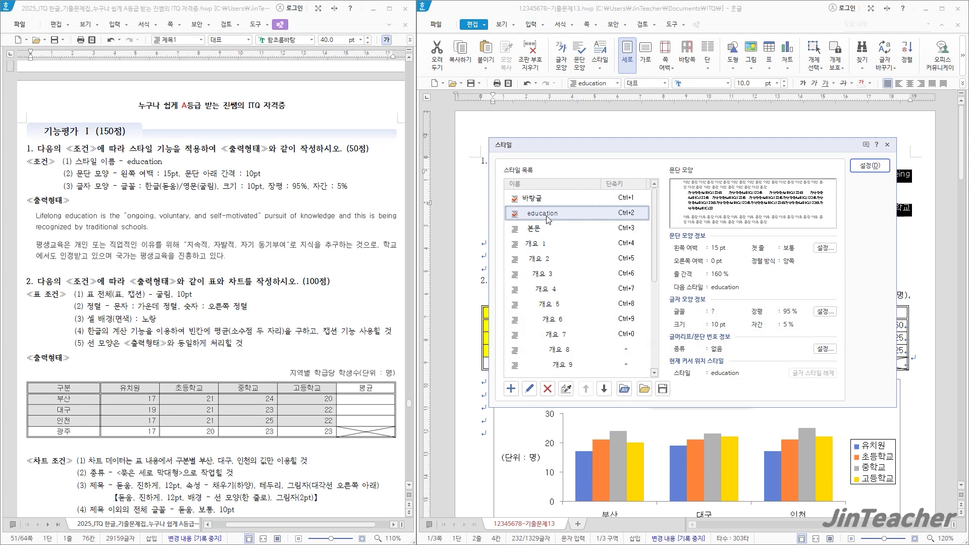
{"action": "left_click", "coordinate": [530, 390]}
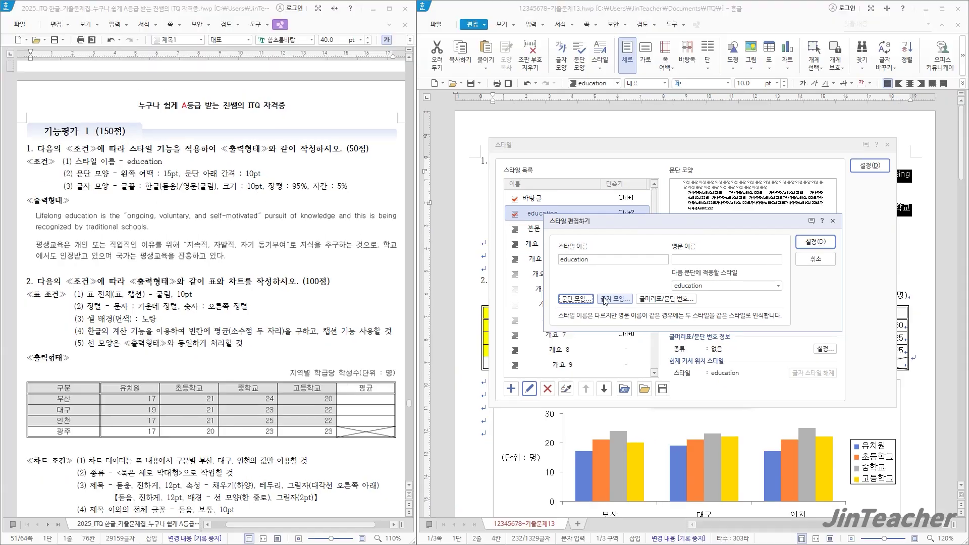
{"action": "left_click", "coordinate": [826, 263]}
{"action": "left_click", "coordinate": [888, 145]}
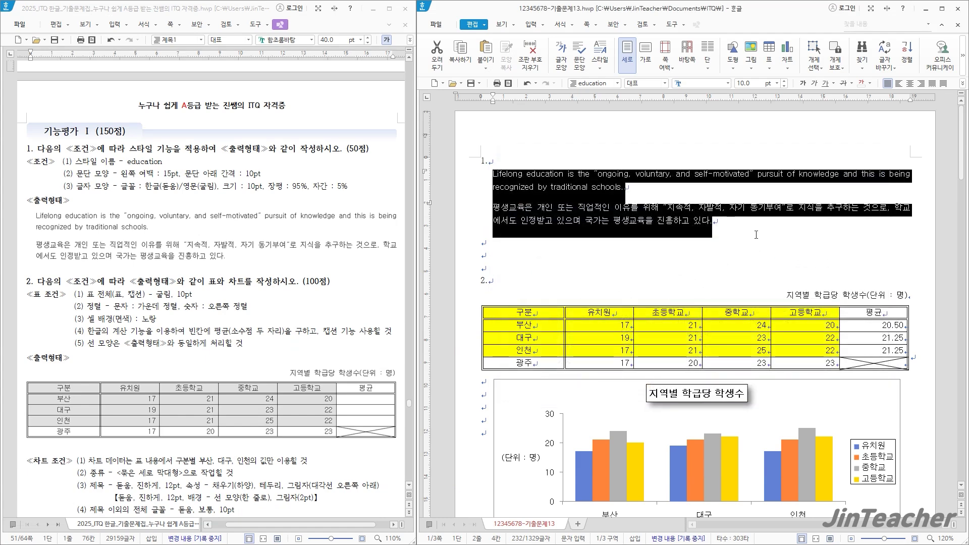
{"action": "key", "text": "Escape"}
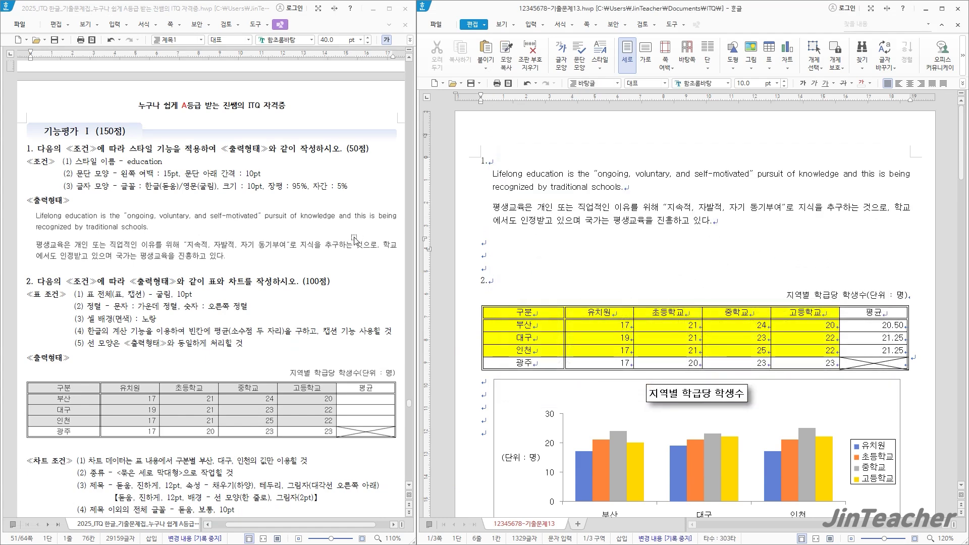
Enter the label (1) on the line below problem 3's number and start a new equation there
{"action": "scroll", "coordinate": [241, 254], "scroll_direction": "down", "scroll_amount": 10}
{"action": "scroll", "coordinate": [241, 254], "scroll_direction": "down", "scroll_amount": 2}
{"action": "left_click", "coordinate": [526, 225]}
{"action": "scroll", "coordinate": [528, 227], "scroll_direction": "down", "scroll_amount": 10}
{"action": "scroll", "coordinate": [527, 227], "scroll_direction": "down", "scroll_amount": 5}
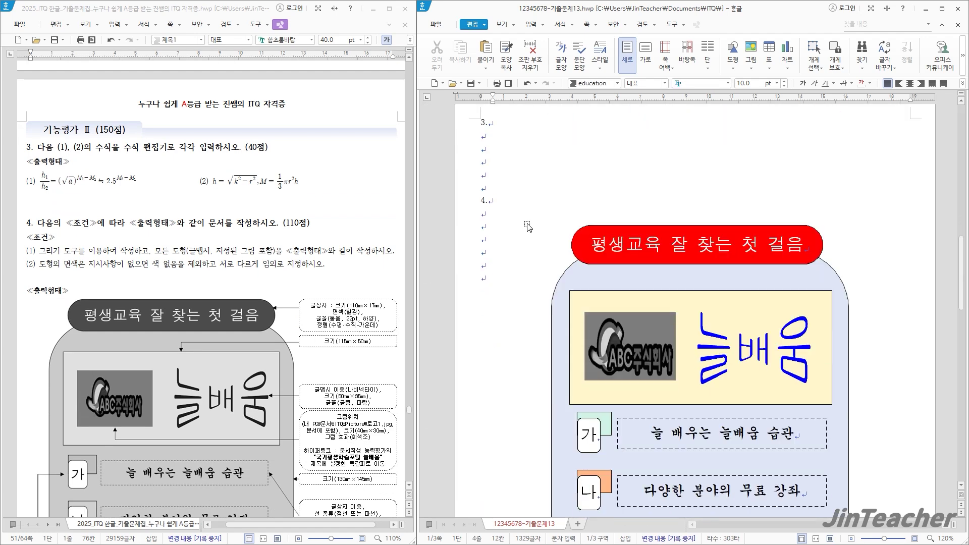
{"action": "left_click", "coordinate": [503, 136]}
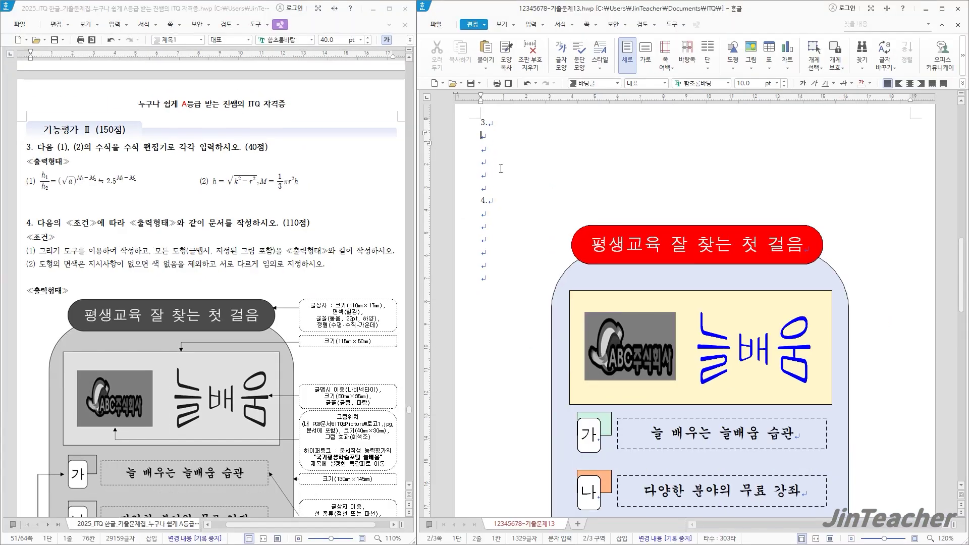
{"action": "type", "text": ")"}
{"action": "left_click", "coordinate": [531, 24]}
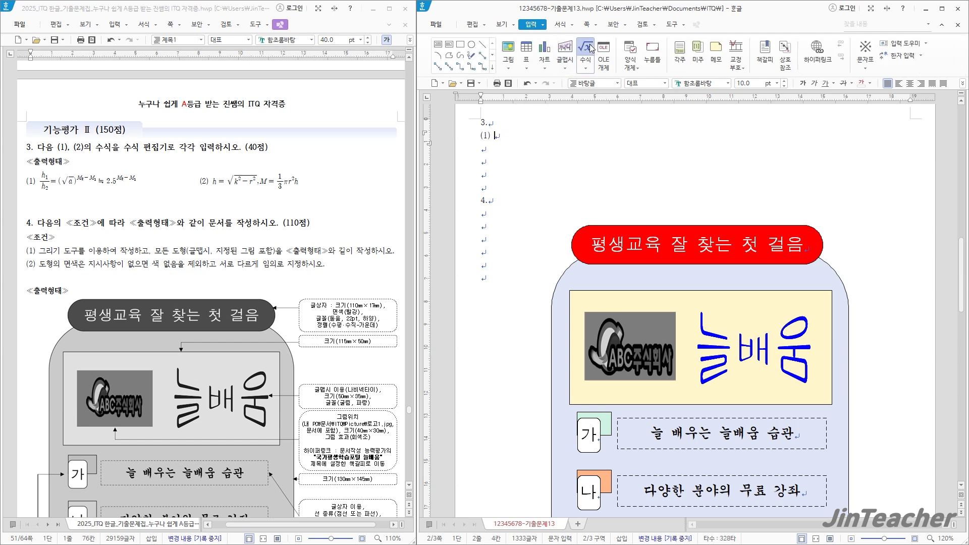
{"action": "left_click", "coordinate": [591, 48]}
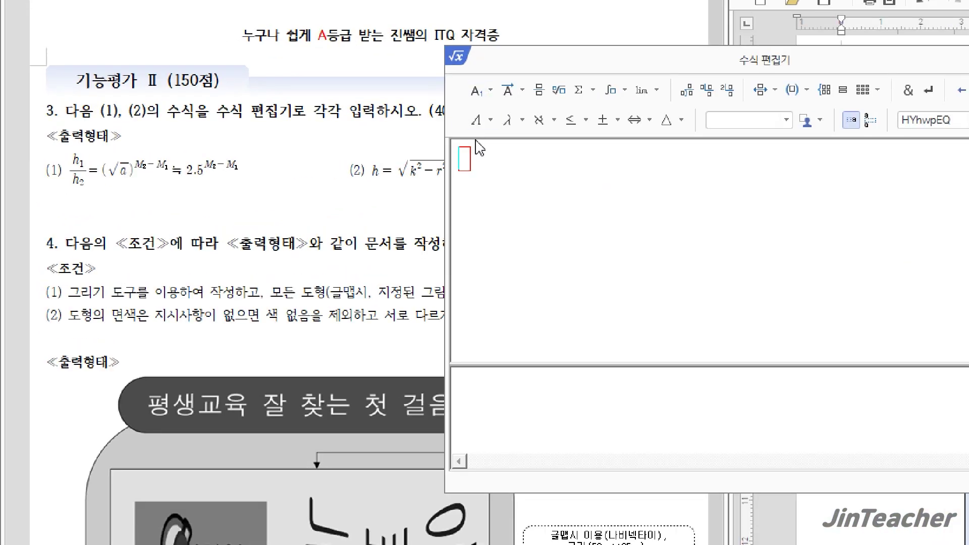
Insert a fraction in the equation with h subscript 1 as its numerator
{"action": "left_click", "coordinate": [538, 89]}
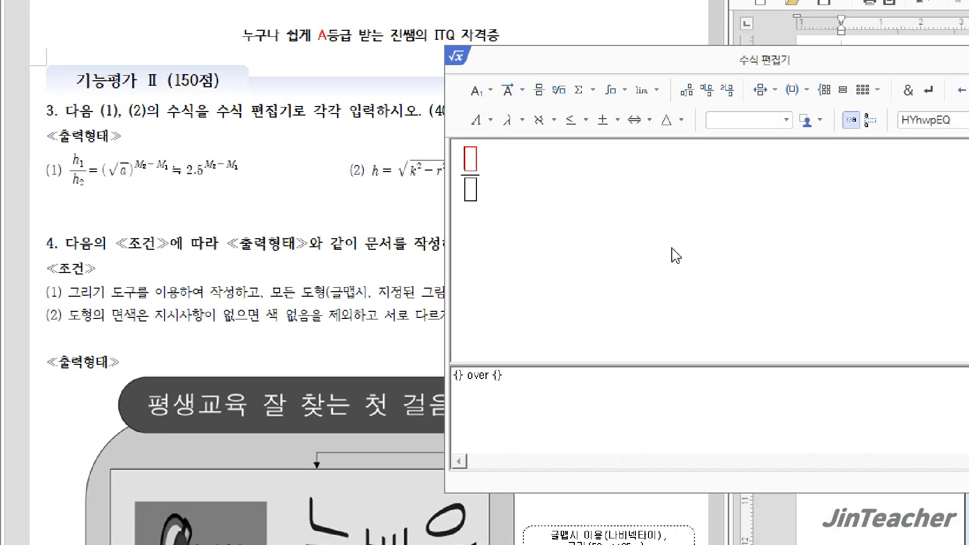
{"action": "type", "text": "h"}
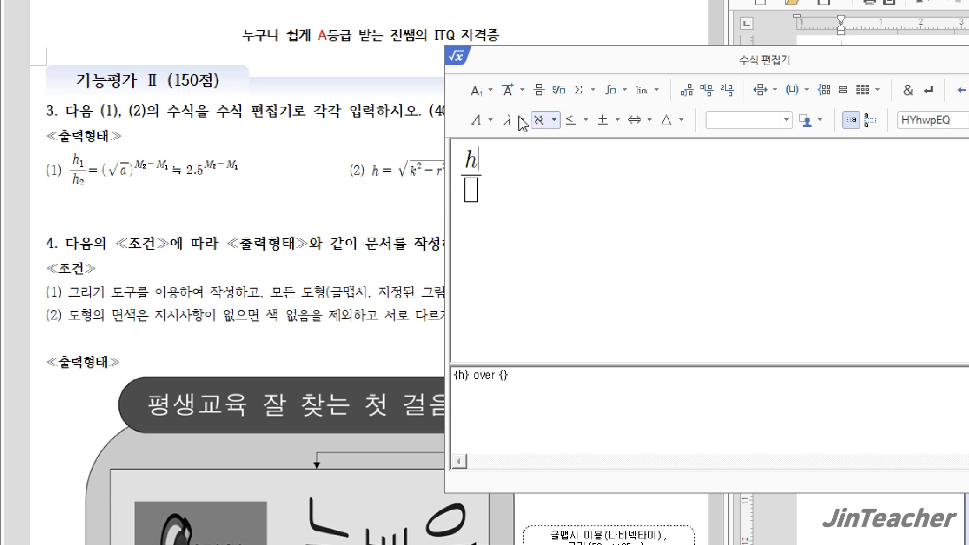
{"action": "left_click", "coordinate": [490, 90]}
{"action": "left_click", "coordinate": [546, 121]}
{"action": "type", "text": "1"}
{"action": "key", "text": "Right"}
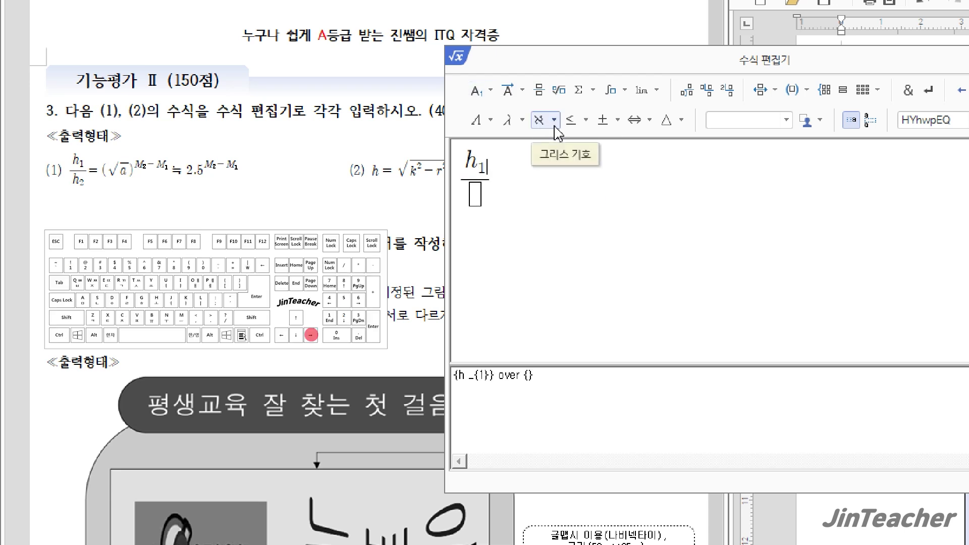
Fill the fraction's denominator with h subscript 2 and continue after the fraction
{"action": "key", "text": "Right"}
{"action": "type", "text": "h"}
{"action": "left_click", "coordinate": [490, 90]}
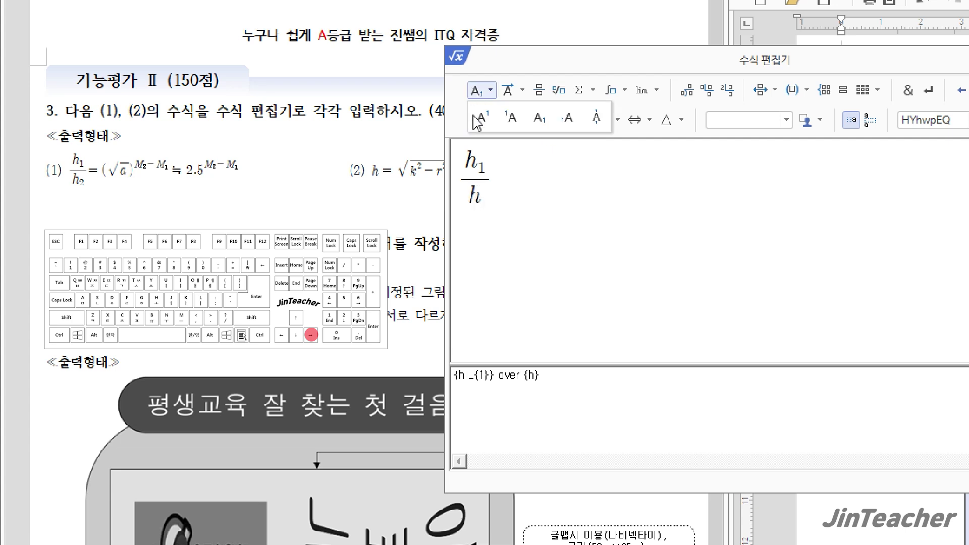
{"action": "left_click", "coordinate": [553, 126]}
{"action": "type", "text": "2"}
{"action": "key", "text": "Right"}
{"action": "key", "text": "Right"}
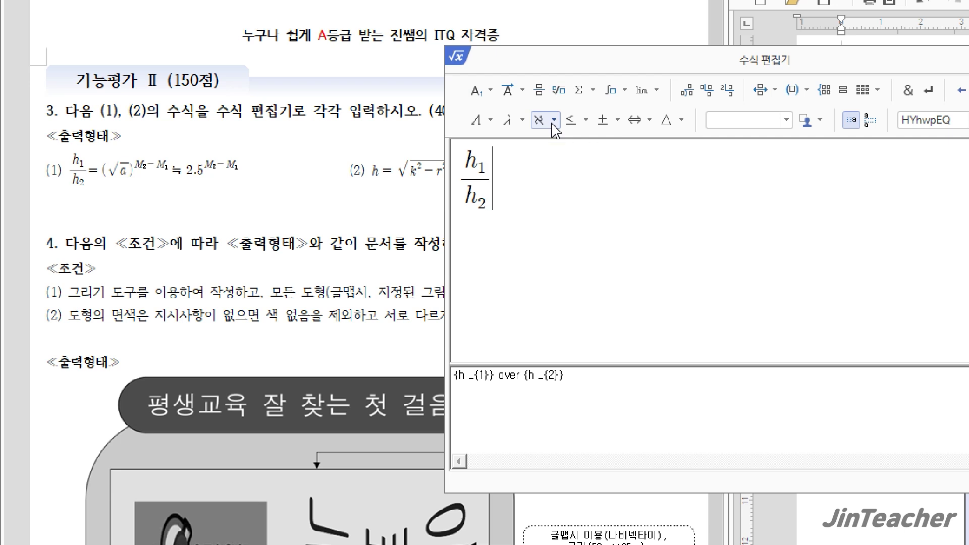
Add an equals sign and the square root of a in parentheses after the fraction
{"action": "type", "text": "=("}
{"action": "left_click", "coordinate": [562, 94]}
{"action": "type", "text": "a"}
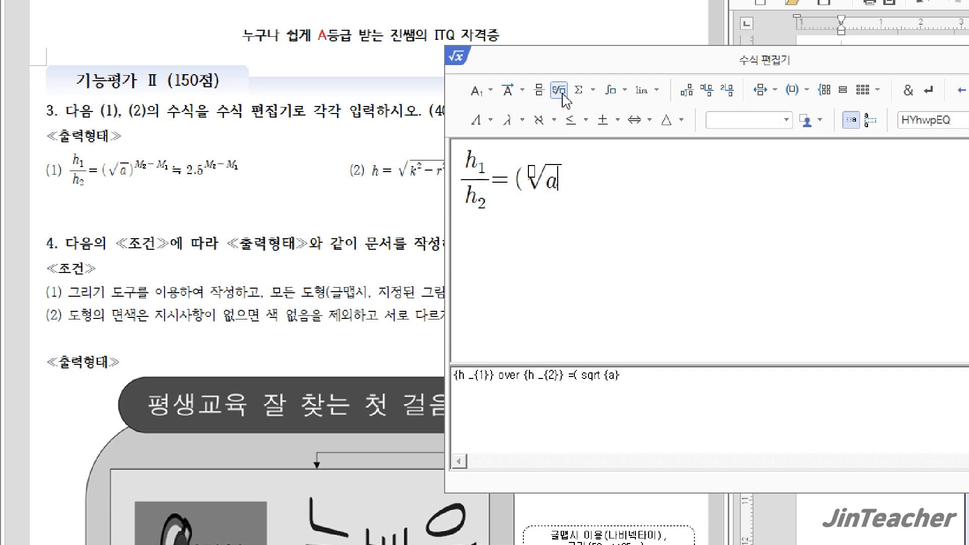
{"action": "key", "text": "Right"}
{"action": "type", "text": ")"}
Give the parenthesized root the superscript M₂−M₁, with 2 and 1 as subscripts
{"action": "left_click", "coordinate": [480, 92]}
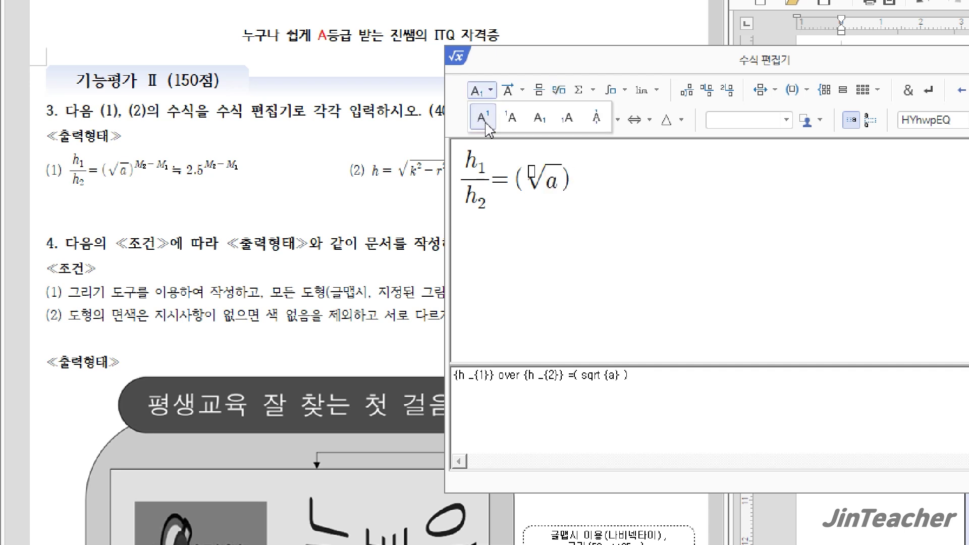
{"action": "left_click", "coordinate": [482, 118]}
{"action": "type", "text": "M"}
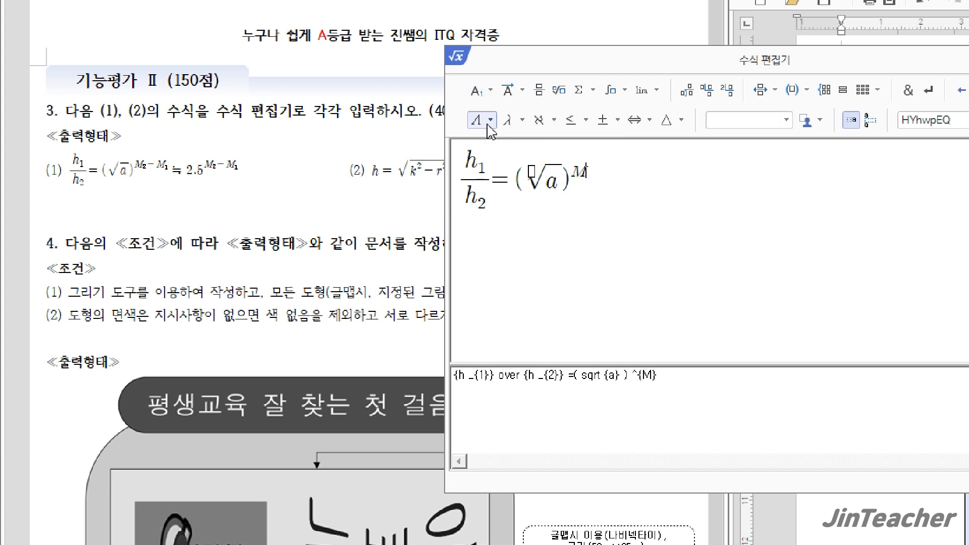
{"action": "left_click", "coordinate": [488, 91]}
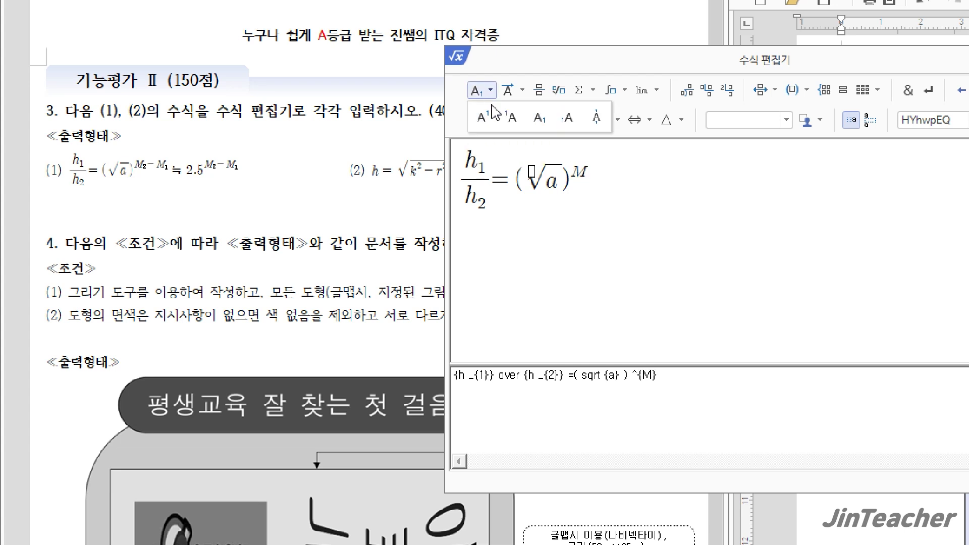
{"action": "left_click", "coordinate": [547, 121]}
{"action": "type", "text": "2} "}
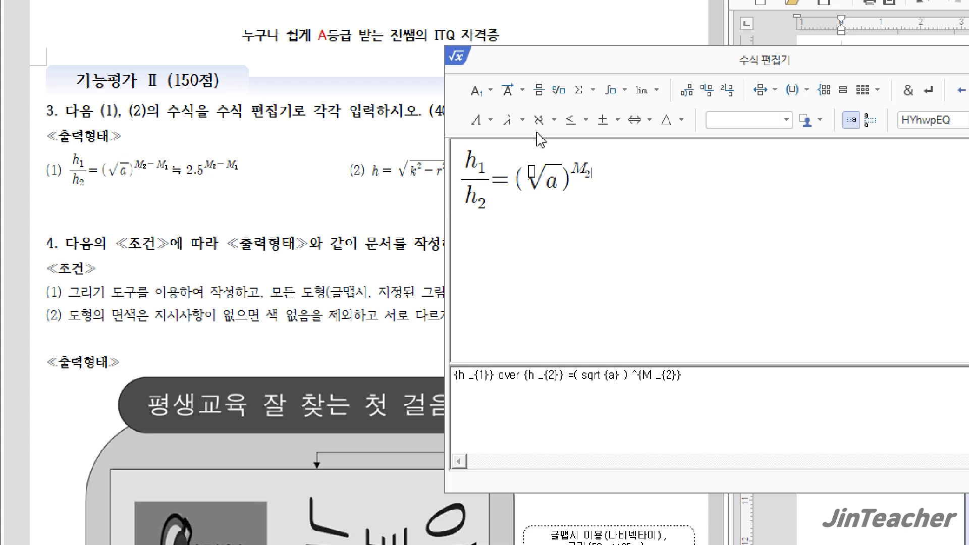
{"action": "type", "text": "-M"}
{"action": "left_click", "coordinate": [490, 91]}
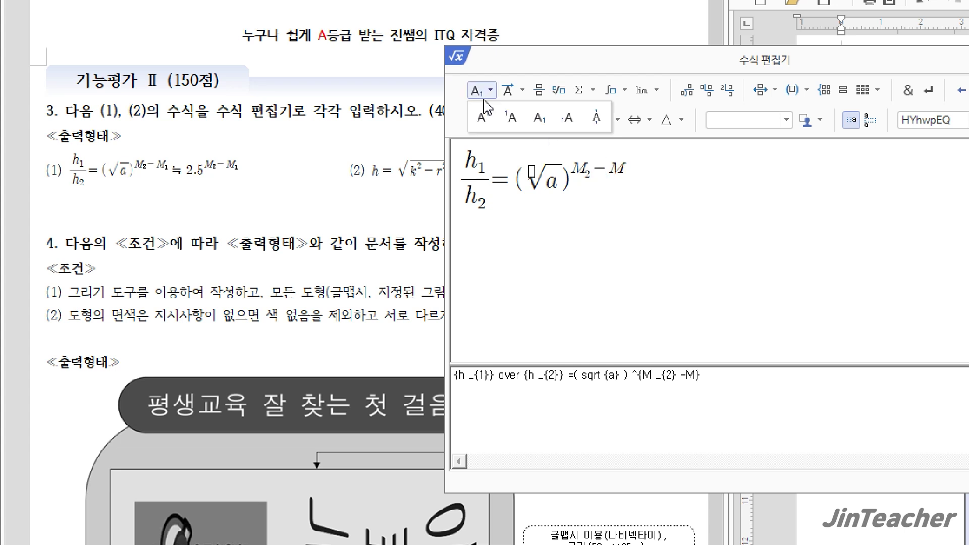
{"action": "left_click", "coordinate": [545, 116]}
{"action": "type", "text": "1"}
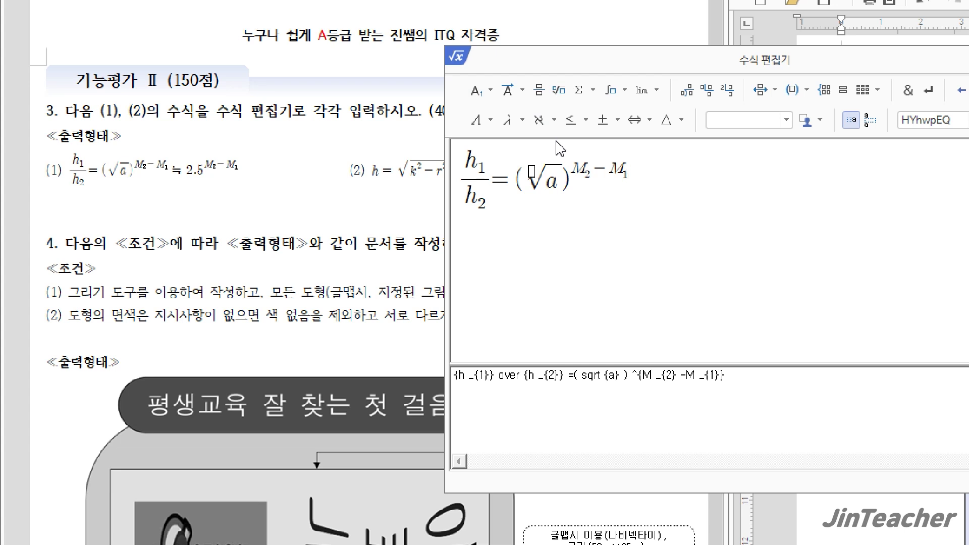
Append the approximately-equal symbol ≒ followed by 2.5 to the equation
{"action": "left_click", "coordinate": [617, 120]}
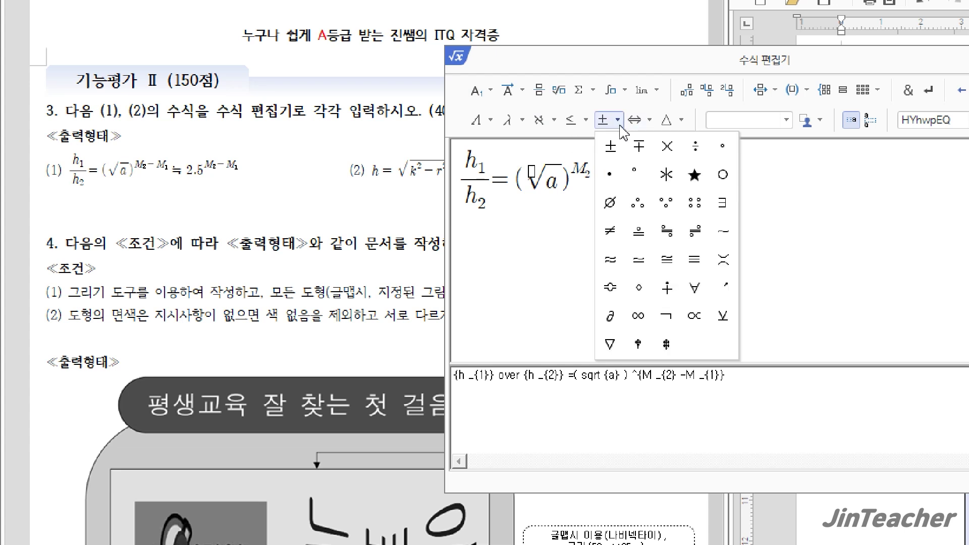
{"action": "left_click", "coordinate": [670, 238]}
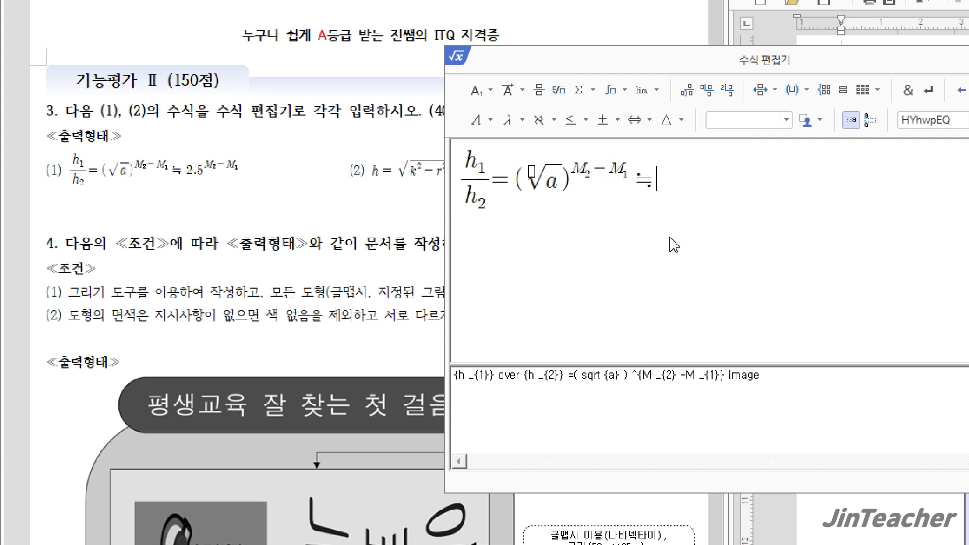
{"action": "type", "text": "2.5"}
Give 2.5 the superscript M₂−M₁ with subscripts 2 and 1, and insert the finished equation into the document
{"action": "left_click", "coordinate": [489, 97]}
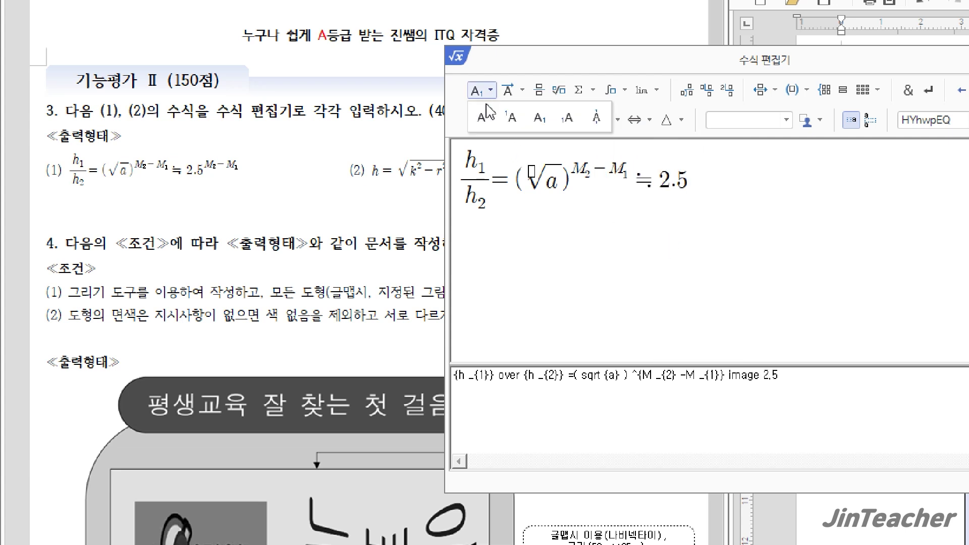
{"action": "left_click", "coordinate": [480, 121]}
{"action": "type", "text": "M"}
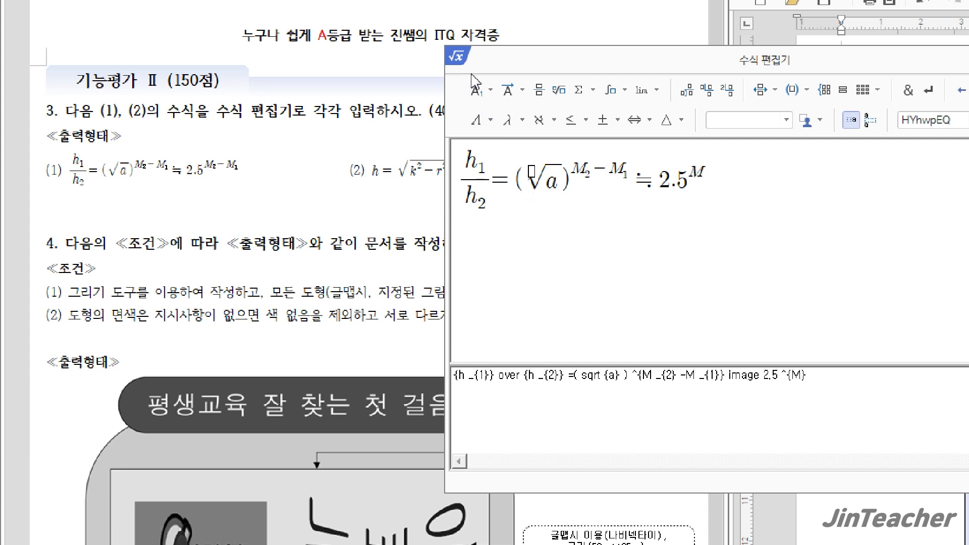
{"action": "left_click", "coordinate": [477, 91]}
{"action": "left_click", "coordinate": [541, 127]}
{"action": "type", "text": "2"}
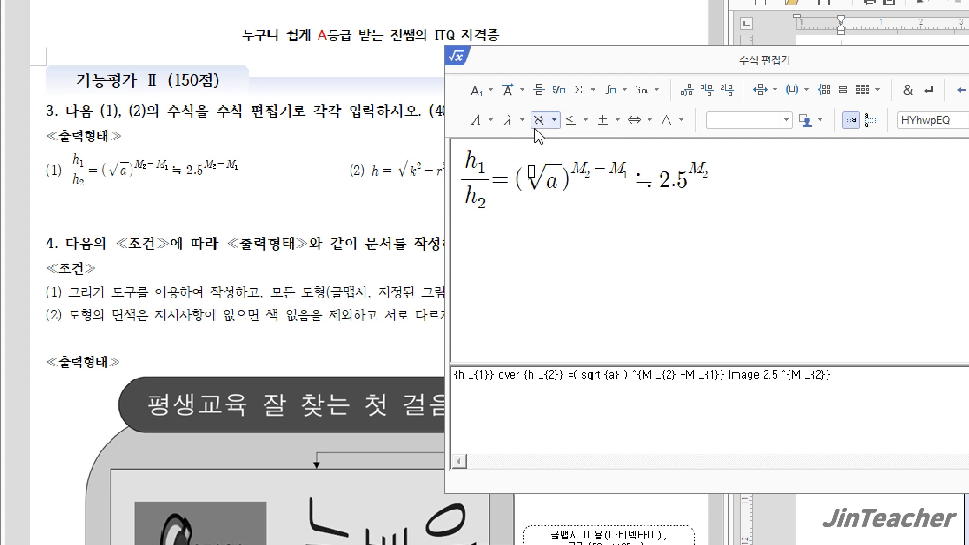
{"action": "key", "text": "Right"}
{"action": "type", "text": "-M"}
{"action": "left_click", "coordinate": [477, 90]}
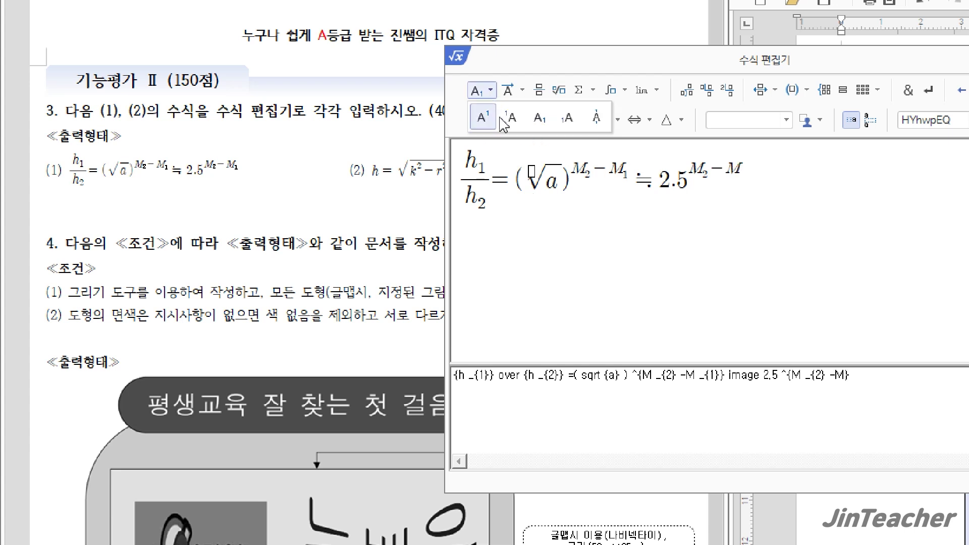
{"action": "left_click", "coordinate": [532, 121]}
{"action": "type", "text": "1"}
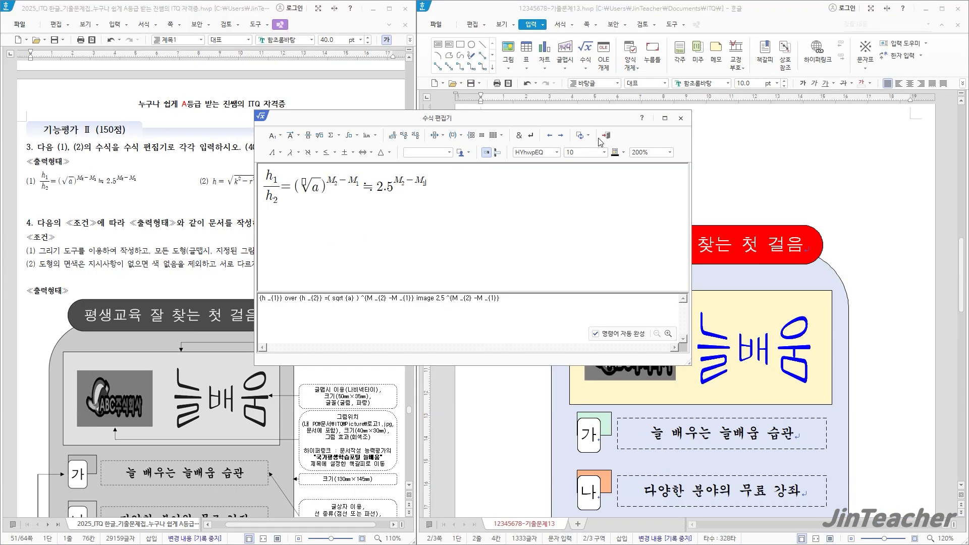
{"action": "left_click", "coordinate": [605, 135]}
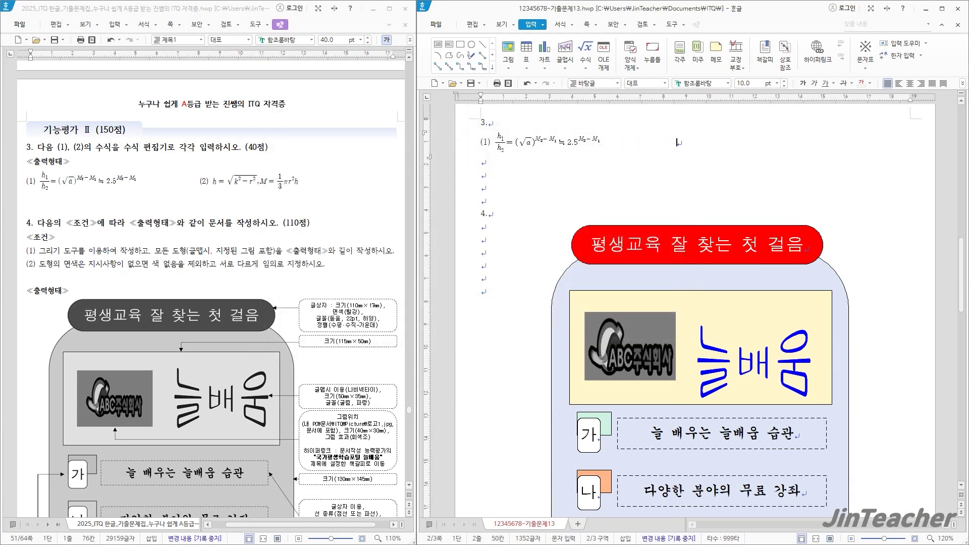
Enter the label (2) on the same line after the first equation and start a new equation beside the sample formula
{"action": "type", "text": "(2)"}
{"action": "left_click", "coordinate": [586, 53]}
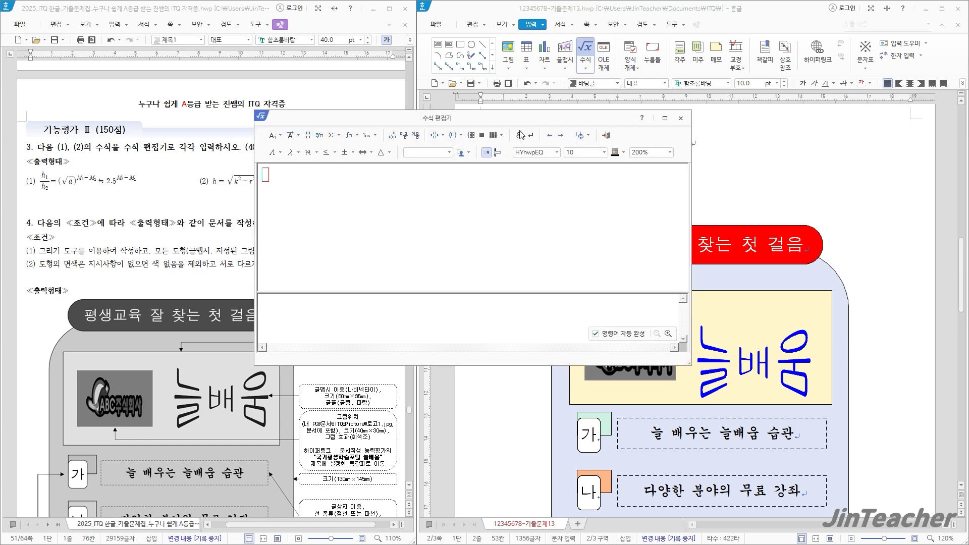
{"action": "left_click_drag", "start_coordinate": [423, 125], "coordinate": [494, 132]}
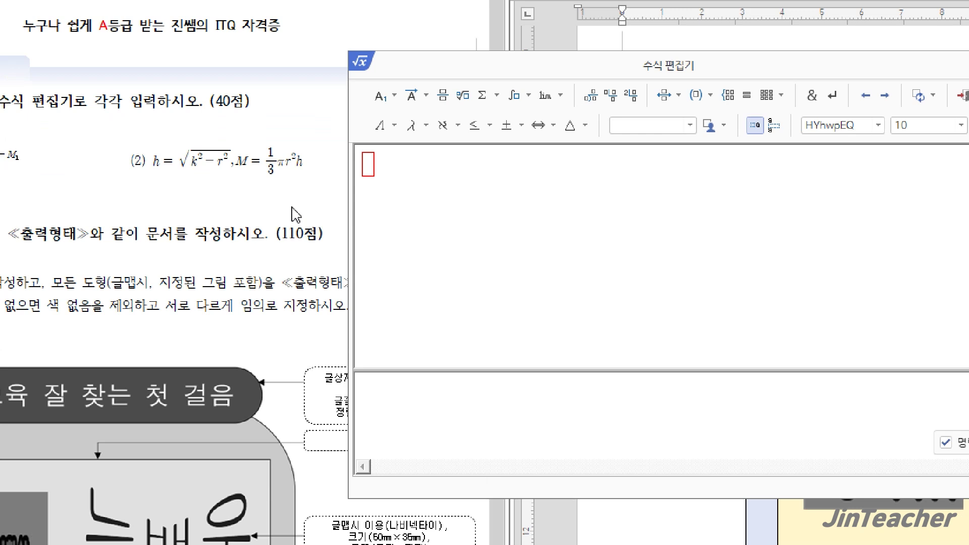
Enter h = √(k²−r²) followed by a comma as the first part of equation (2)
{"action": "type", "text": "h="}
{"action": "left_click", "coordinate": [464, 95]}
{"action": "type", "text": "k"}
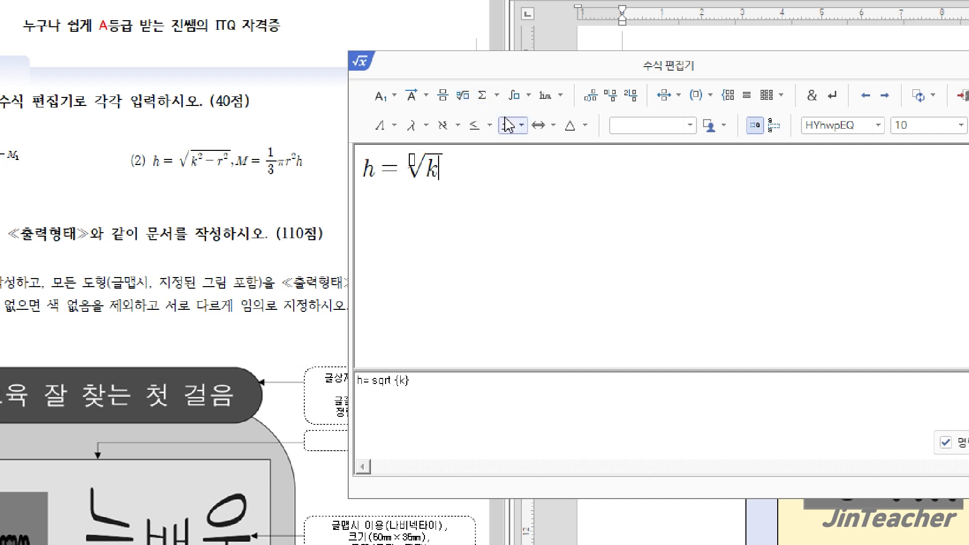
{"action": "left_click", "coordinate": [388, 96]}
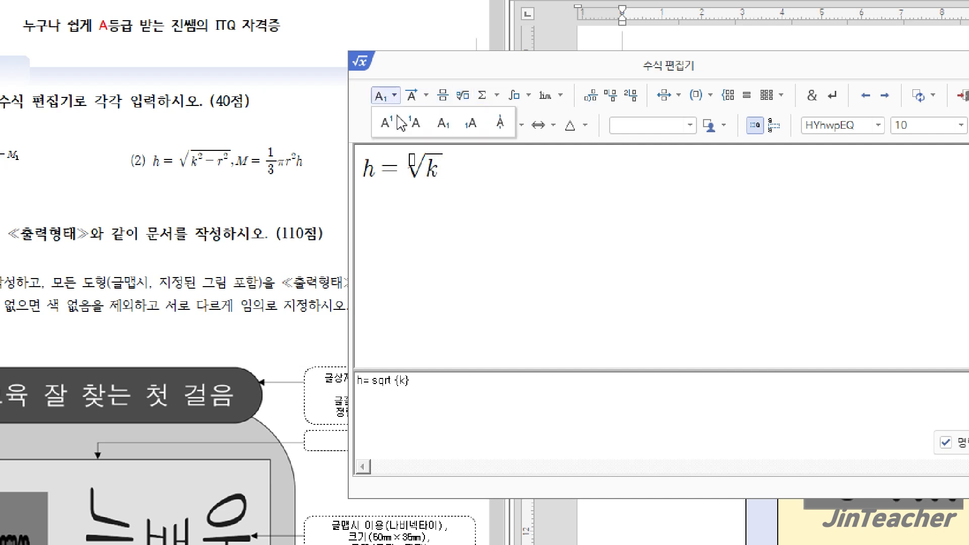
{"action": "left_click", "coordinate": [396, 121]}
{"action": "type", "text": "2} -r"}
{"action": "left_click", "coordinate": [381, 96]}
{"action": "left_click", "coordinate": [383, 124]}
{"action": "type", "text": "2}} ,"}
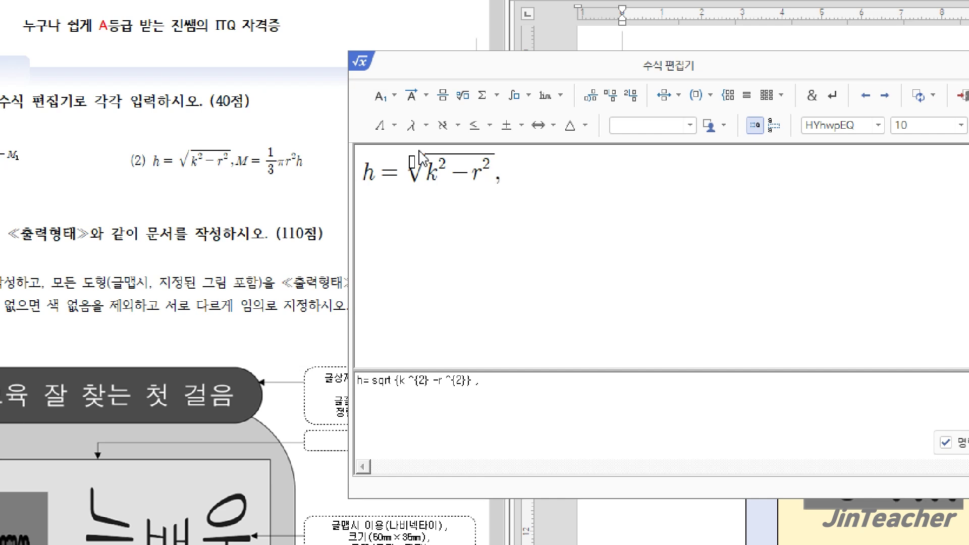
Append M= and the fraction 1 over 3 after the comma in equation (2)
{"action": "type", "text": "M="}
{"action": "left_click", "coordinate": [442, 95]}
{"action": "type", "text": "1"}
{"action": "key", "text": "Tab"}
{"action": "type", "text": "2"}
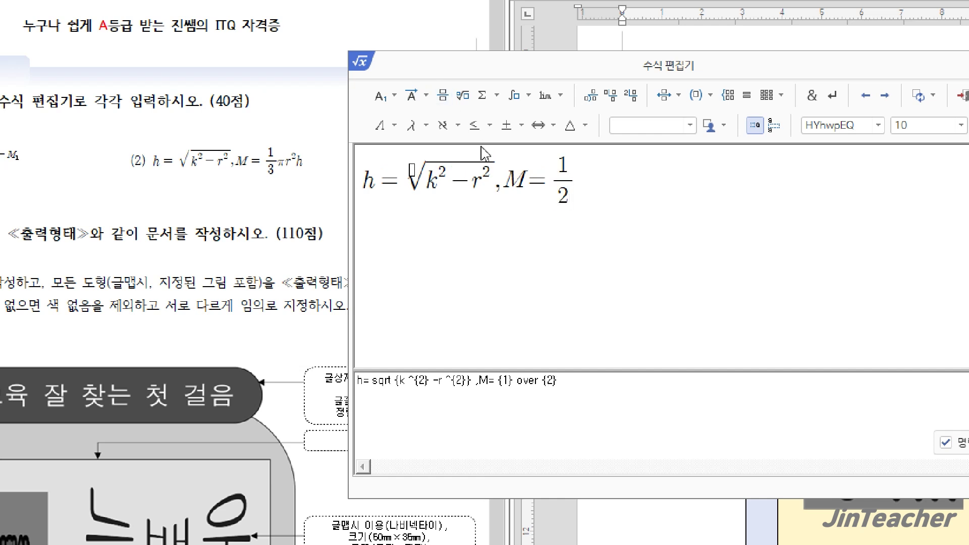
{"action": "key", "text": "BackSpace"}
{"action": "type", "text": "3"}
Complete equation (2) with πr²h after the fraction and insert it into the document
{"action": "left_click", "coordinate": [414, 126]}
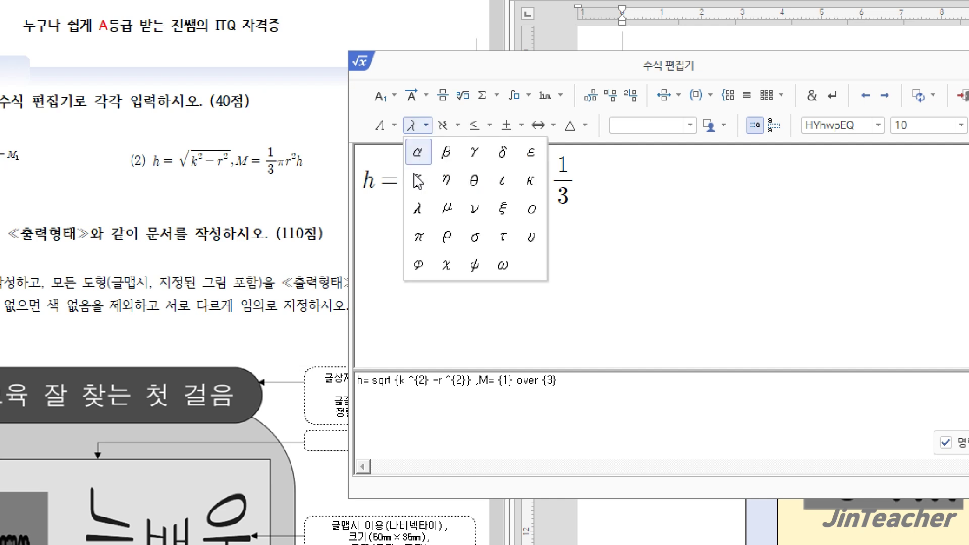
{"action": "left_click", "coordinate": [418, 236]}
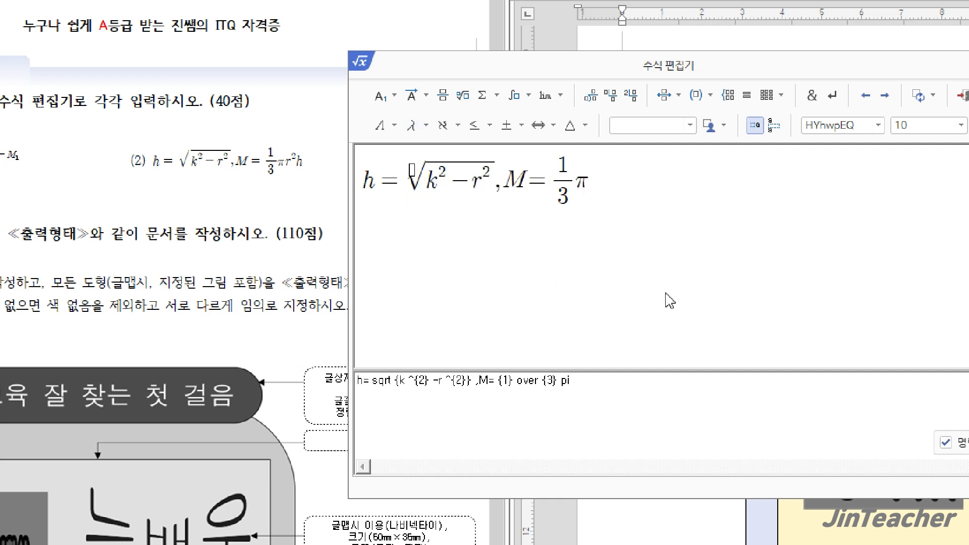
{"action": "type", "text": "r"}
{"action": "left_click", "coordinate": [389, 95]}
{"action": "left_click", "coordinate": [394, 126]}
{"action": "type", "text": "2} "}
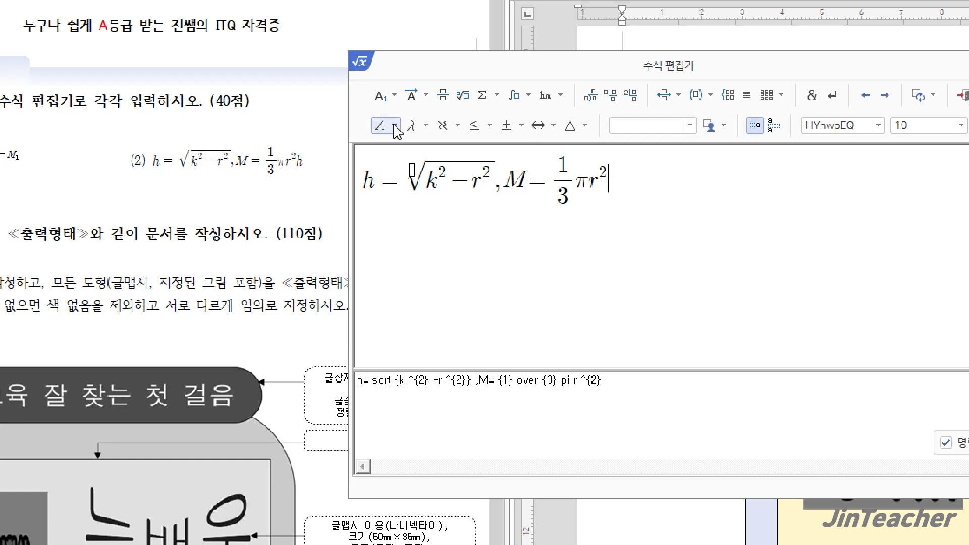
{"action": "type", "text": "h"}
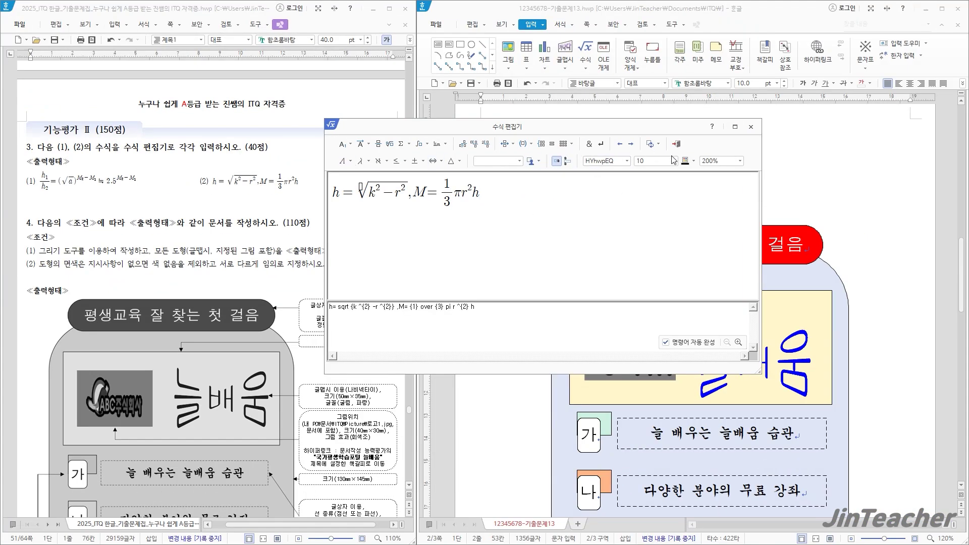
{"action": "left_click", "coordinate": [675, 145]}
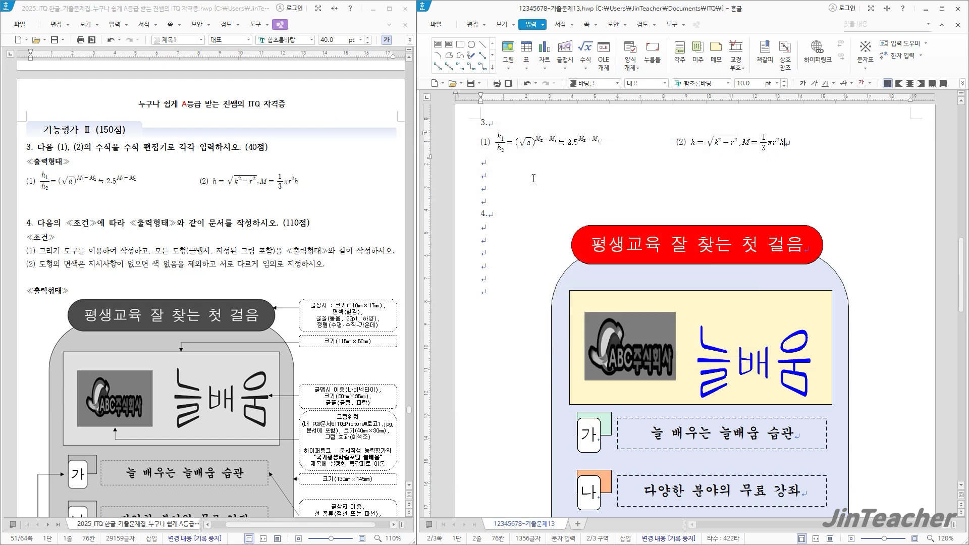
Move the blue 늘배움 WordArt slightly upward inside the yellow rectangle of problem 4's drawing
{"action": "scroll", "coordinate": [351, 244], "scroll_direction": "down", "scroll_amount": 4}
{"action": "left_click", "coordinate": [442, 234]}
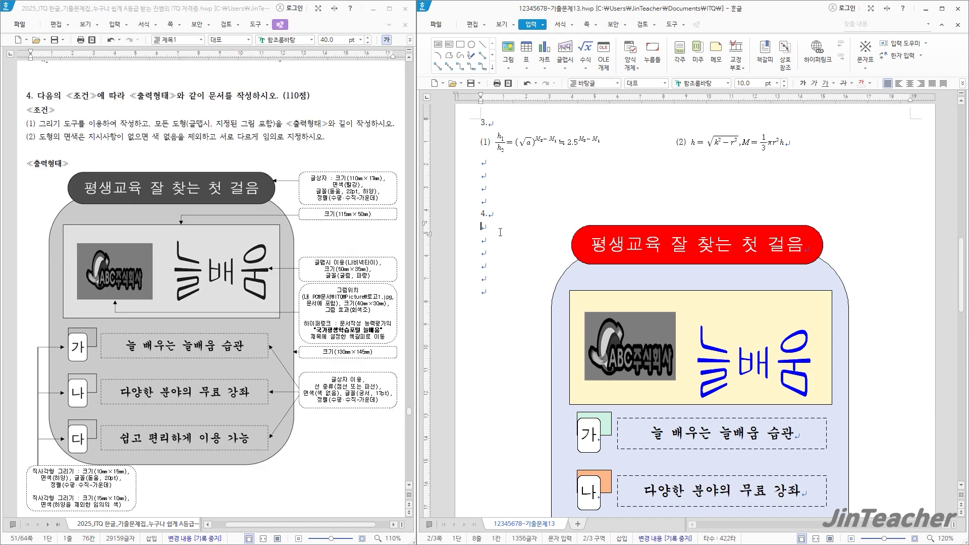
{"action": "scroll", "coordinate": [521, 228], "scroll_direction": "down", "scroll_amount": 5}
{"action": "scroll", "coordinate": [660, 241], "scroll_direction": "up", "scroll_amount": 1}
{"action": "left_click_drag", "start_coordinate": [771, 224], "coordinate": [771, 205]}
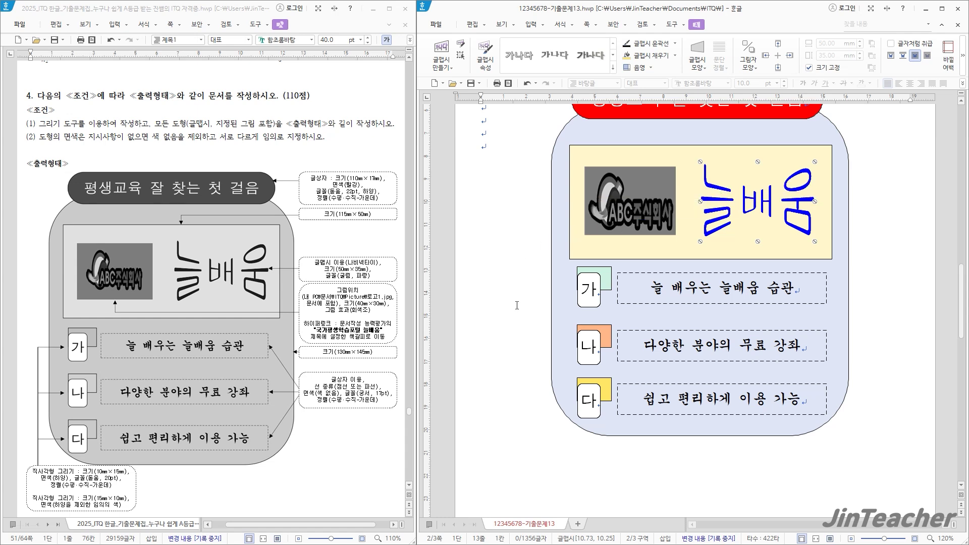
Select the three white rectangles labelled 가, 나 and 다 together in problem 4's drawing
{"action": "left_click", "coordinate": [589, 304]}
{"action": "left_click", "coordinate": [588, 348], "text": "shift"}
{"action": "left_click", "coordinate": [588, 401], "text": "shift"}
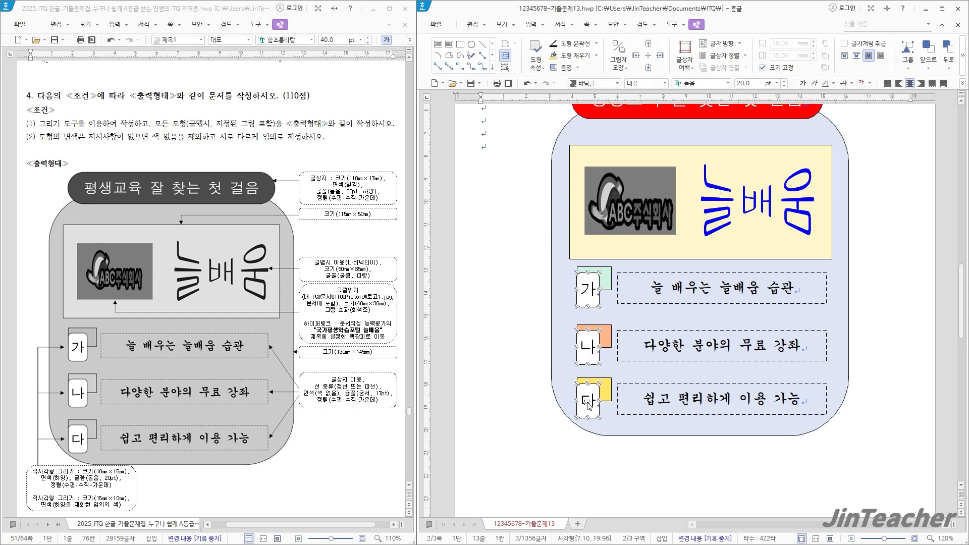